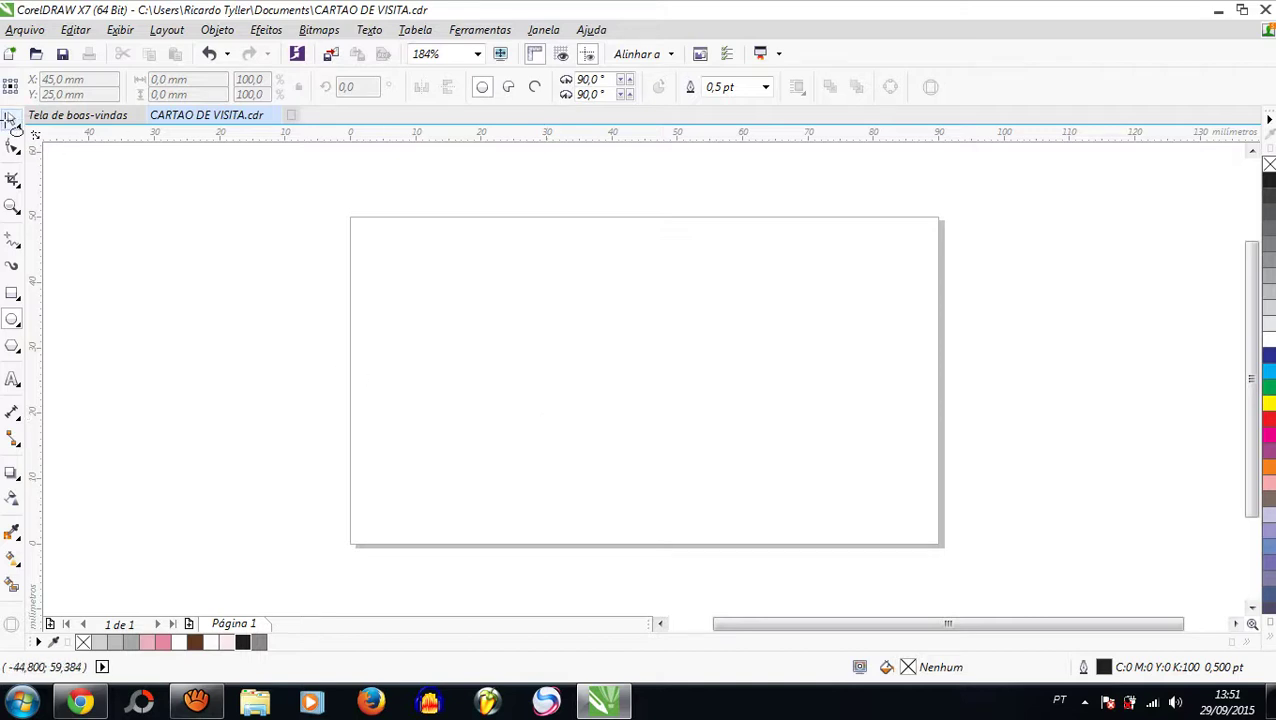
Step: Open the ruler options to the Linhas-guia Predefinições (guideline presets) page
click(11, 119)
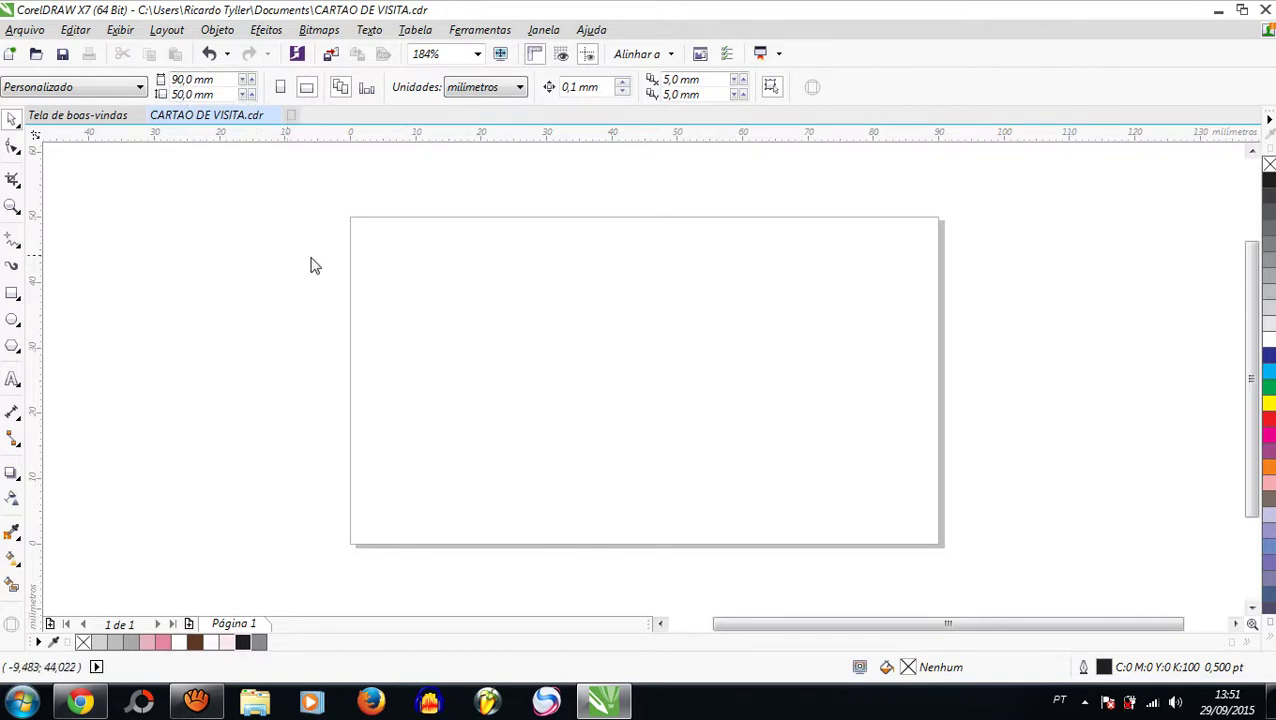
scroll(273, 219, down, 2)
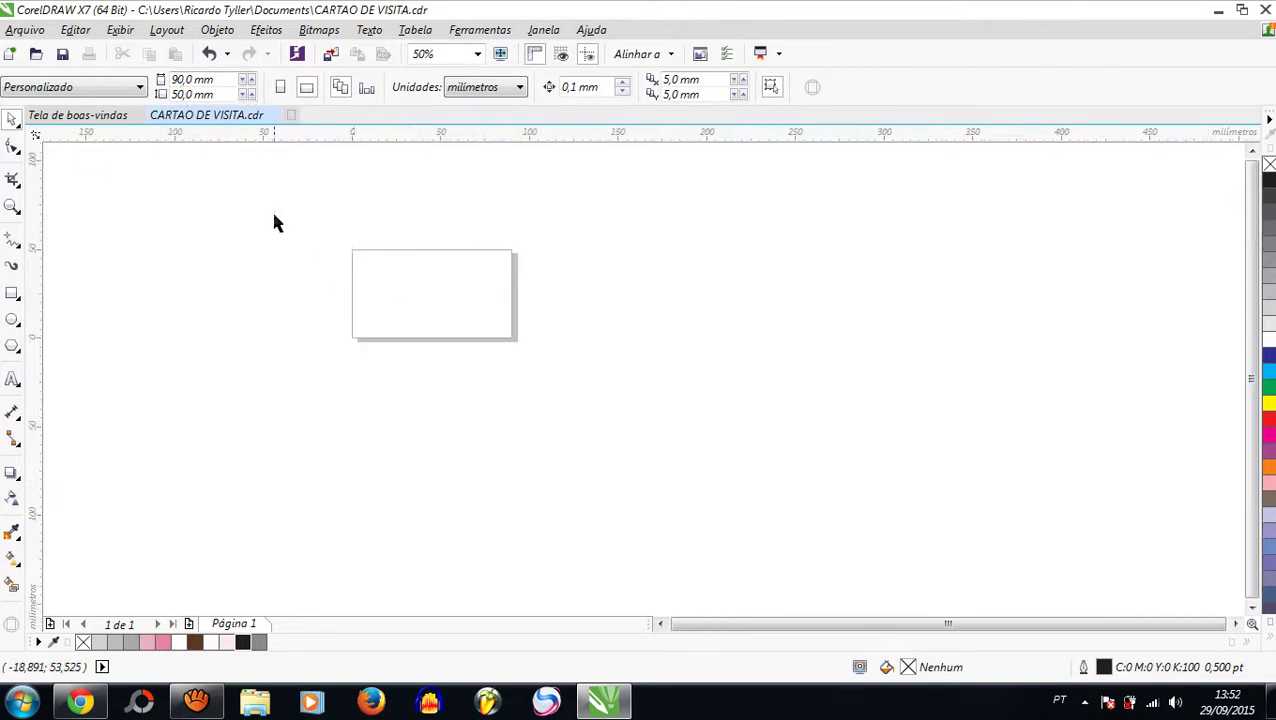
scroll(327, 247, up, 2)
scroll(390, 263, down, 1)
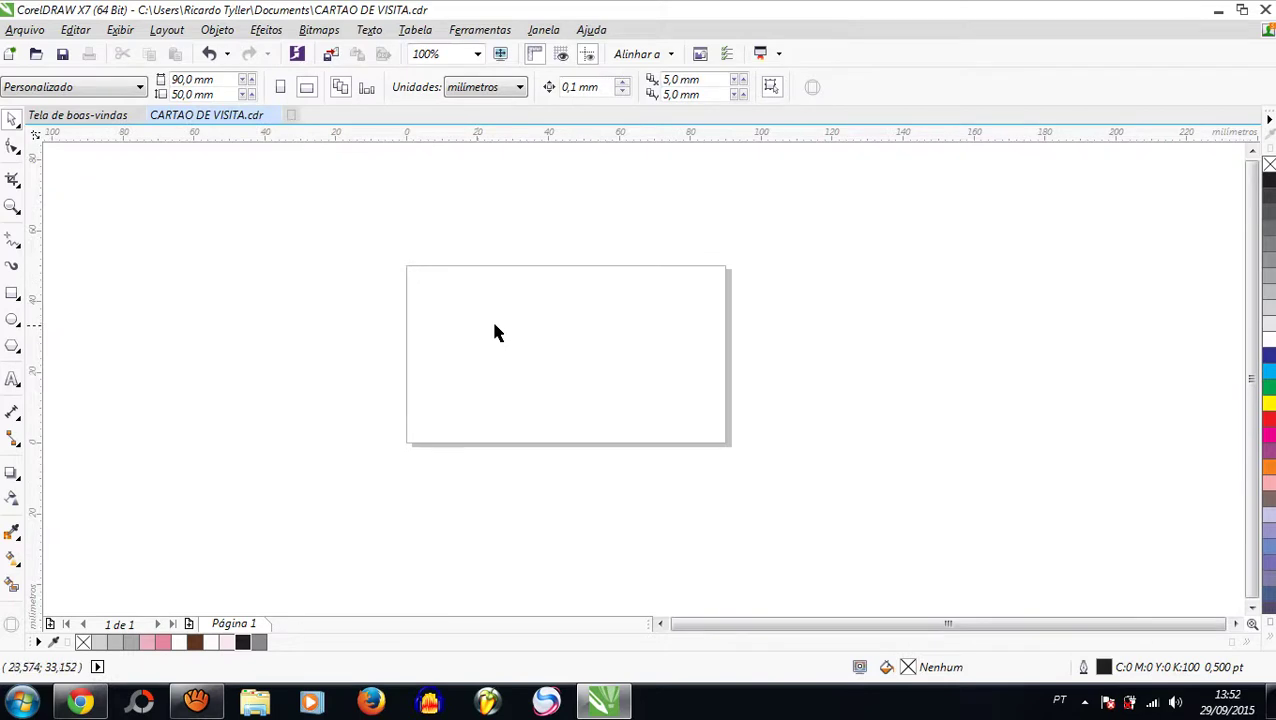
scroll(541, 340, up, 1)
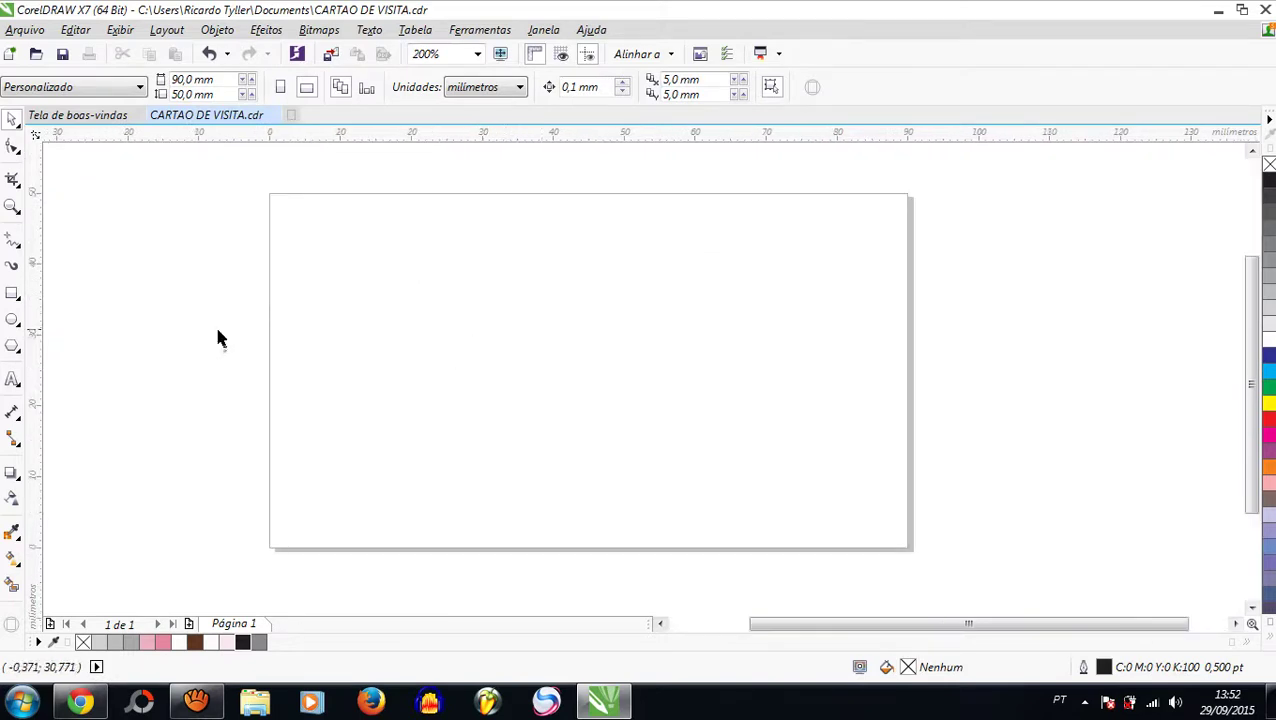
click(14, 296)
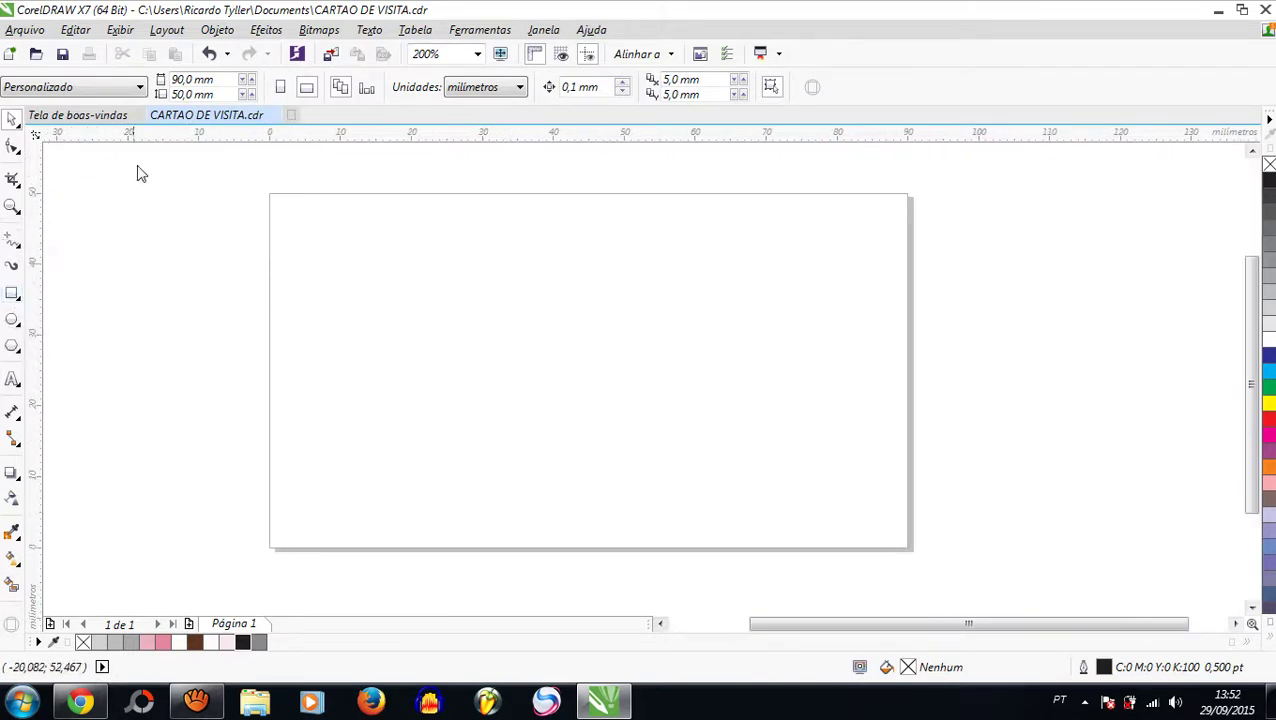
double_click(158, 140)
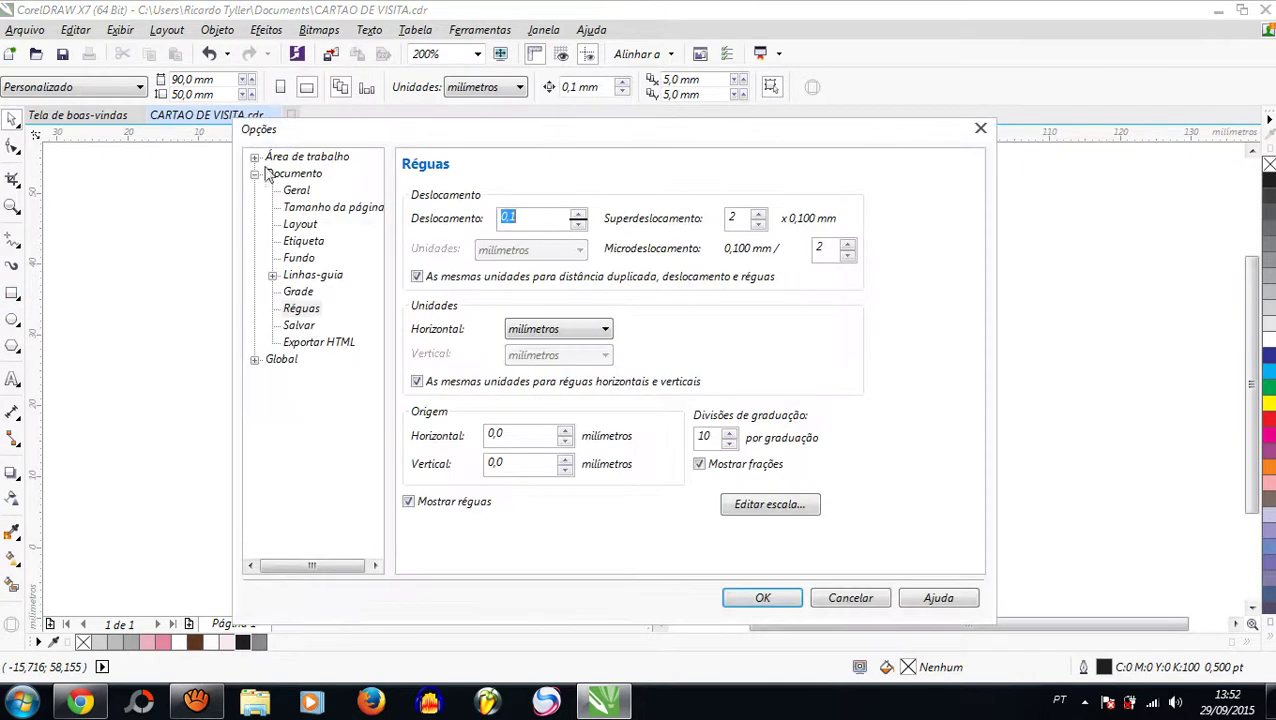
click(273, 276)
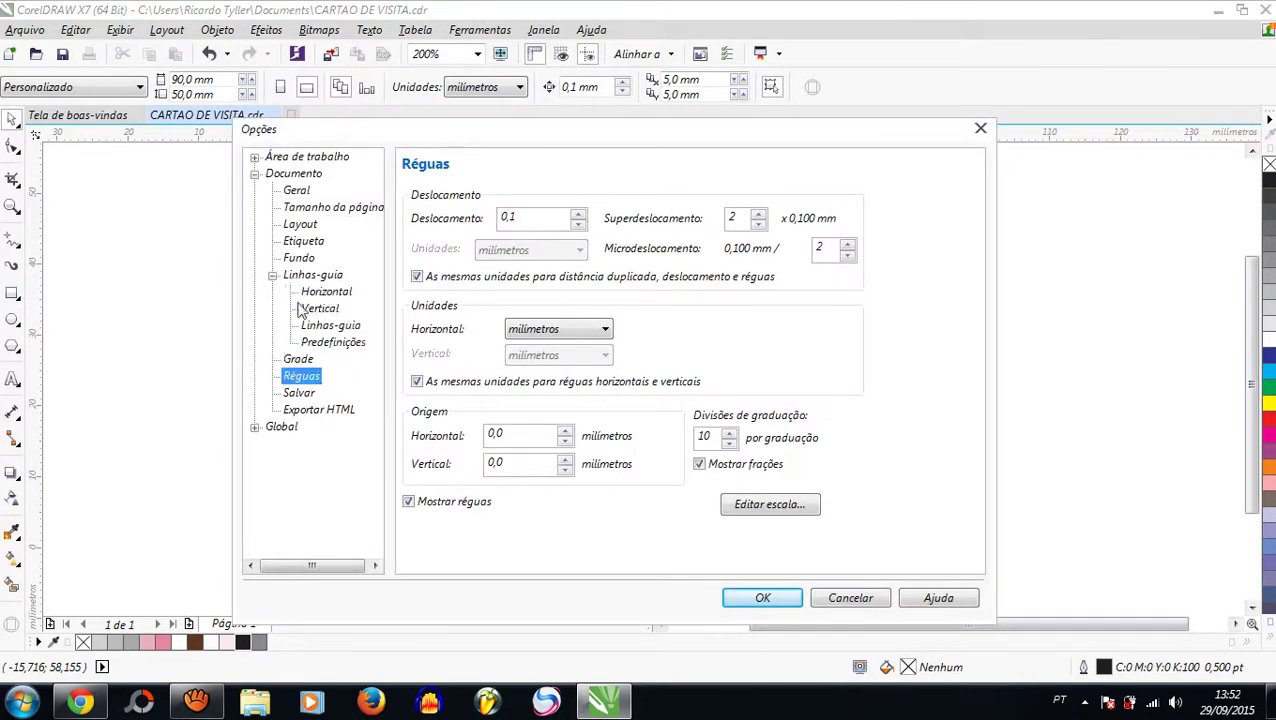
click(333, 343)
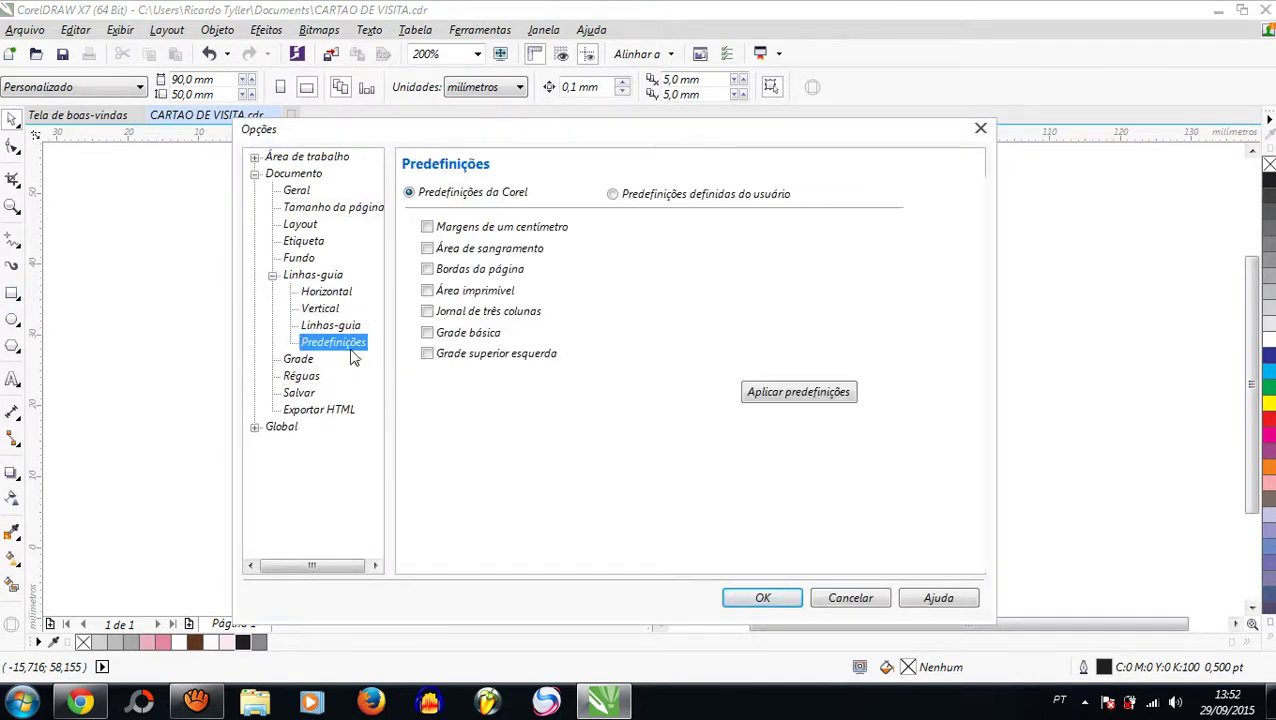
Step: Enable user-defined Margens guidelines at 3,0 mm with Espelhar margens and apply
click(613, 195)
click(425, 227)
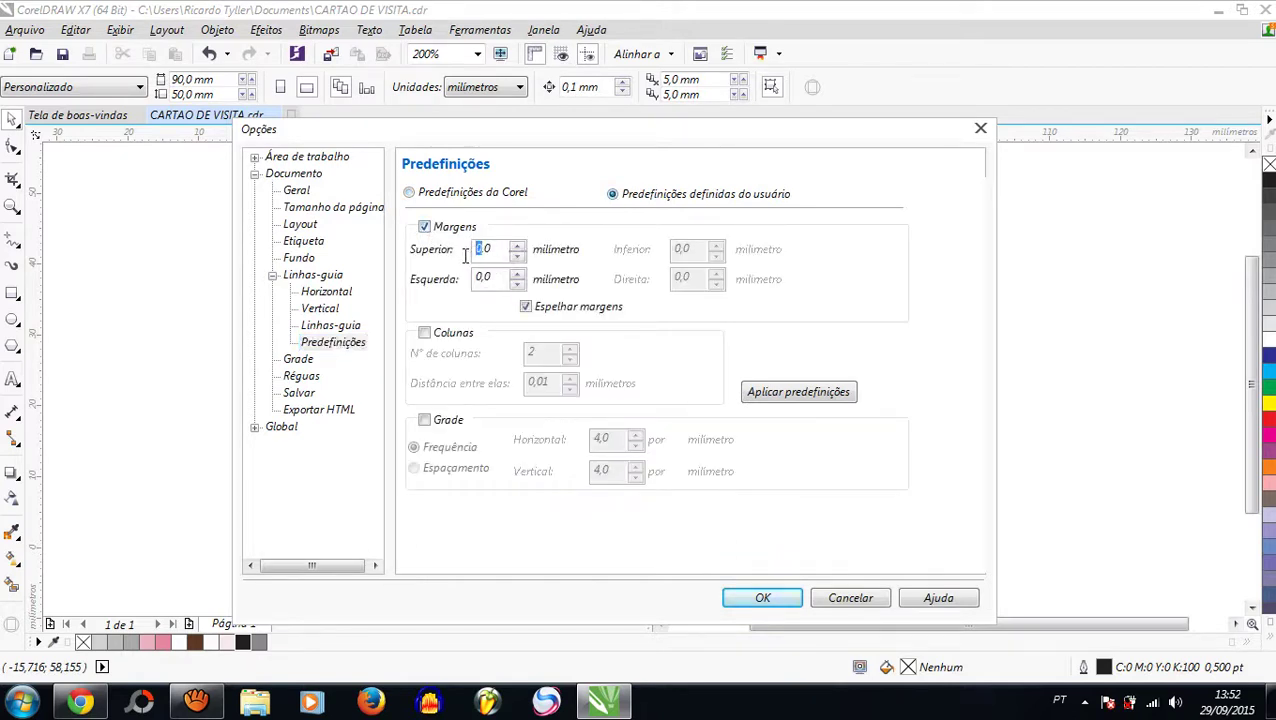
text(3)
drag(470, 277, 481, 277)
text(3)
click(770, 597)
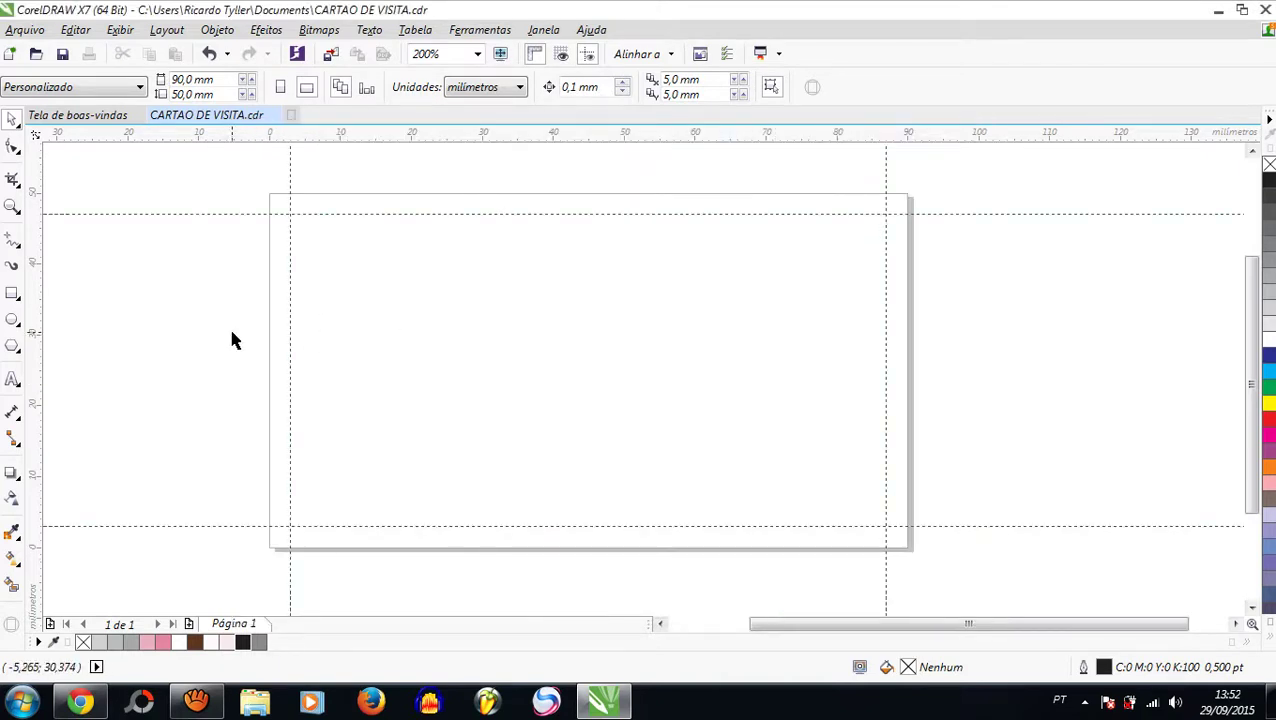
Step: Create a page-sized 90 × 50 mm rectangle covering the card, then clear the selection
double_click(12, 295)
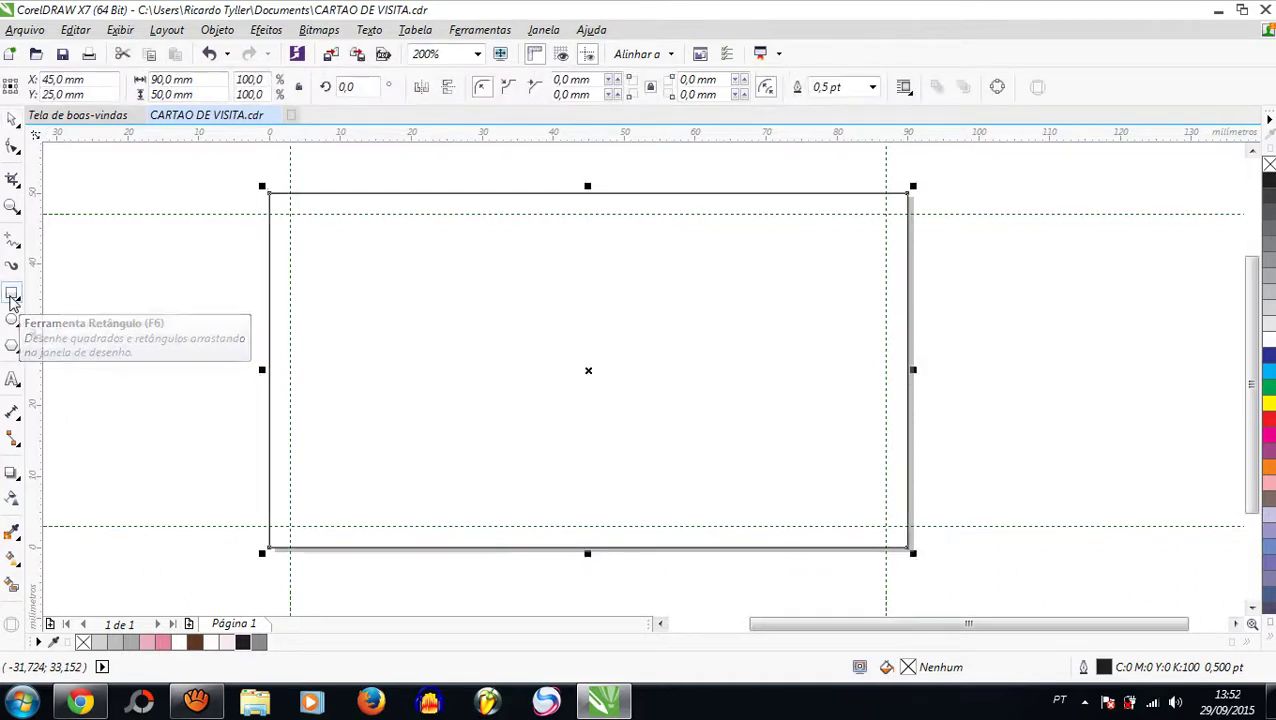
click(12, 118)
click(88, 155)
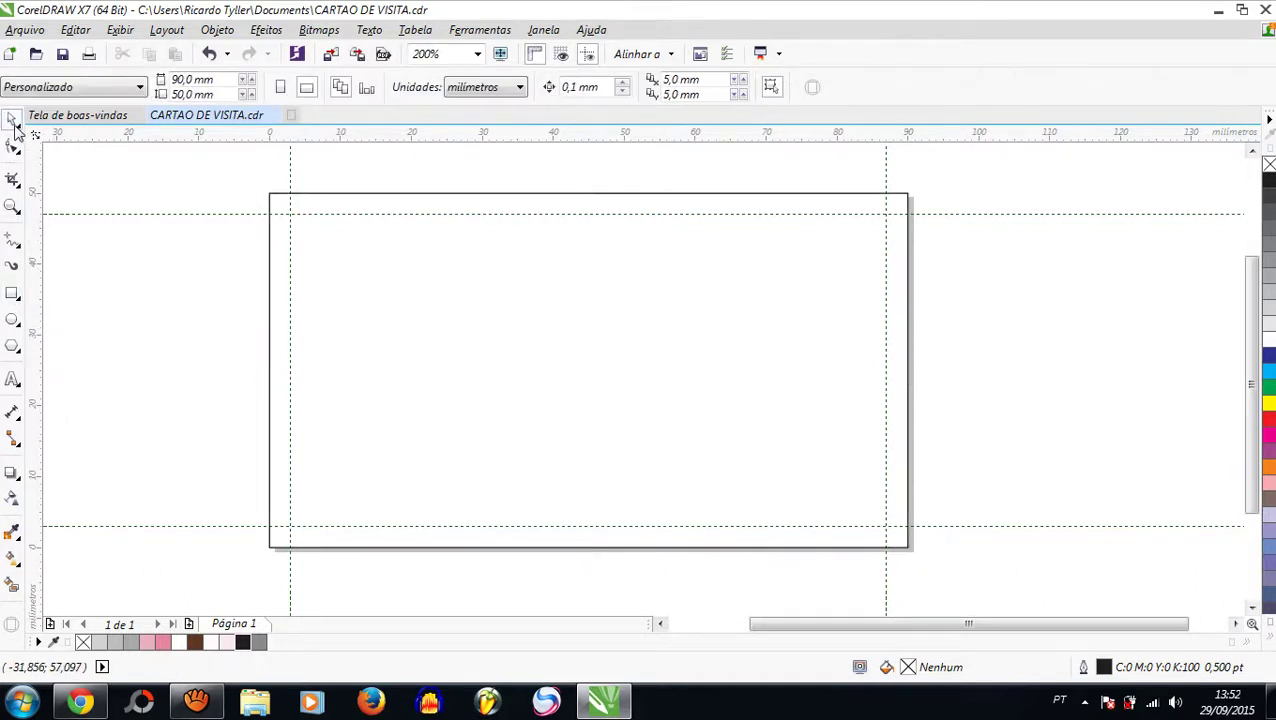
drag(168, 170, 1017, 529)
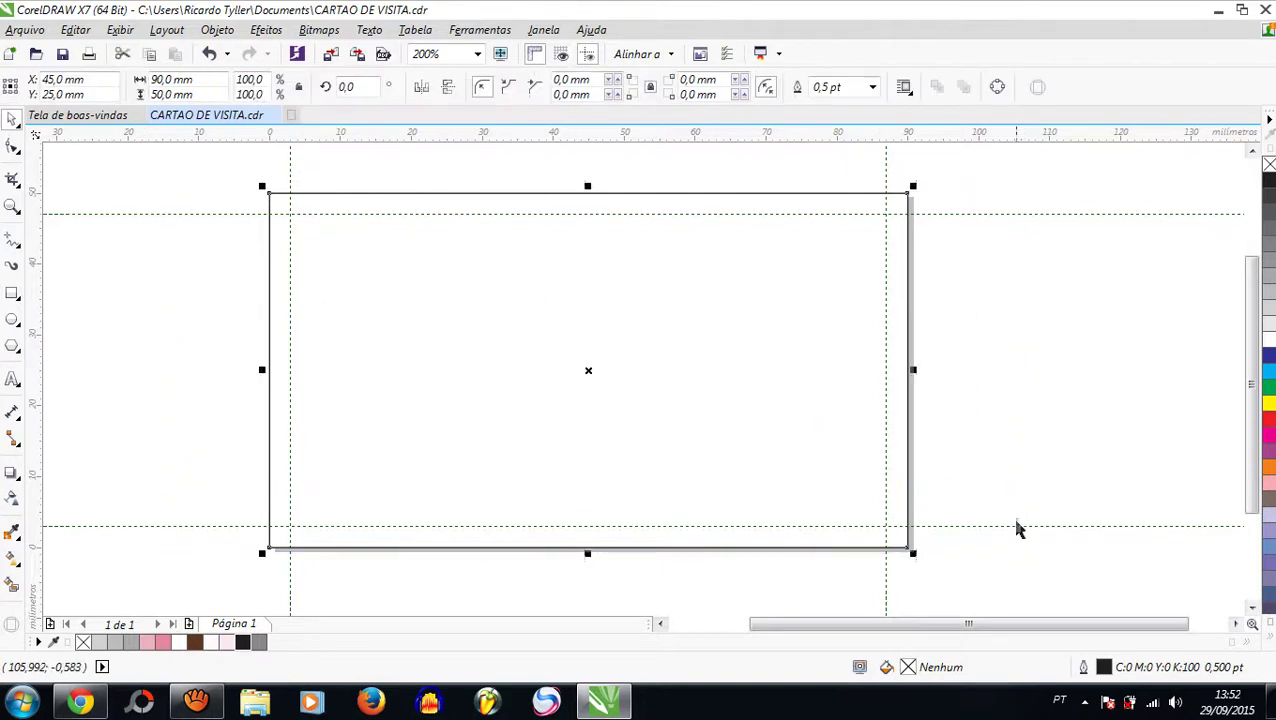
click(1005, 440)
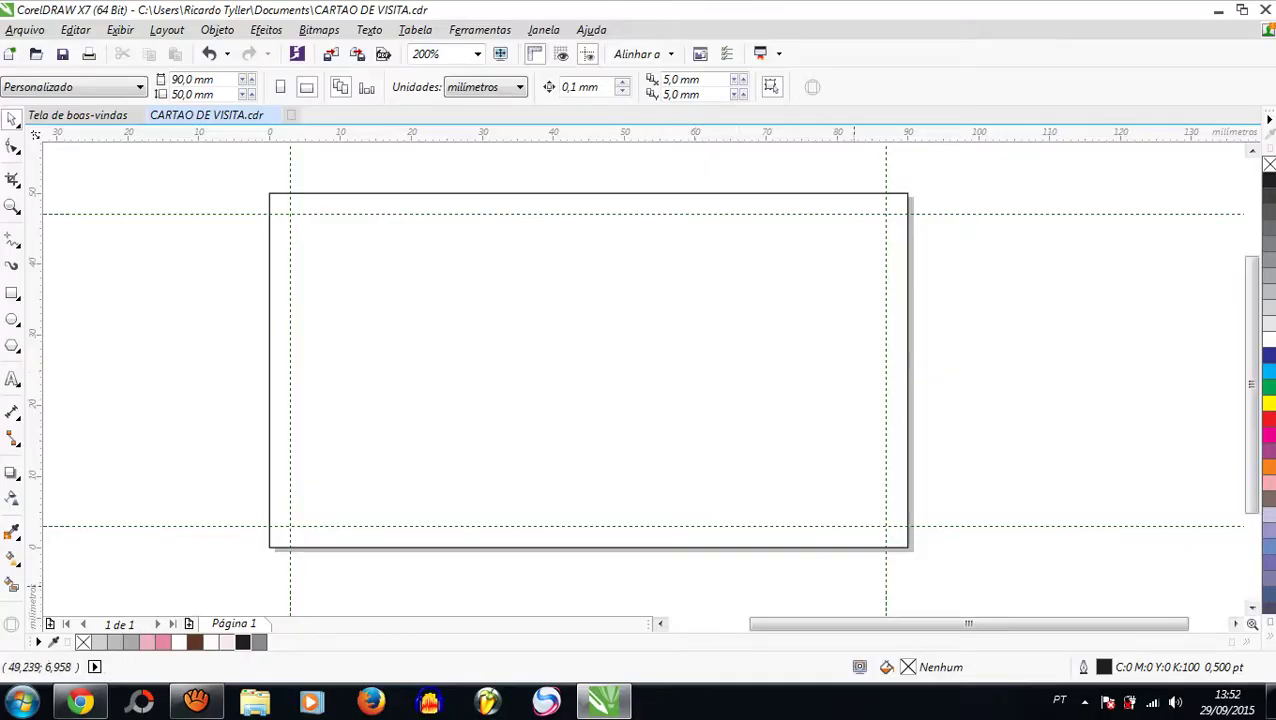
key(super+d)
Step: Drag the shutterstock_120672067 woman photo from the ESTETICA folder onto the CorelDRAW card
double_click(492, 325)
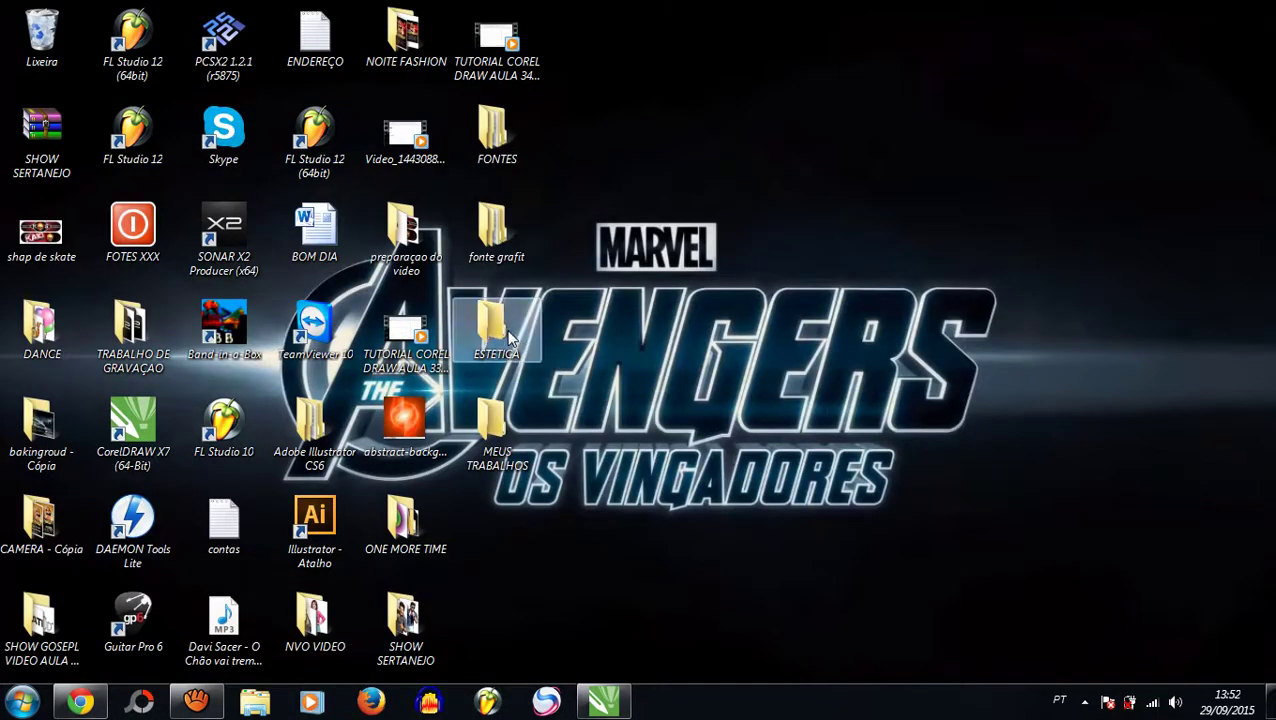
double_click(862, 23)
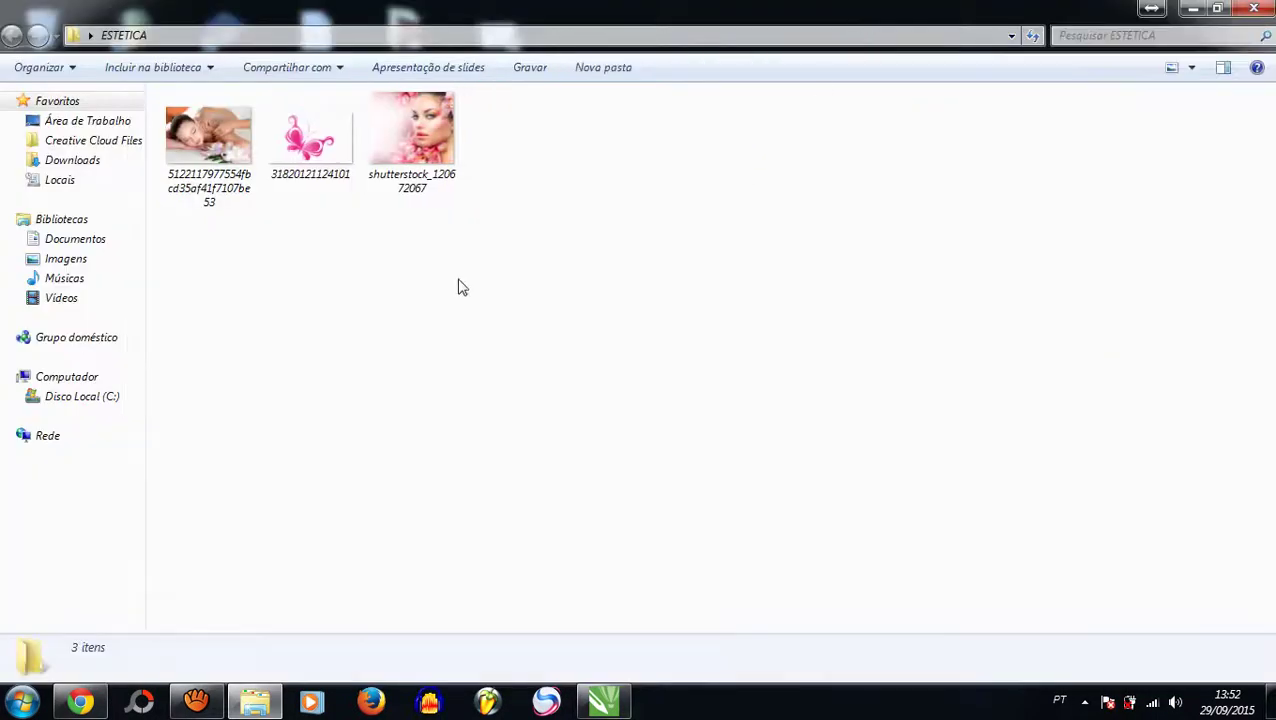
drag(412, 135, 456, 350)
scroll(210, 360, down, 2)
Step: Nudge the woman photo up to line up with the page's top edge
scroll(500, 305, up, 2)
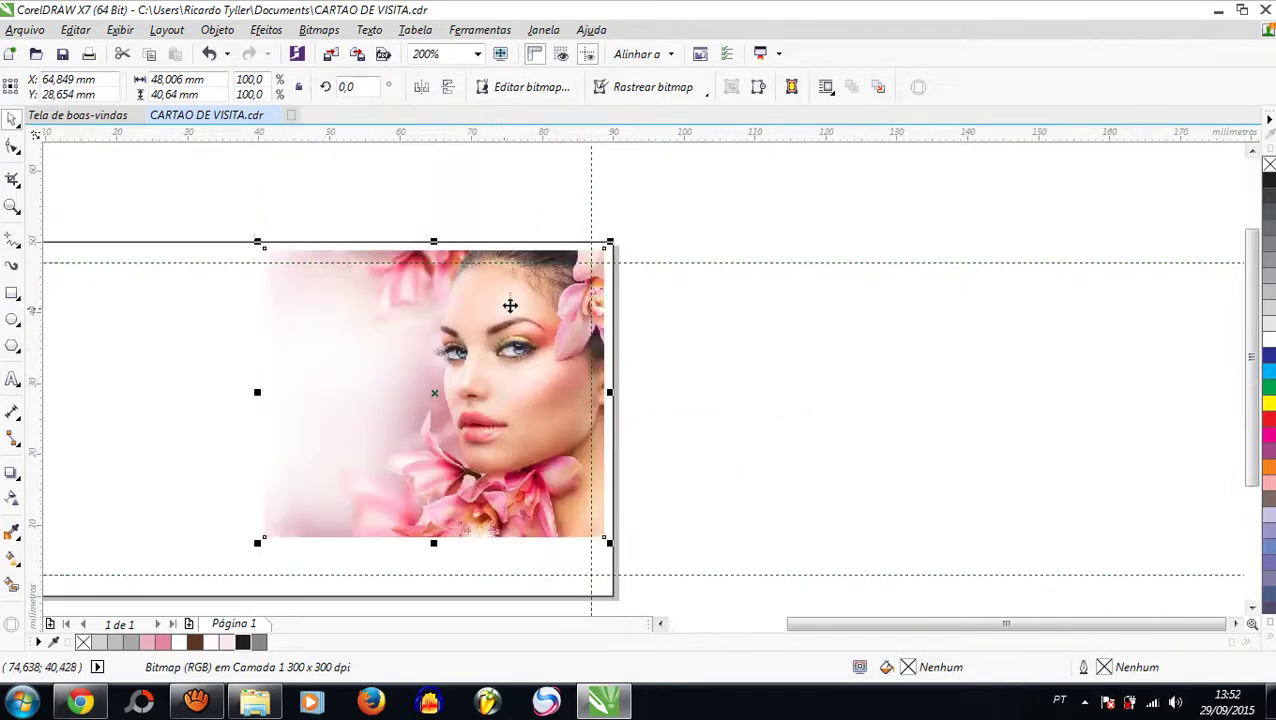
scroll(519, 295, up, 2)
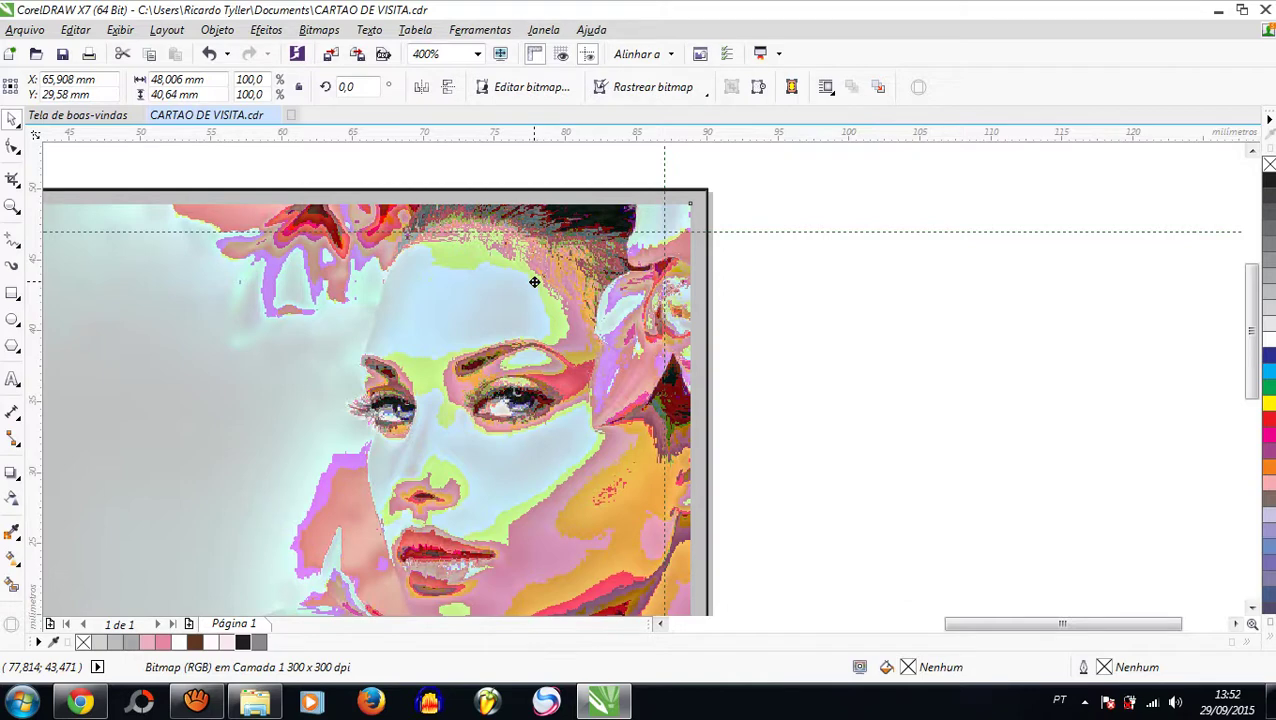
scroll(461, 276, down, 2)
scroll(366, 236, up, 4)
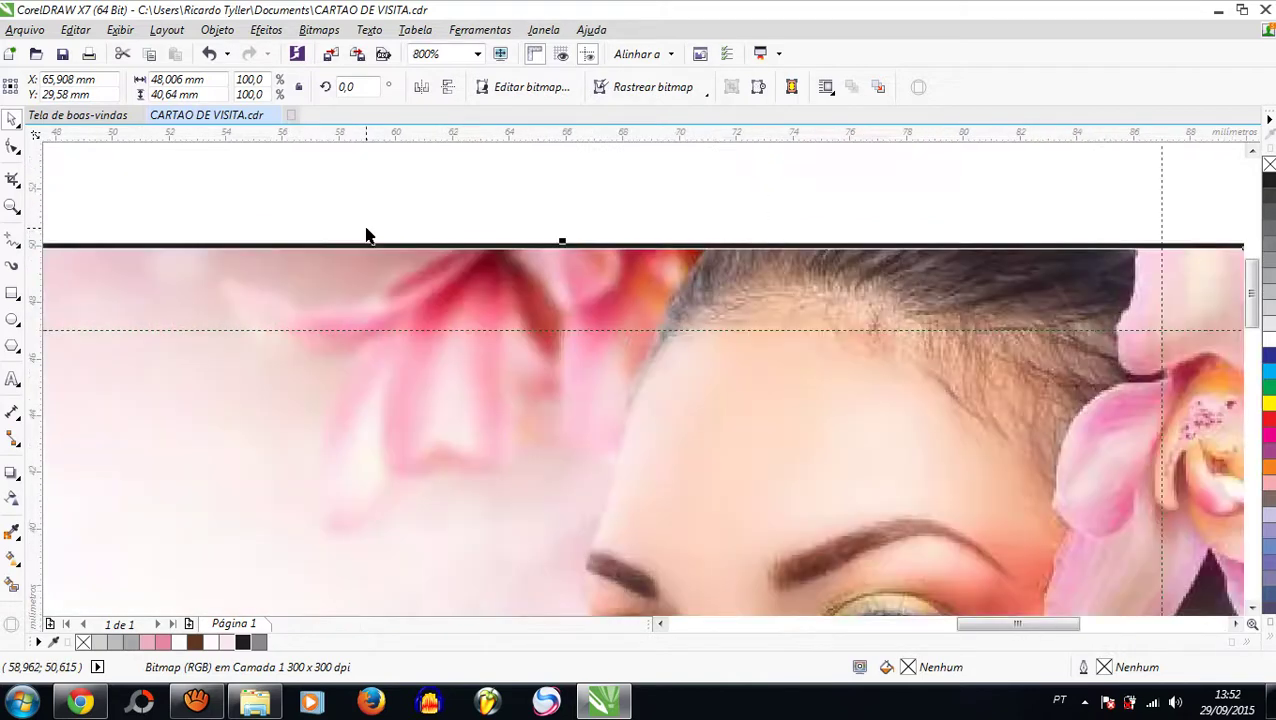
key(Up)
key(Up)
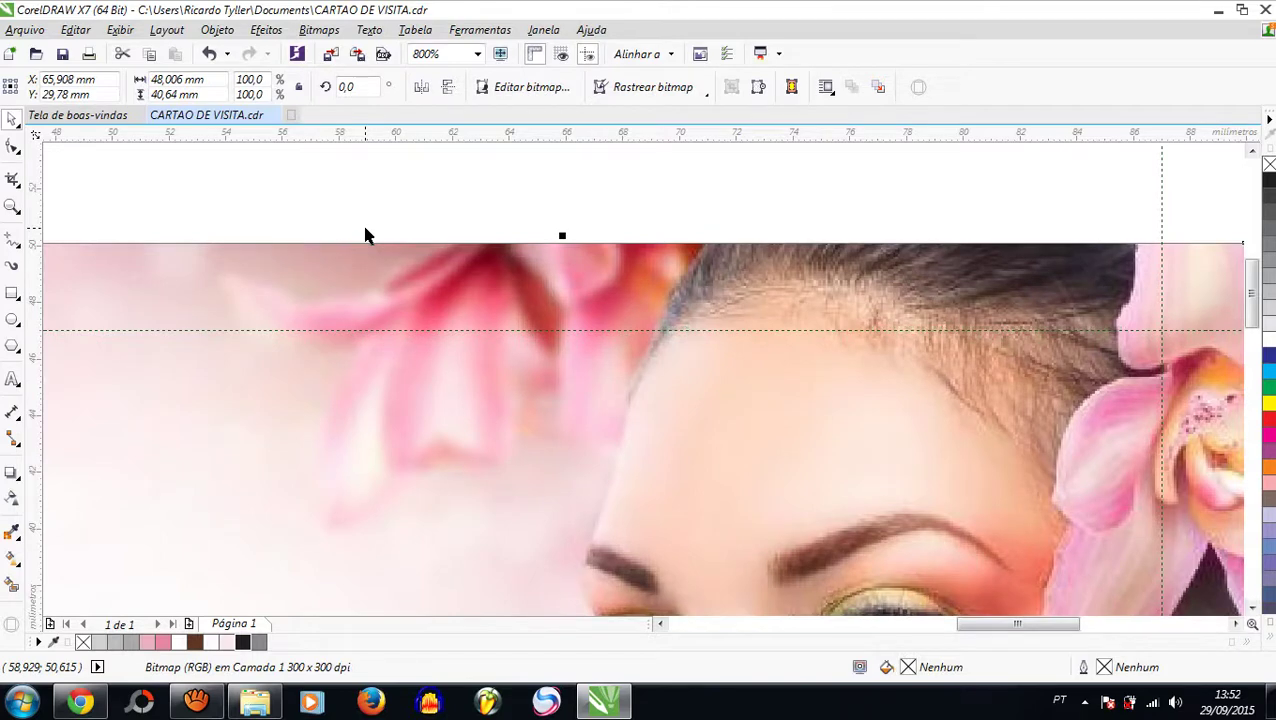
key(Down)
scroll(565, 380, down, 4)
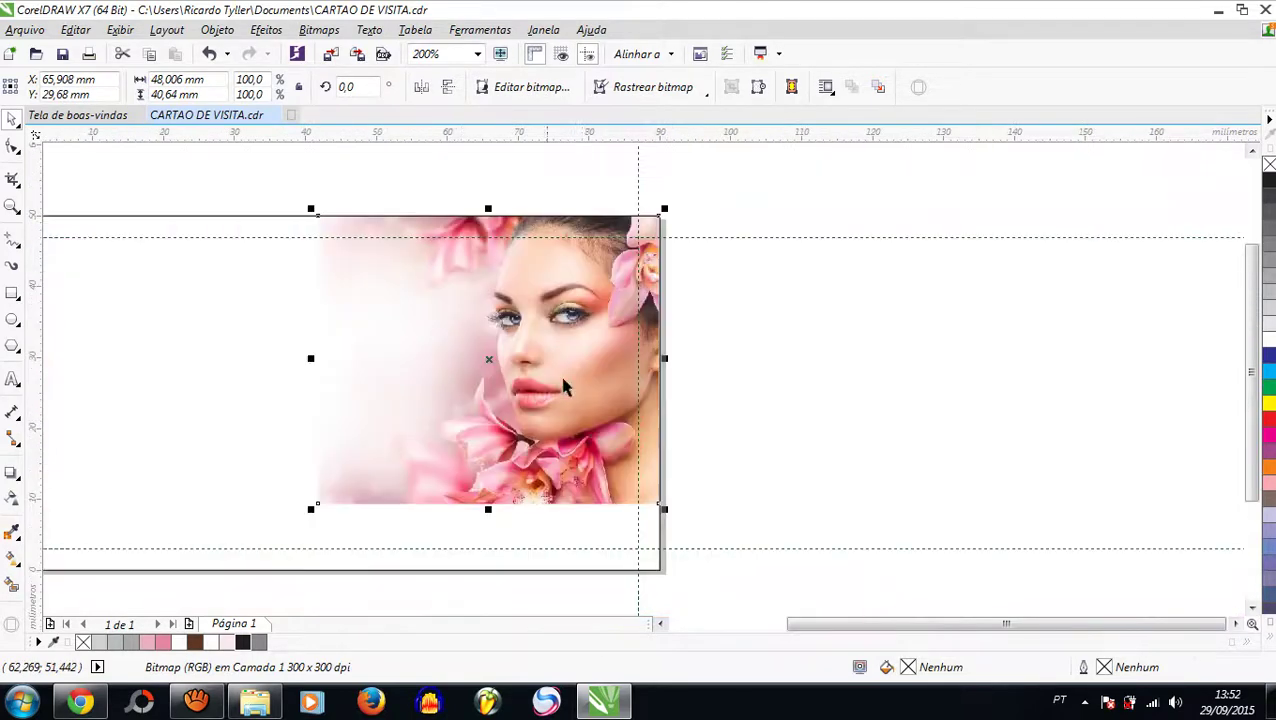
scroll(635, 513, up, 4)
scroll(640, 508, down, 4)
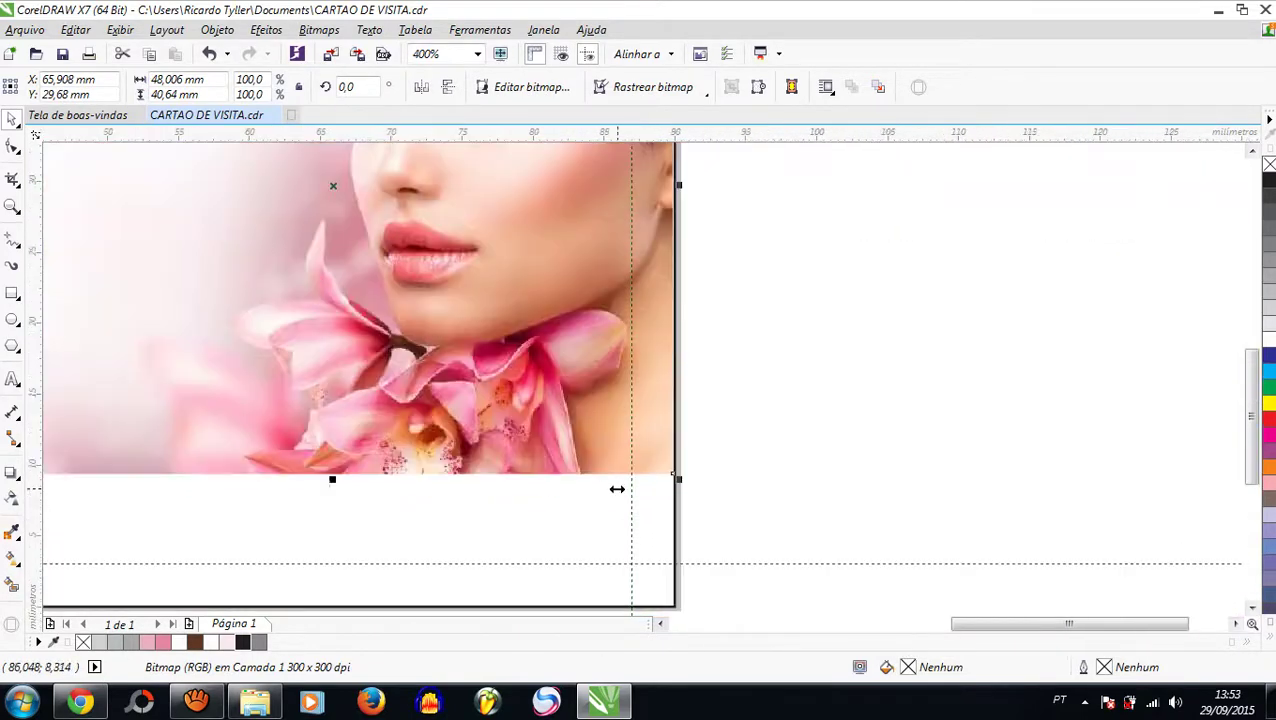
Step: Enlarge the photo from its bottom-left corner to 89.637 × 75.883 mm, spanning the card width
drag(297, 487, 179, 541)
scroll(344, 506, down, 2)
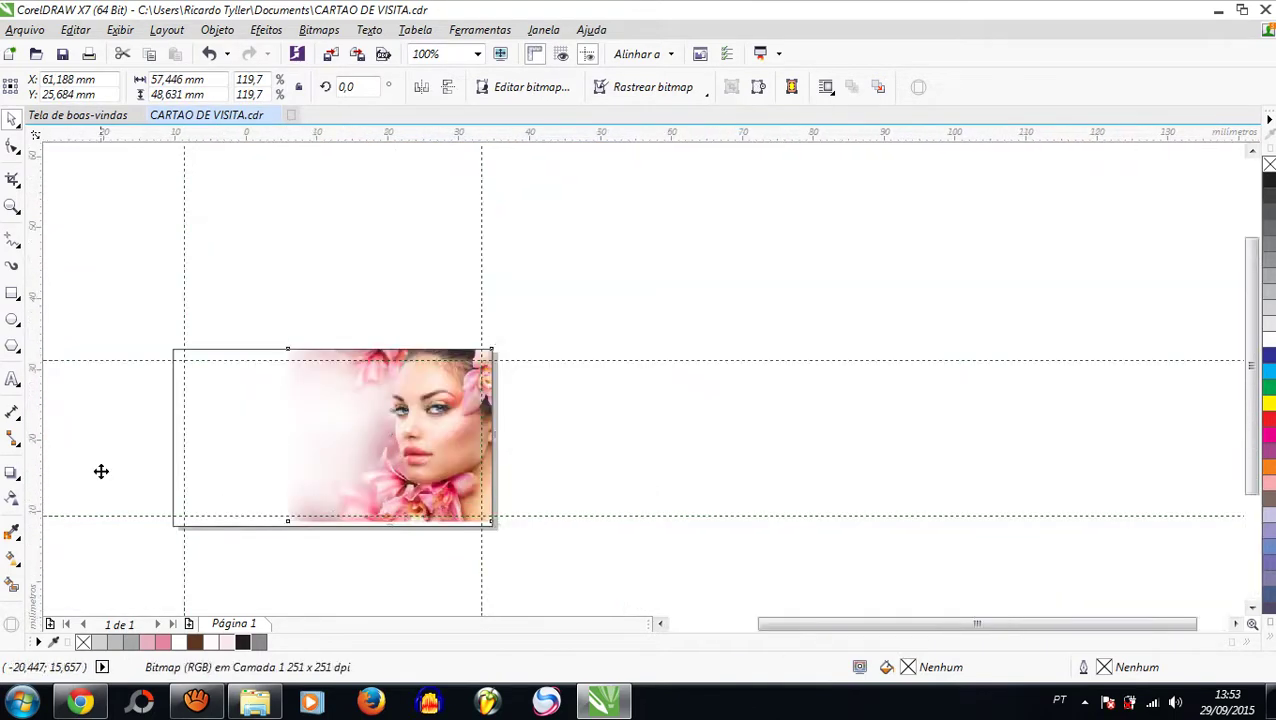
scroll(100, 470, up, 2)
scroll(399, 481, down, 2)
drag(428, 535, 248, 567)
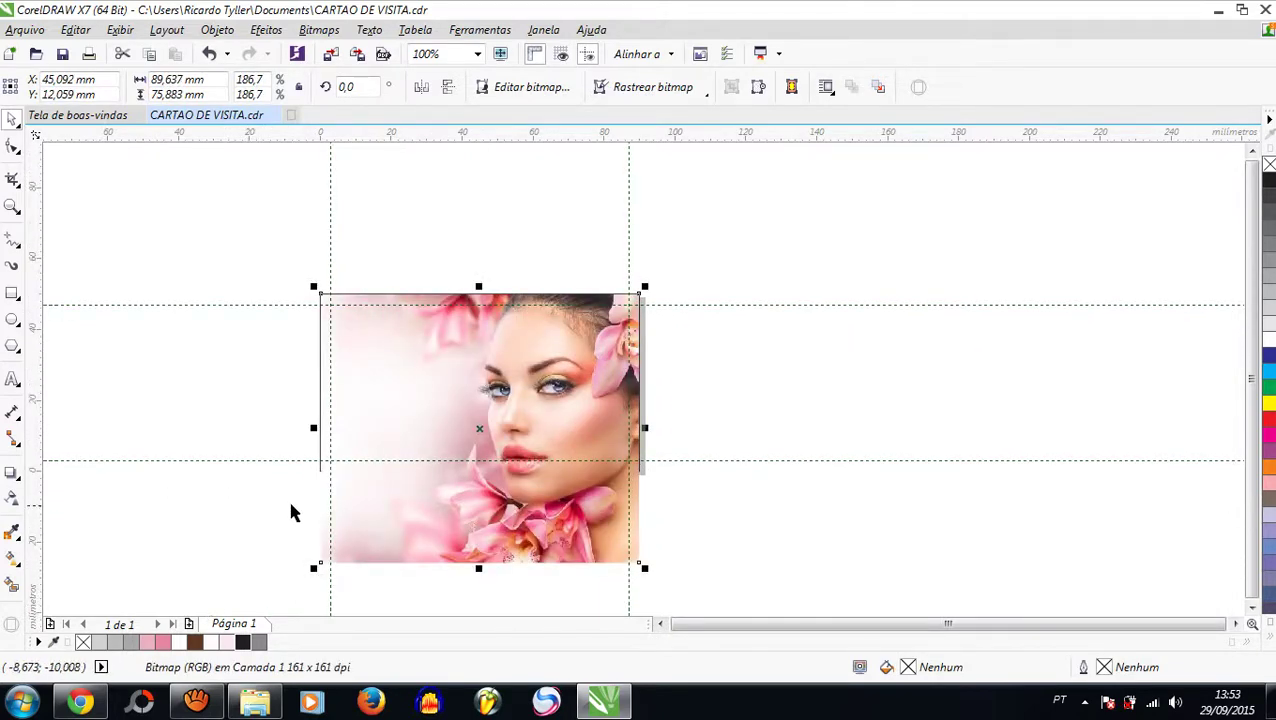
Step: Stretch the photo's left edge out to the page edge
click(13, 150)
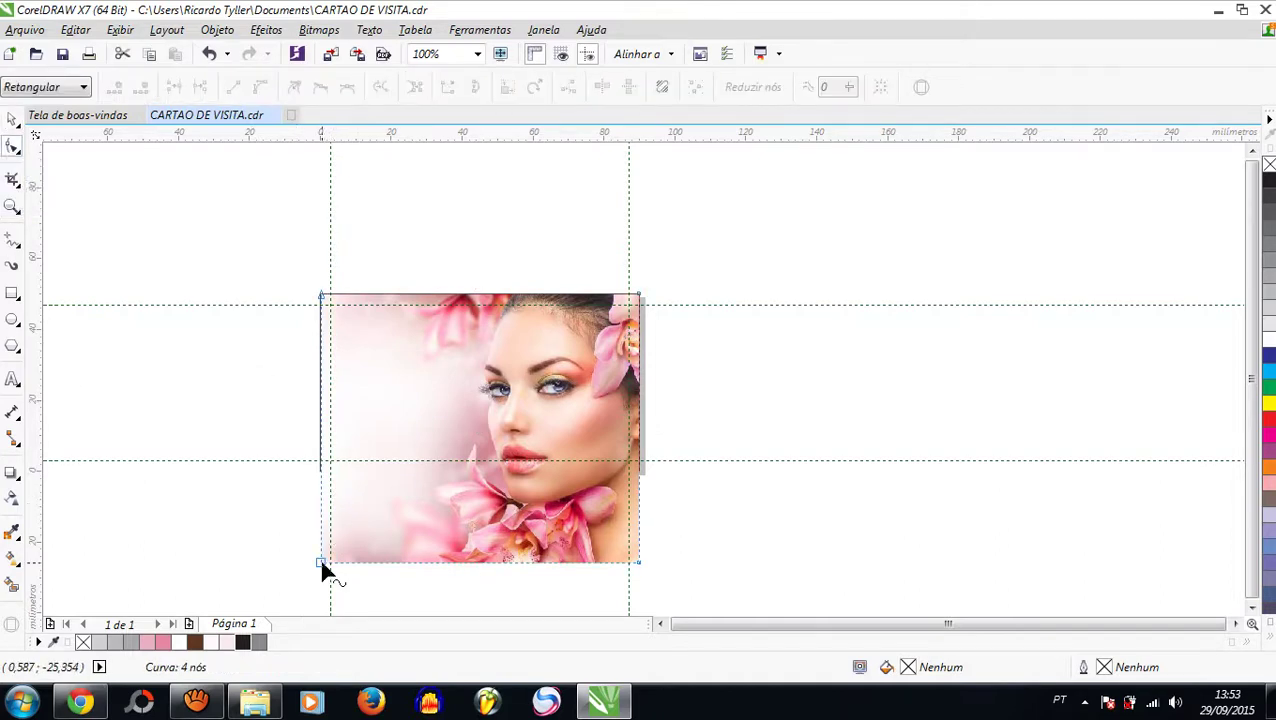
scroll(328, 526, up, 2)
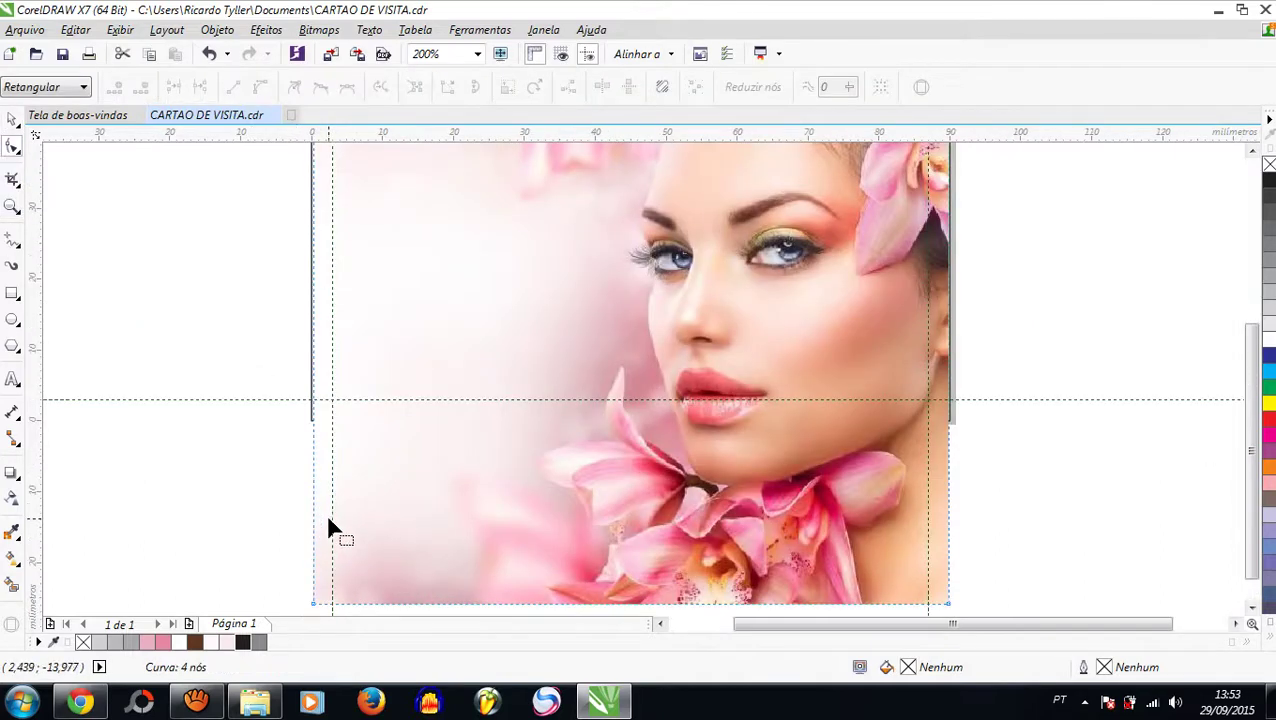
click(12, 120)
scroll(305, 310, up, 2)
scroll(303, 306, up, 2)
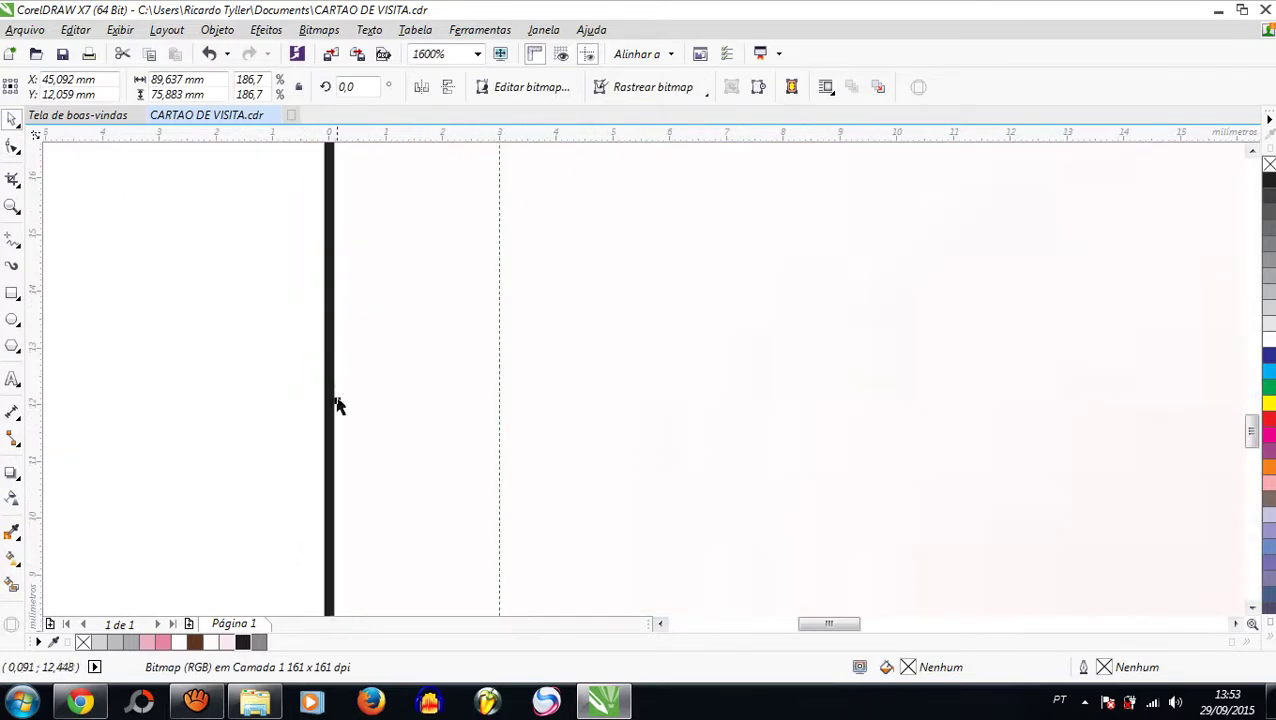
drag(337, 403, 322, 401)
scroll(390, 336, down, 3)
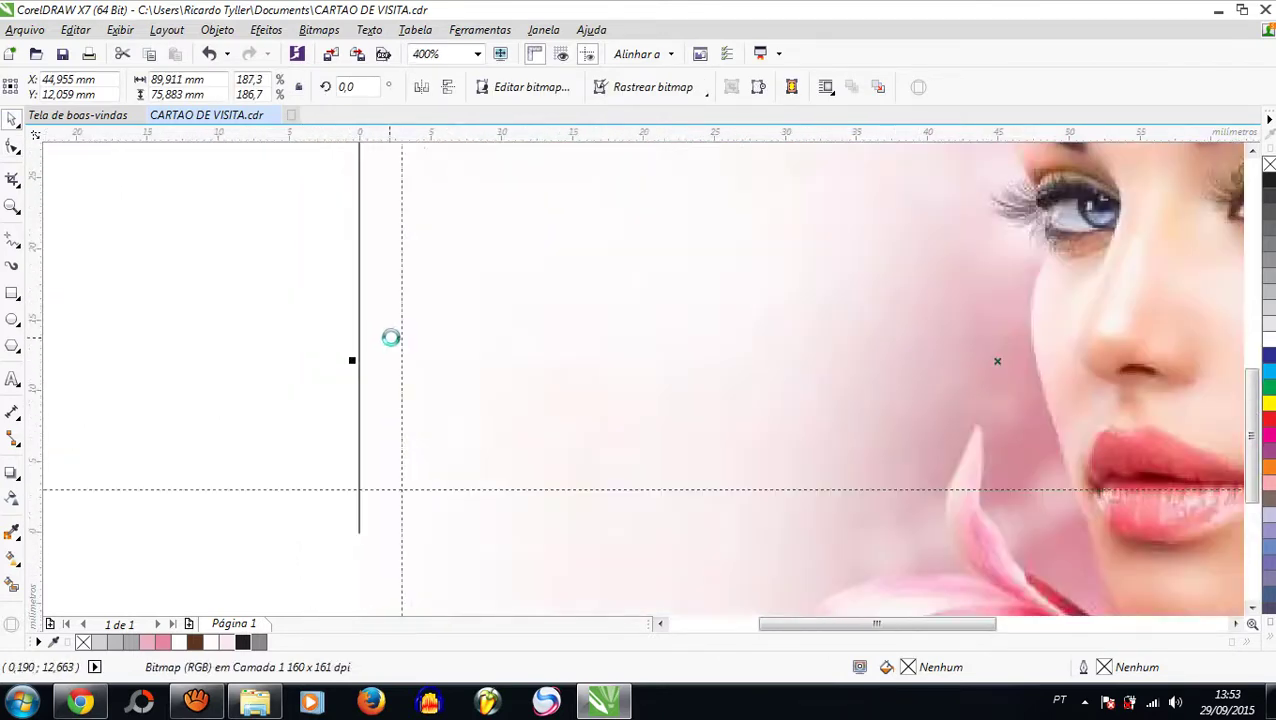
Step: Raise the photo's bottom corner nodes to the card's lower edge and zoom to fit the card
click(12, 146)
scroll(168, 228, down, 1)
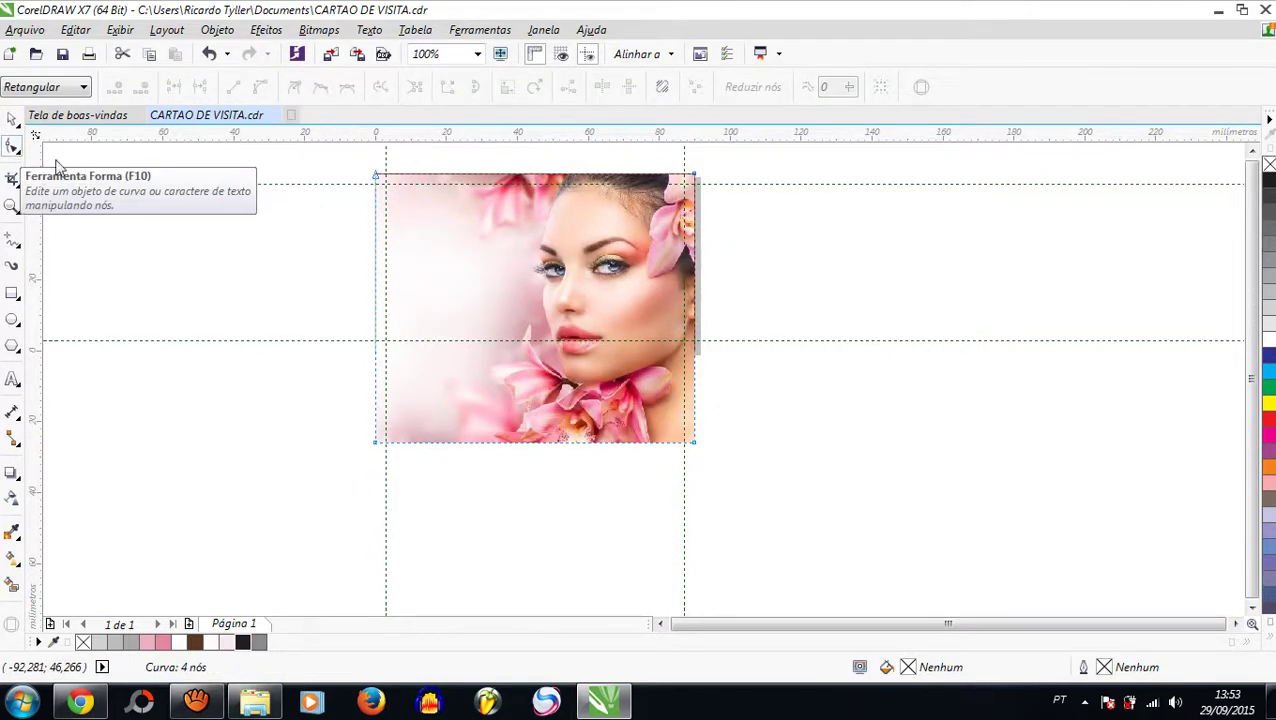
scroll(373, 445, up, 1)
drag(369, 455, 370, 276)
scroll(371, 278, down, 2)
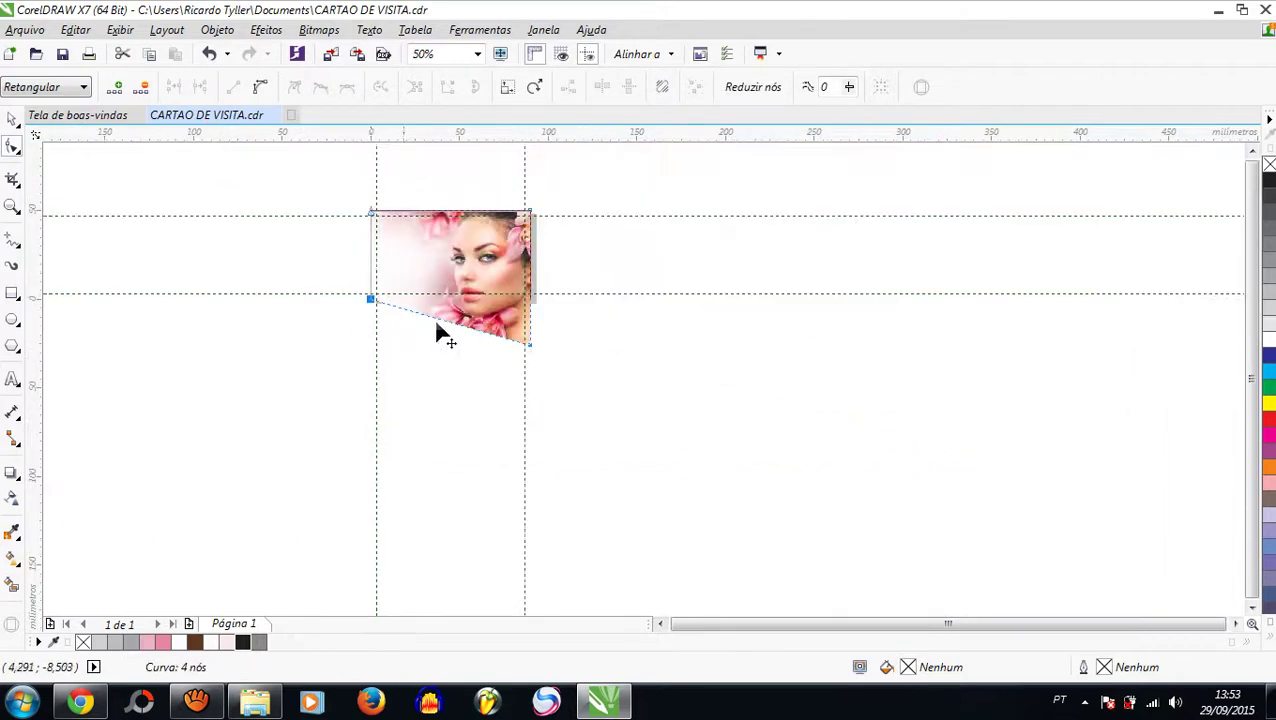
scroll(560, 296, up, 1)
drag(497, 390, 507, 299)
scroll(507, 299, up, 1)
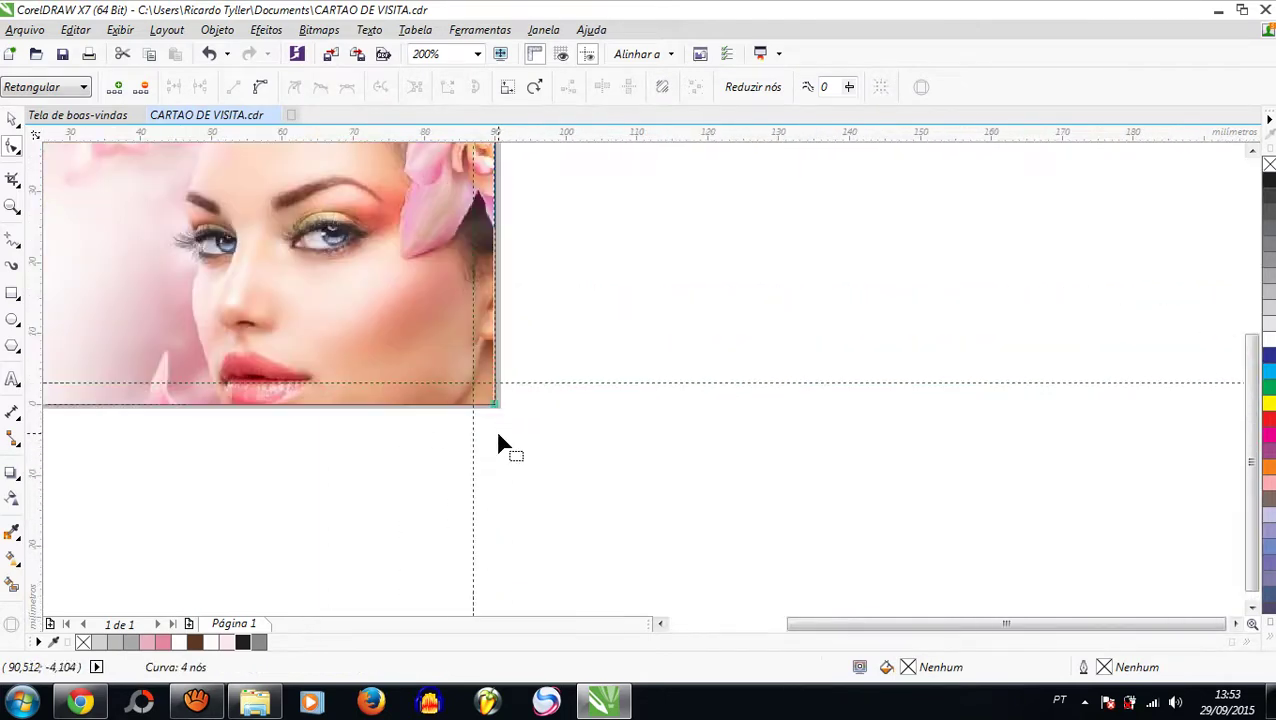
scroll(461, 434, down, 1)
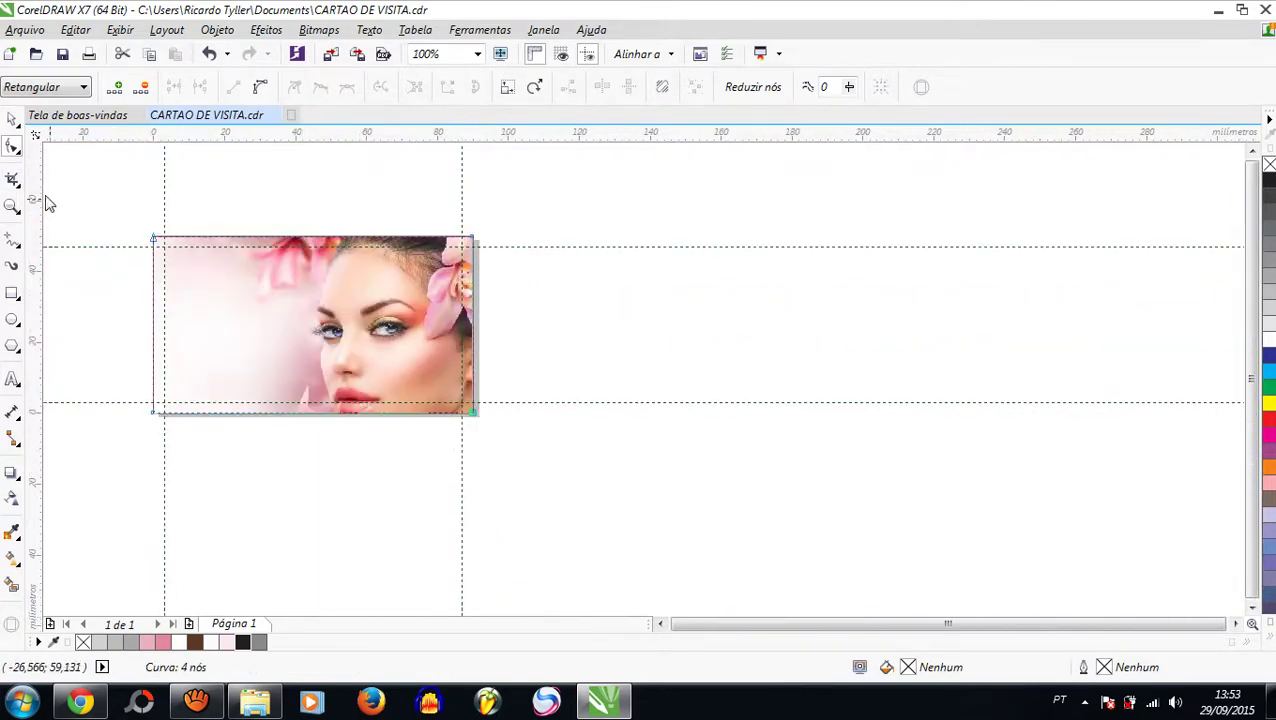
click(12, 120)
double_click(12, 205)
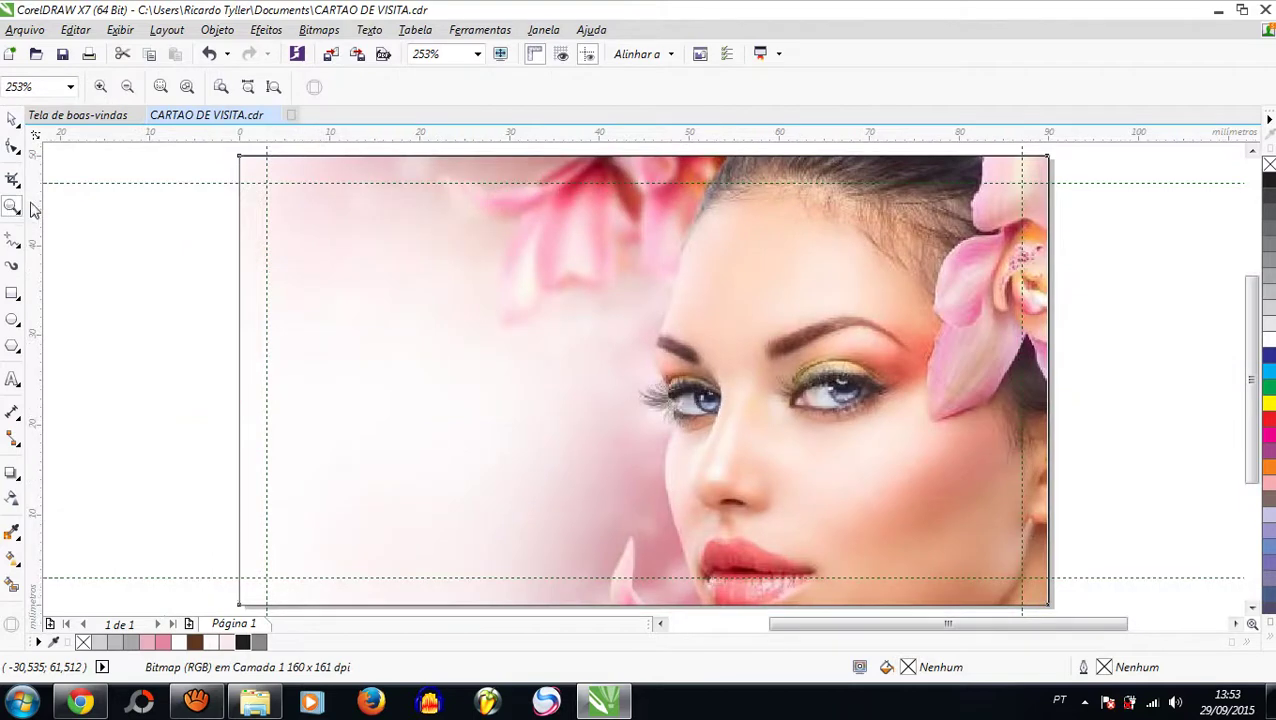
click(12, 120)
click(100, 296)
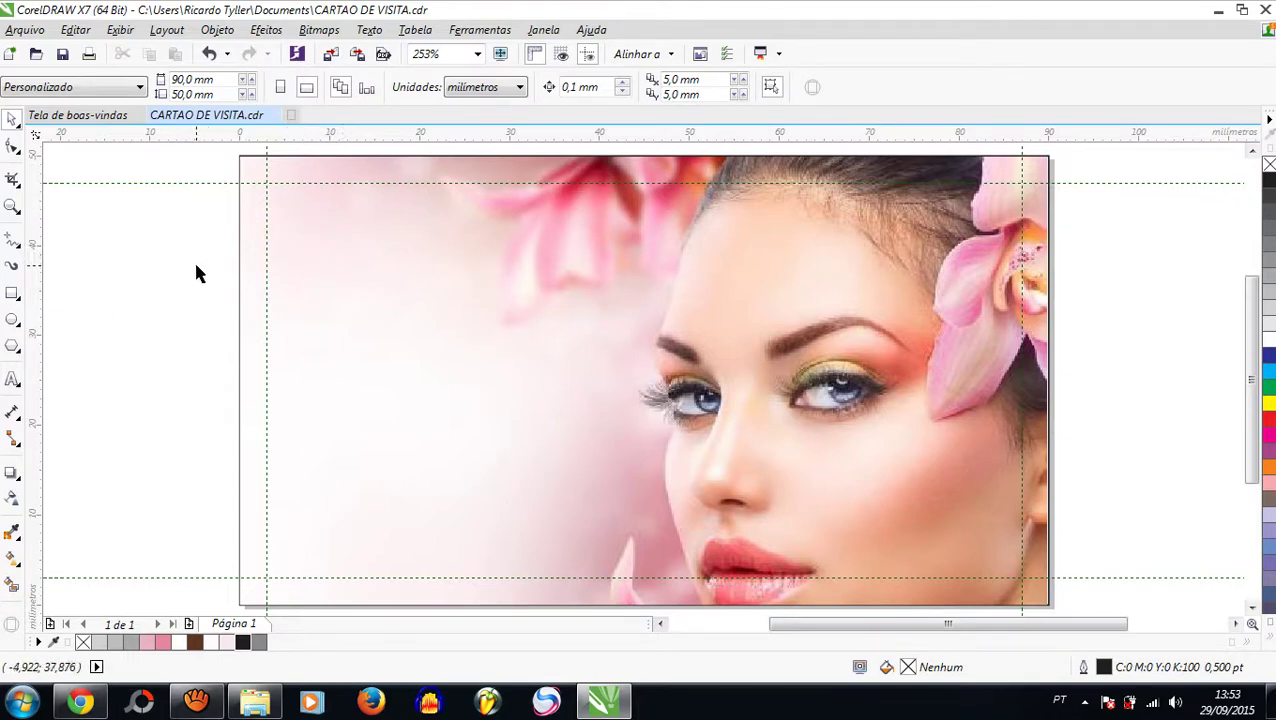
click(13, 294)
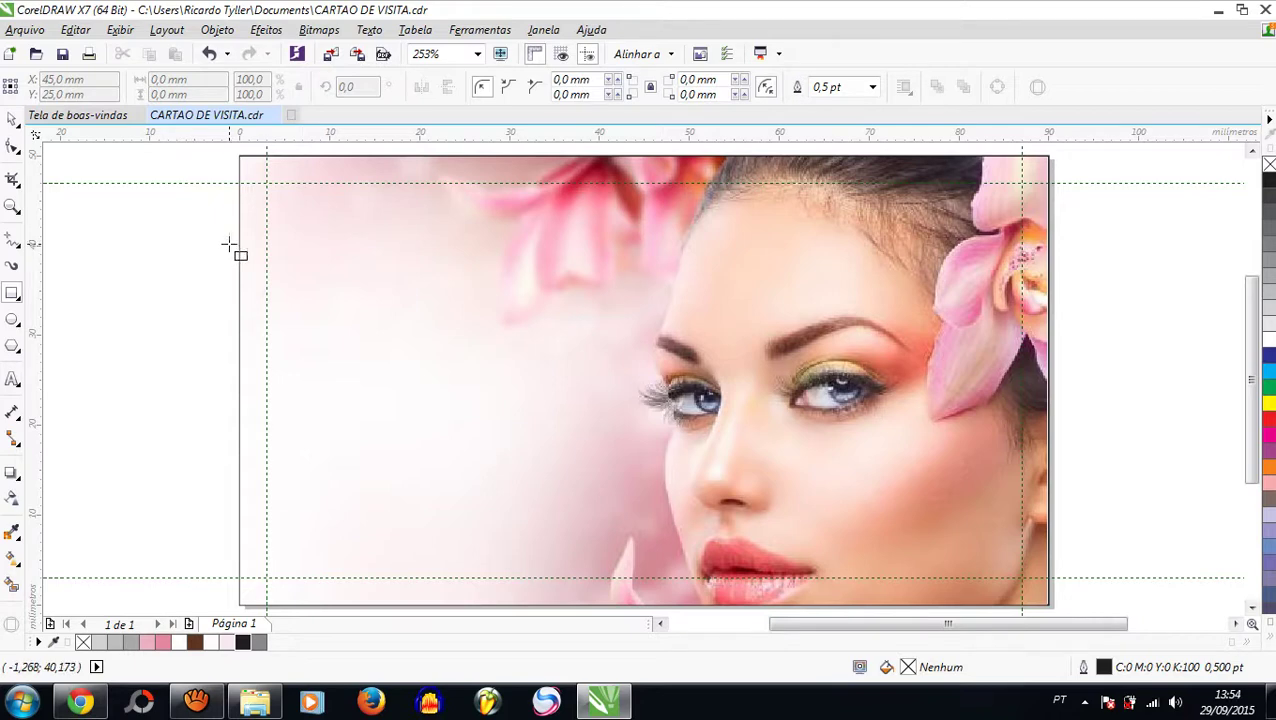
scroll(229, 246, down, 2)
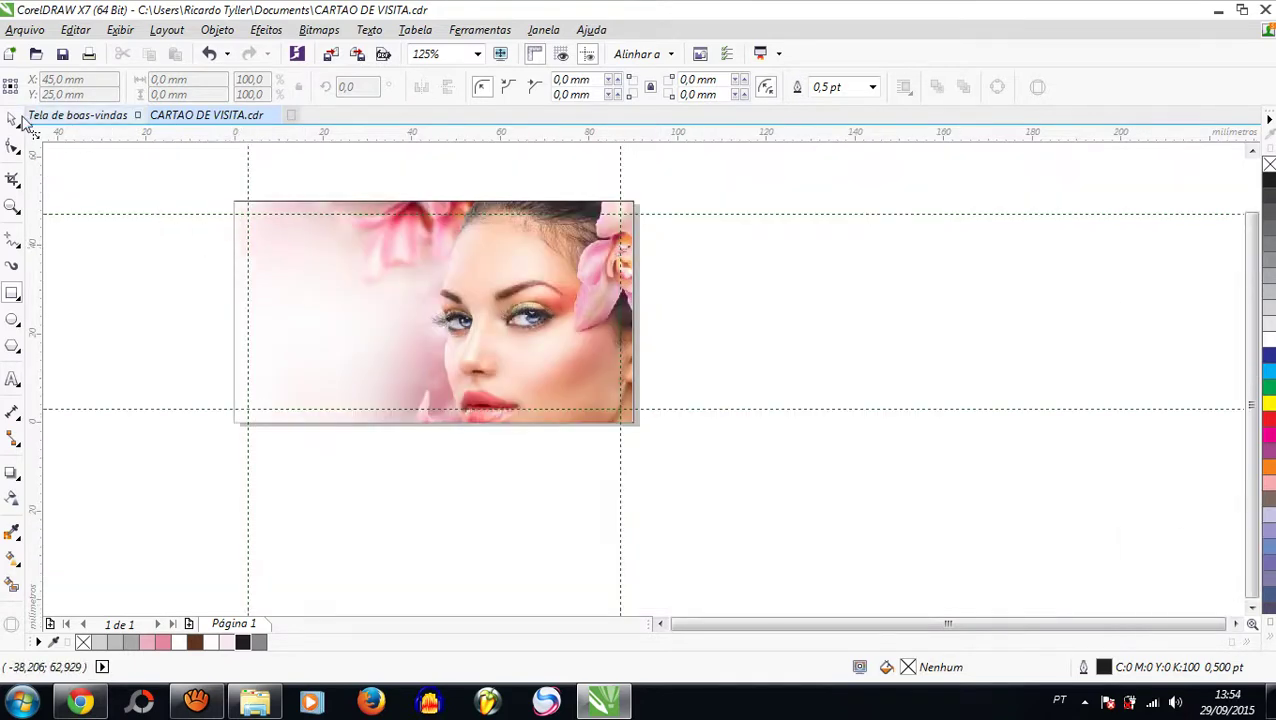
click(11, 117)
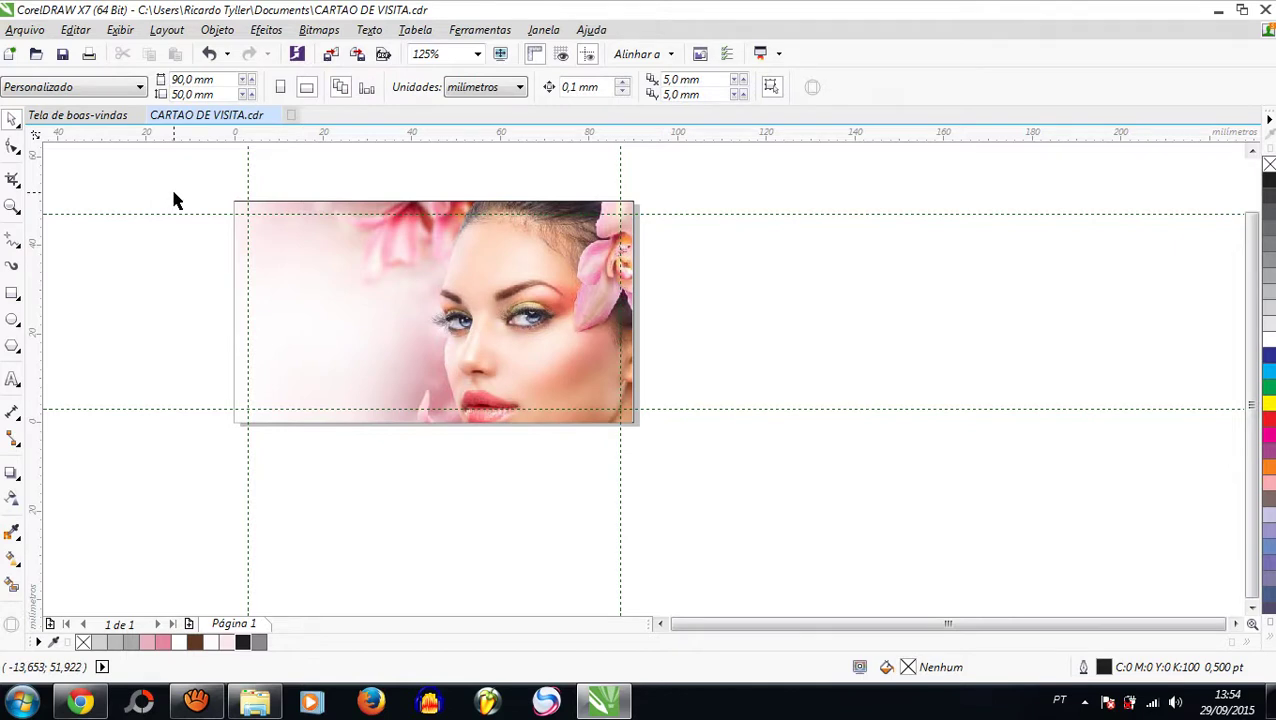
Step: Draw a trial rectangle beside the photo, then delete it
click(12, 293)
scroll(334, 310, down, 2)
scroll(567, 280, up, 2)
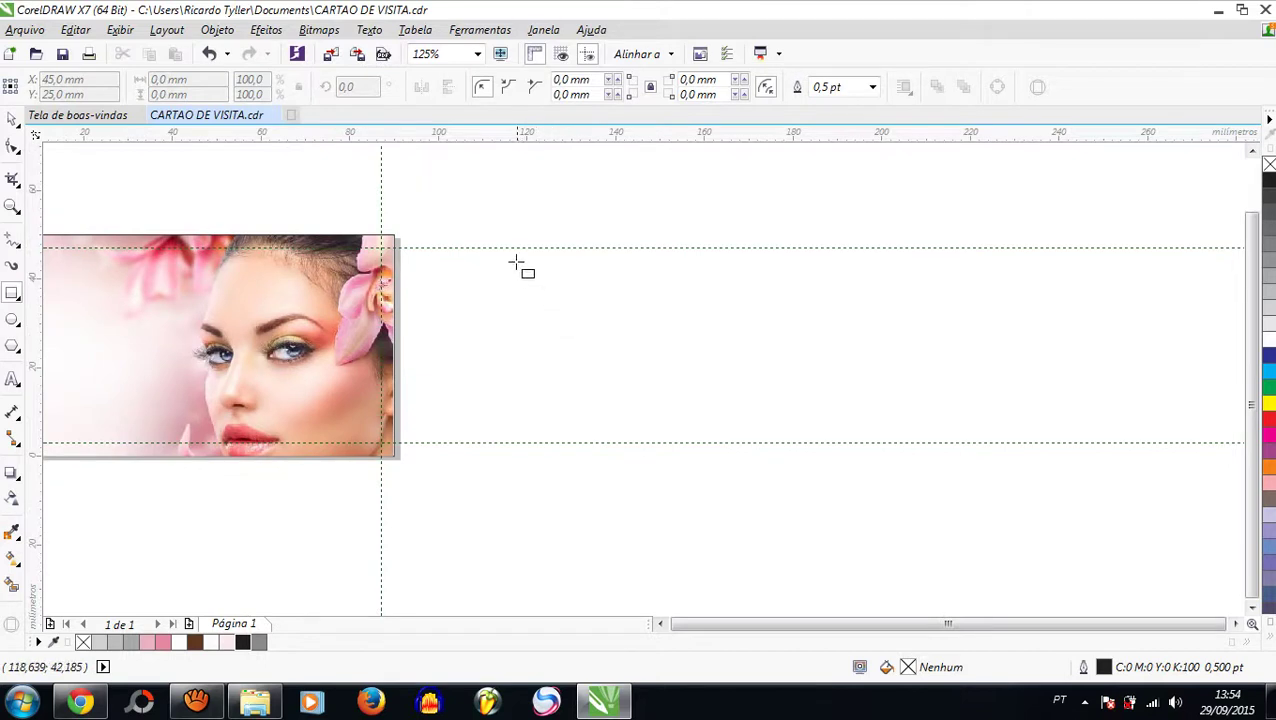
drag(505, 238, 900, 454)
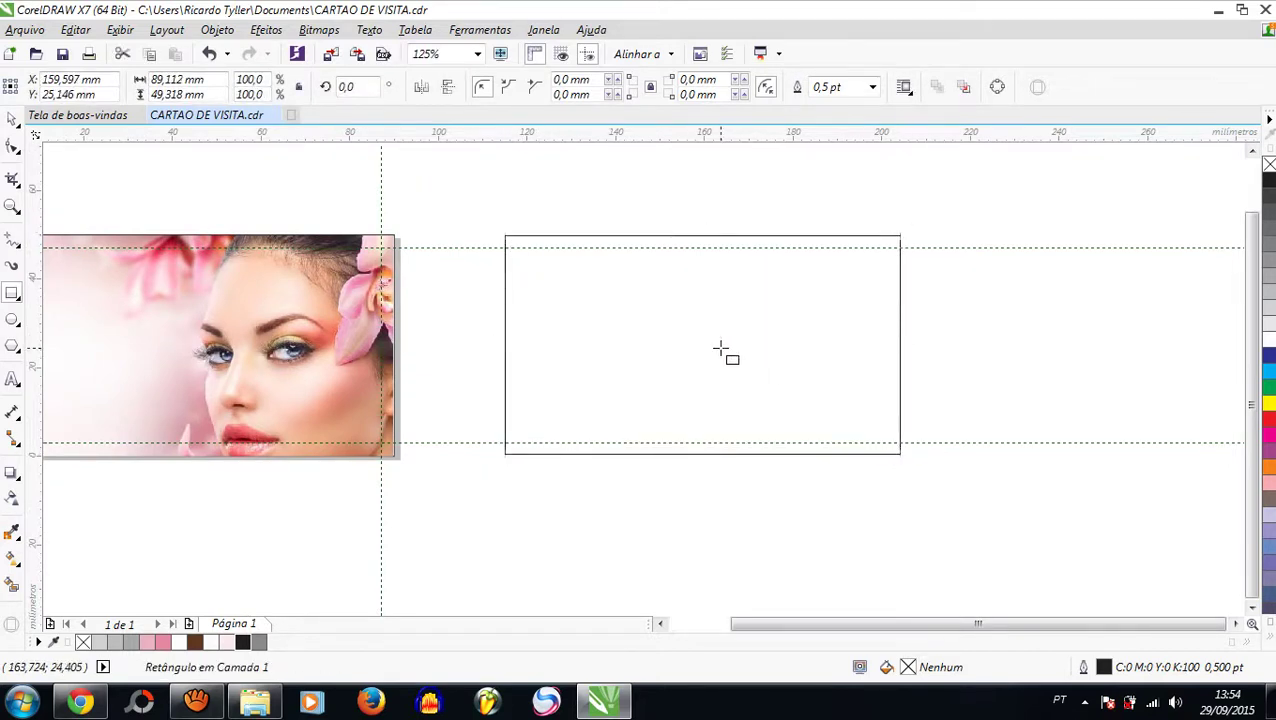
key(Delete)
click(12, 120)
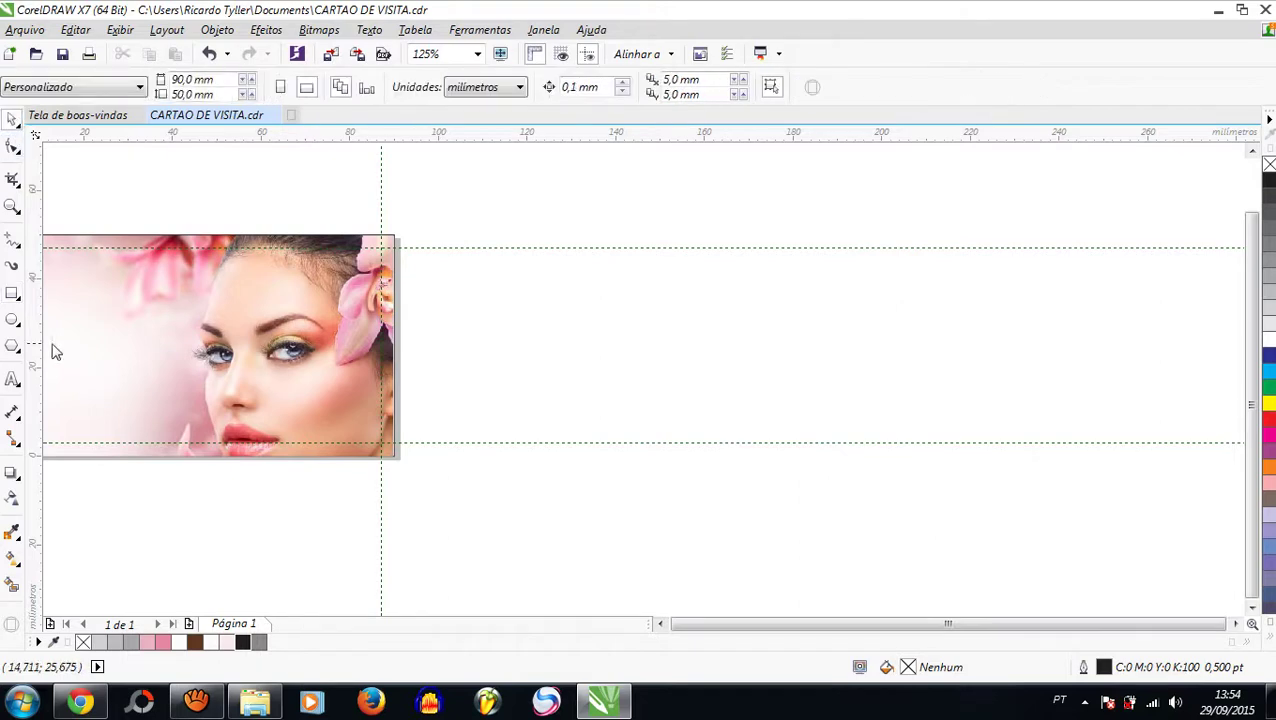
click(12, 295)
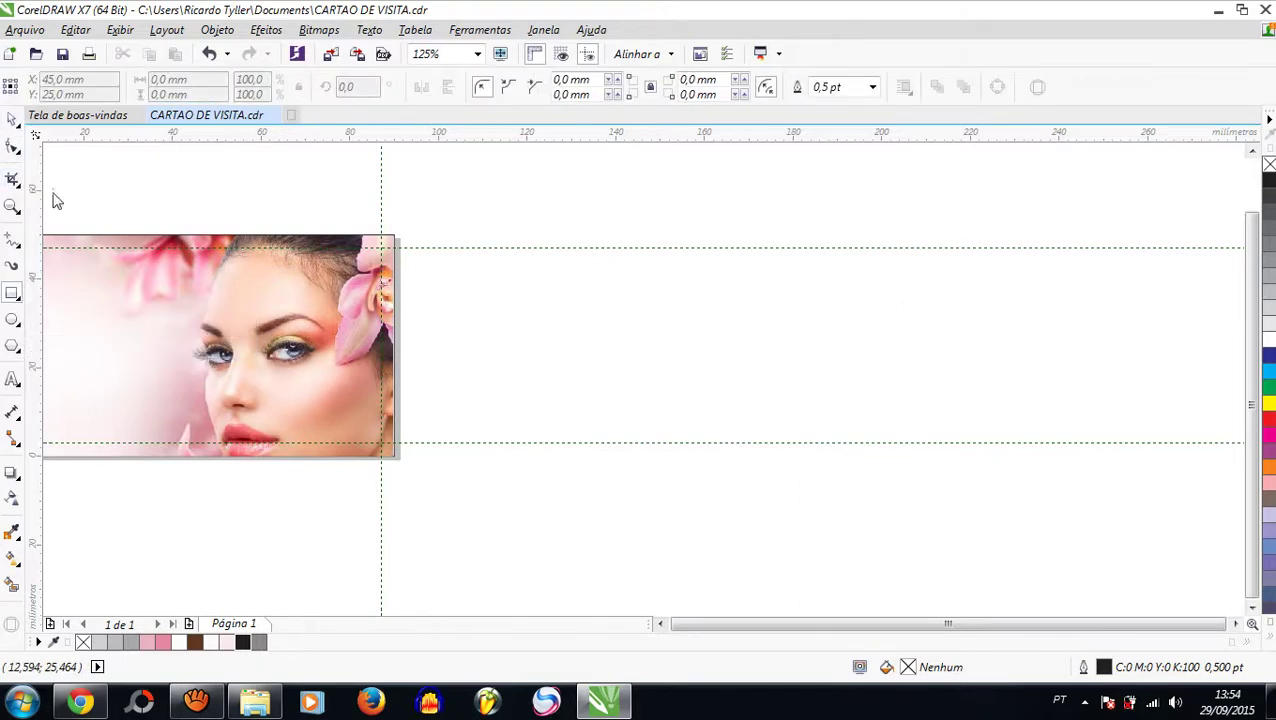
click(12, 120)
Step: Select the card rectangle hidden behind the photo and move it to the photo's right
click(137, 379)
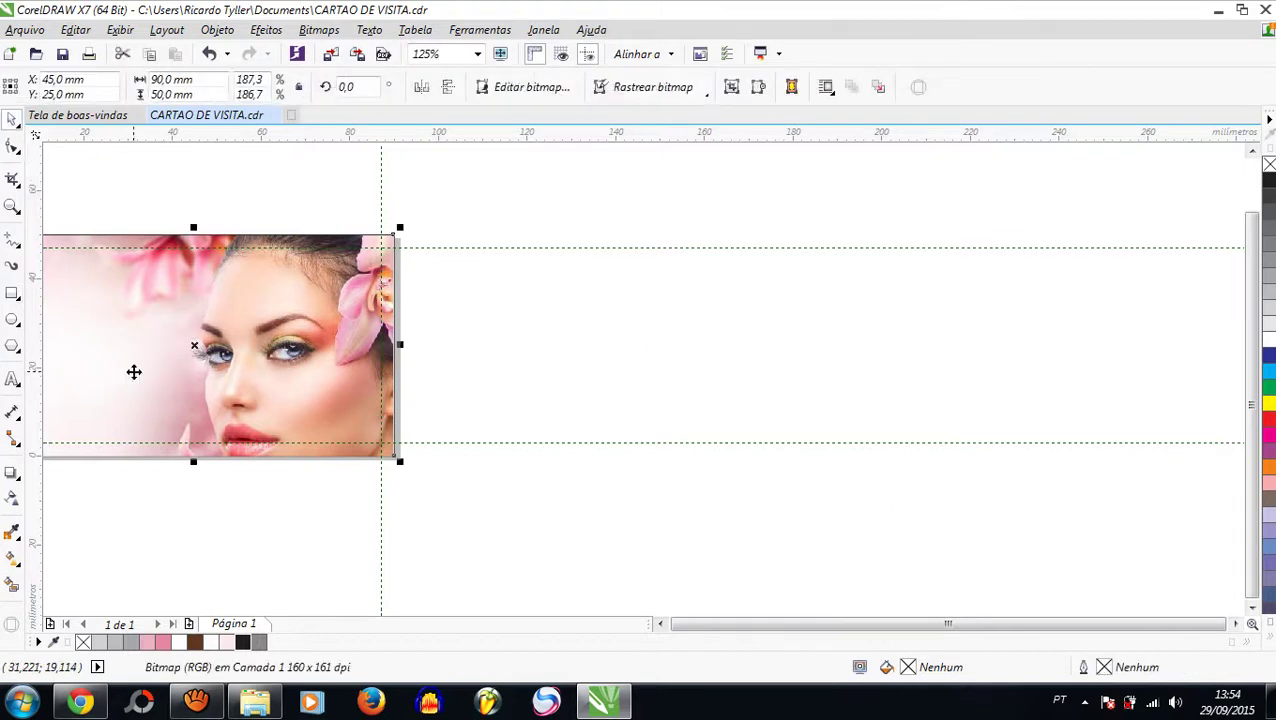
key(Tab)
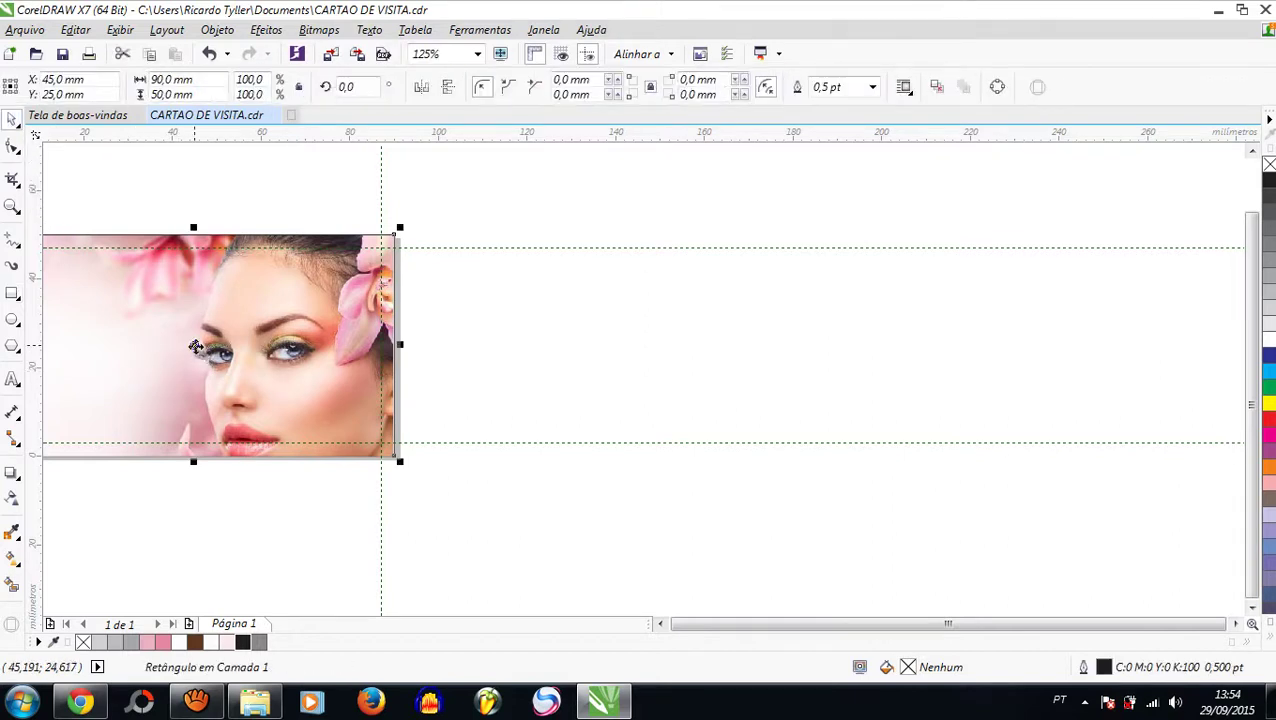
drag(195, 347, 643, 341)
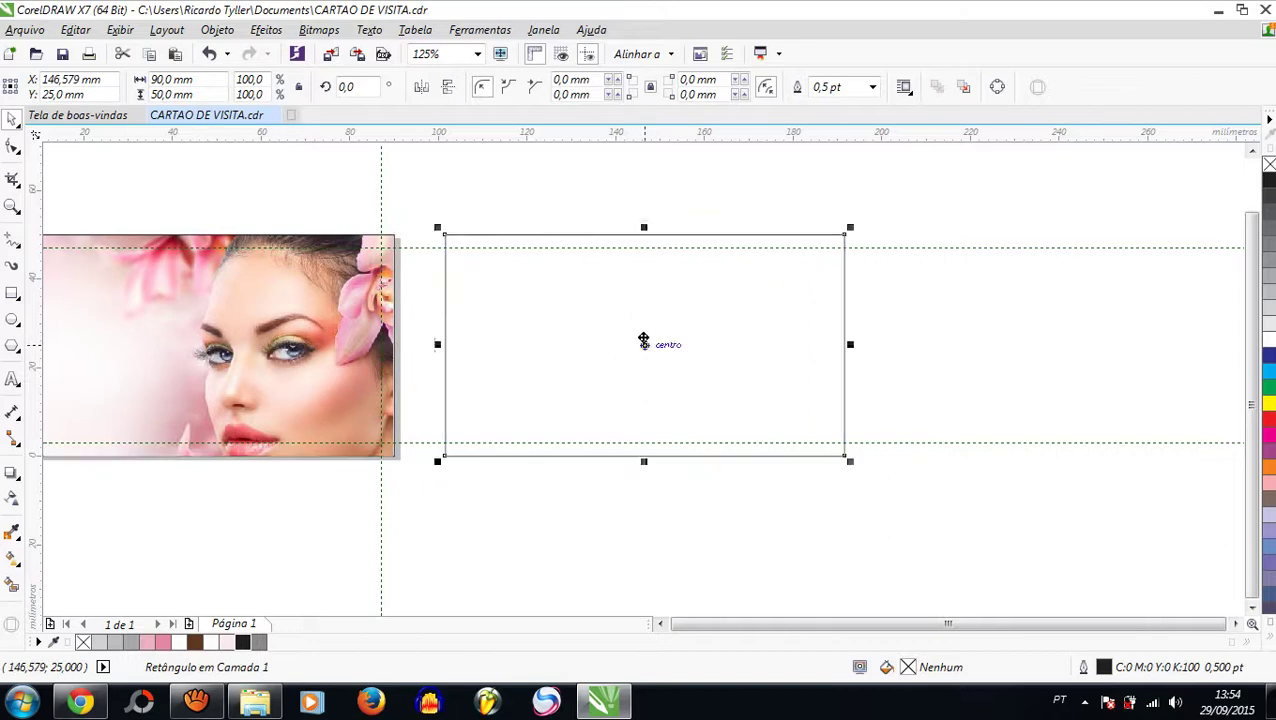
click(972, 192)
click(699, 345)
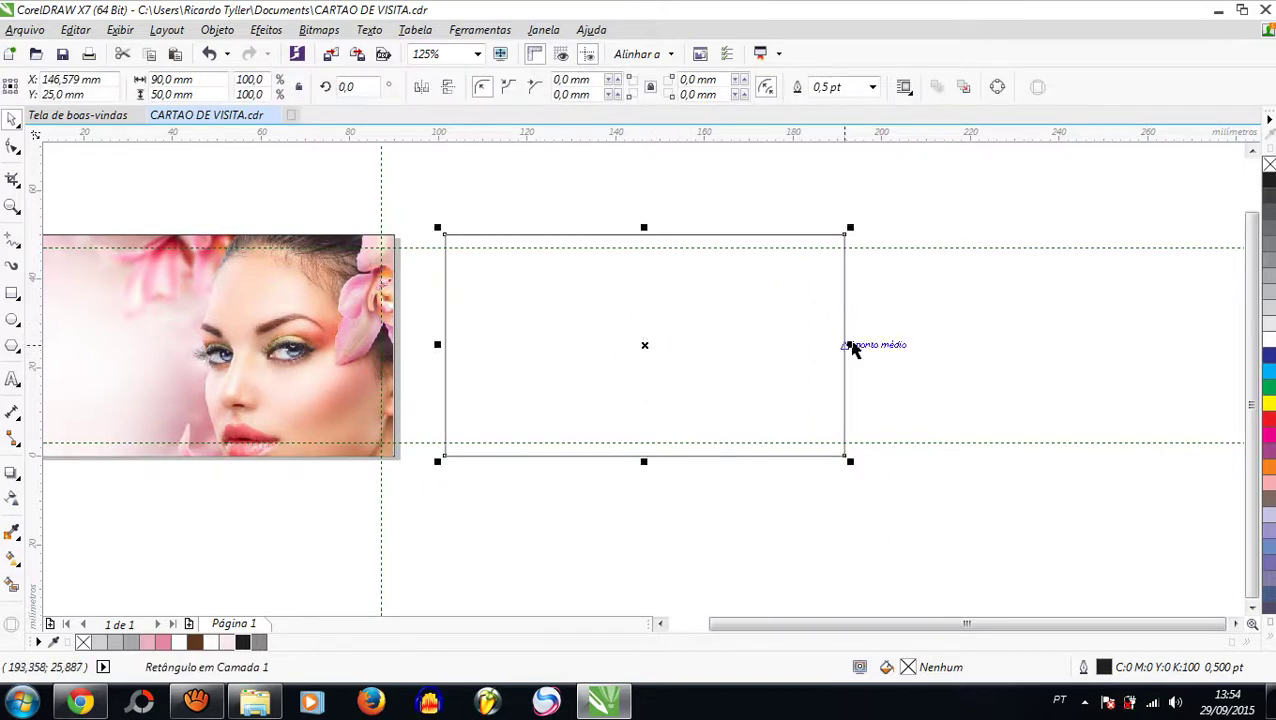
Step: Make a half-width 45.423 × 50 mm copy of the card rectangle filled rich black (C100 M100 Y100 K100)
drag(848, 345, 653, 362)
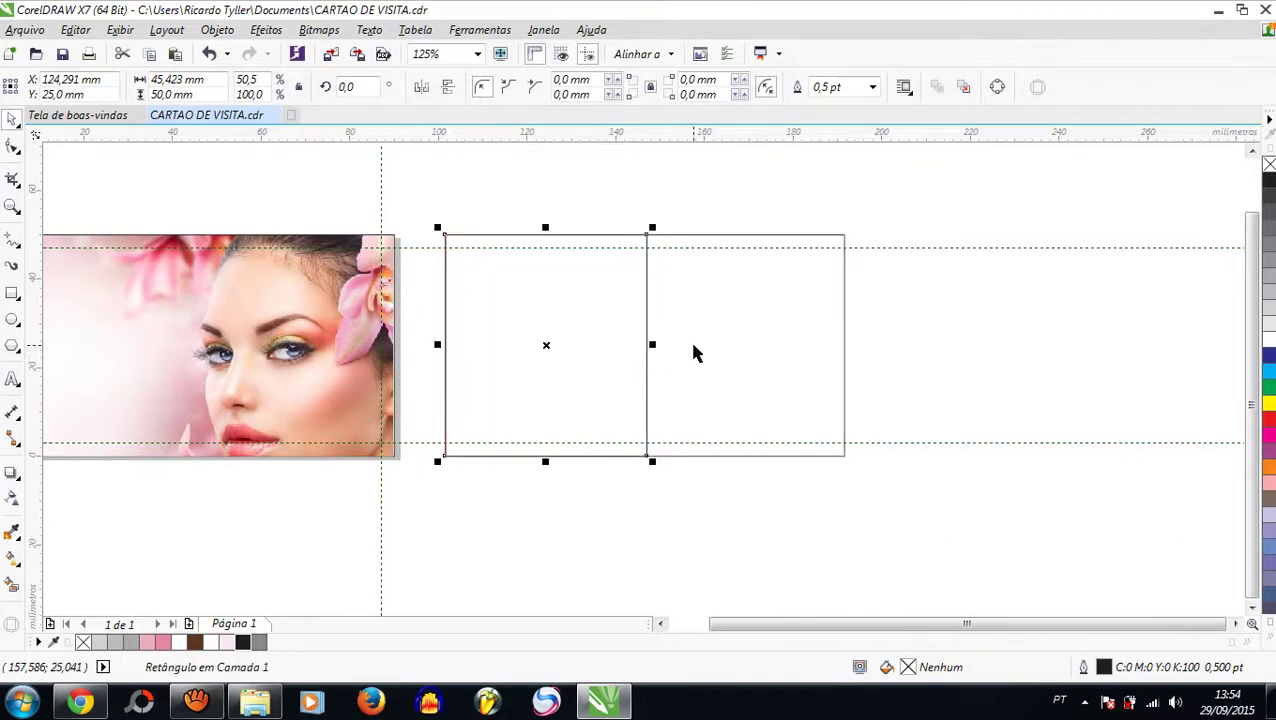
click(242, 642)
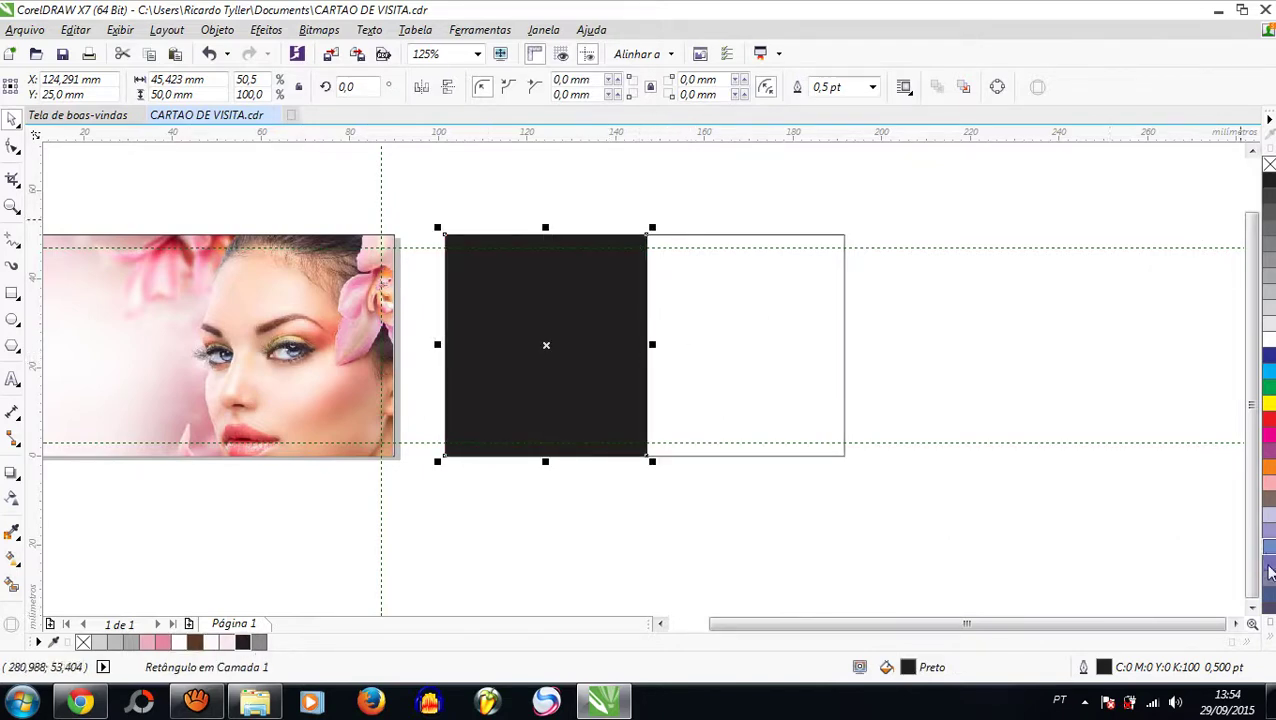
click(1270, 642)
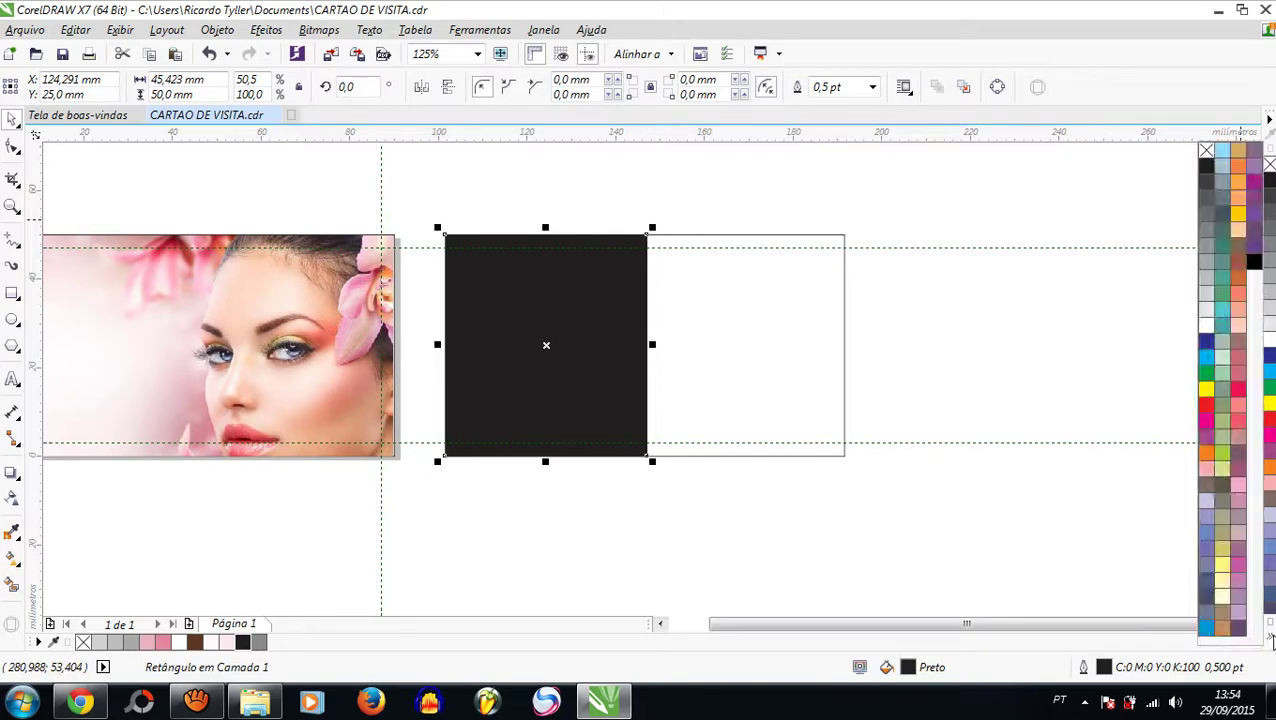
click(1254, 262)
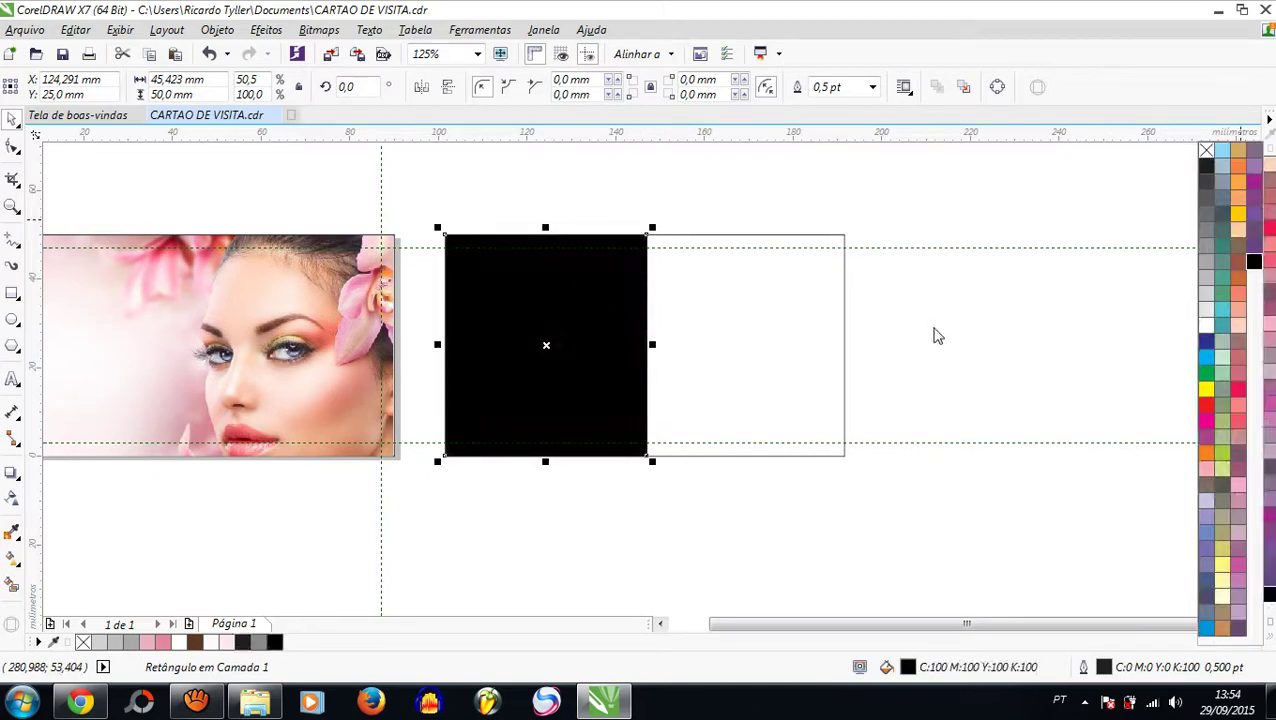
click(745, 350)
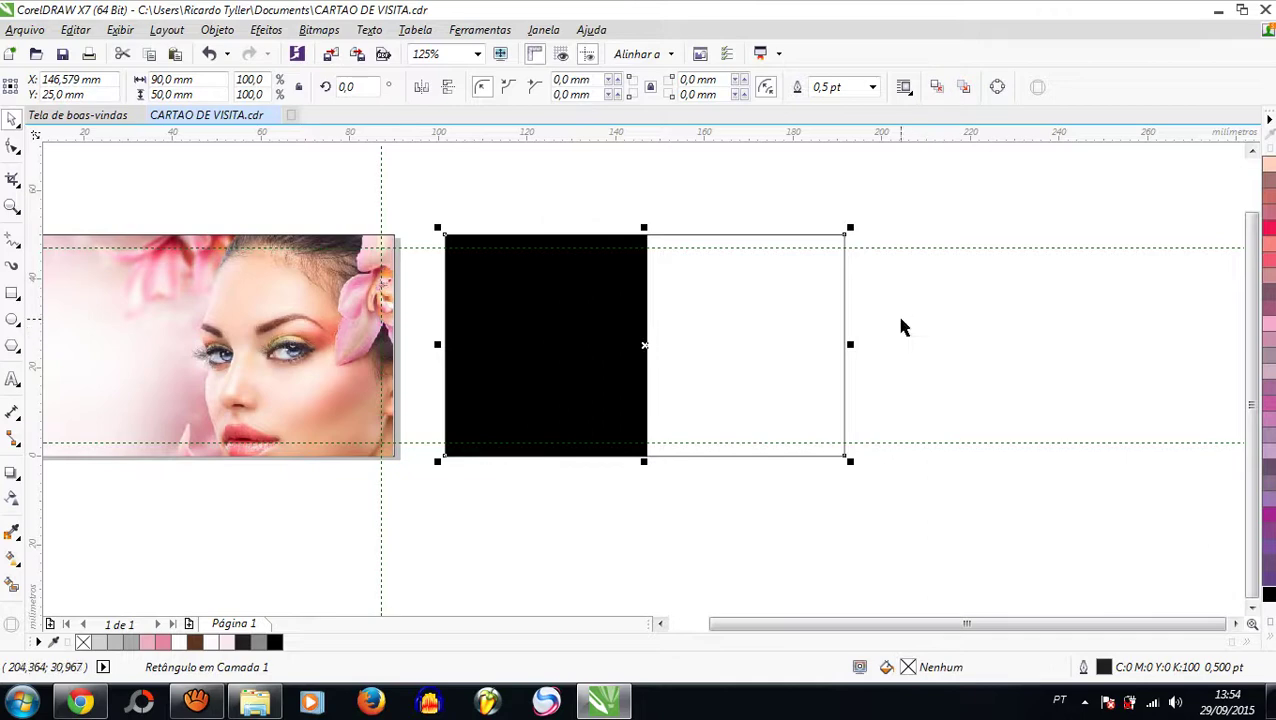
click(946, 333)
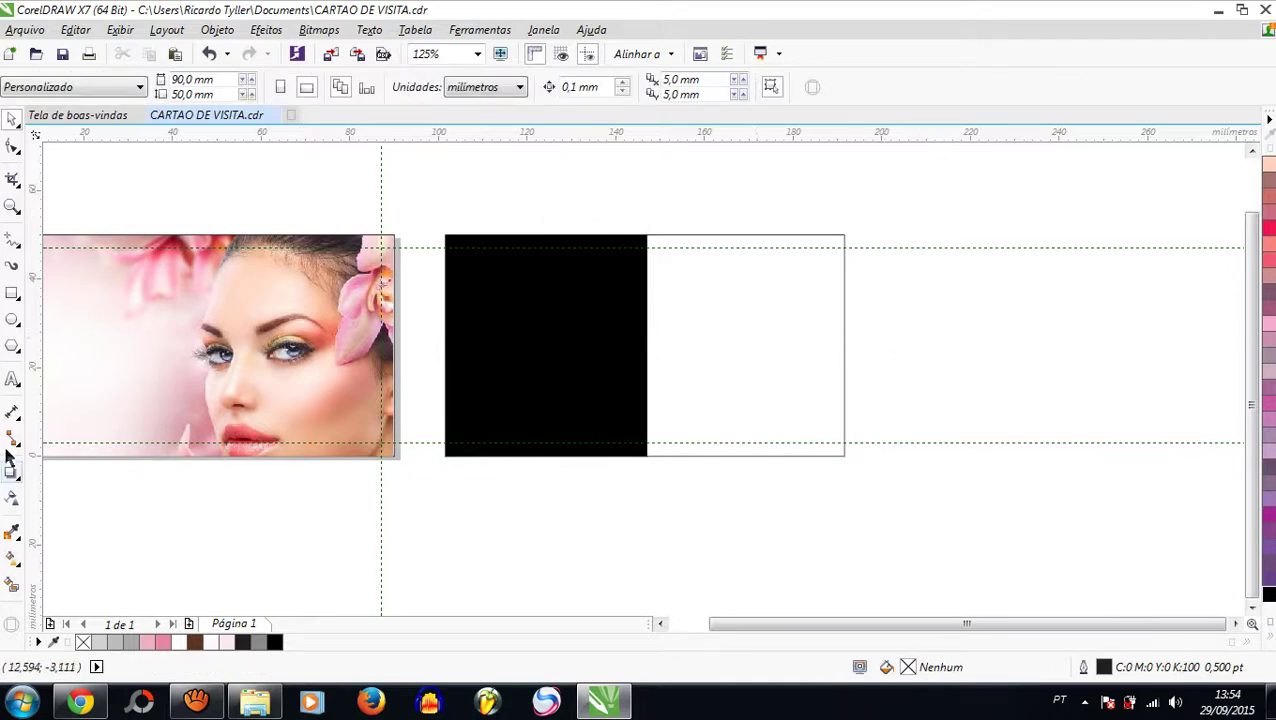
click(12, 378)
Step: Type the letters R W and enlarge them onto the second card
click(568, 515)
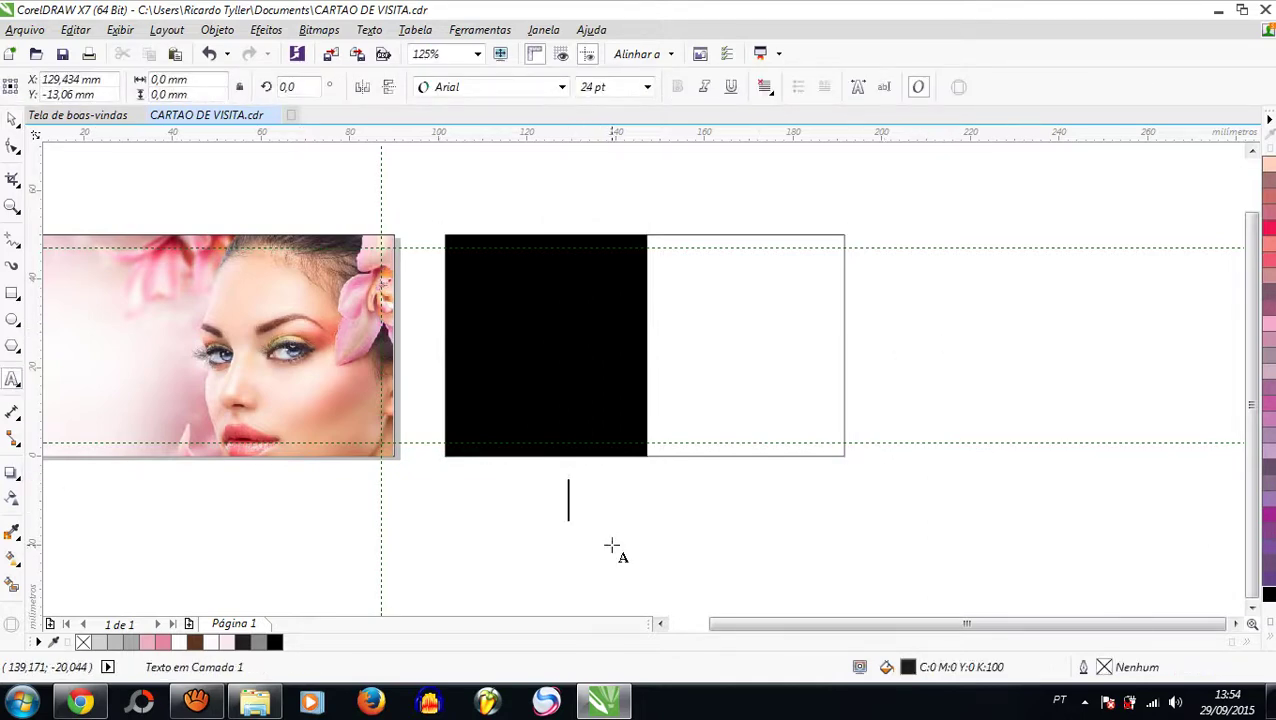
text(R)
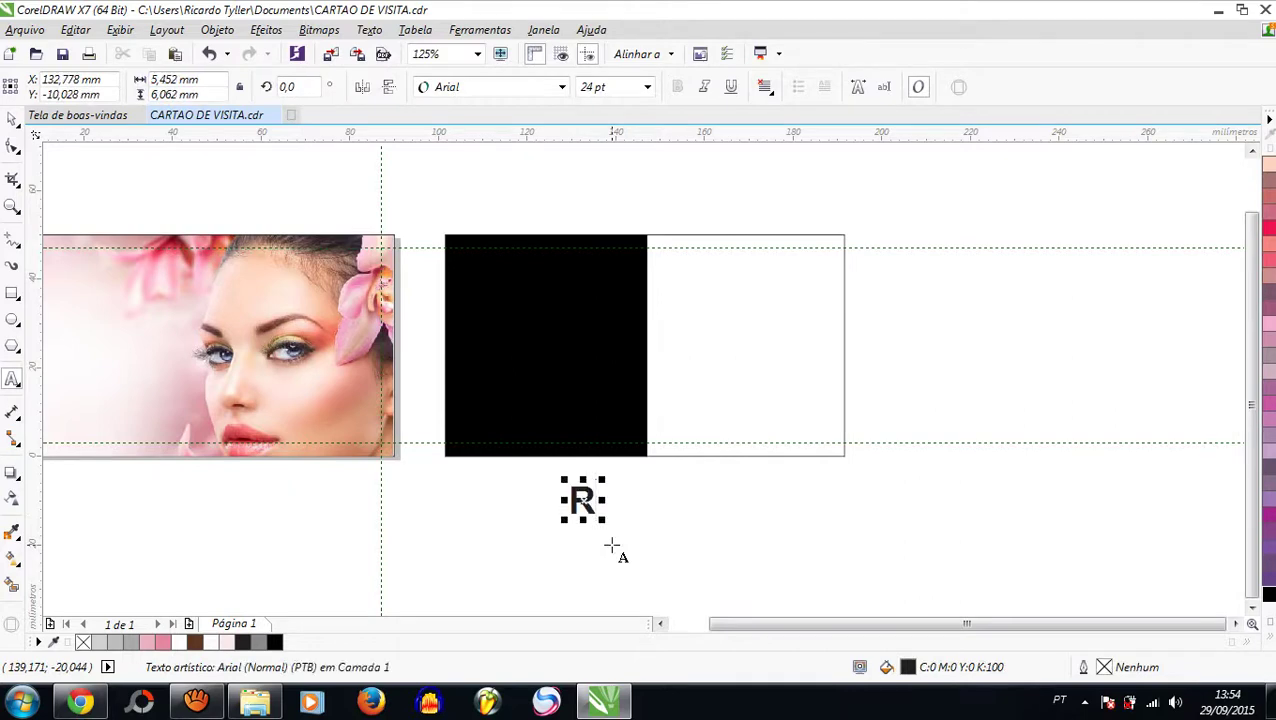
text(W)
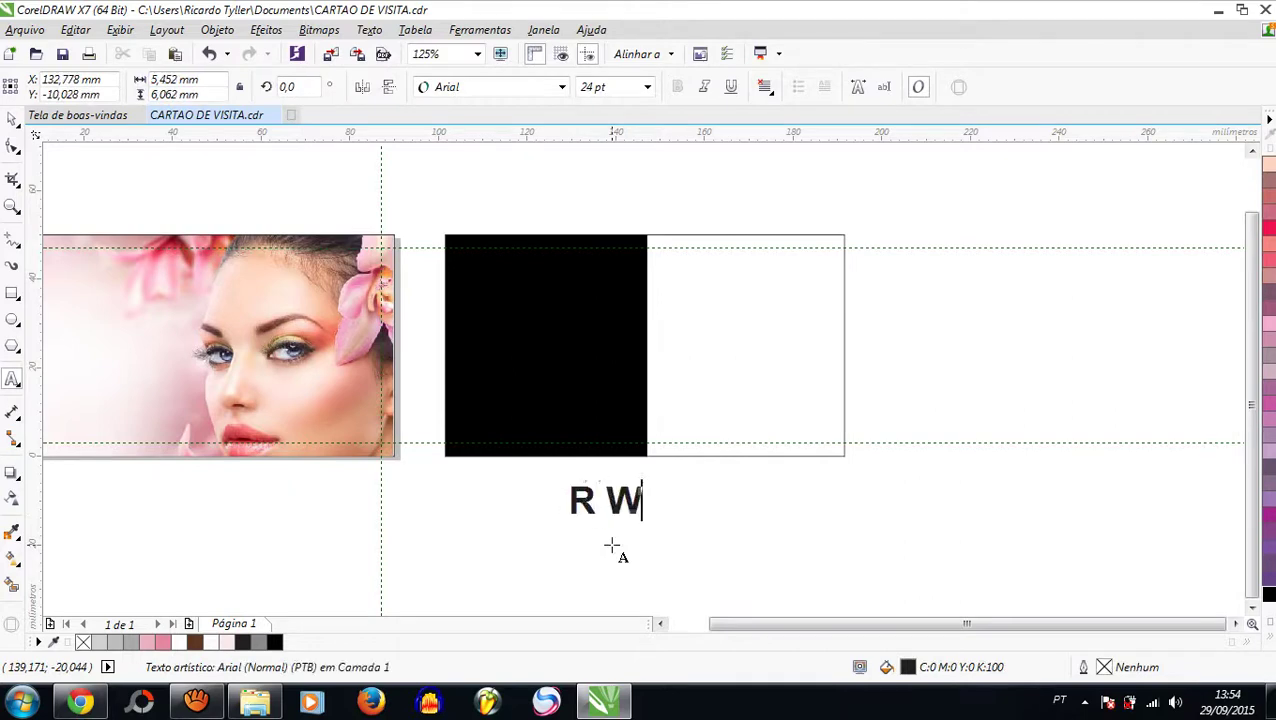
click(12, 118)
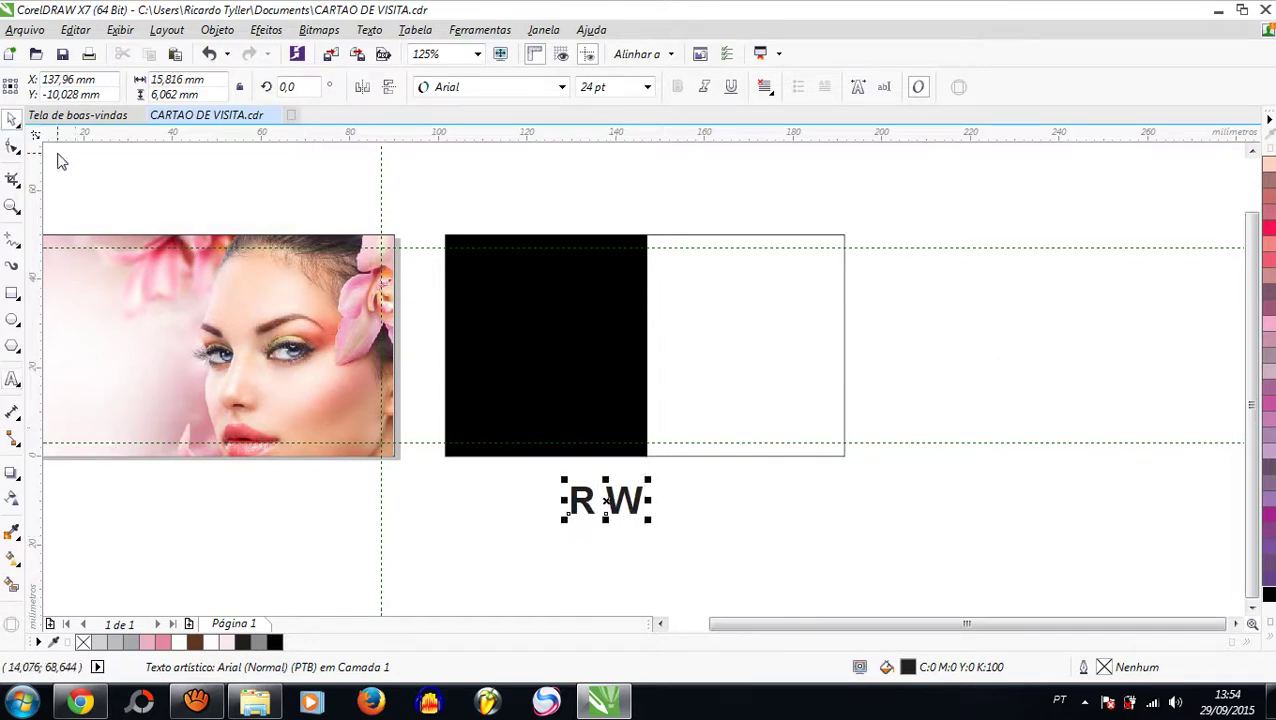
drag(651, 480, 772, 390)
drag(712, 490, 698, 545)
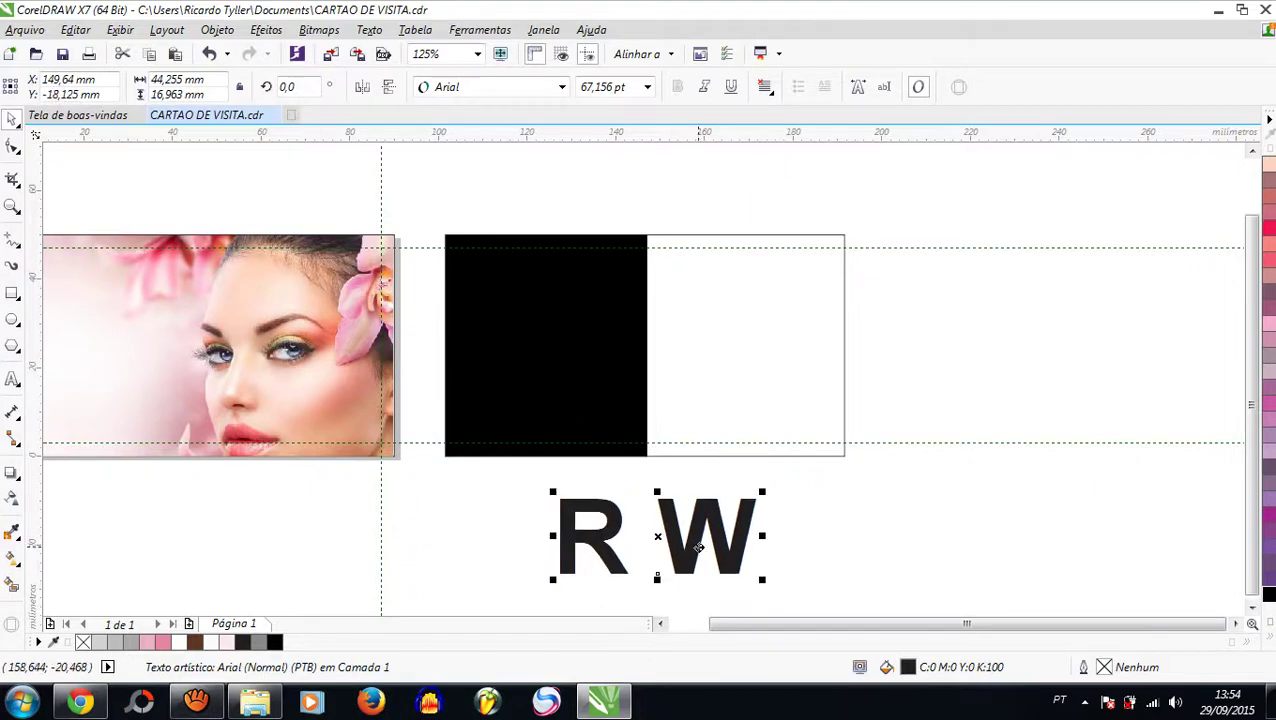
drag(762, 494, 866, 455)
drag(797, 498, 745, 321)
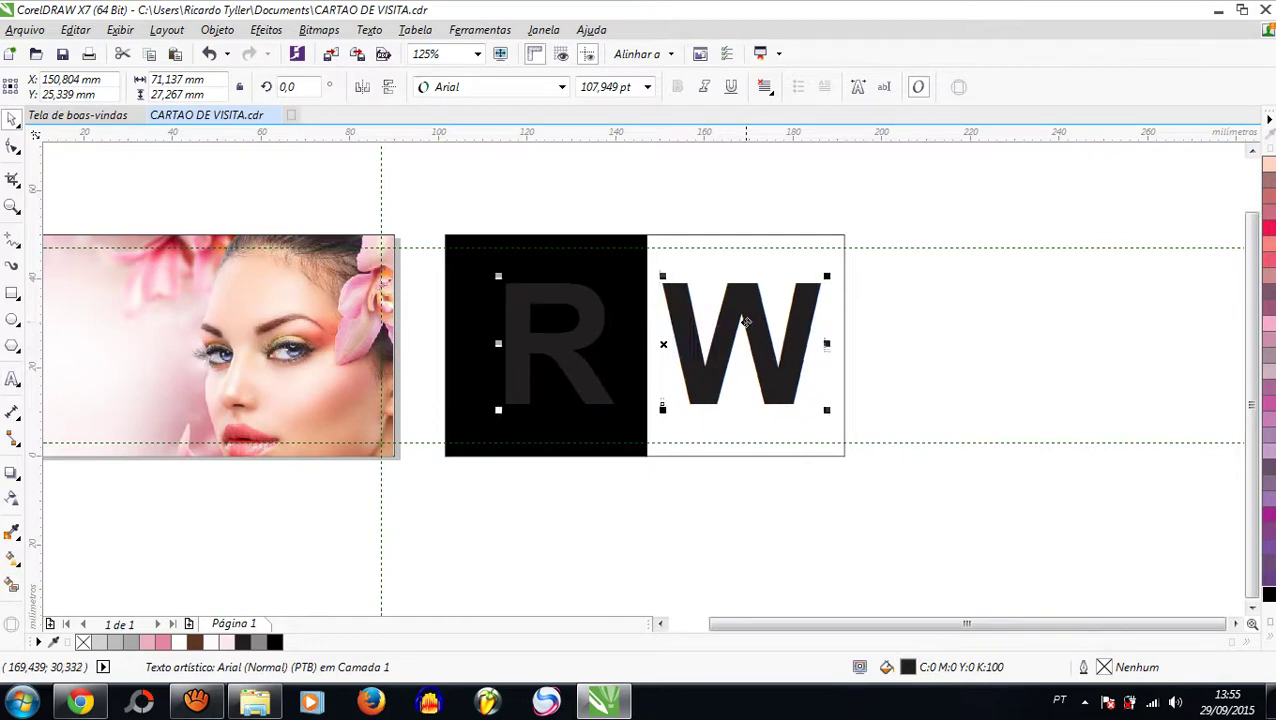
Step: Centre the R W text horizontally on the card and split it into separate letters
shift+click(684, 428)
key(c)
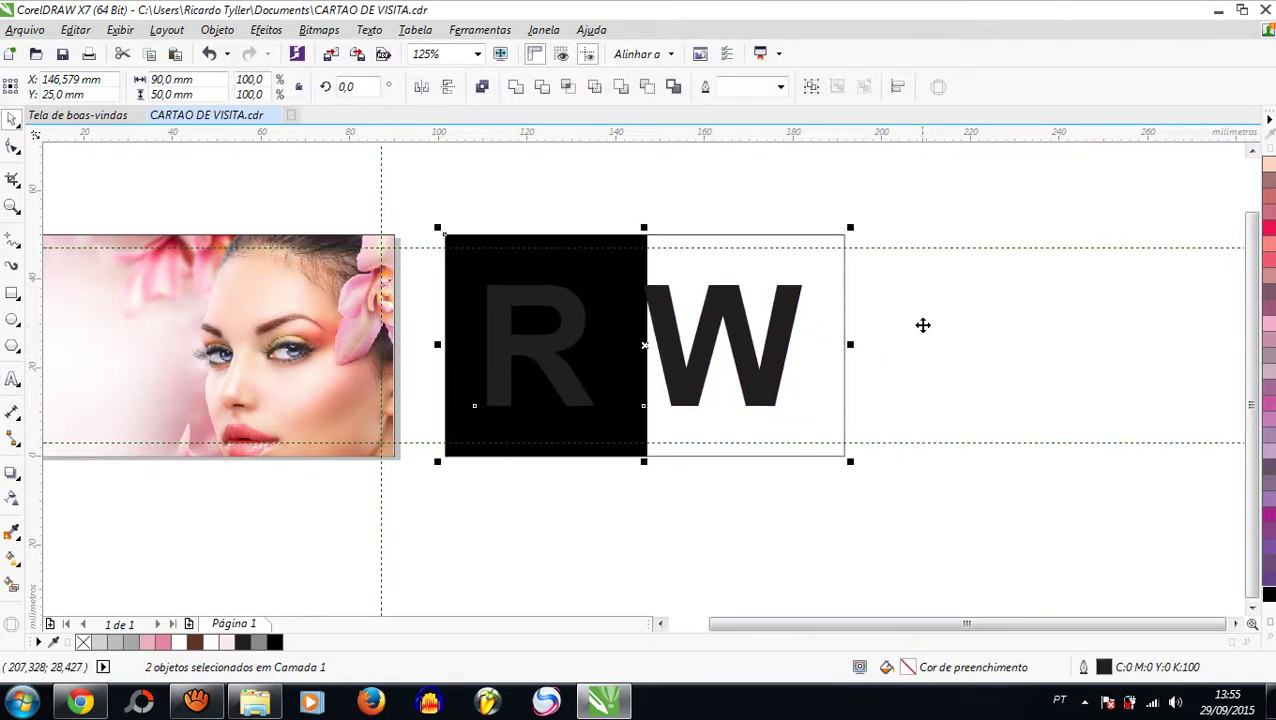
click(920, 325)
click(745, 344)
drag(745, 344, 758, 346)
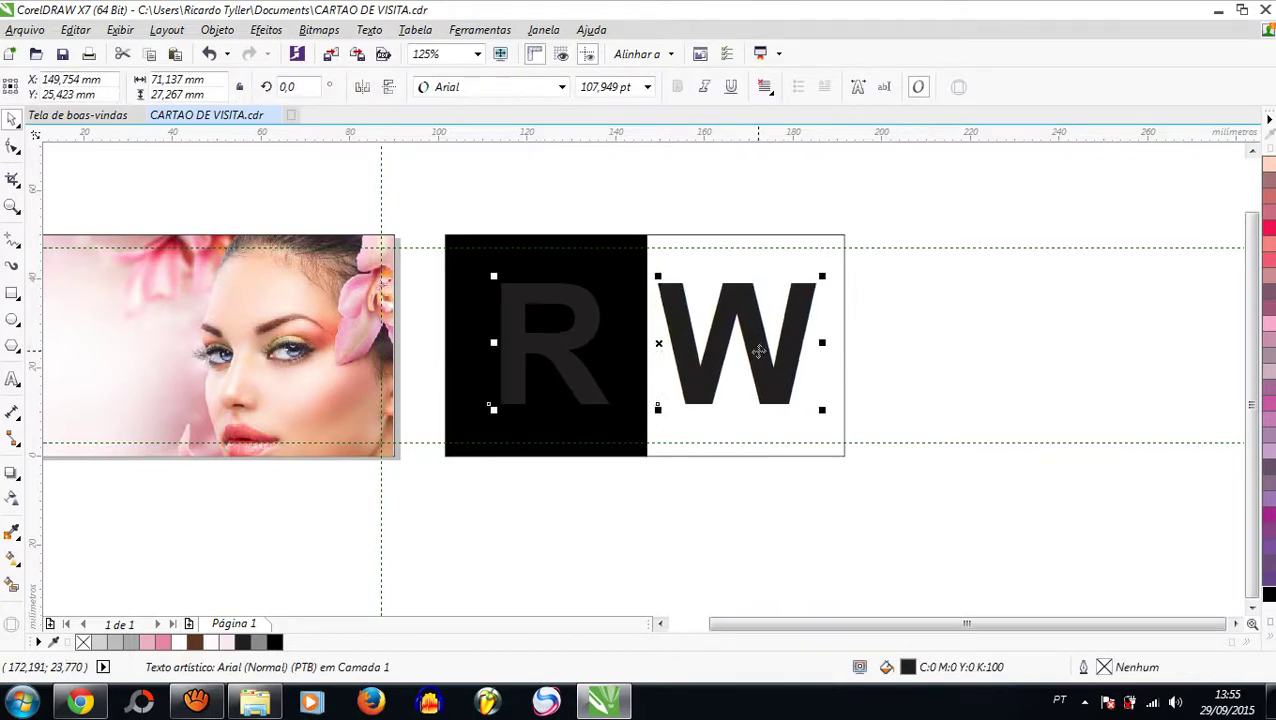
key(Tab)
key(Tab)
Step: Fill the R letter on the black half with white
click(570, 358)
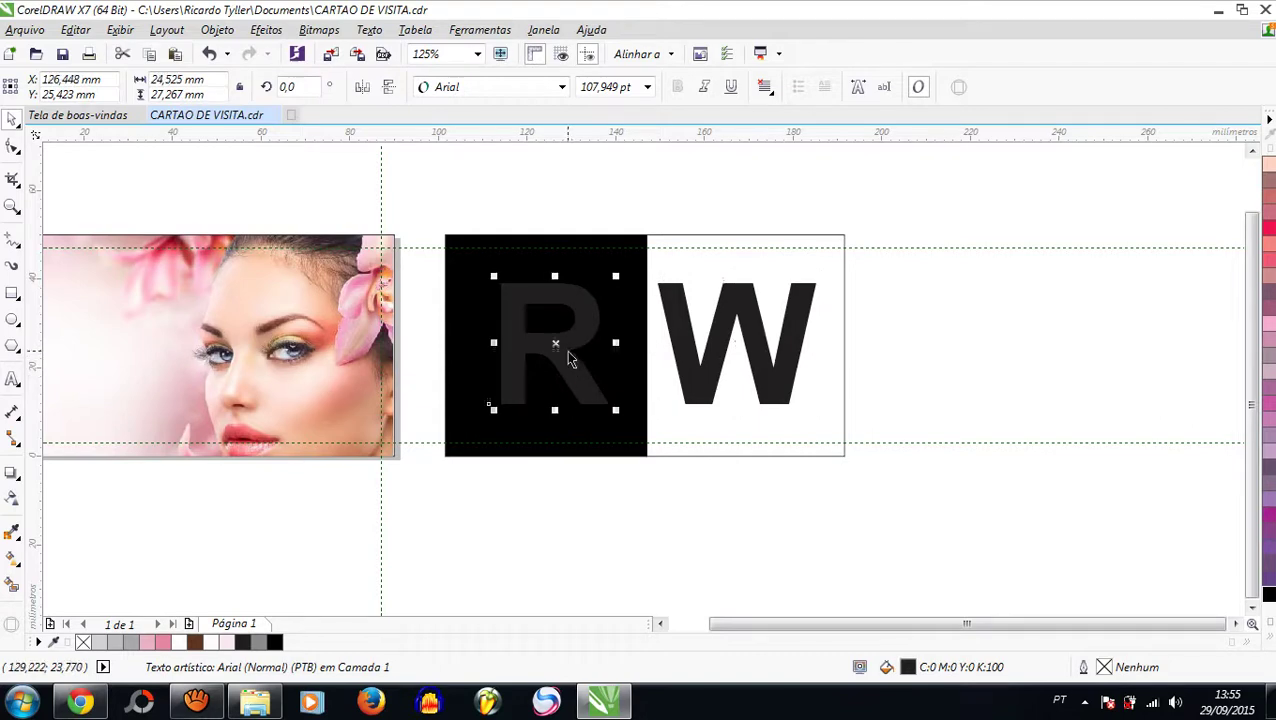
click(230, 645)
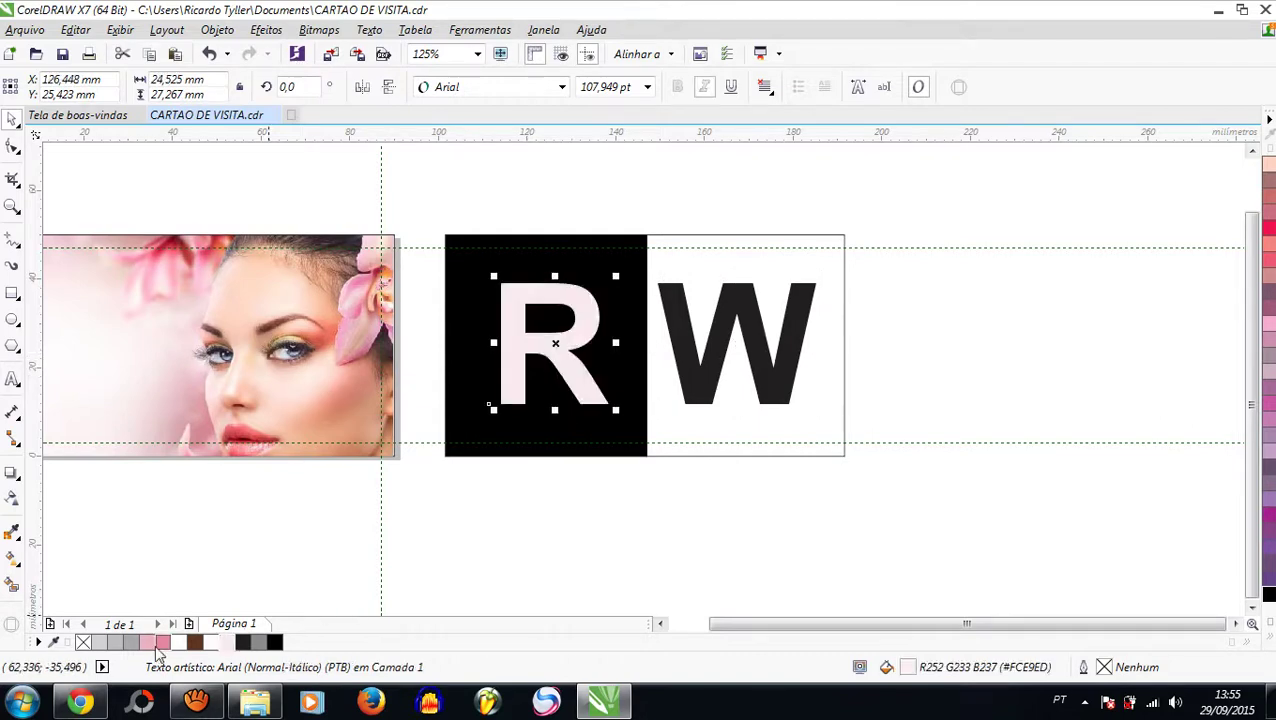
click(1272, 640)
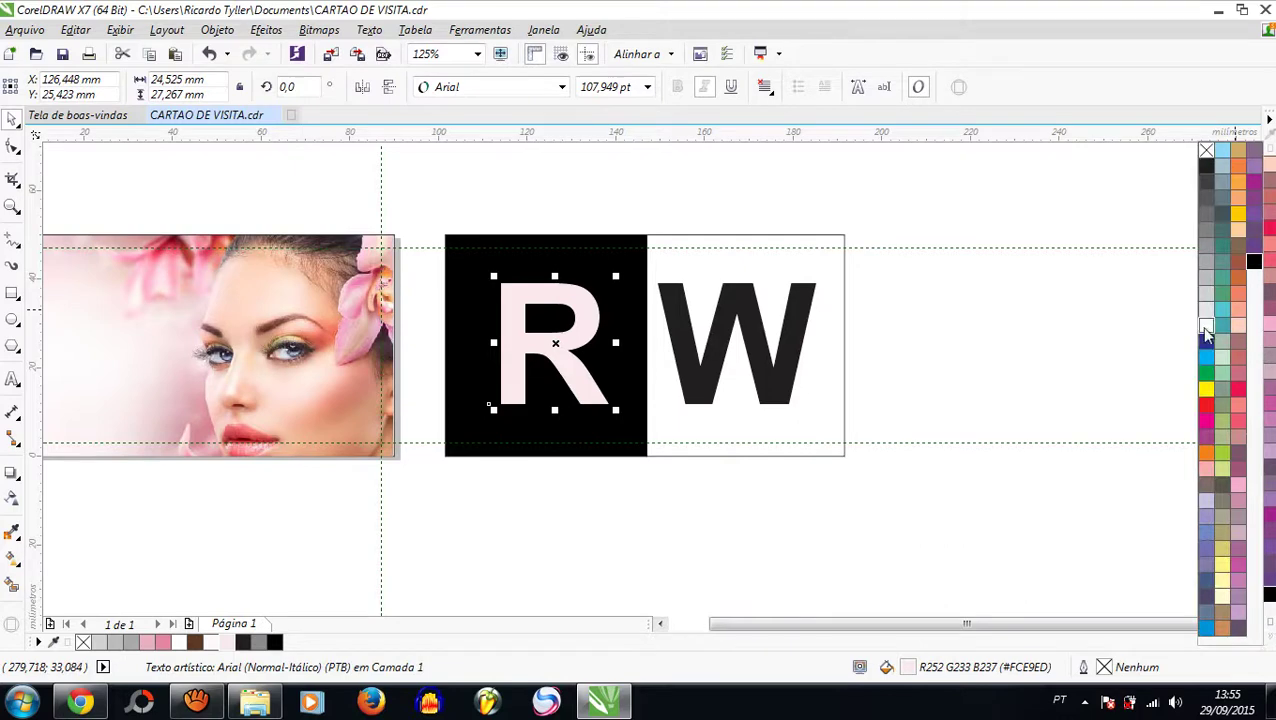
click(1206, 326)
click(612, 187)
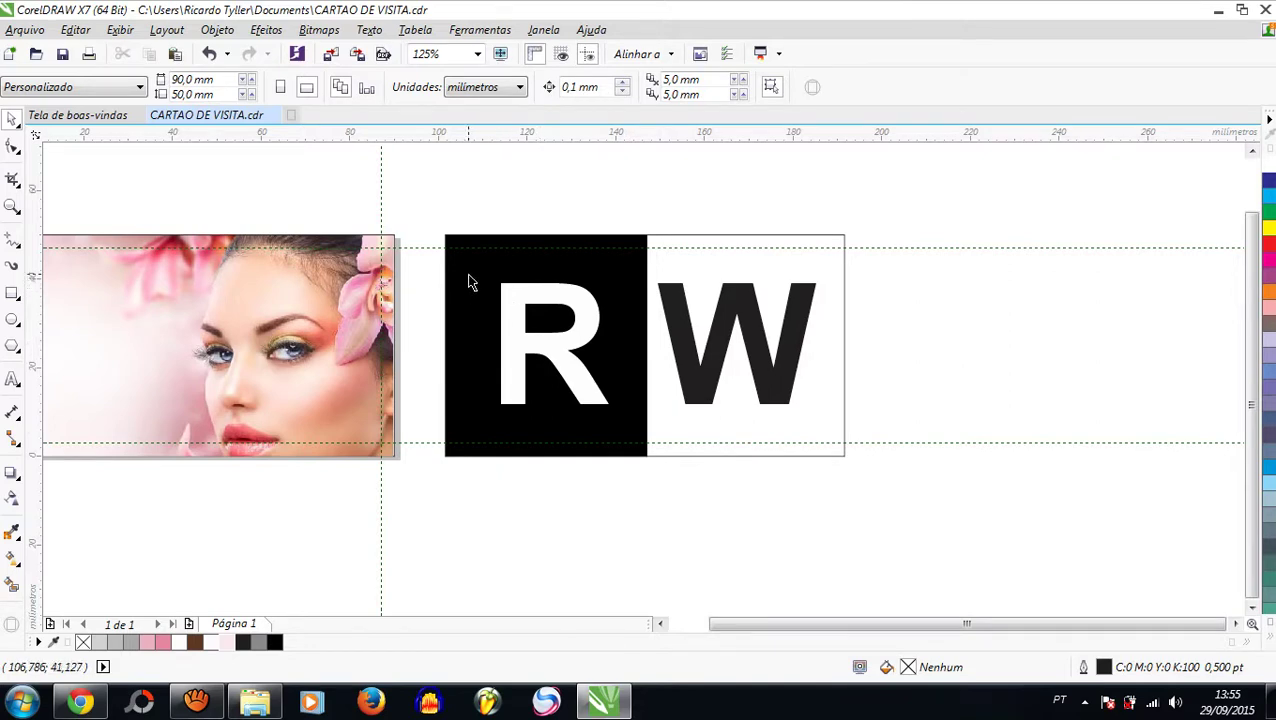
click(600, 328)
Step: Select every piece of the RW logo and delete it
click(688, 341)
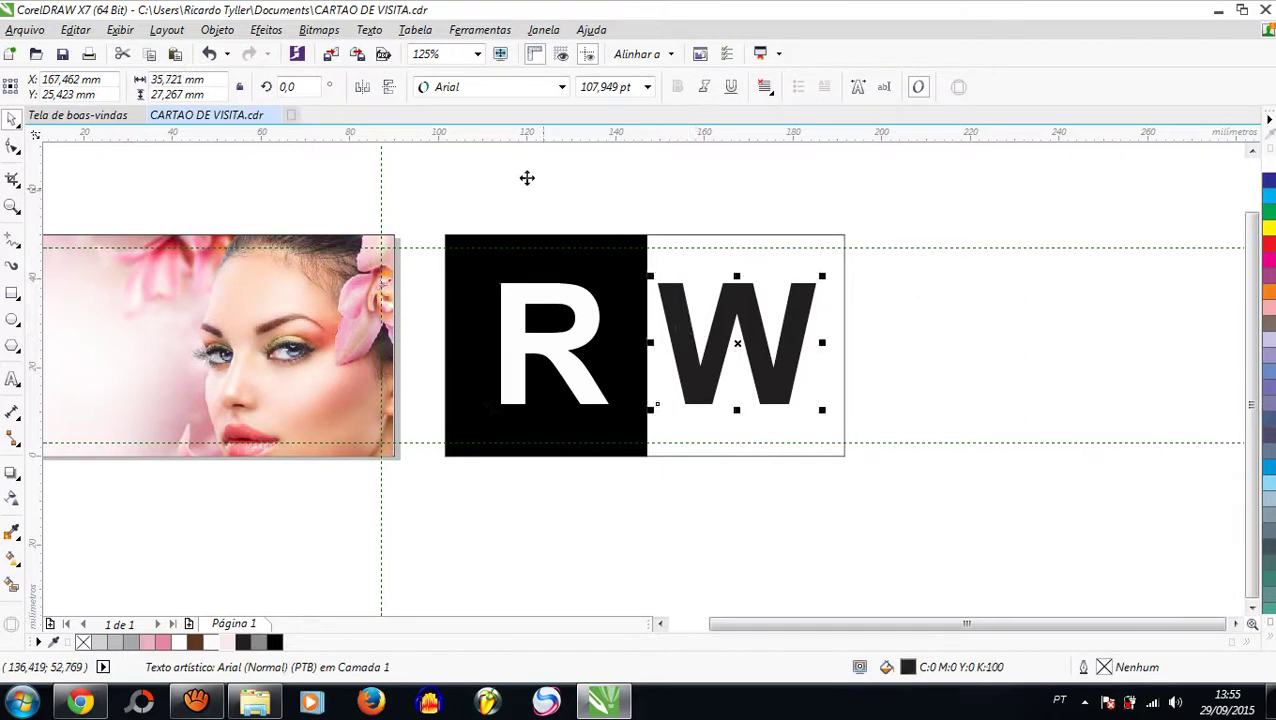
click(515, 174)
drag(431, 196, 940, 503)
key(Delete)
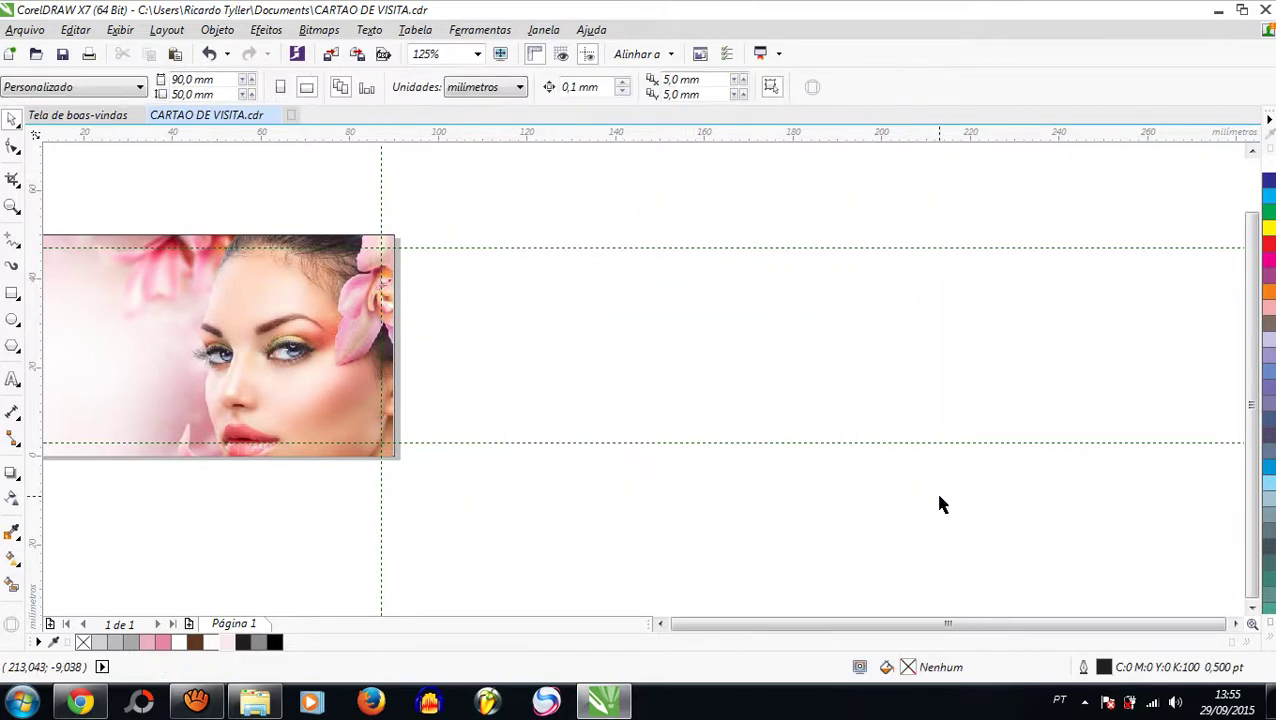
Step: Zoom to the card and draw a 55.206 × 16.18 mm rectangle across its upper left
double_click(12, 207)
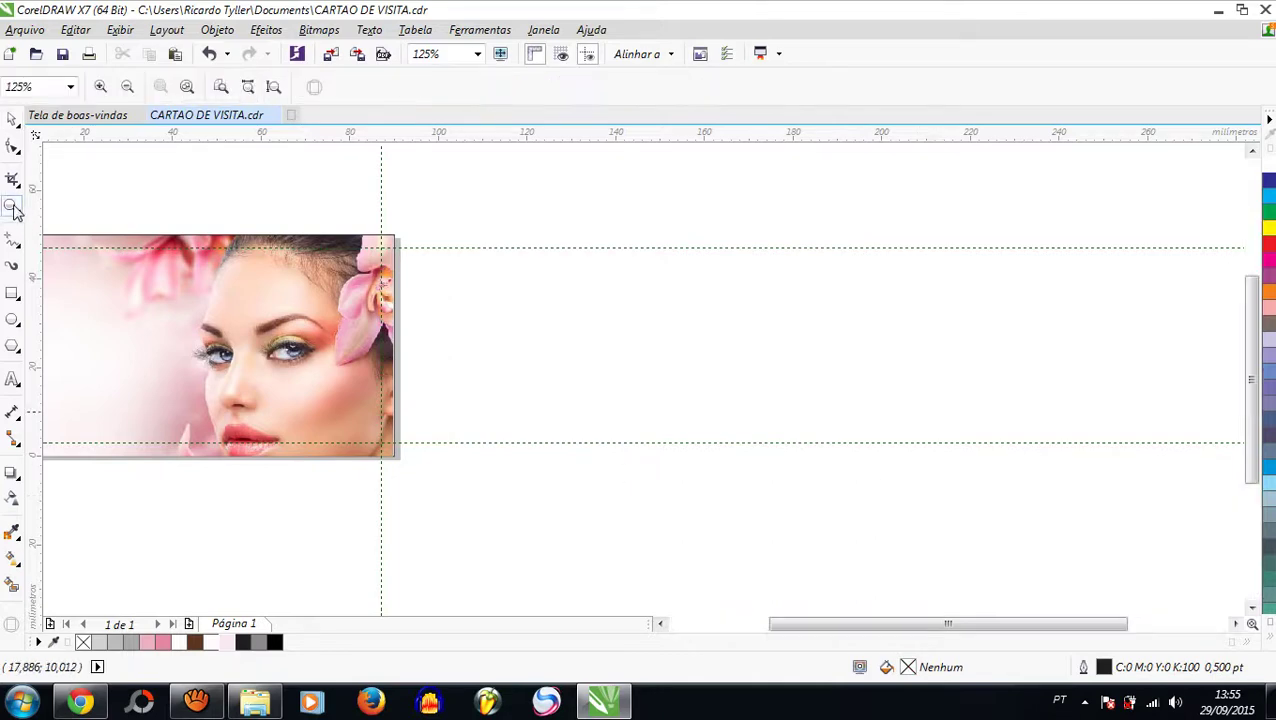
click(12, 118)
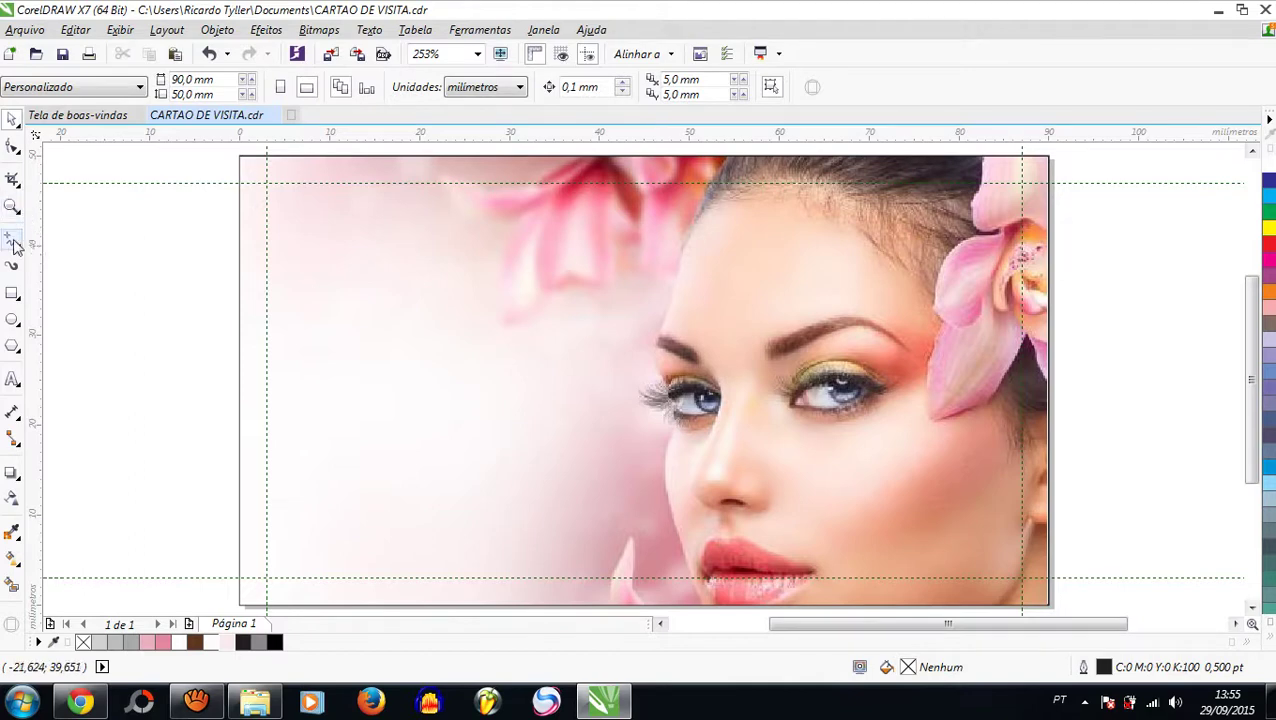
click(12, 293)
mouse_move(240, 218)
mouse_down()
mouse_move(584, 350)
mouse_move(736, 348)
mouse_move(738, 366)
mouse_up()
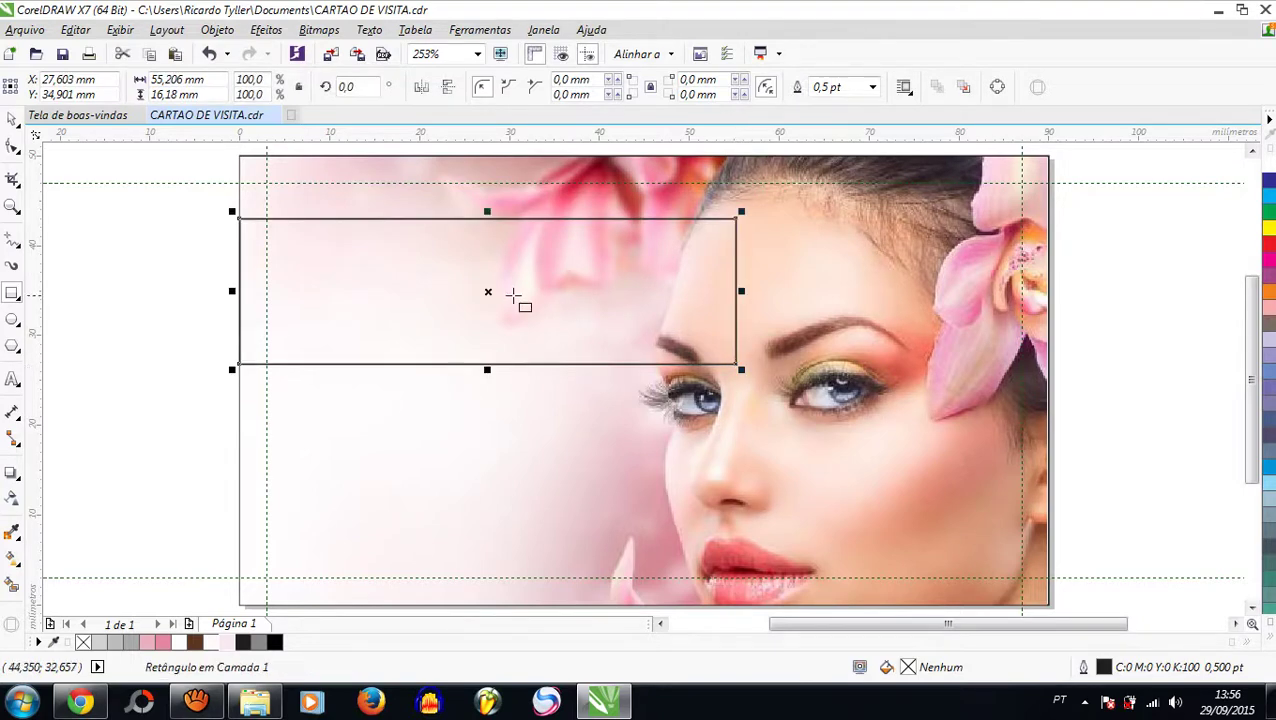
Step: Nudge the new rectangle slightly upward on the photo
click(12, 120)
click(151, 282)
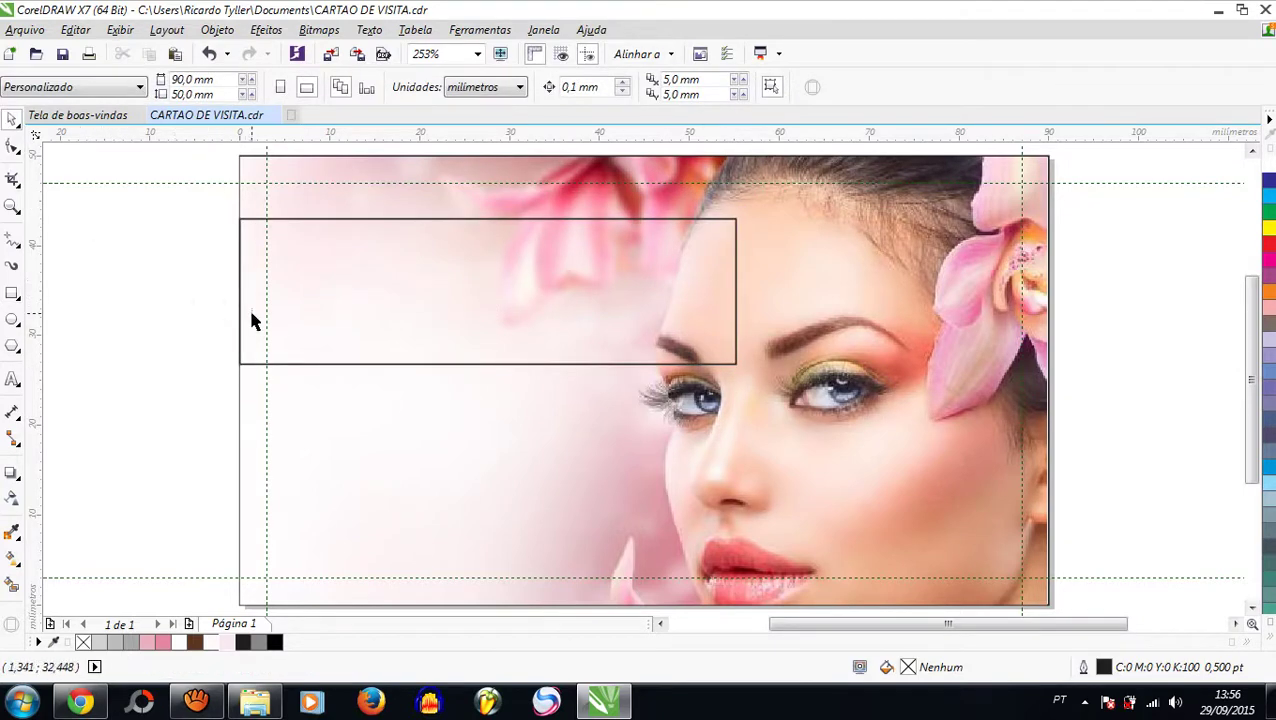
scroll(251, 322, down, 2)
scroll(271, 296, up, 2)
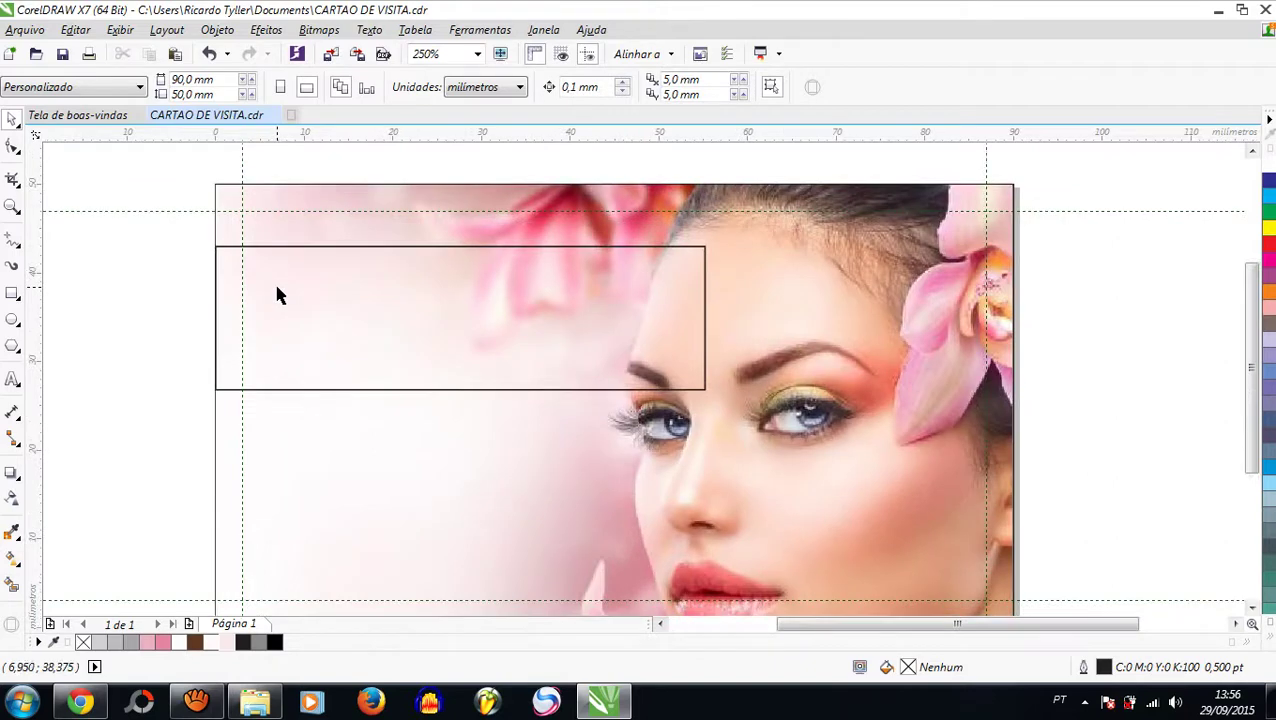
click(310, 300)
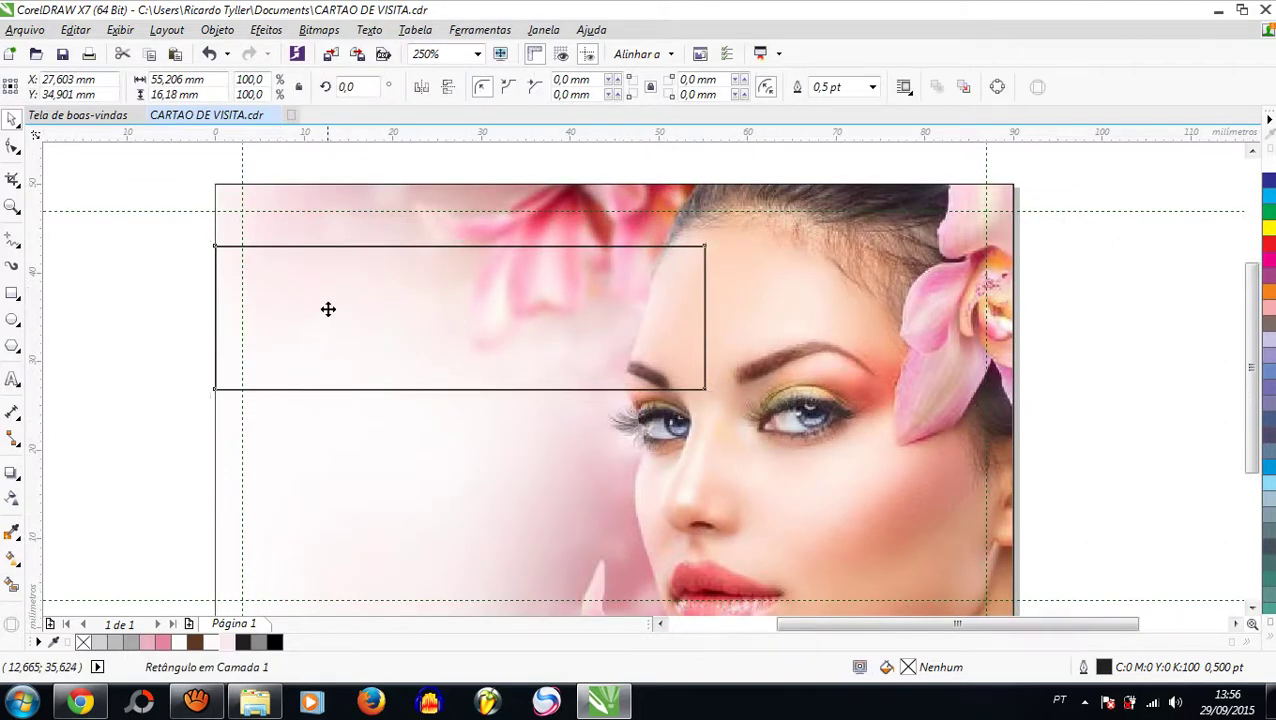
drag(328, 309, 330, 286)
scroll(330, 286, down, 1)
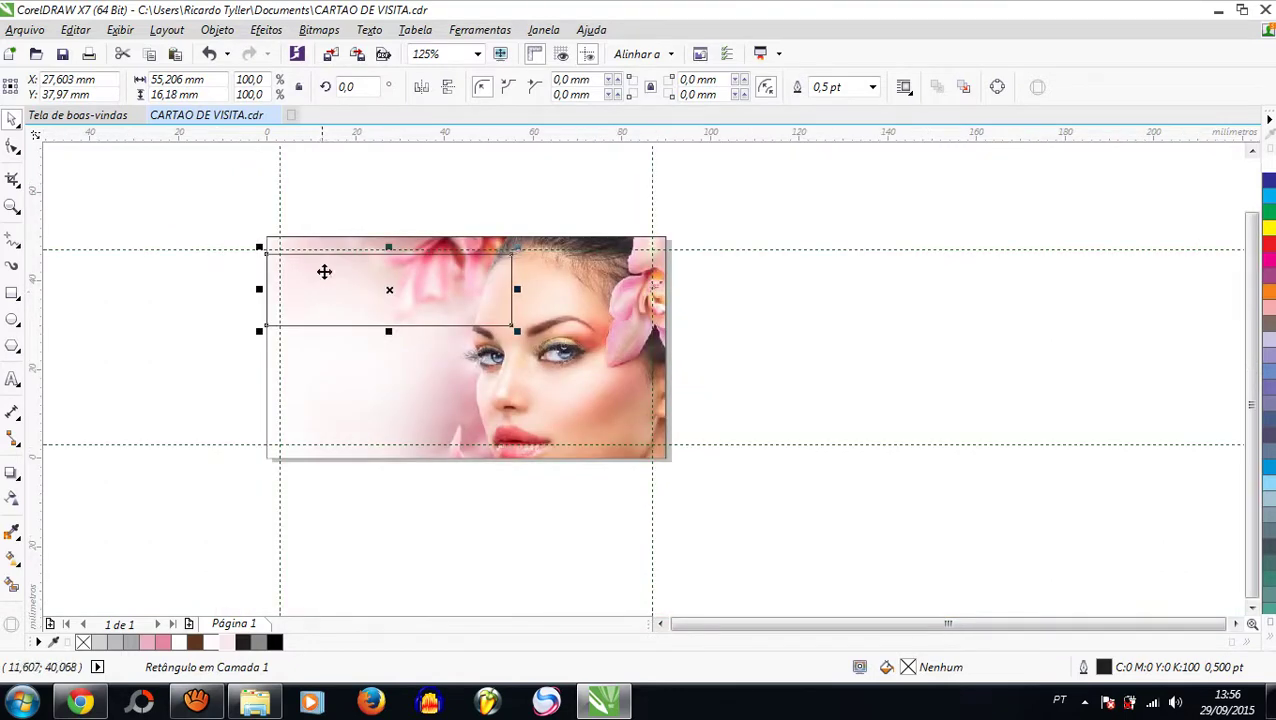
scroll(325, 271, up, 1)
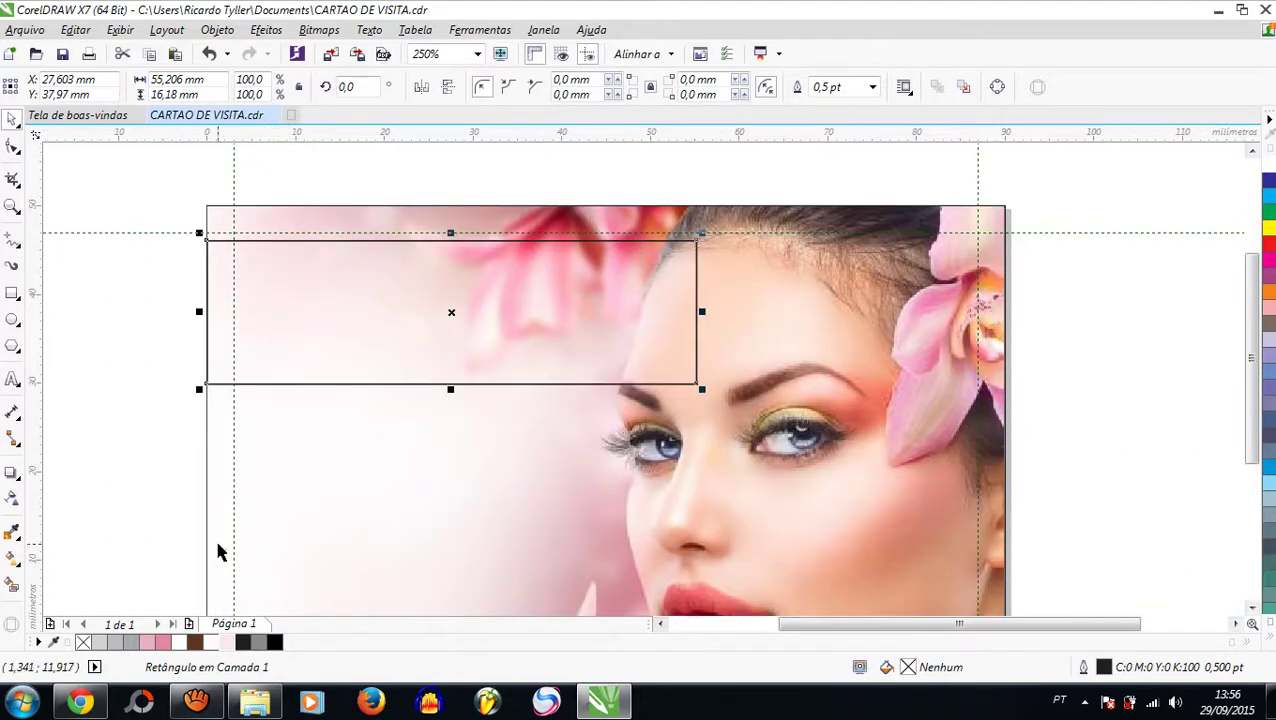
Step: Fill the rectangle pink (#E3879C) with a near-white 1.5 pt outline
click(164, 643)
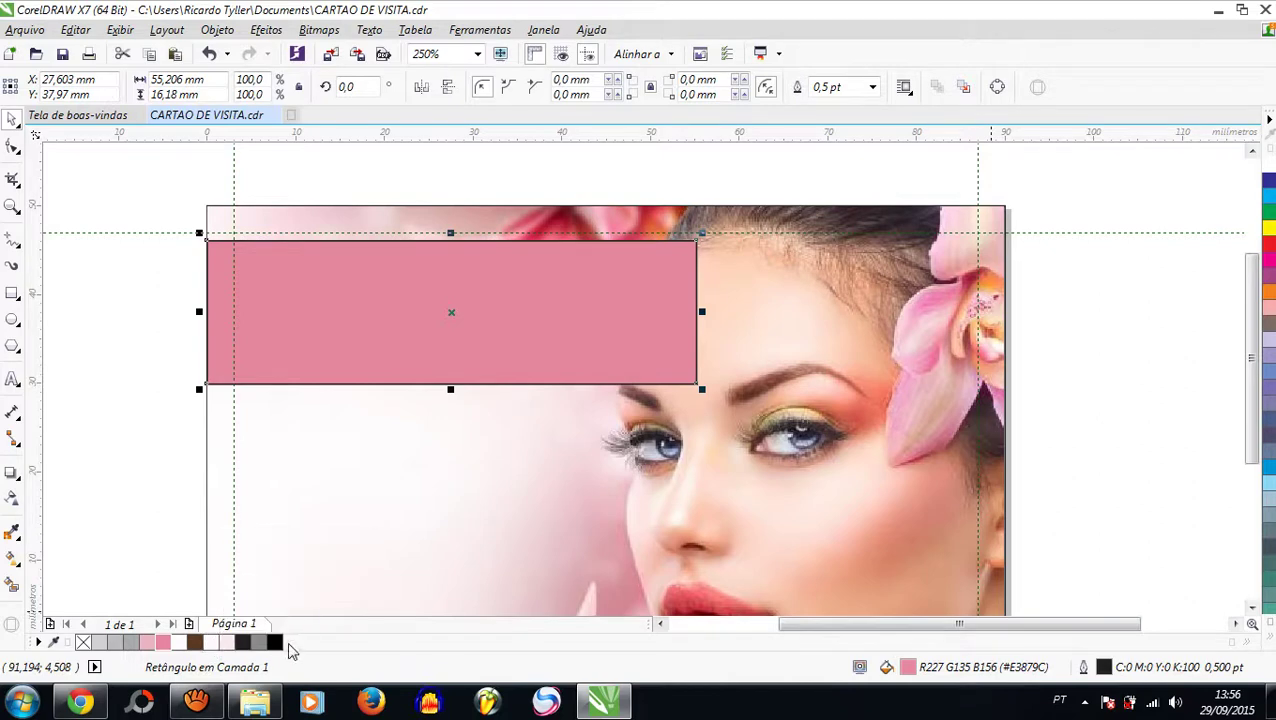
right_click(213, 642)
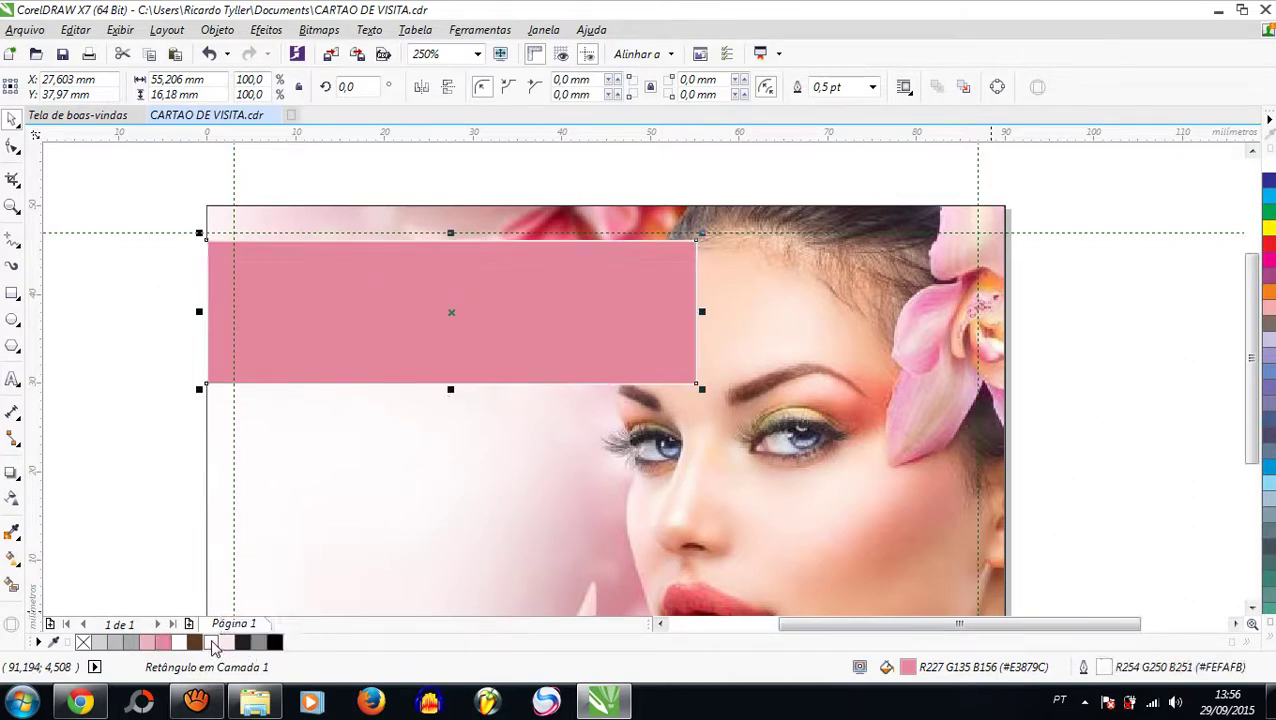
click(873, 87)
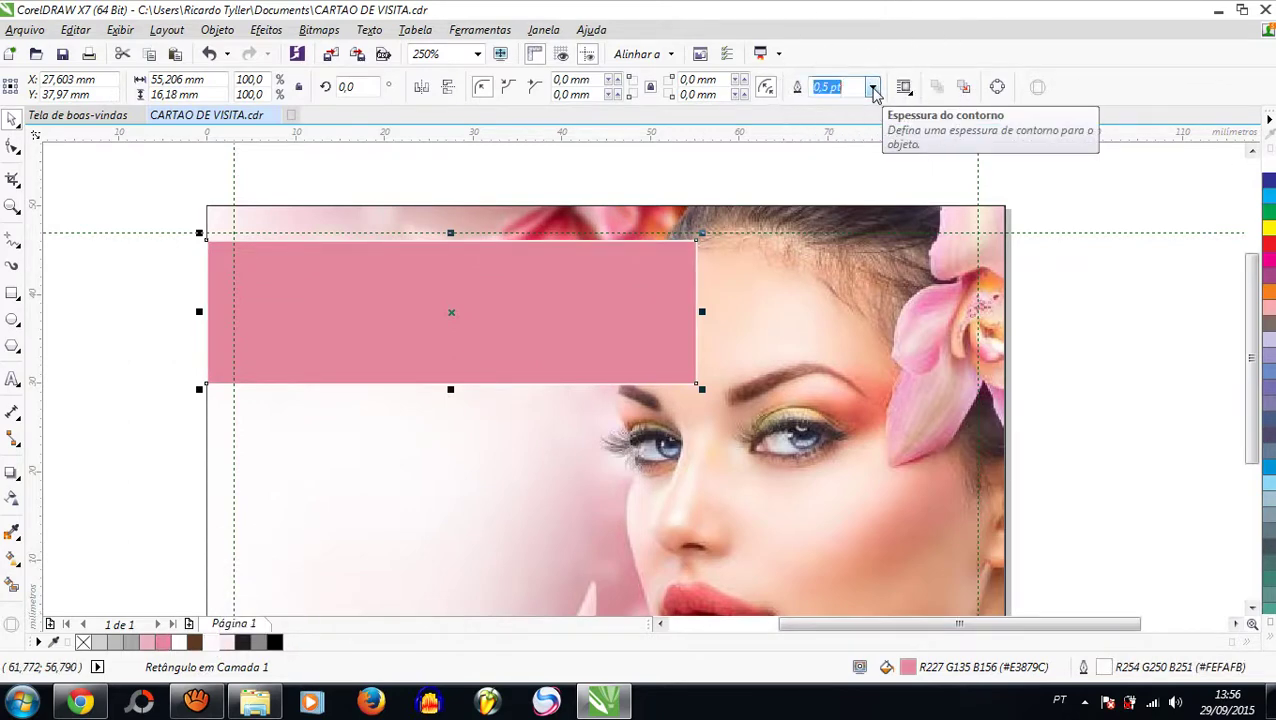
click(832, 176)
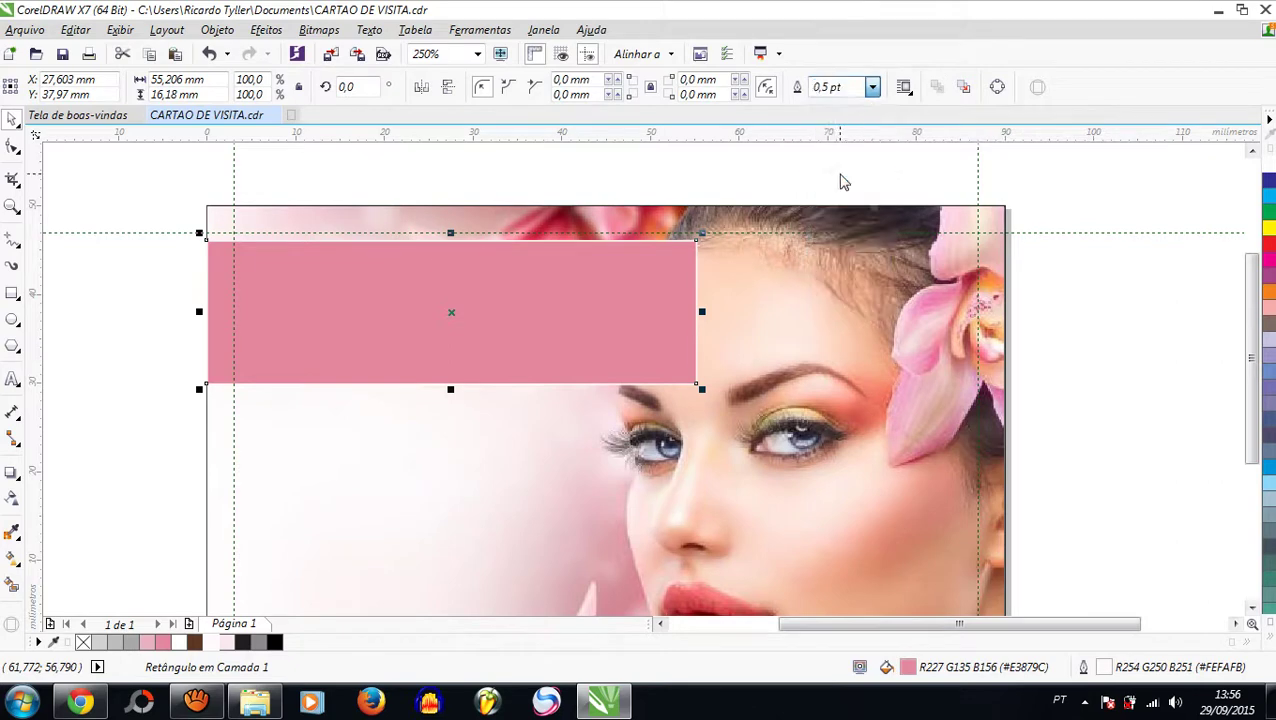
click(159, 211)
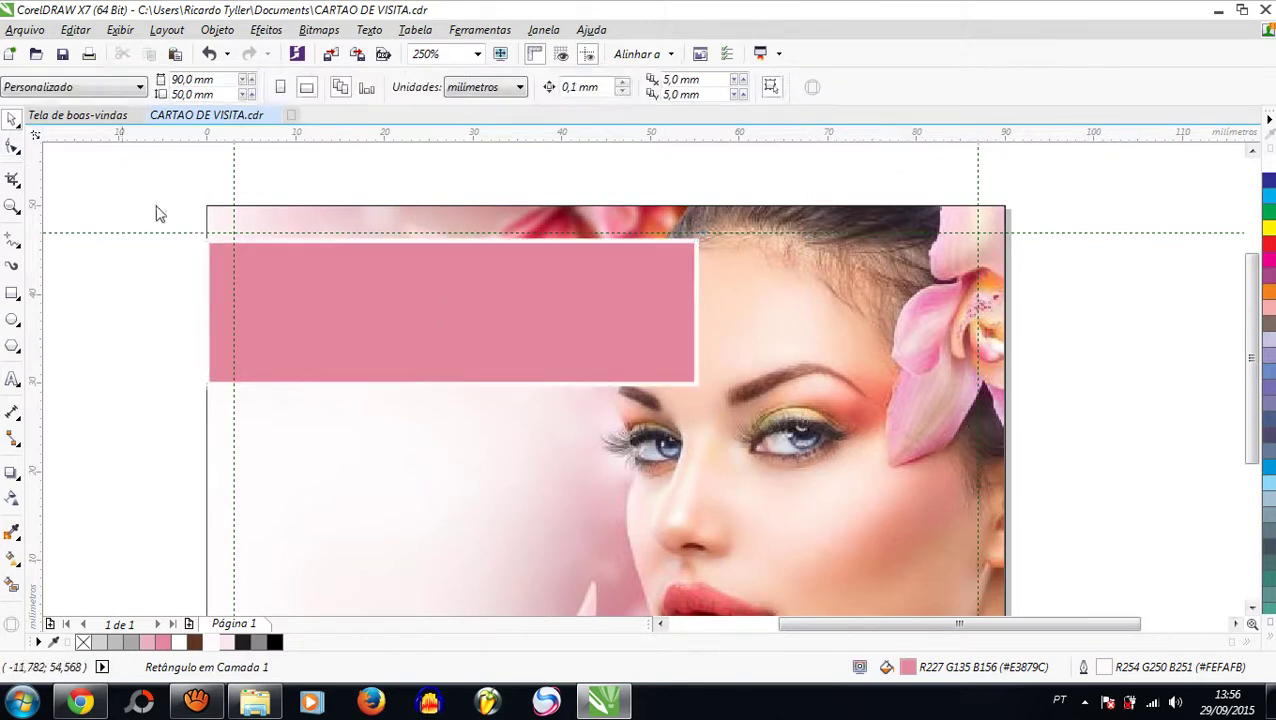
click(272, 295)
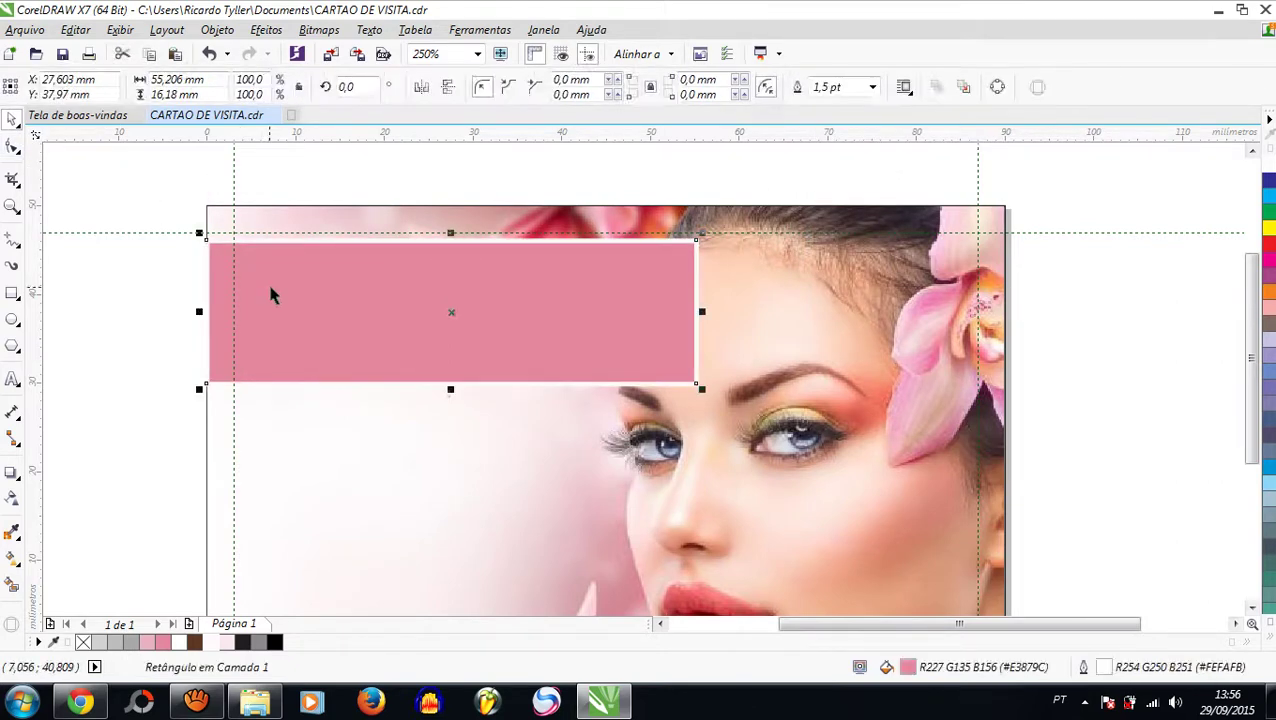
Step: Apply Uniform transparency to the pink banner, settling on an amount of 50
click(14, 500)
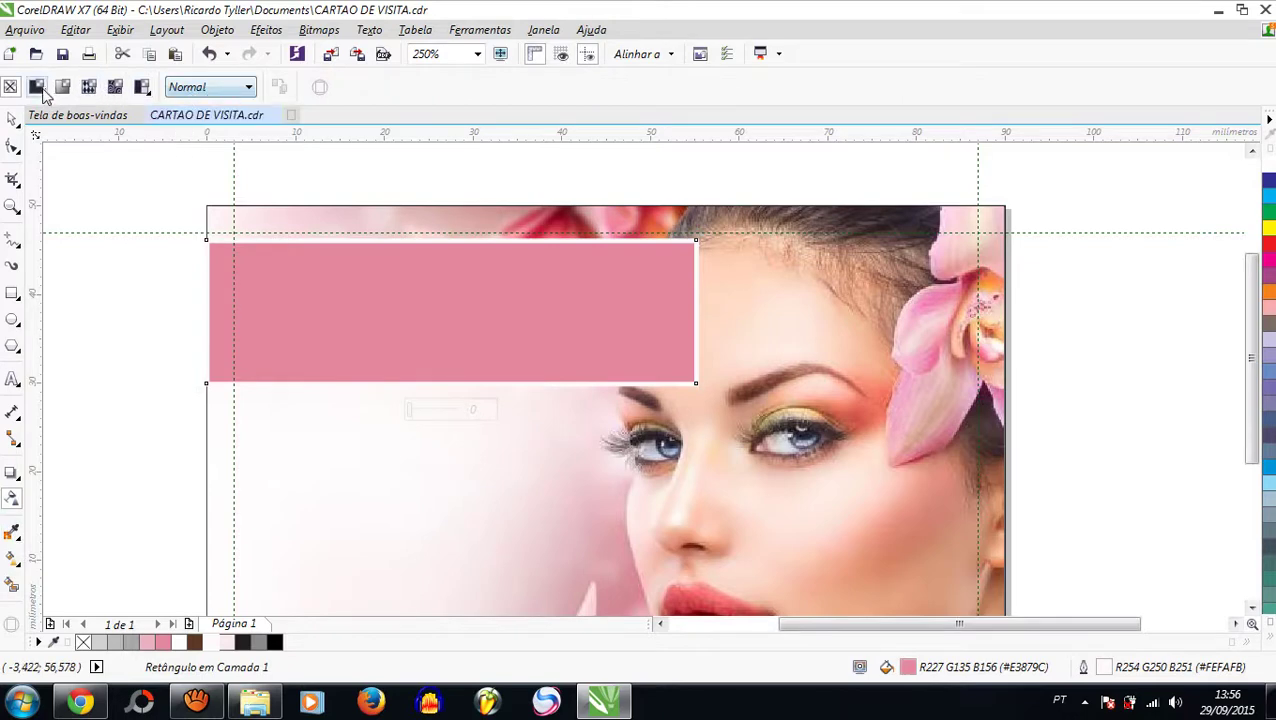
click(38, 88)
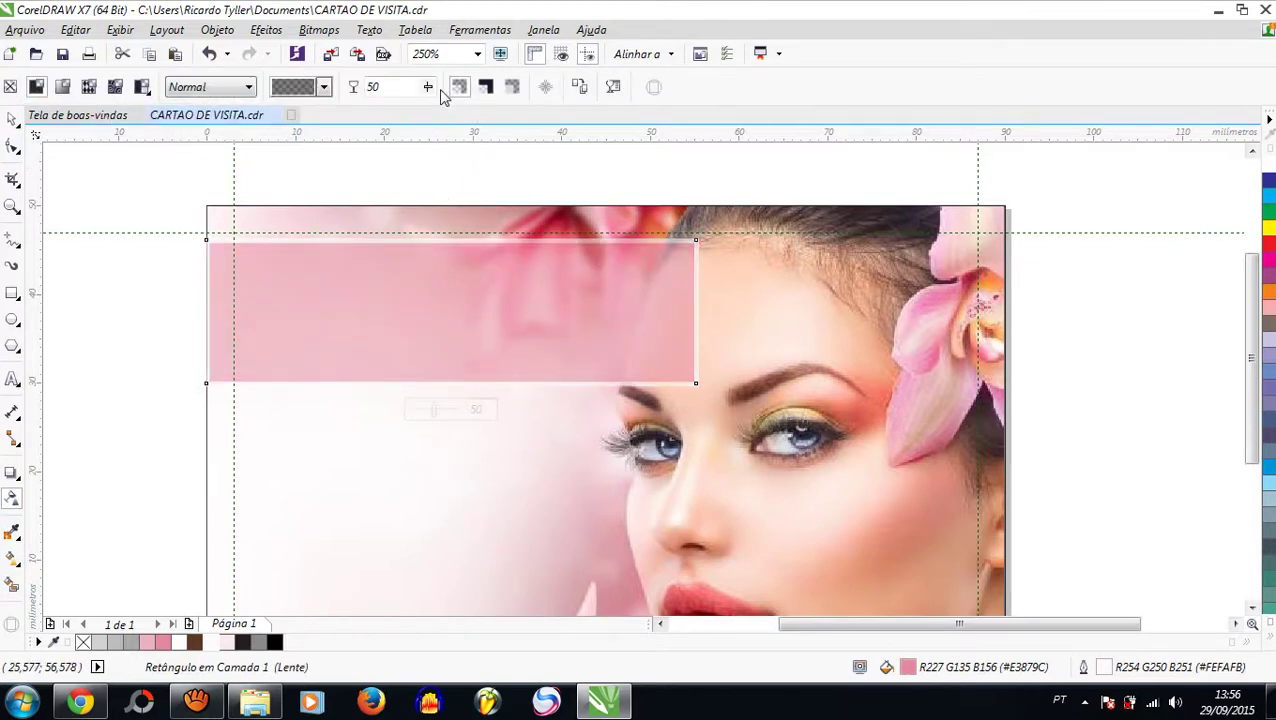
click(429, 92)
click(435, 110)
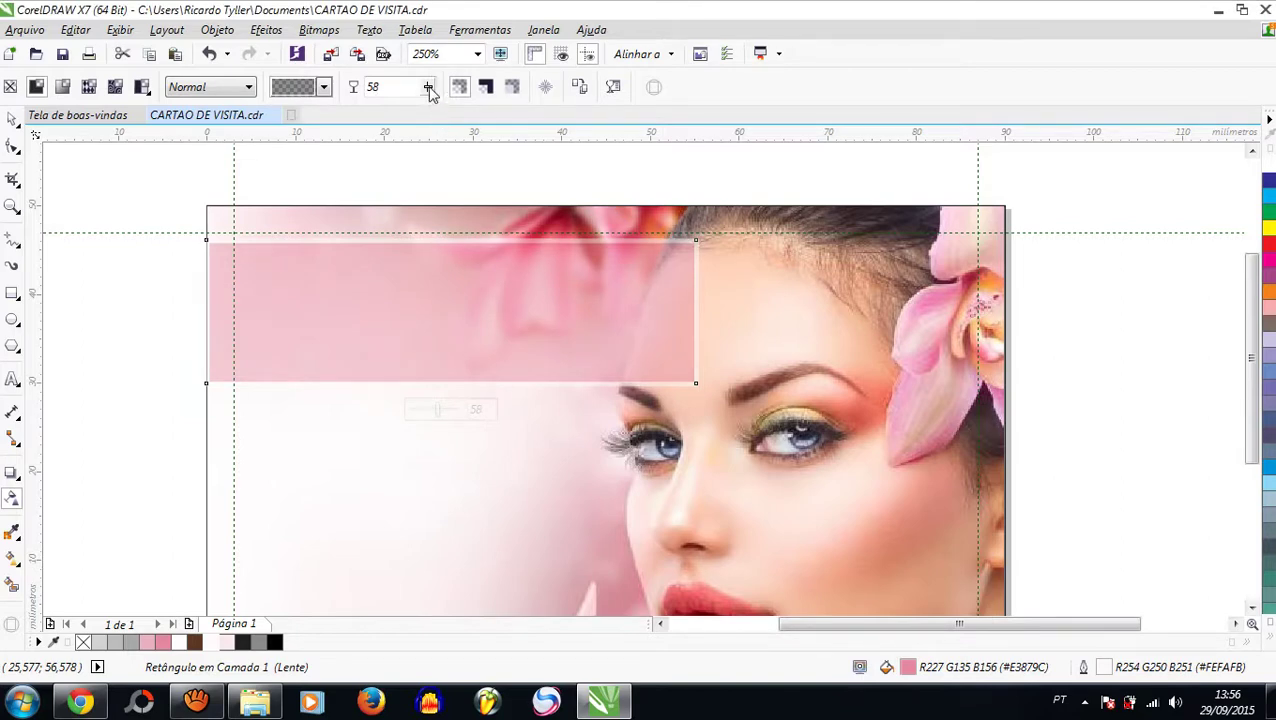
click(429, 92)
click(437, 110)
click(429, 92)
click(428, 103)
click(428, 92)
click(425, 106)
click(427, 92)
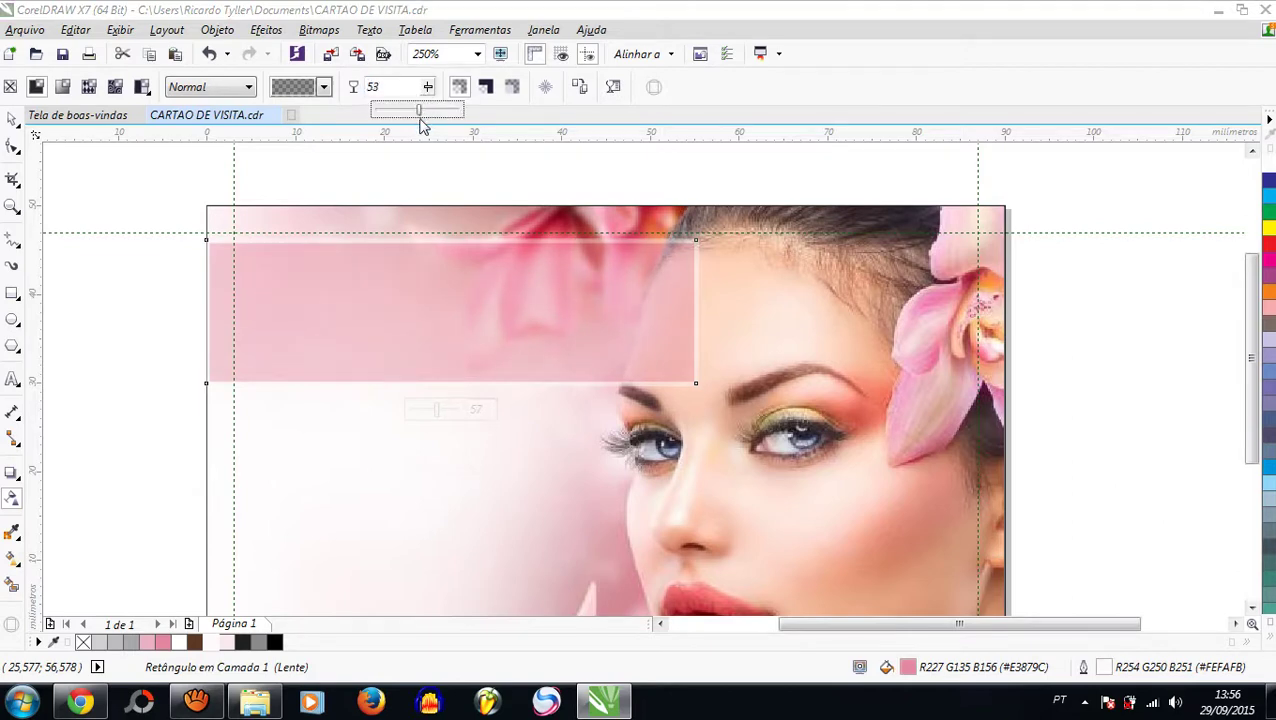
click(421, 127)
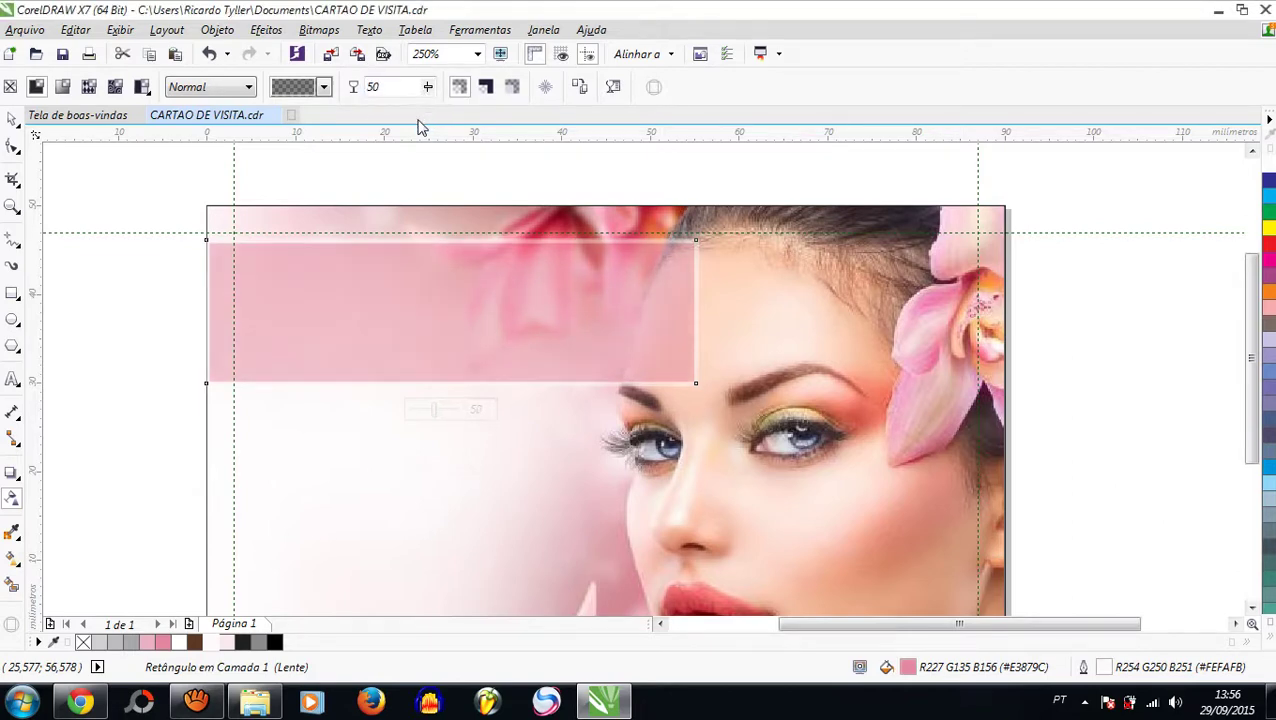
click(12, 118)
click(170, 368)
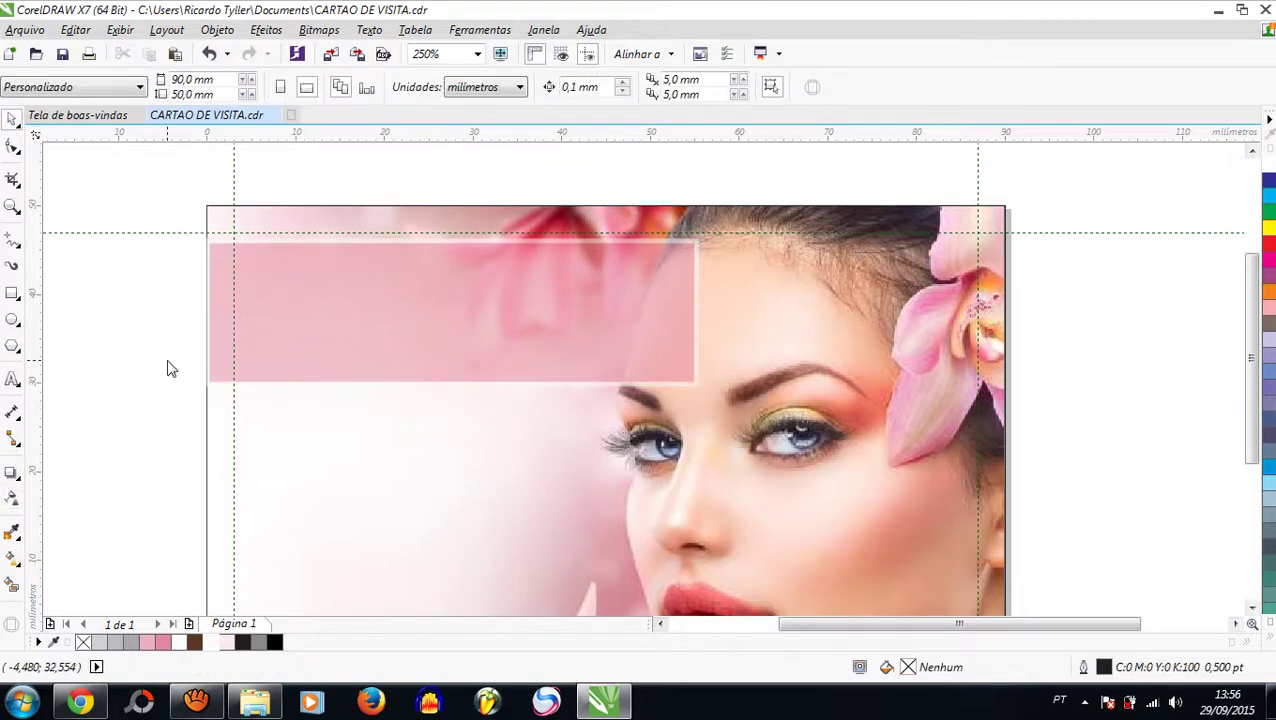
Step: Type the text 'Sua Pele' beside the card, fixing the all-caps start
click(12, 379)
click(86, 425)
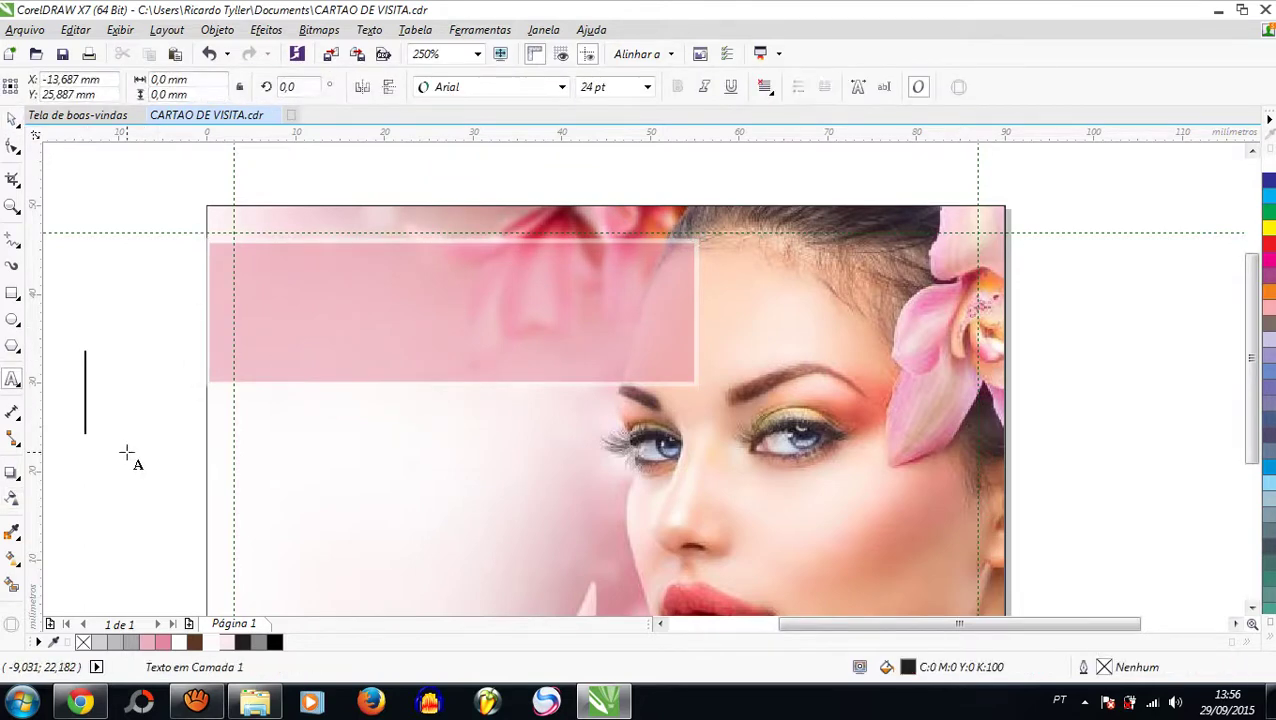
text(SUA PEL)
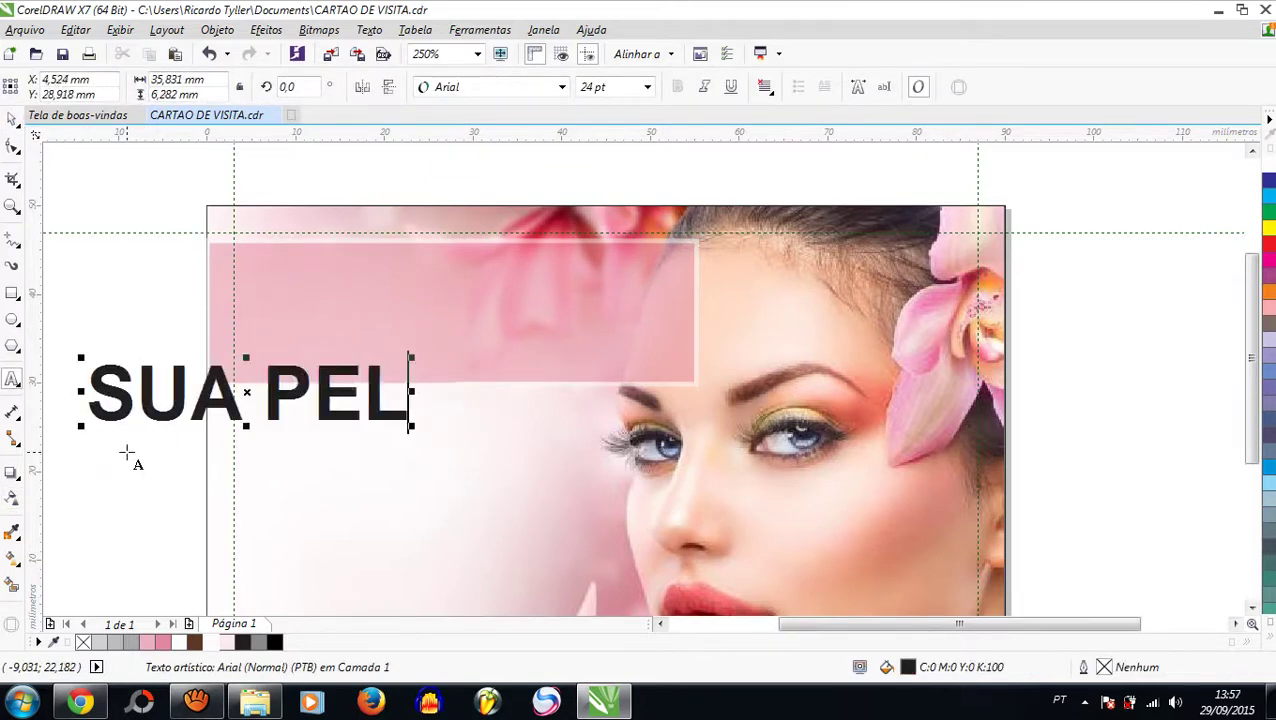
key(BackSpace)
key(BackSpace)
key(BackSpace)
key(BackSpace)
key(BackSpace)
key(BackSpace)
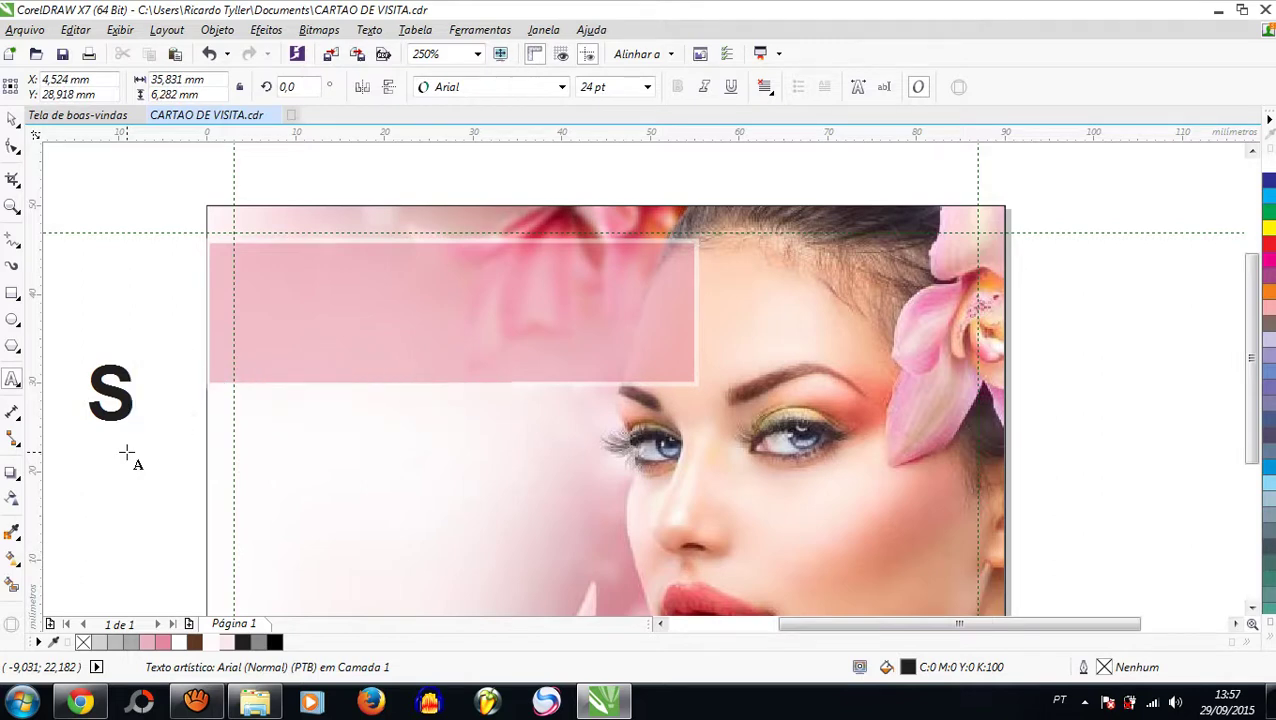
text(ua Pele)
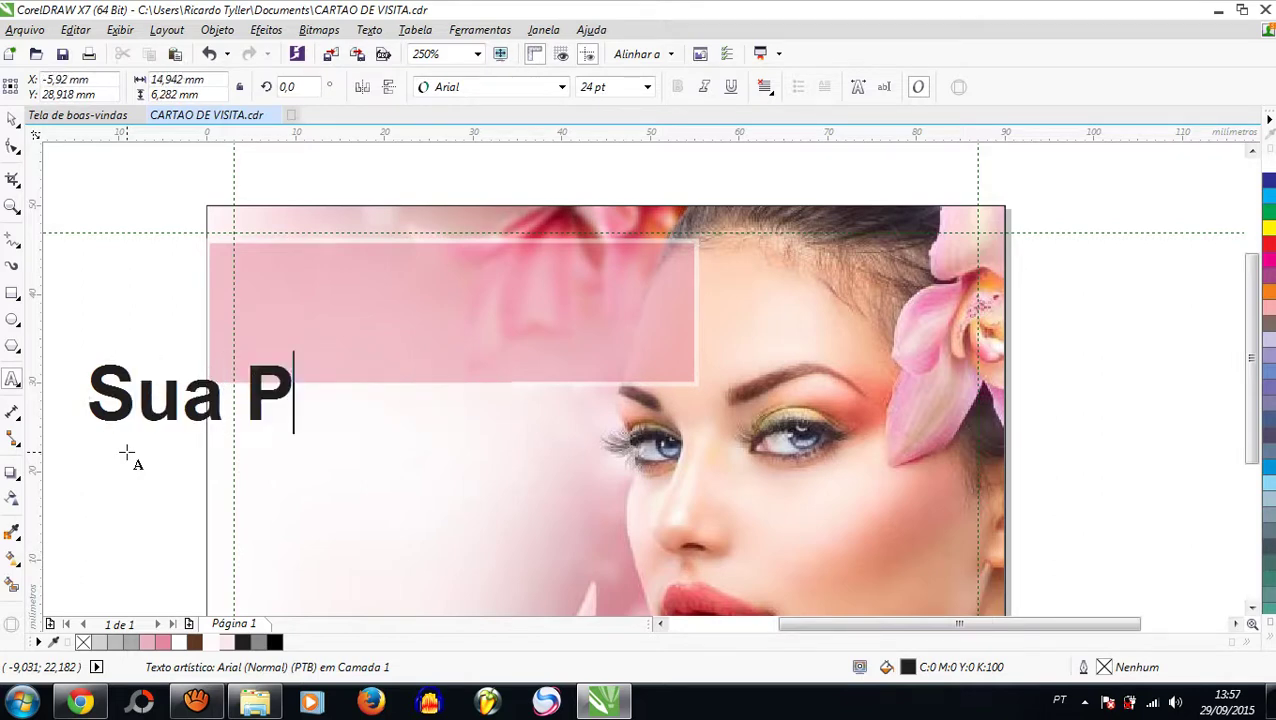
click(12, 120)
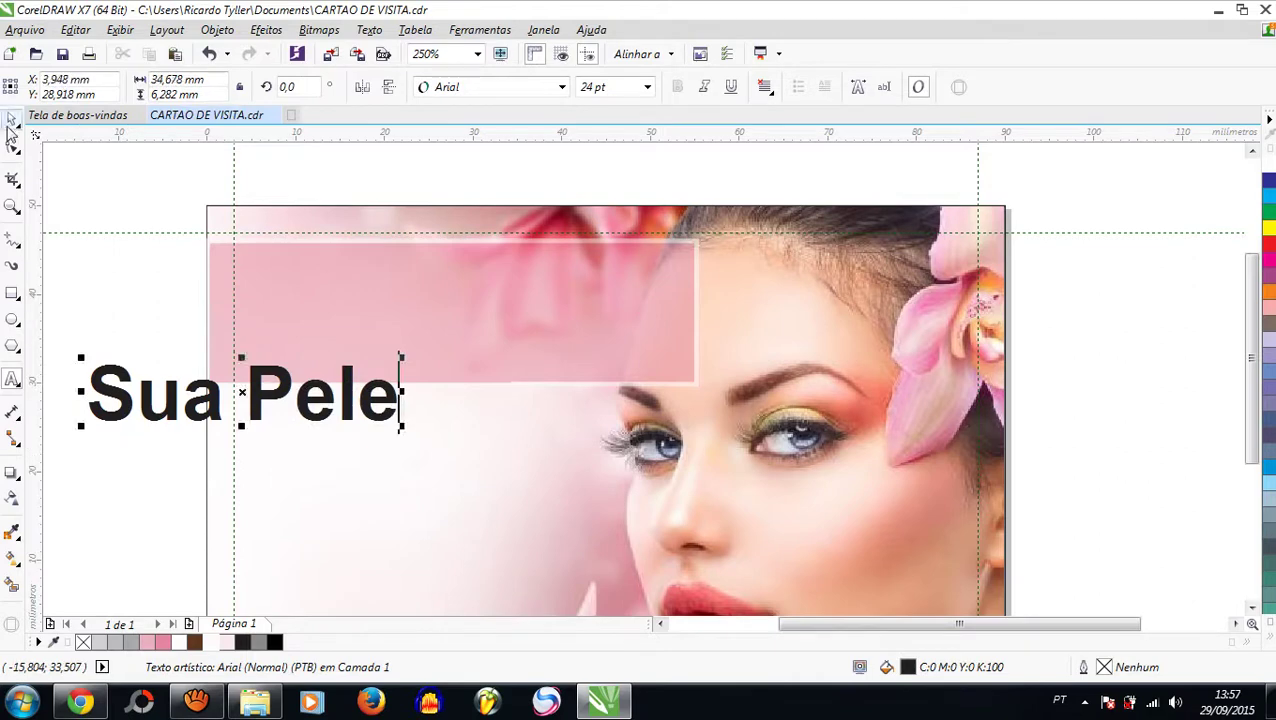
Step: Set Sua Pele in Canon, move it into the pink banner, enlarge it, and colour it near-white
click(562, 87)
click(543, 180)
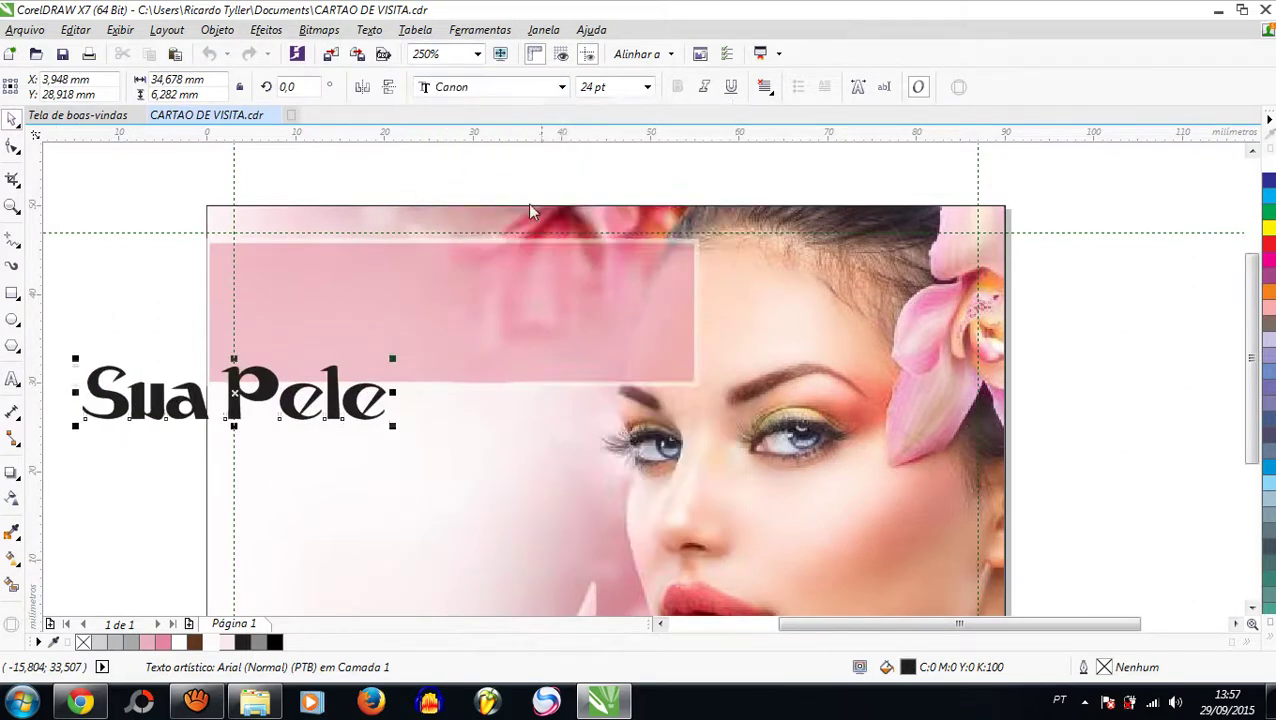
drag(285, 402, 458, 297)
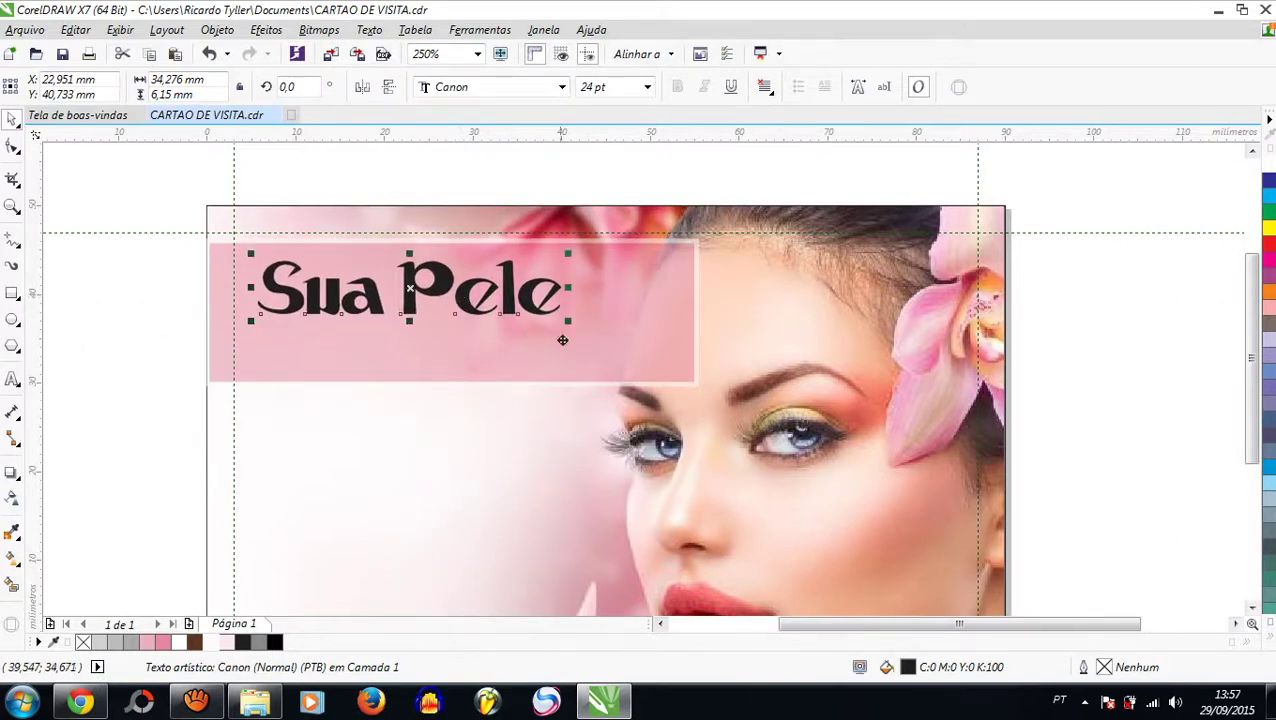
drag(575, 333, 664, 360)
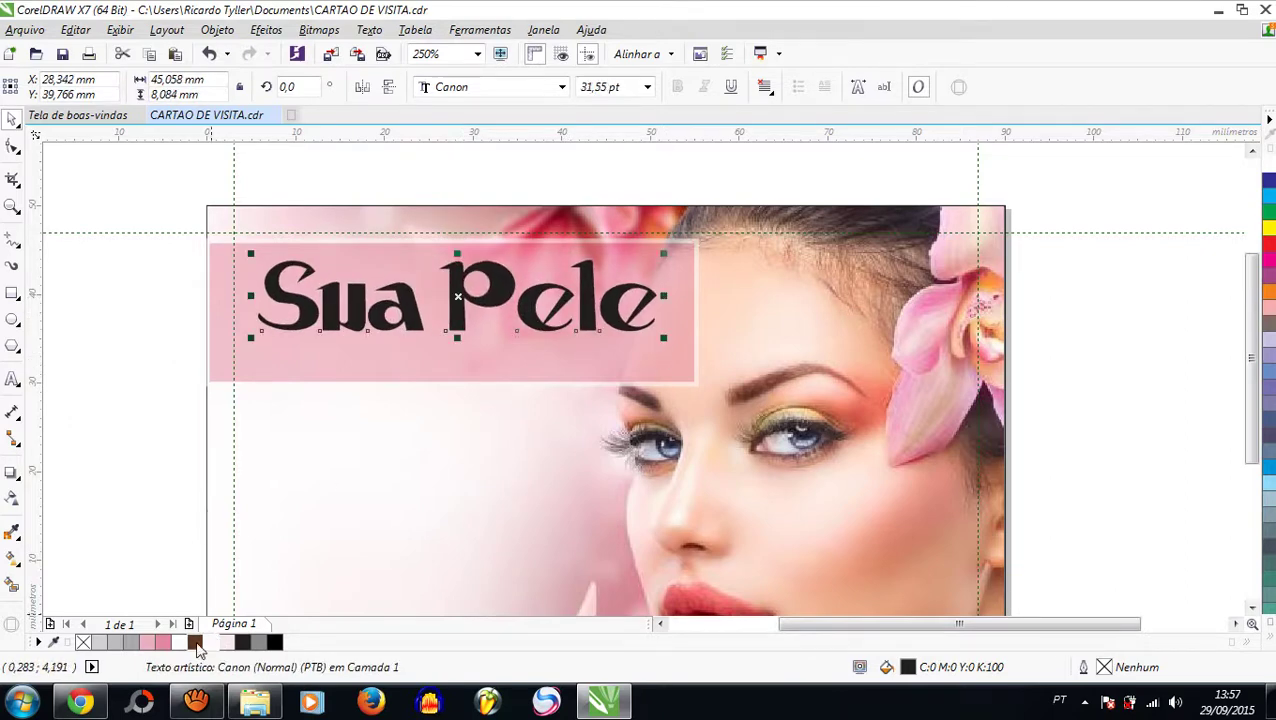
click(211, 644)
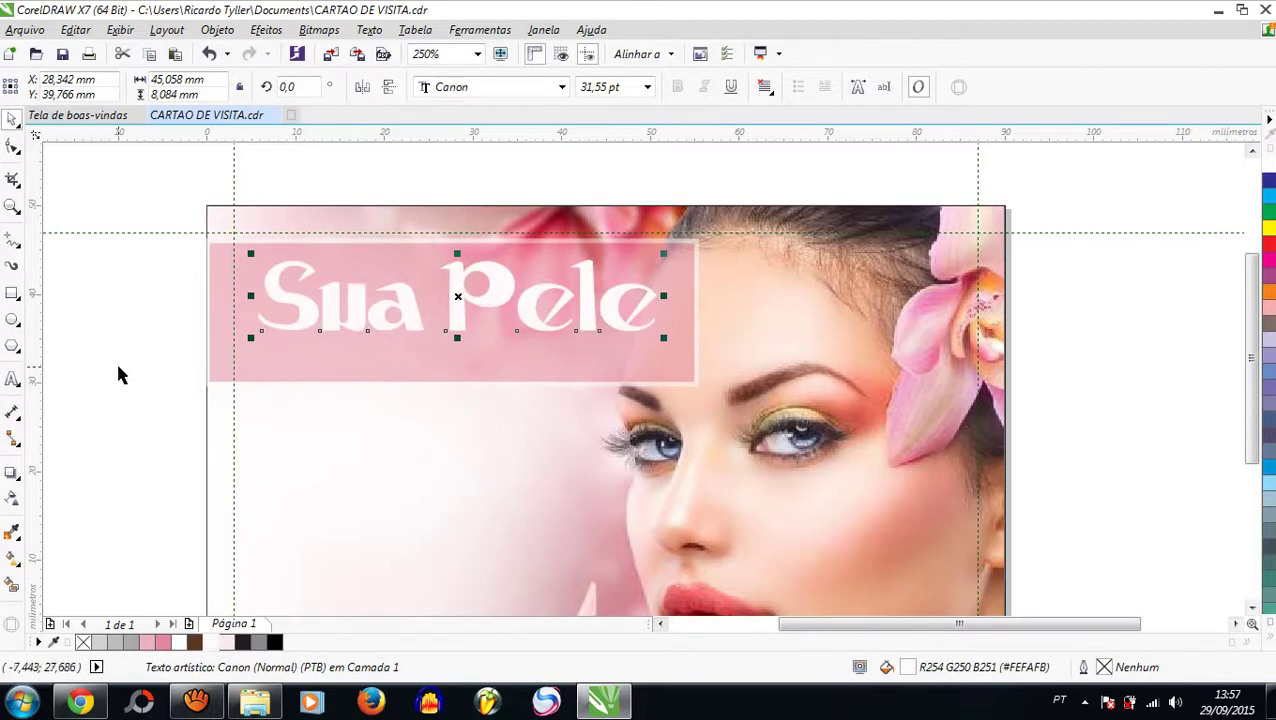
click(70, 376)
click(12, 379)
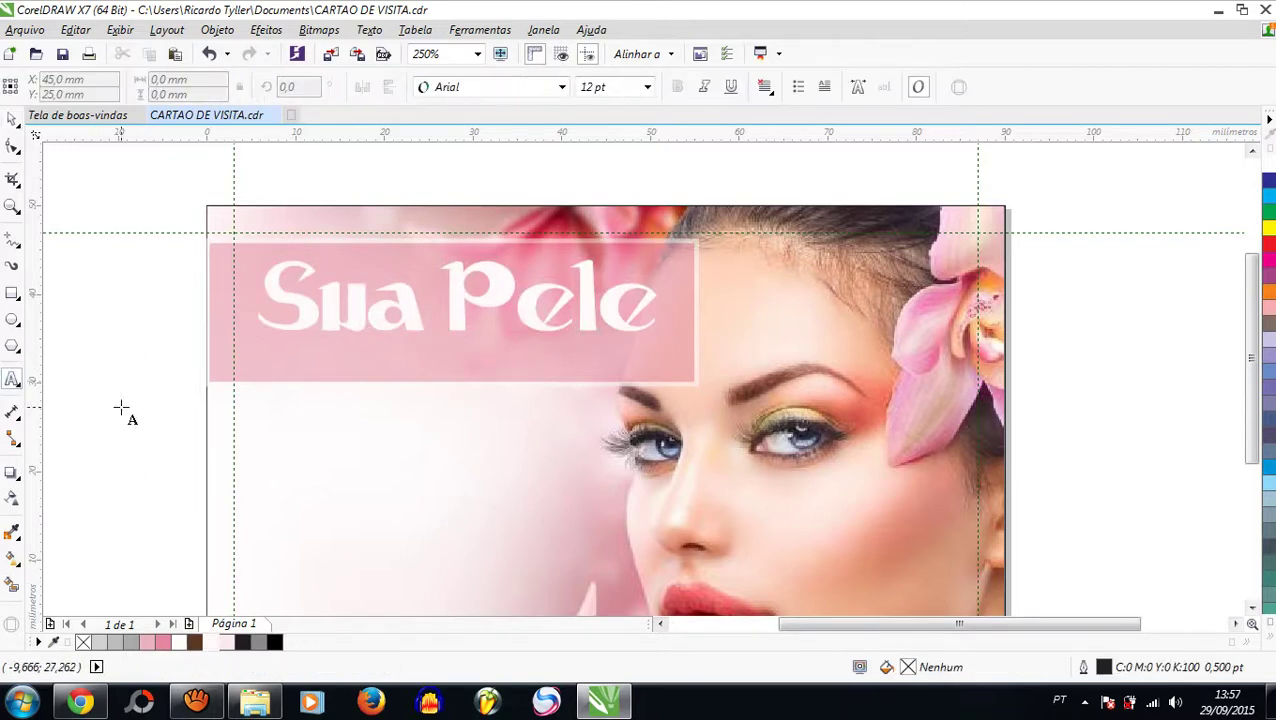
Step: Type the tagline 'MAIS BELA' in capitals on the card
click(120, 388)
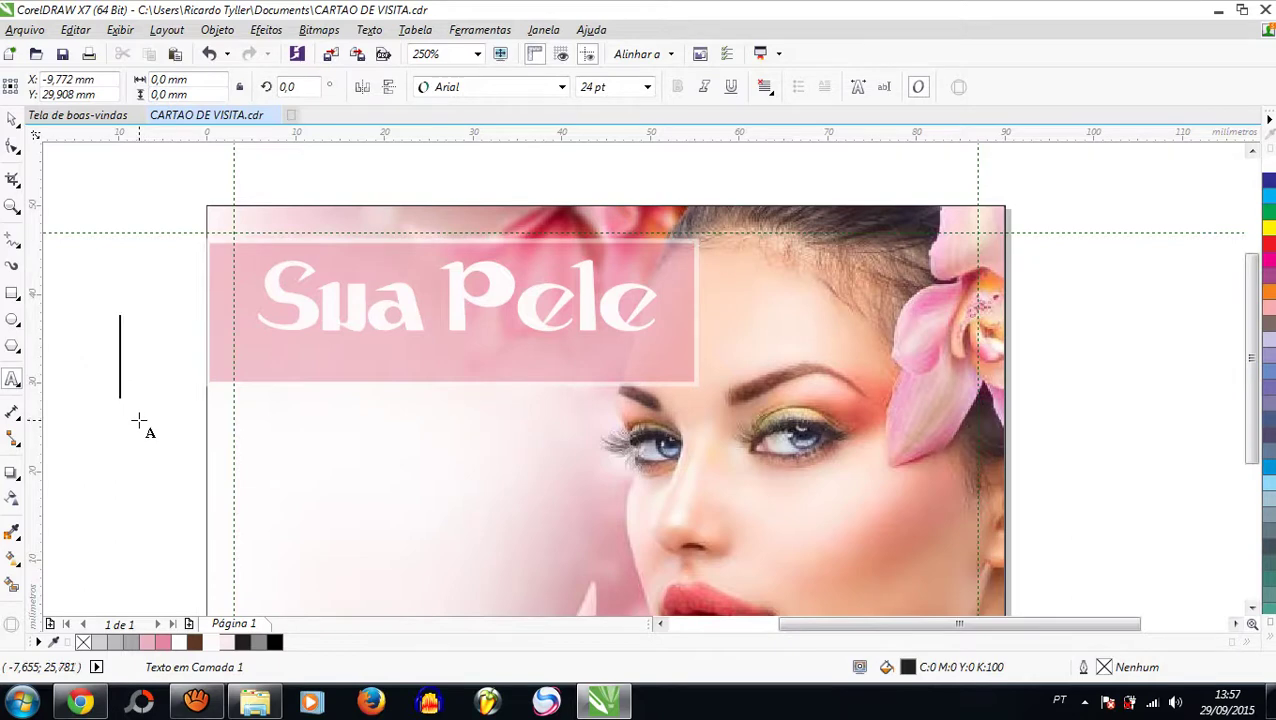
text(mais)
key(BackSpace)
key(BackSpace)
key(BackSpace)
key(BackSpace)
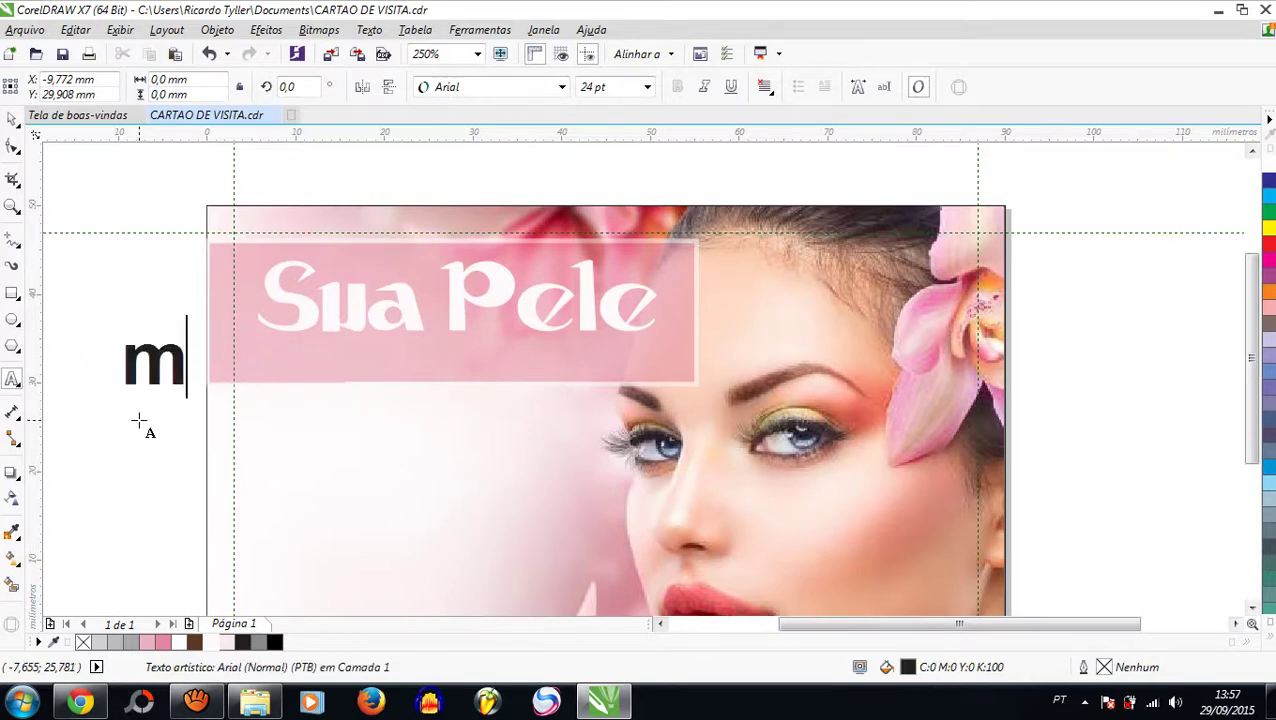
text(MAISBELA)
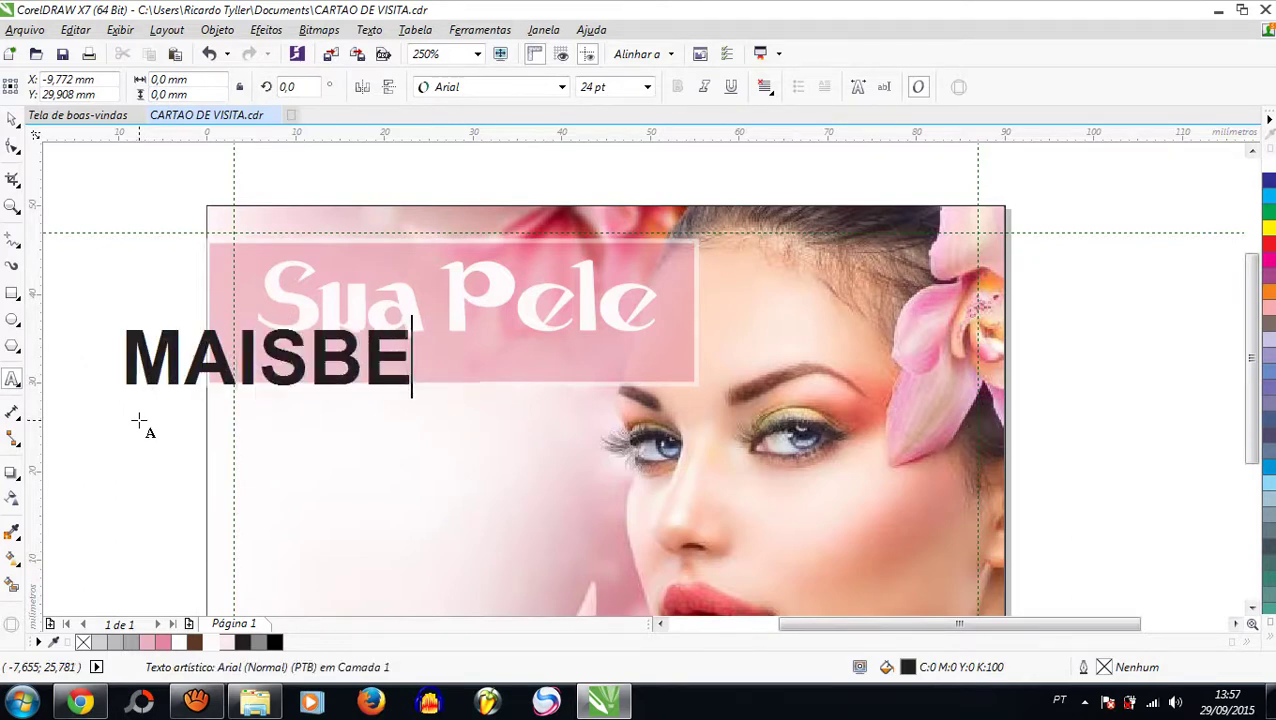
click(316, 360)
Step: Shrink MAIS BELA and place it just beneath Sua Pele inside the banner
click(12, 119)
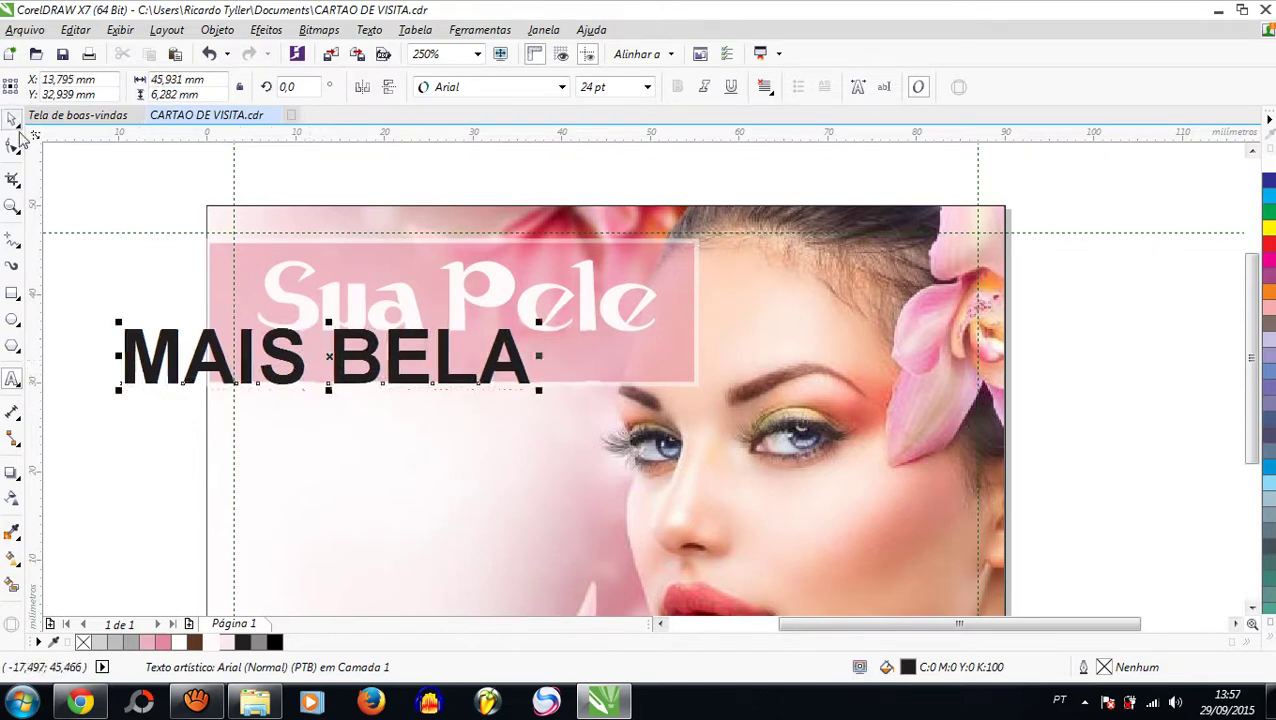
drag(120, 391, 272, 362)
drag(466, 342, 595, 348)
drag(499, 362, 505, 365)
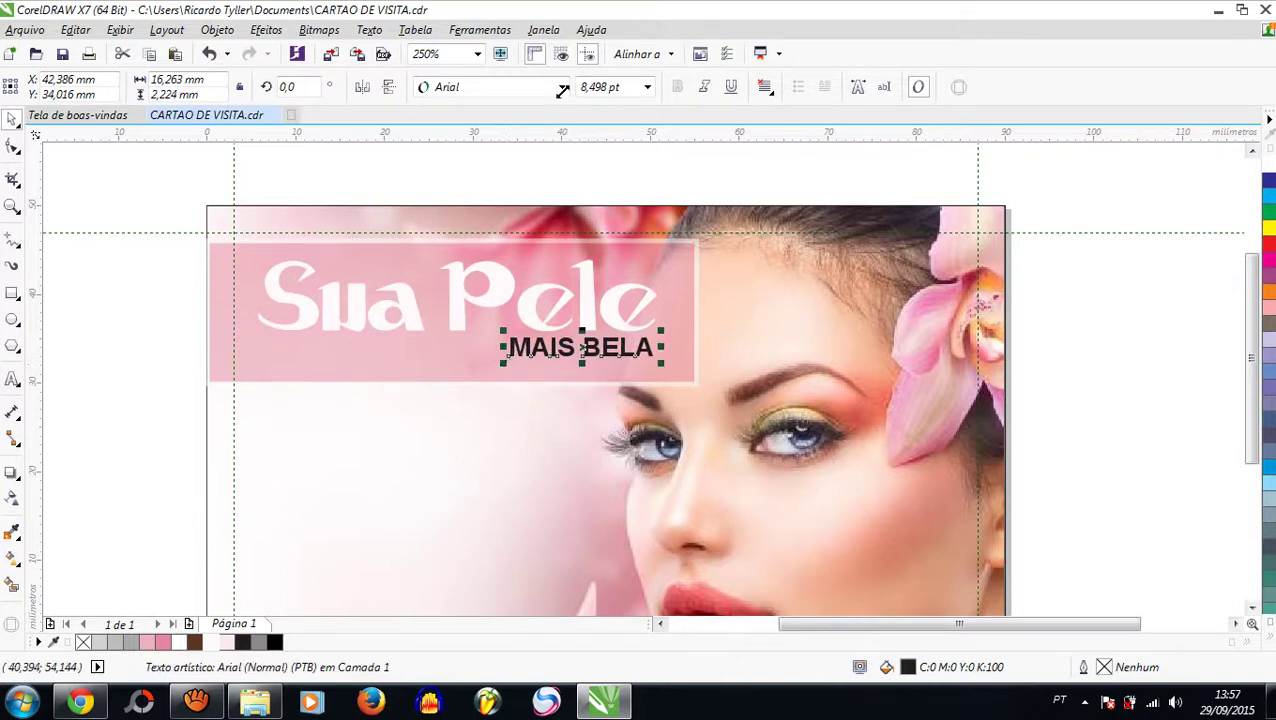
Step: Set MAIS BELA in AvantGardeMdITC after trying Arial Narrow, and colour it white
click(566, 89)
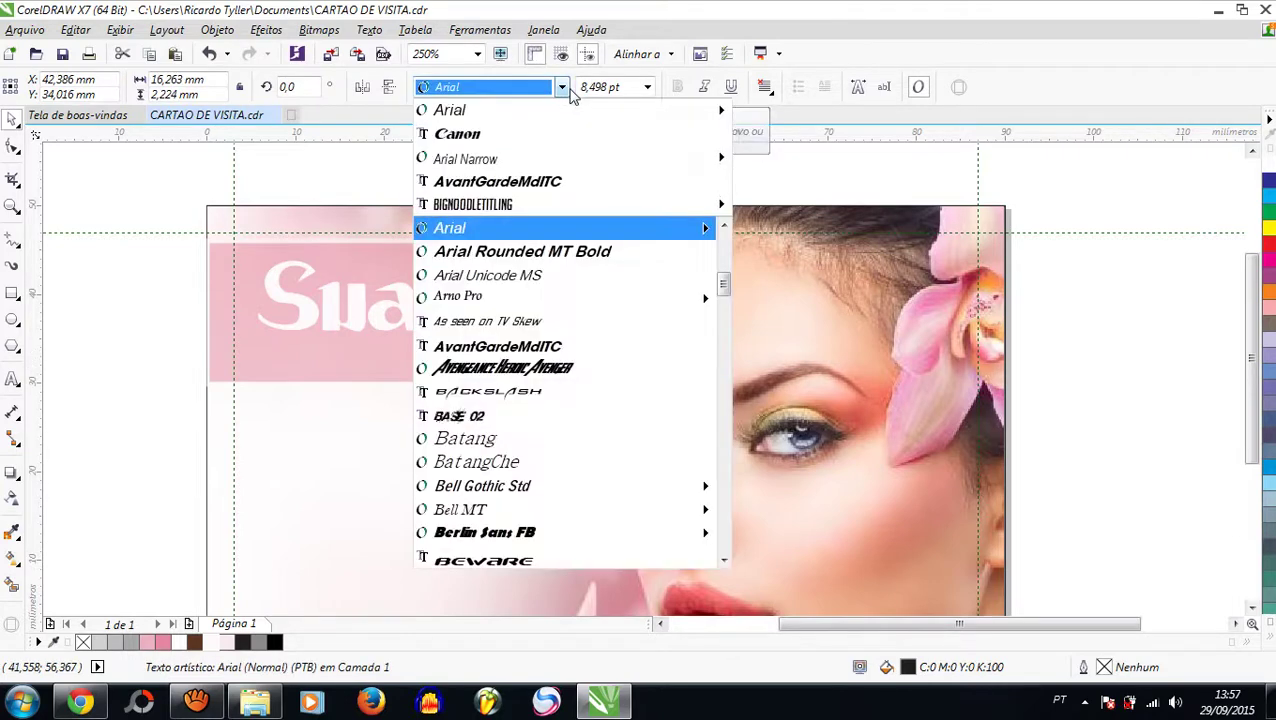
mouse_move(558, 205)
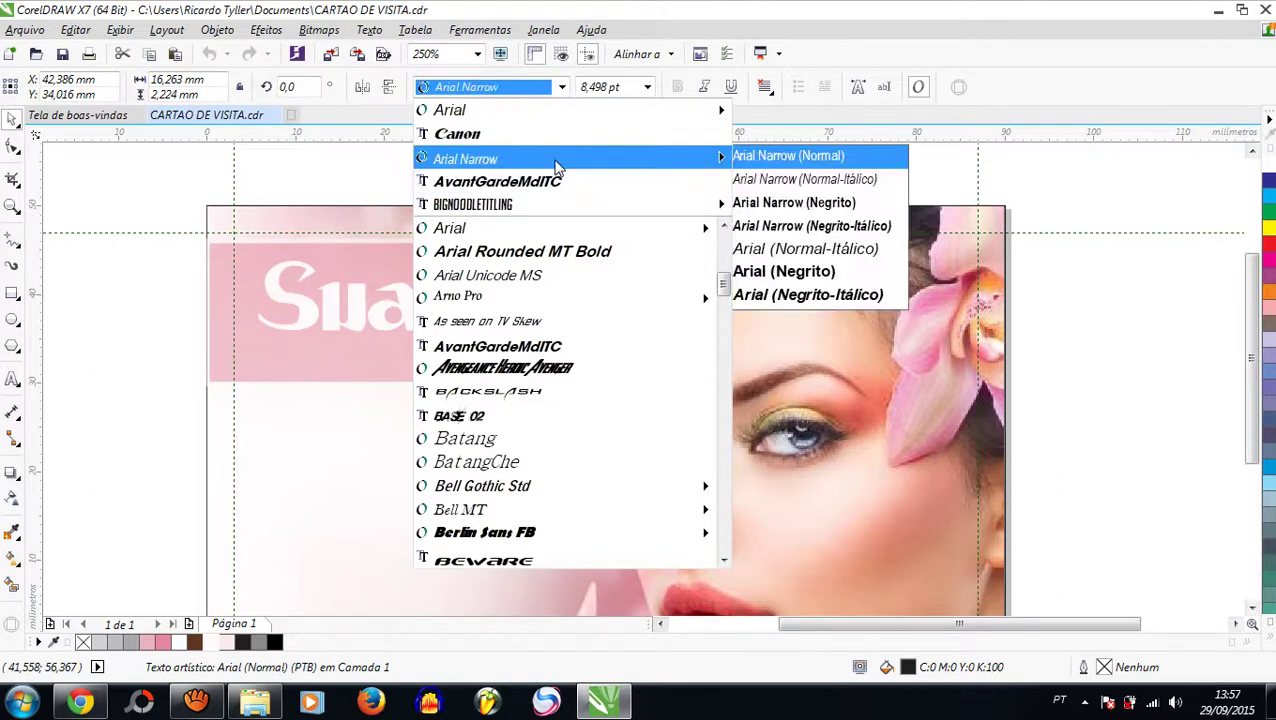
click(557, 165)
click(562, 89)
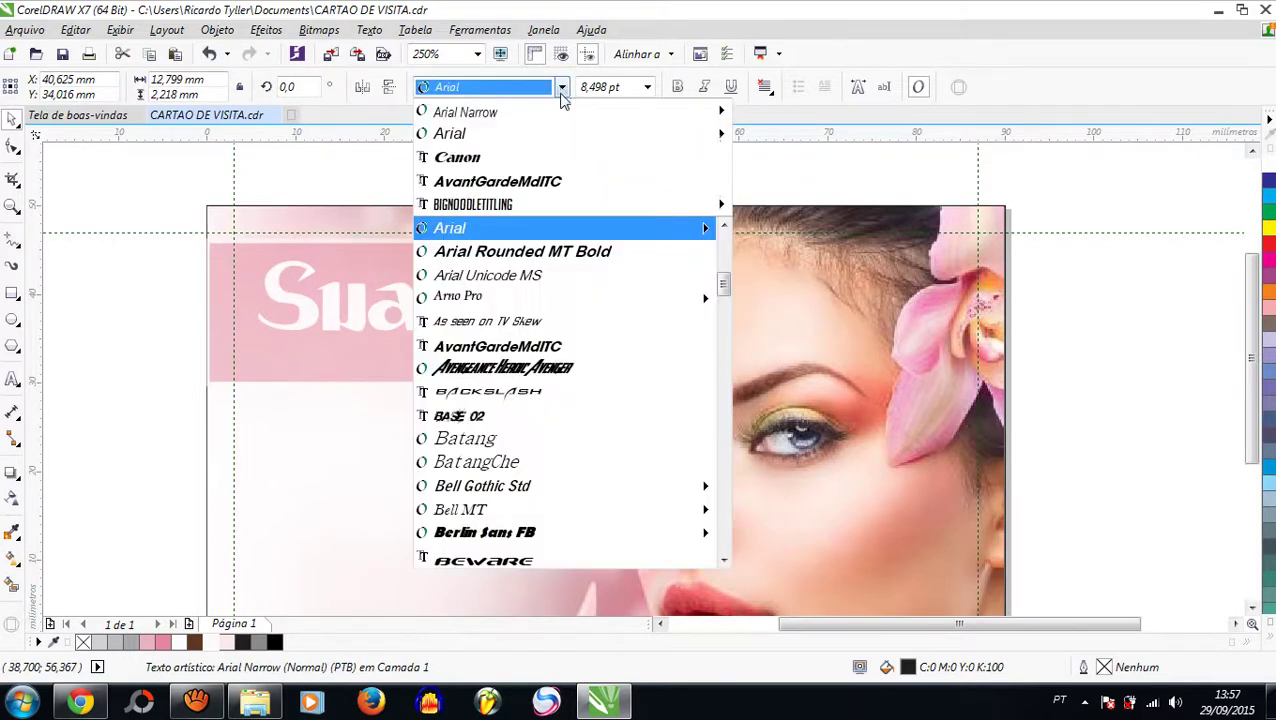
click(545, 183)
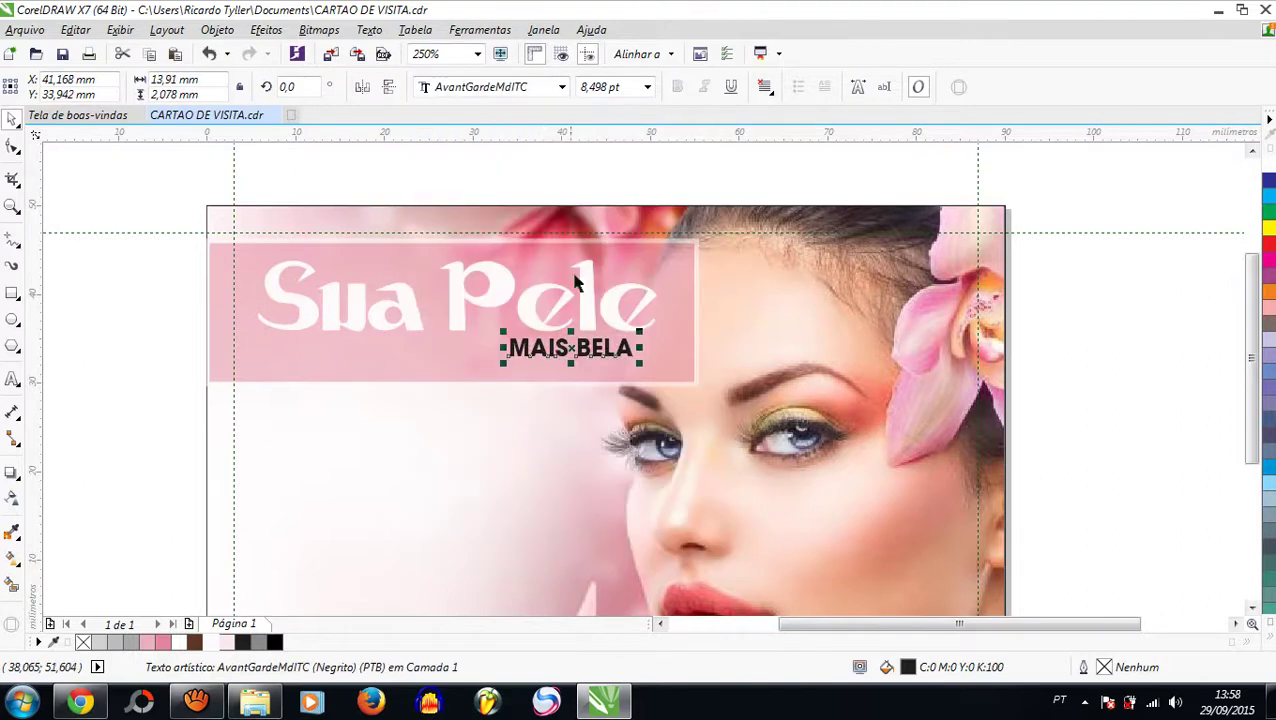
click(215, 644)
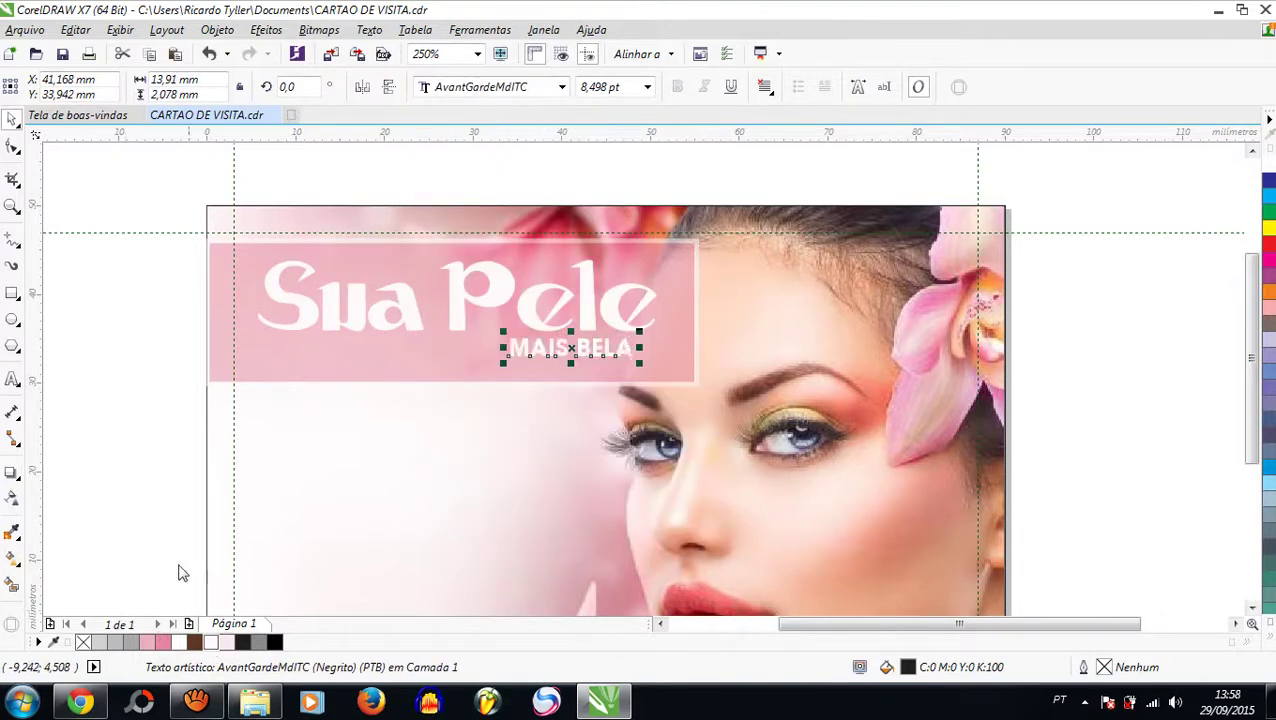
click(154, 456)
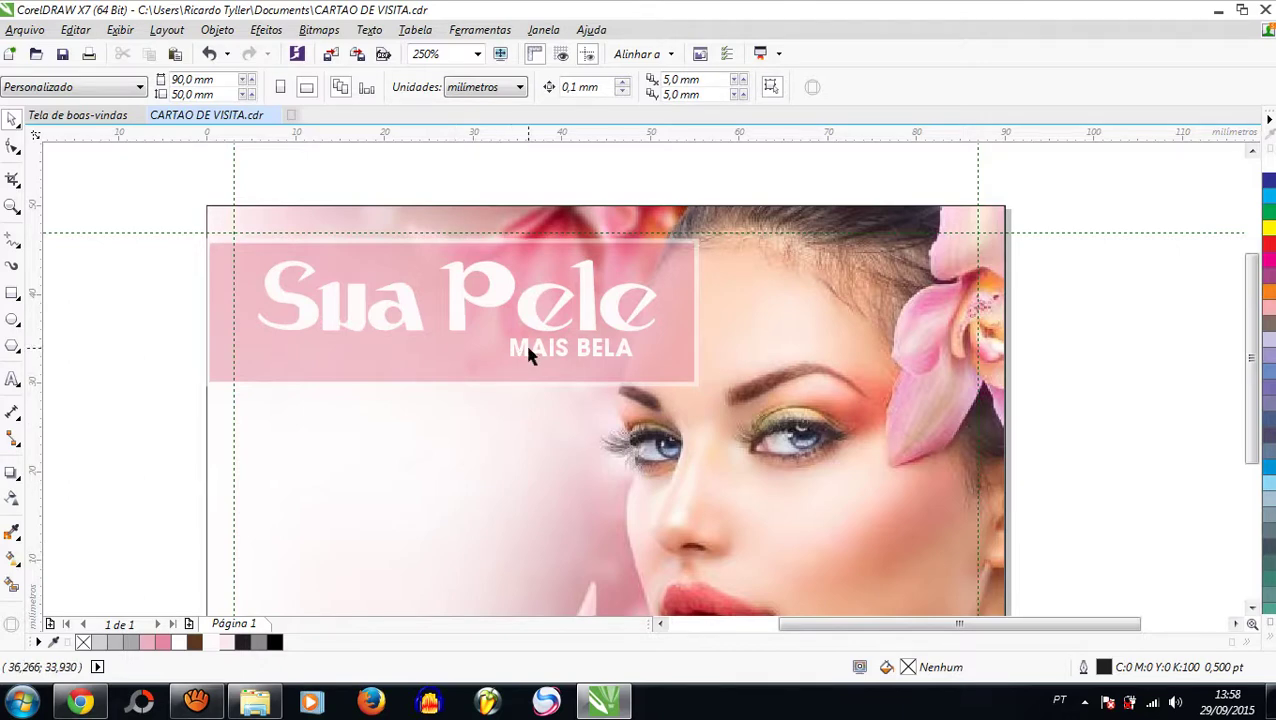
Step: Nudge MAIS BELA slightly right and up to fine-tune its position under Sua Pele
click(621, 359)
drag(621, 356, 634, 352)
drag(643, 356, 643, 355)
click(419, 186)
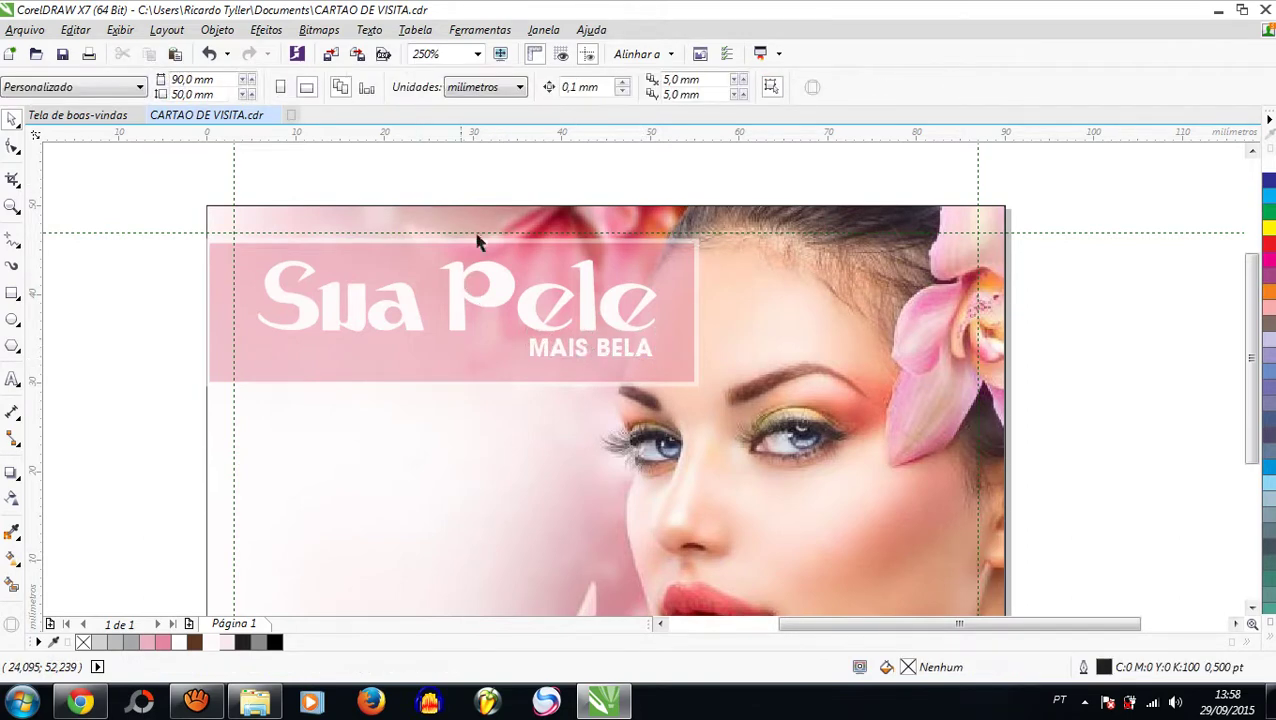
scroll(505, 278, down, 2)
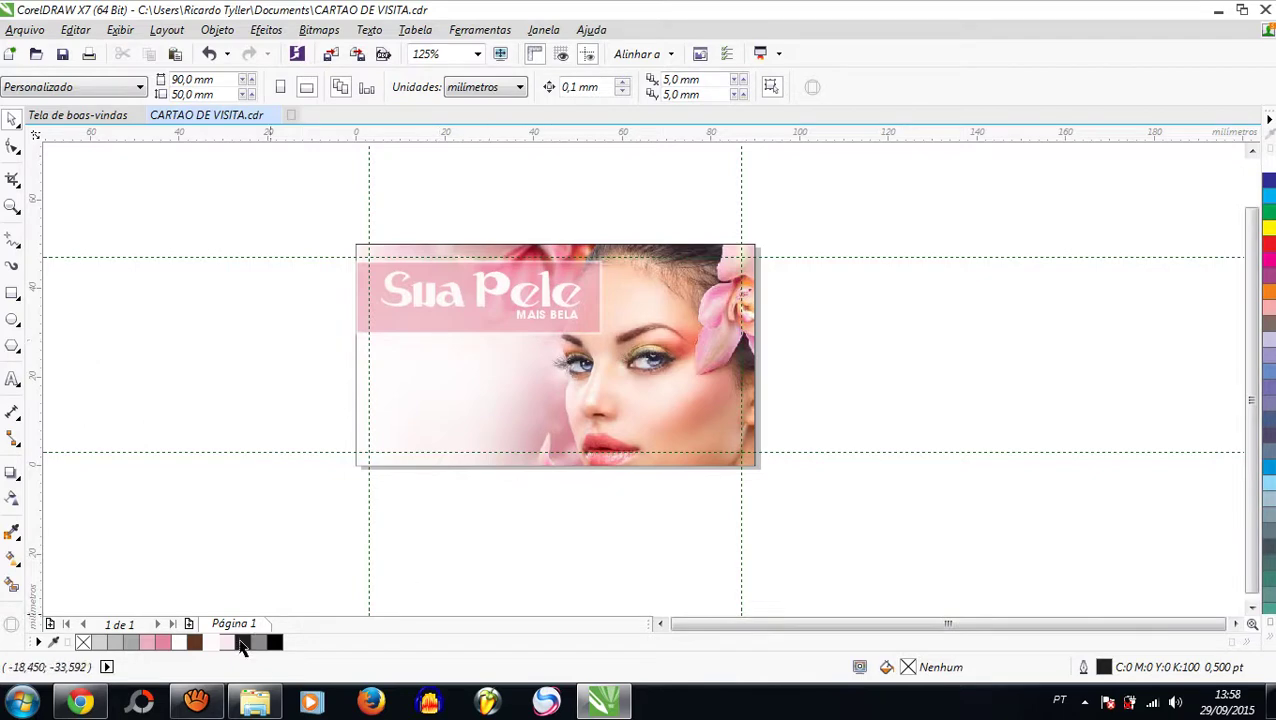
Step: Import the butterfly image from the ESTETICA folder, shrink it, and place it at the card's left
click(254, 703)
click(328, 245)
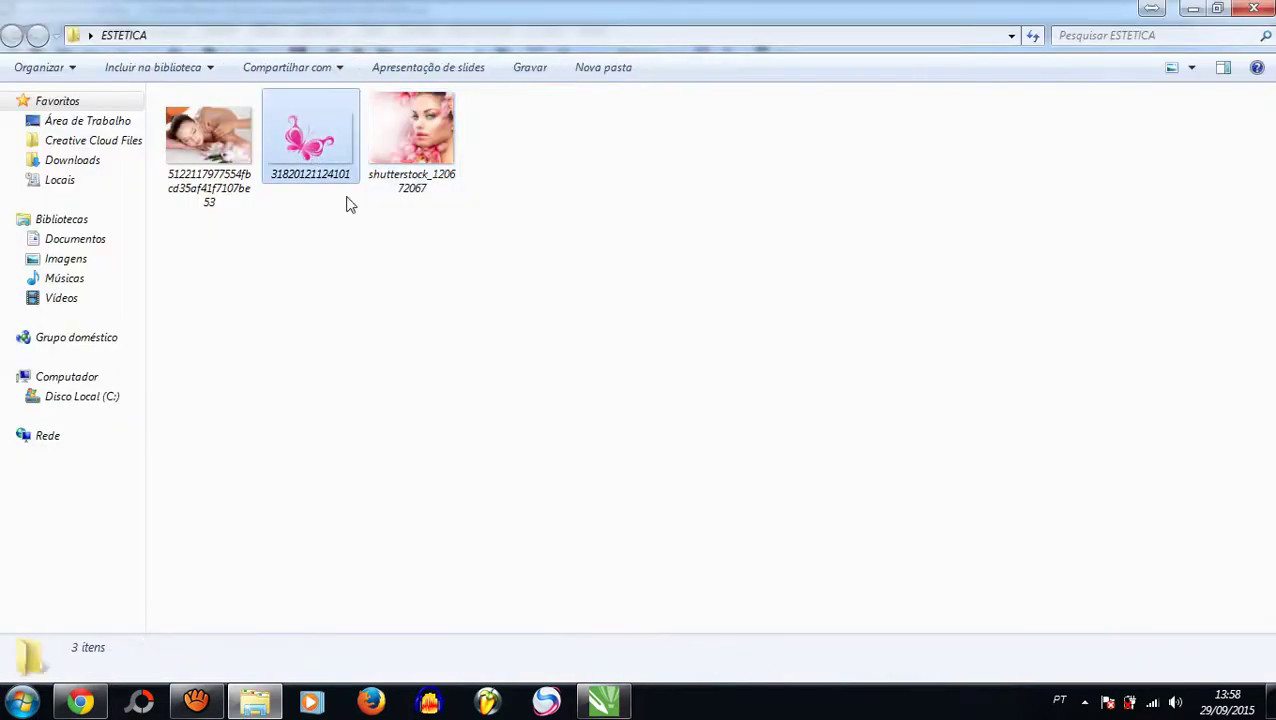
drag(310, 140, 578, 517)
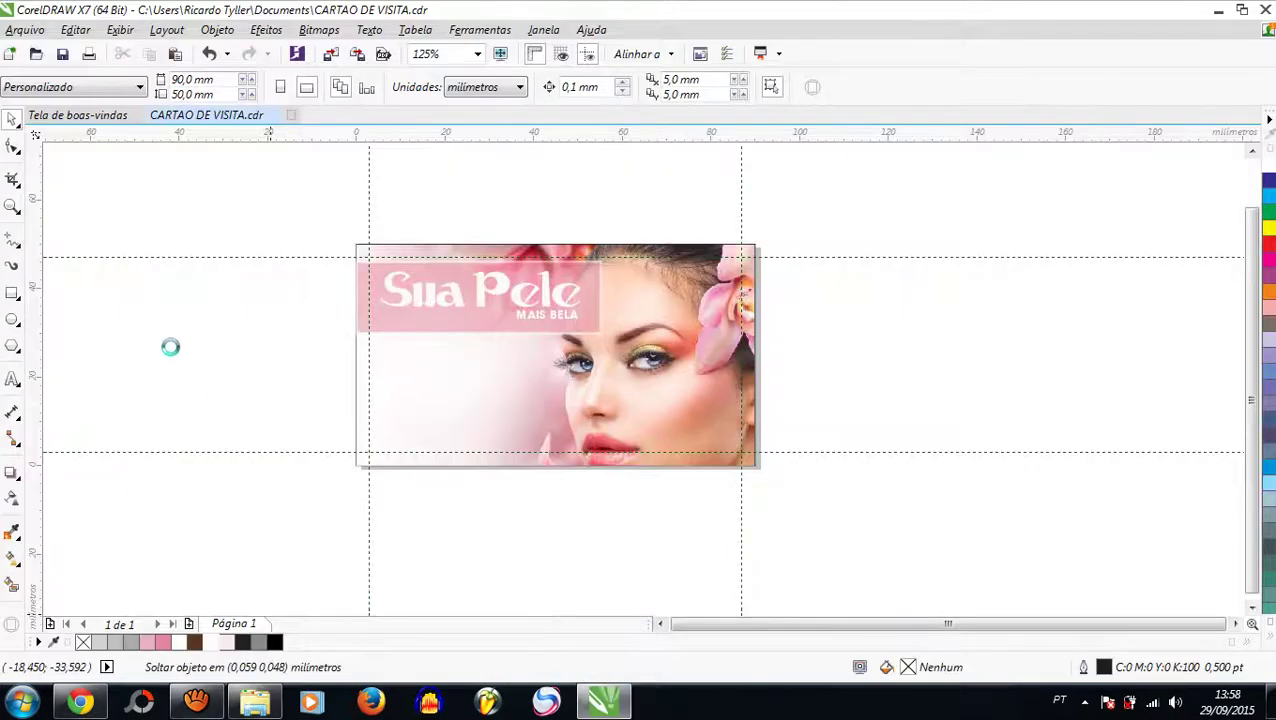
scroll(326, 374, down, 2)
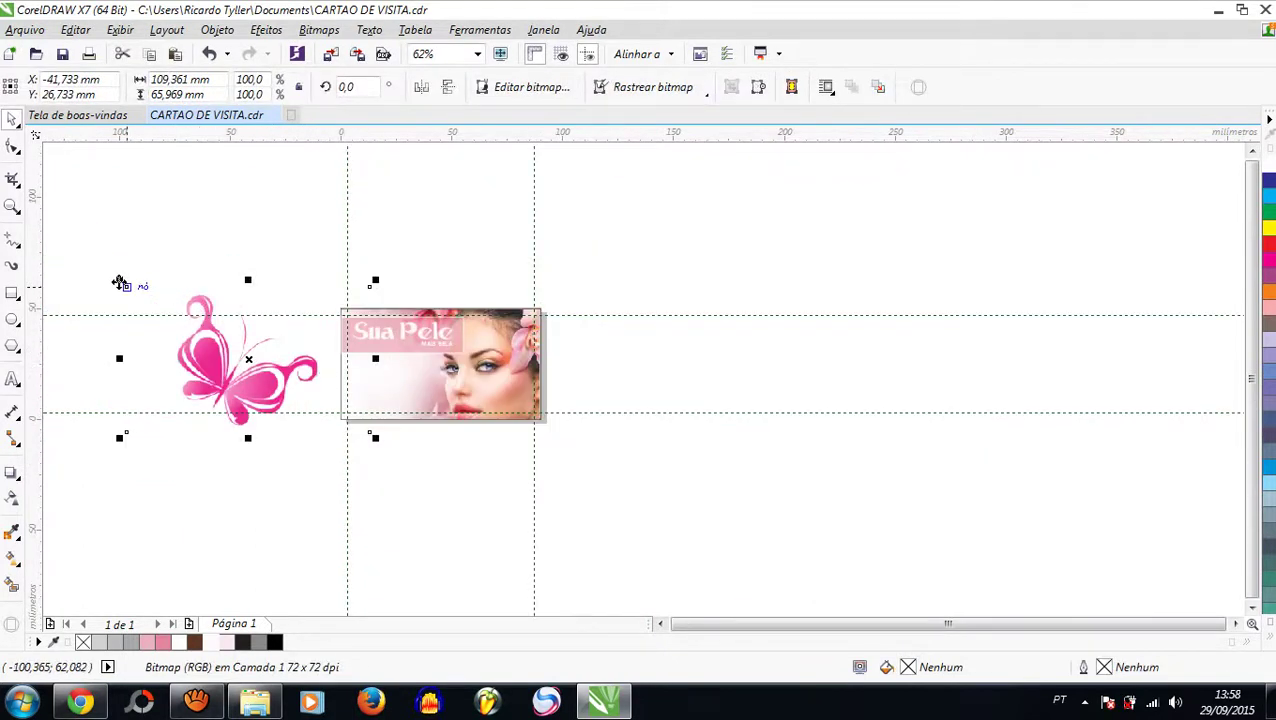
drag(119, 283, 296, 386)
scroll(314, 420, up, 2)
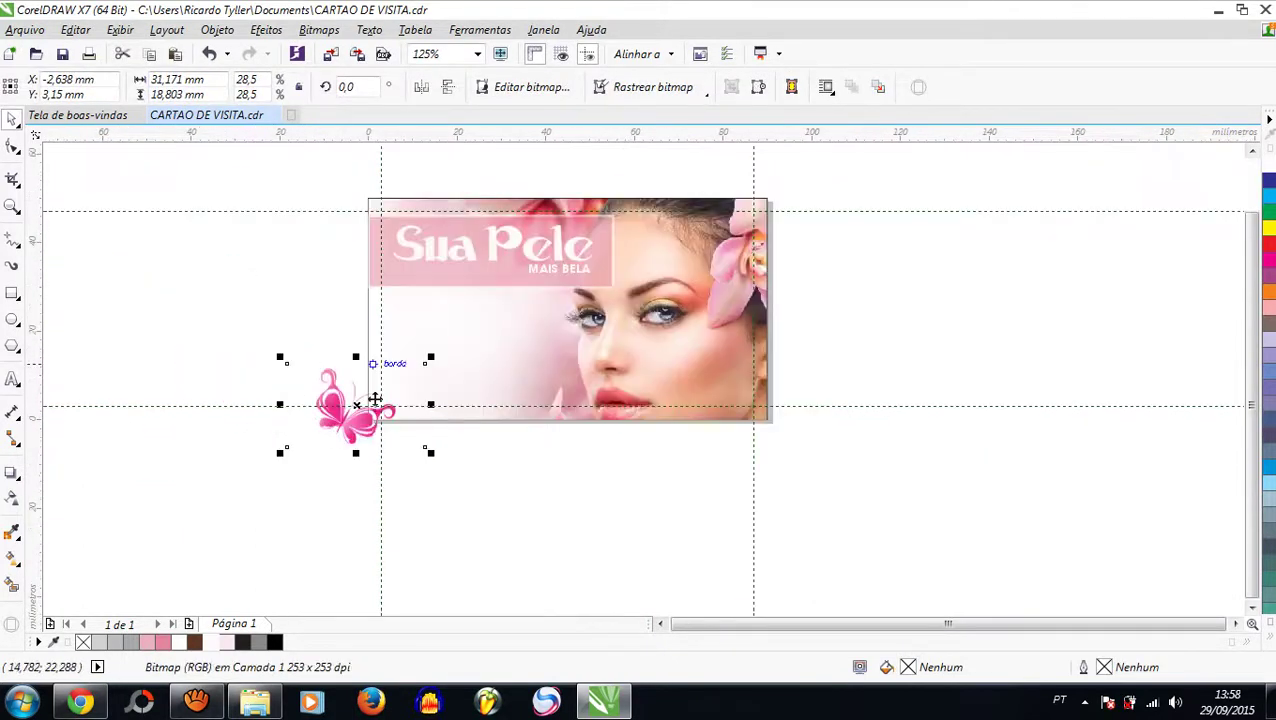
drag(352, 424, 270, 313)
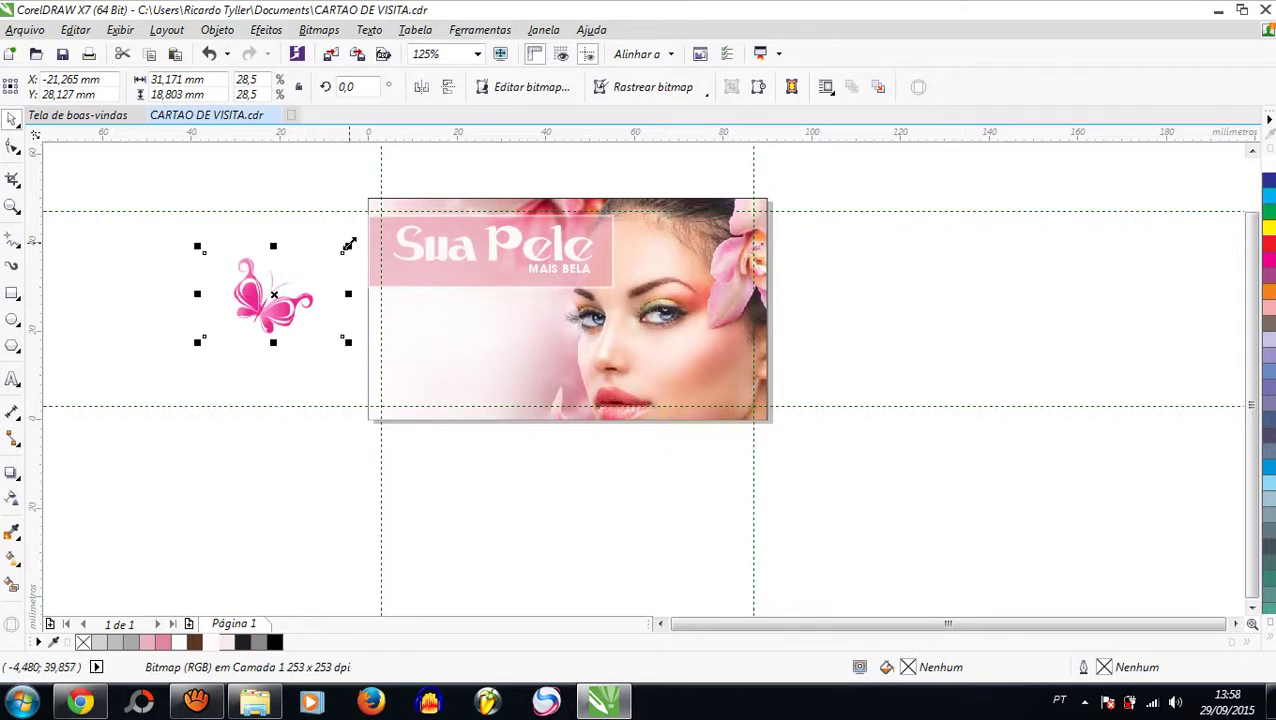
drag(348, 245, 285, 279)
drag(230, 318, 432, 257)
scroll(330, 379, up, 4)
scroll(299, 402, down, 2)
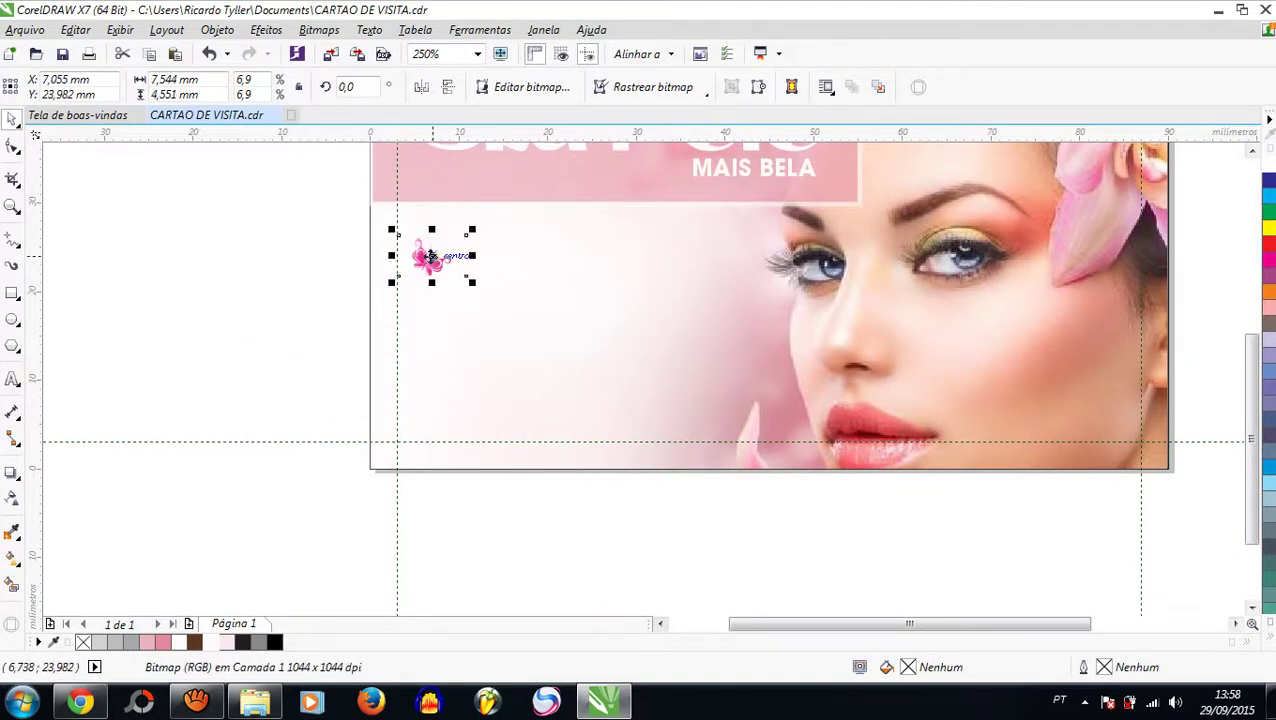
Step: Add two copies of the butterfly below it, then nudge all three up together
drag(432, 257, 432, 303)
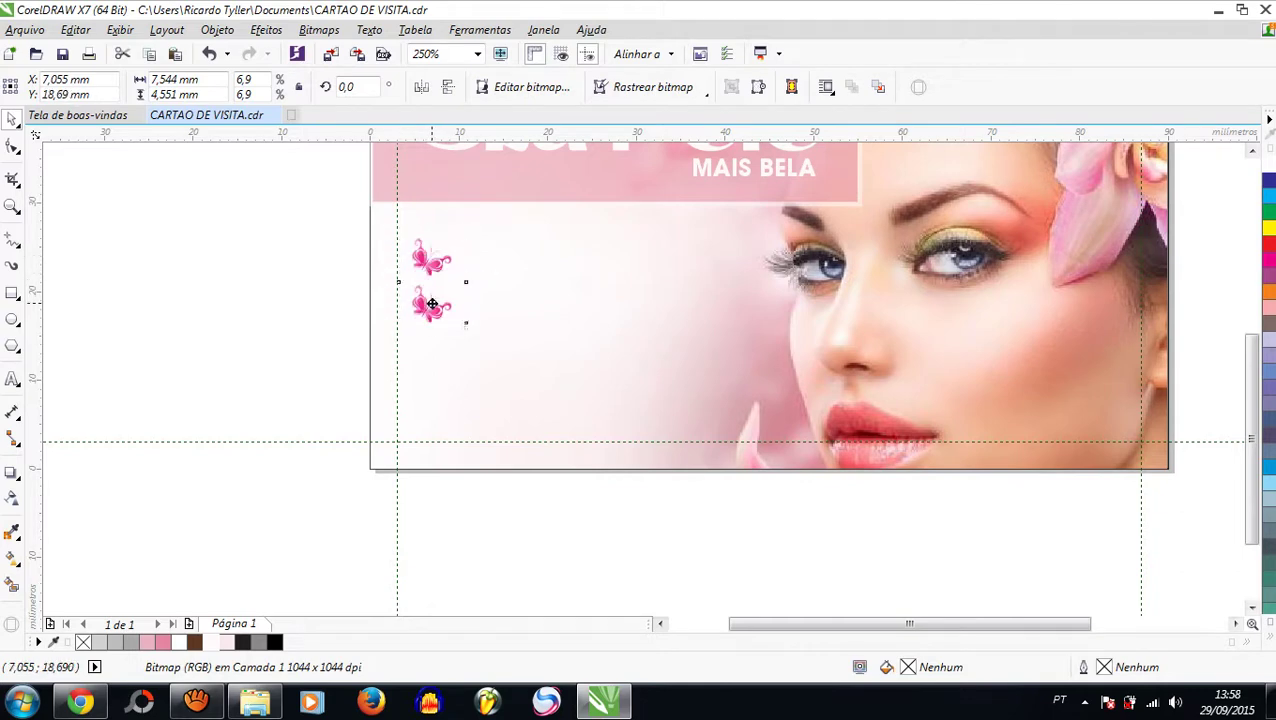
key(ctrl+r)
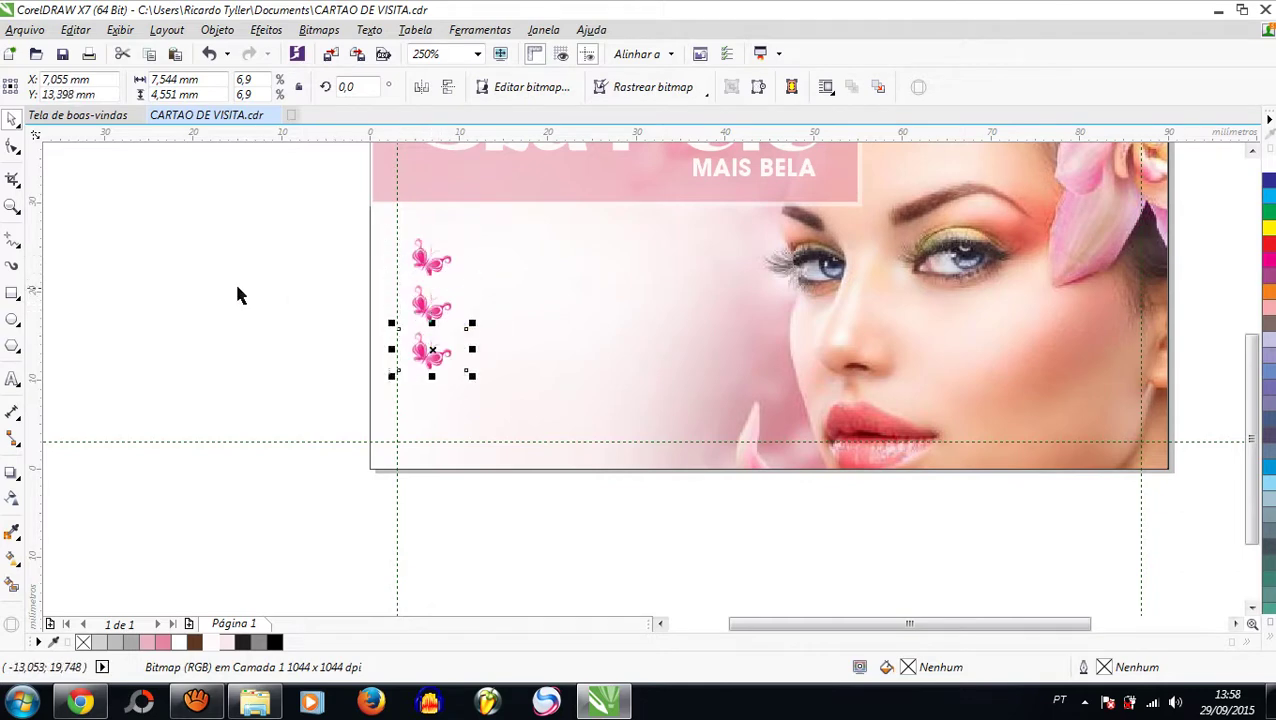
click(236, 290)
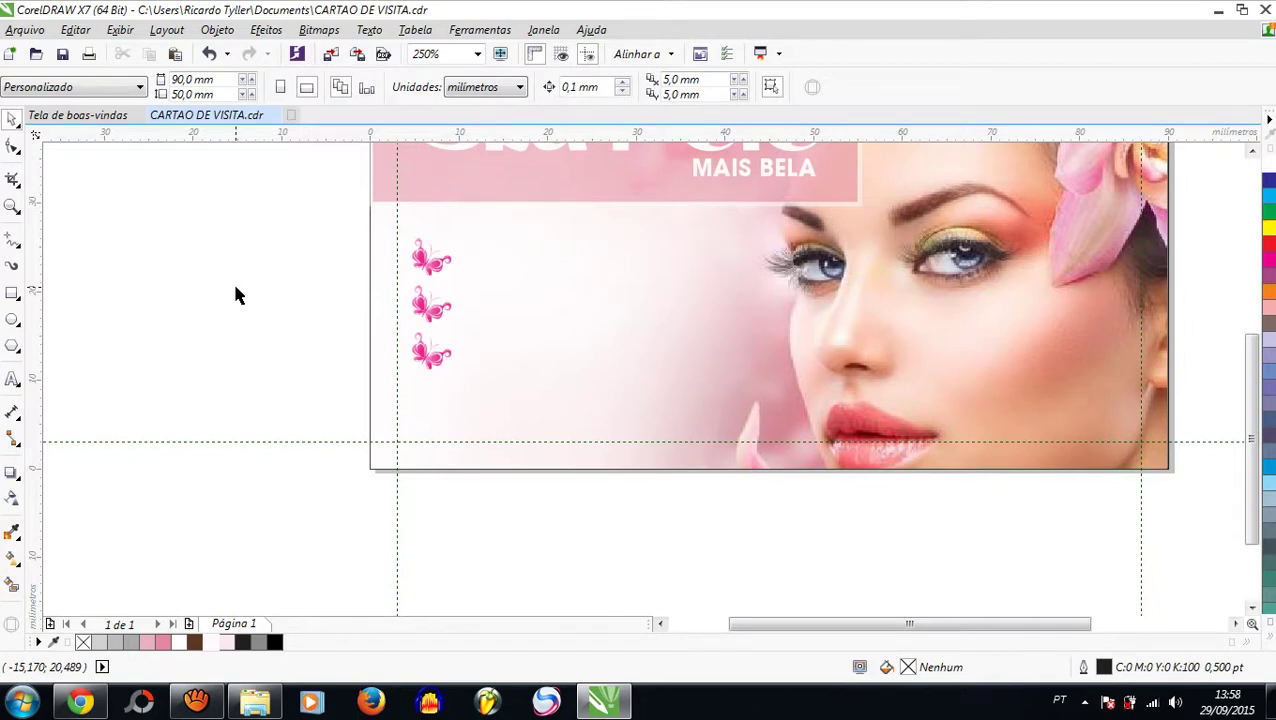
drag(256, 212, 542, 392)
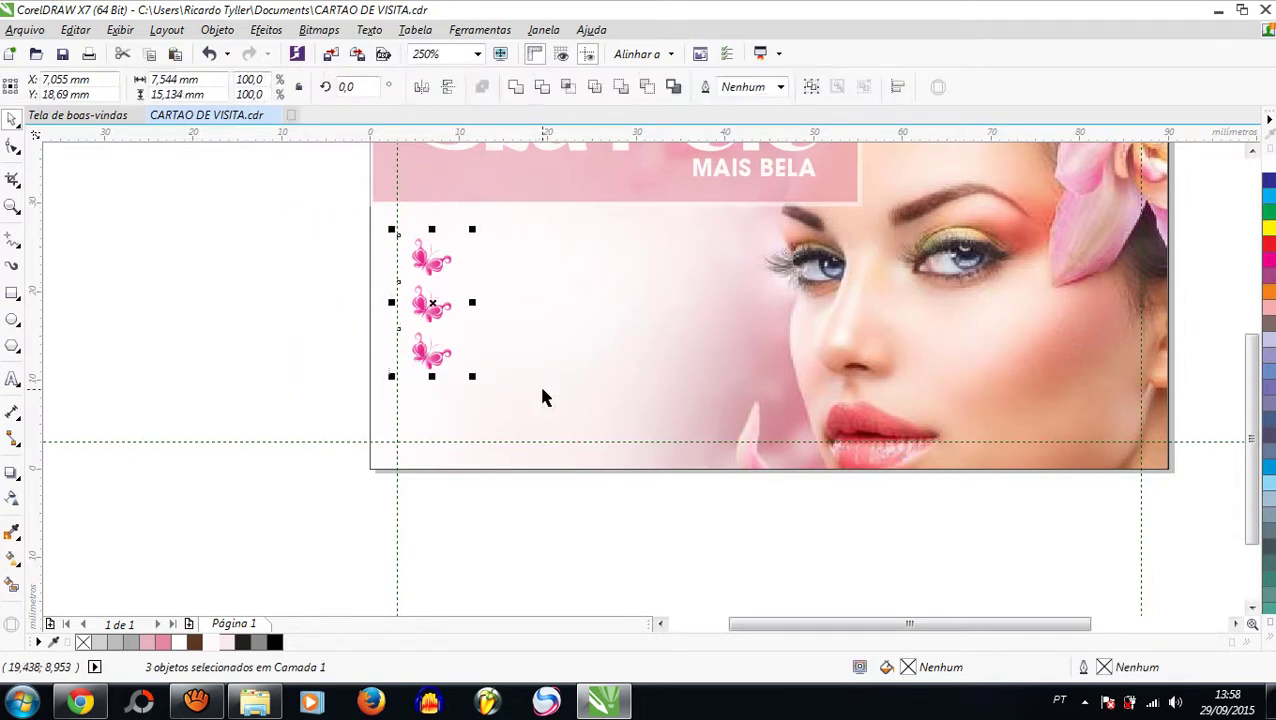
key(Up)
key(Up)
key(Up)
key(Up)
key(Up)
key(Up)
key(Up)
key(Up)
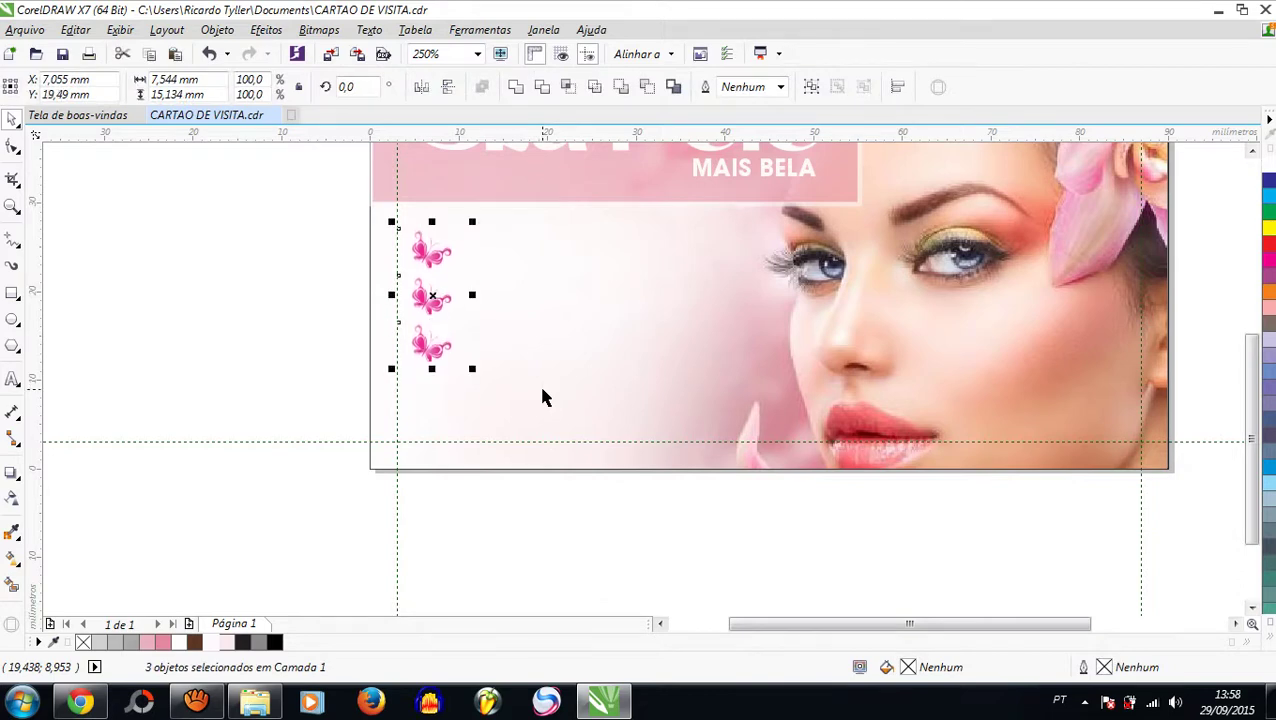
click(186, 300)
scroll(375, 395, down, 2)
scroll(380, 341, up, 2)
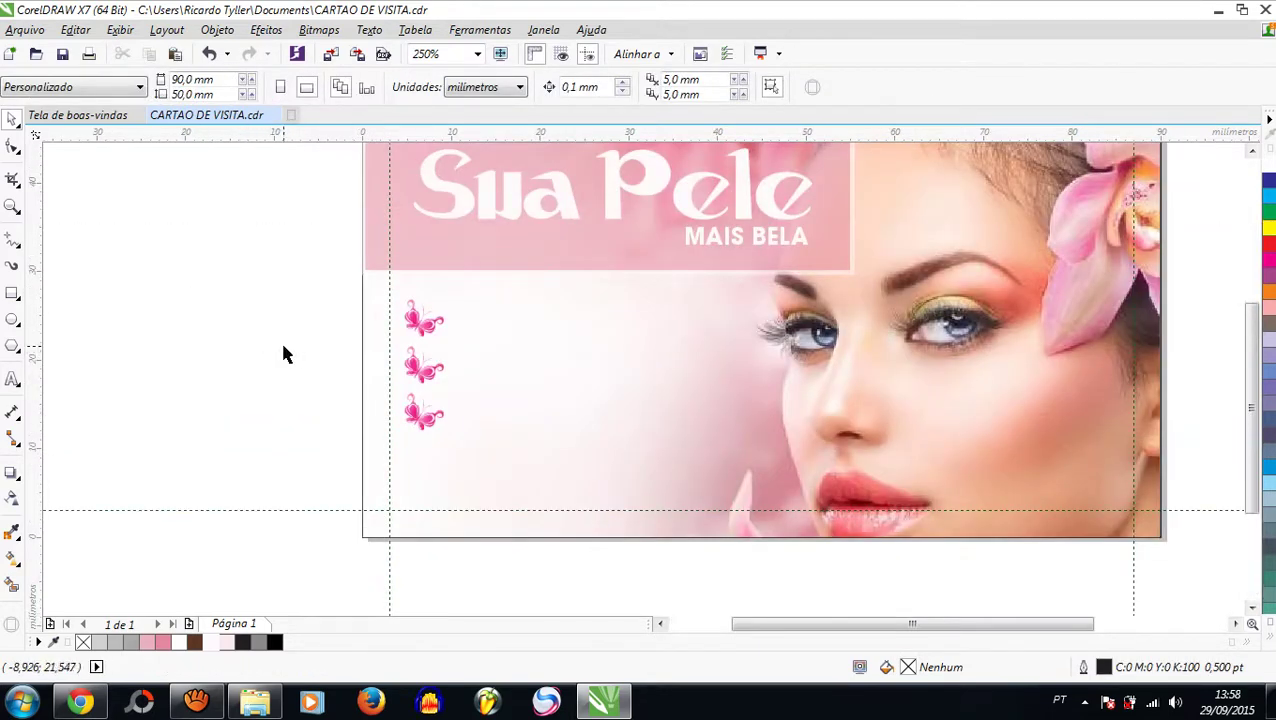
Step: Type the services text 'Estetica Corporal' and 'Depilação' on two lines, correcting the accent
click(12, 379)
click(151, 378)
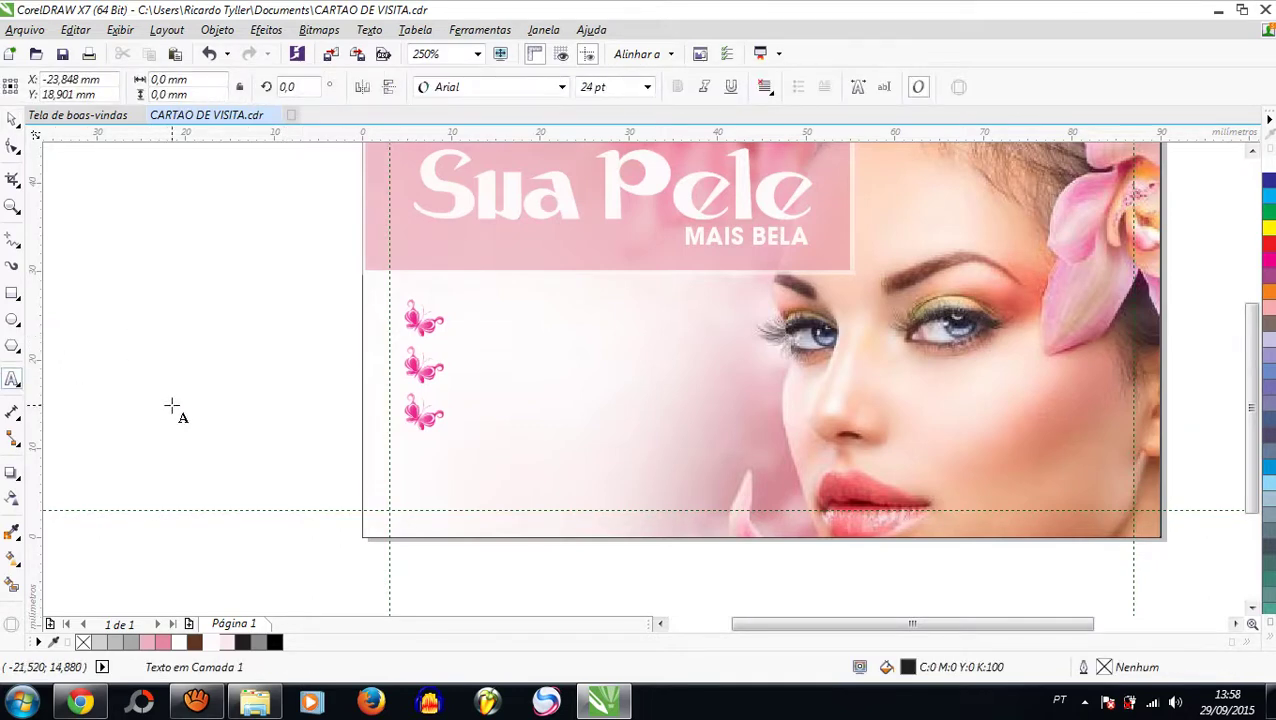
text(e)
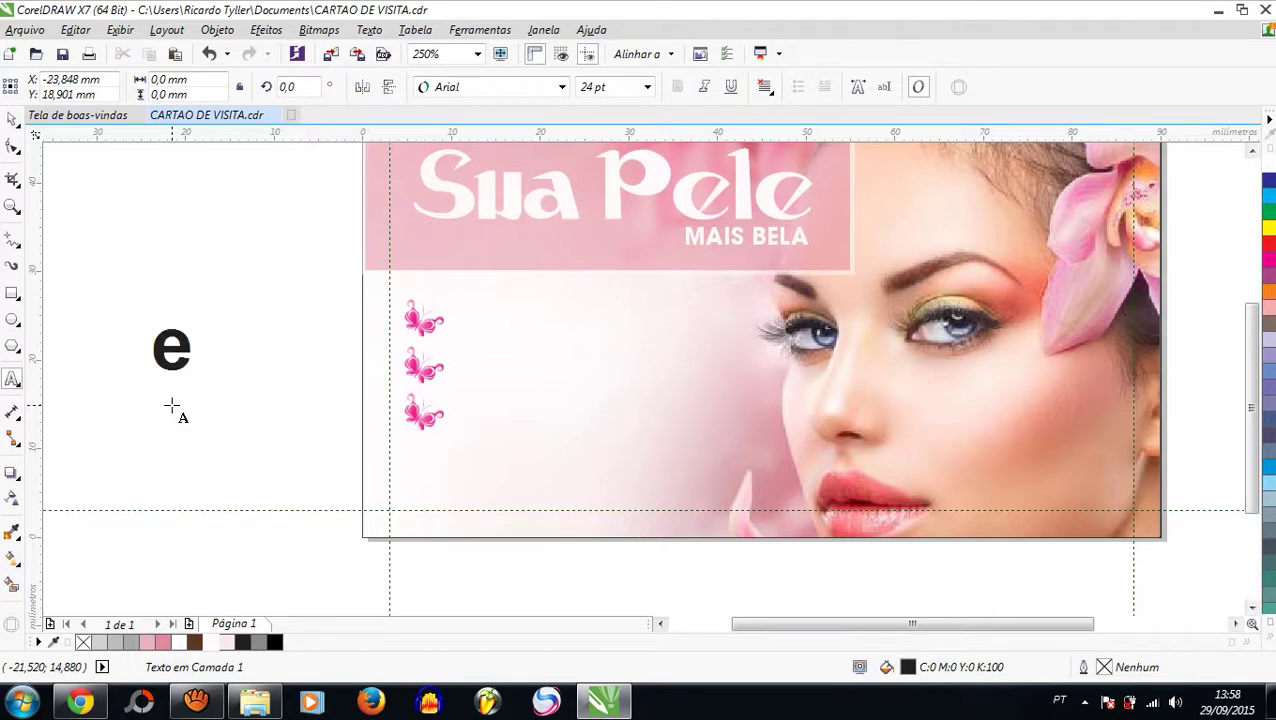
text(S)
key(BackSpace)
key(BackSpace)
text(E)
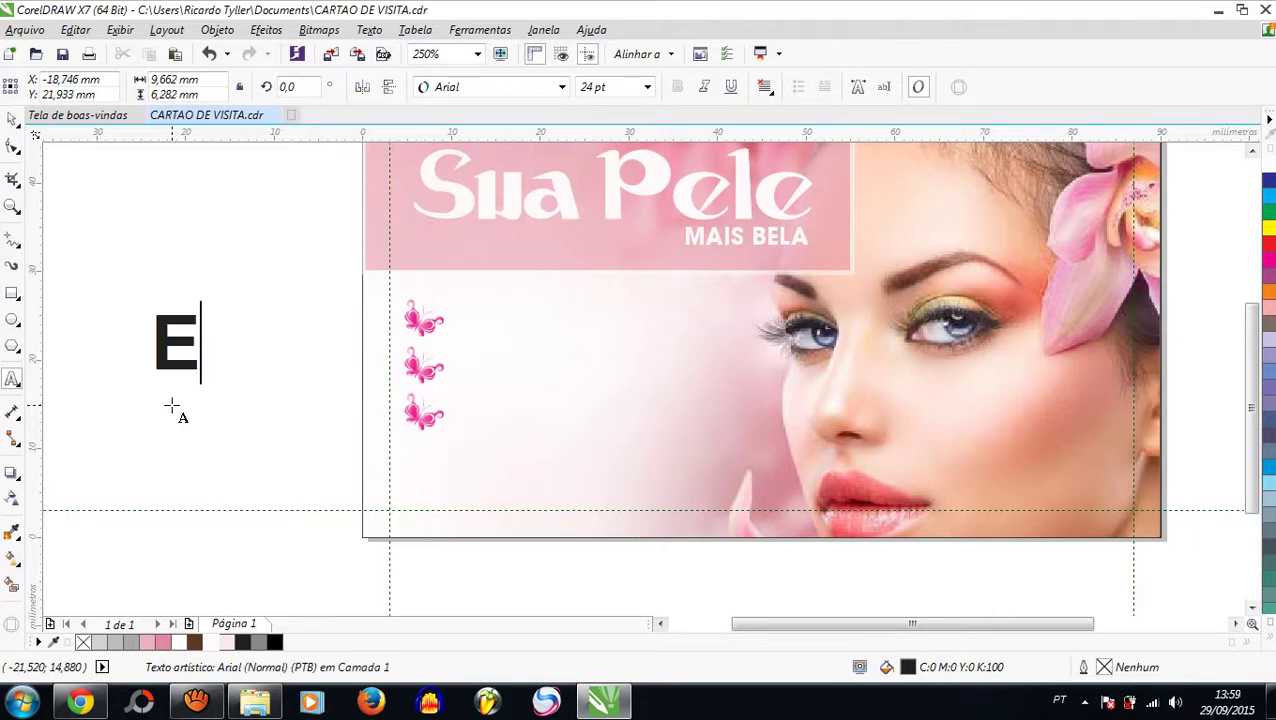
text(stetica)
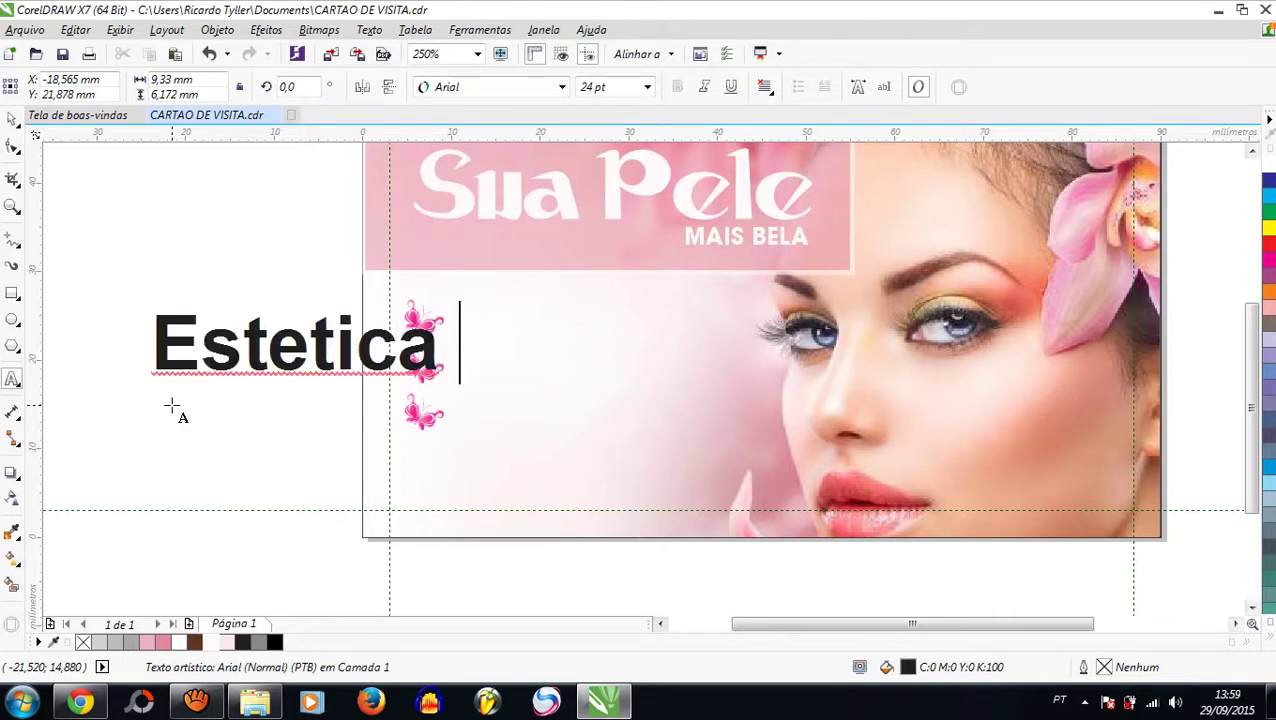
text( Corporal)
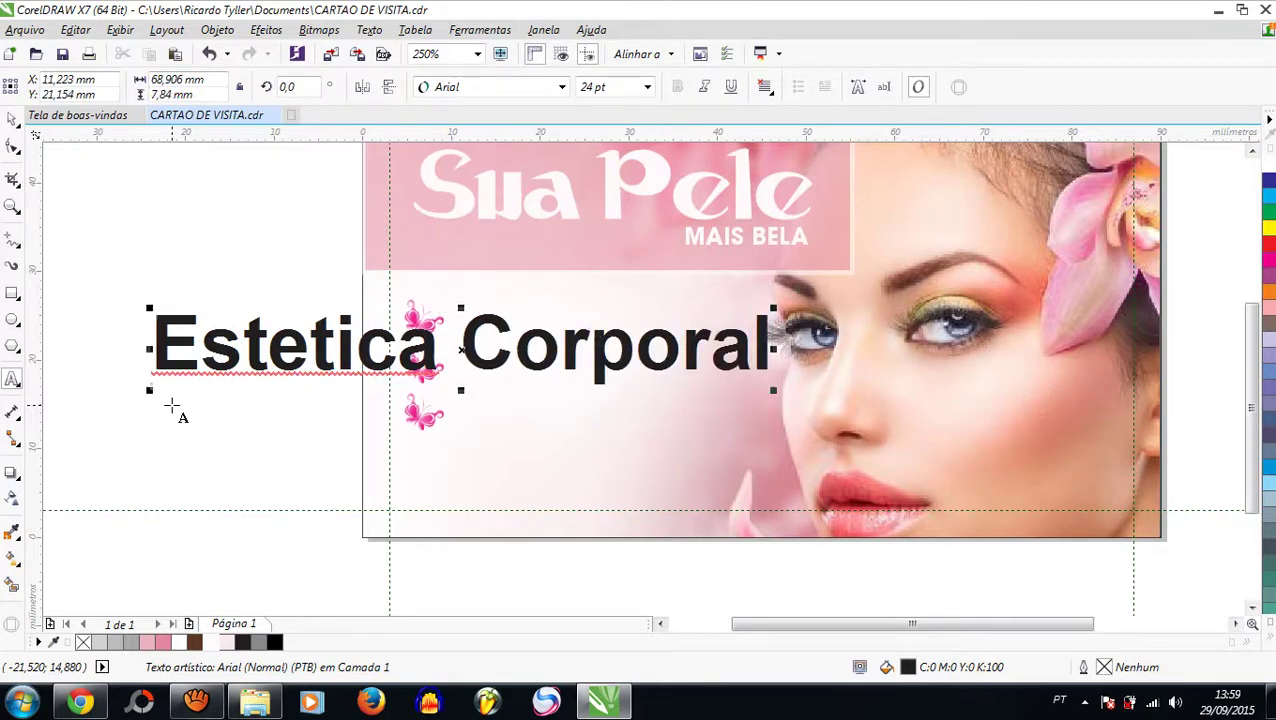
key(Return)
text(Dep)
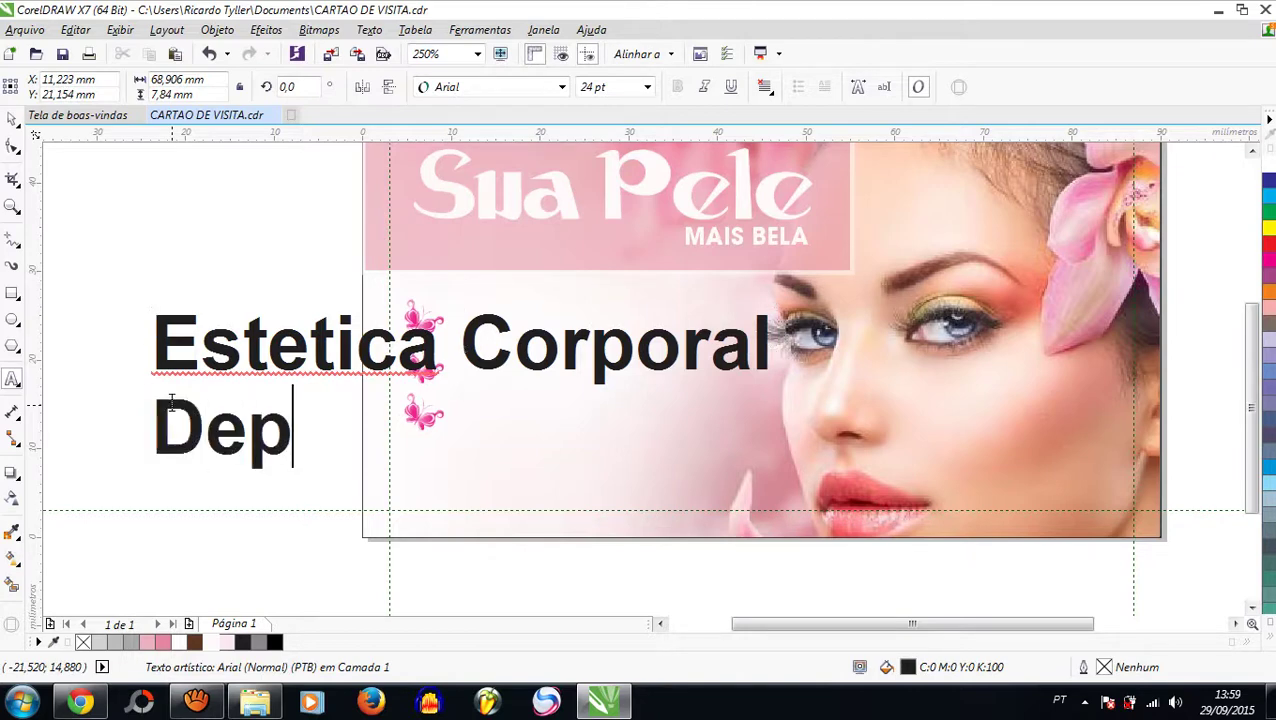
text(ilaçao)
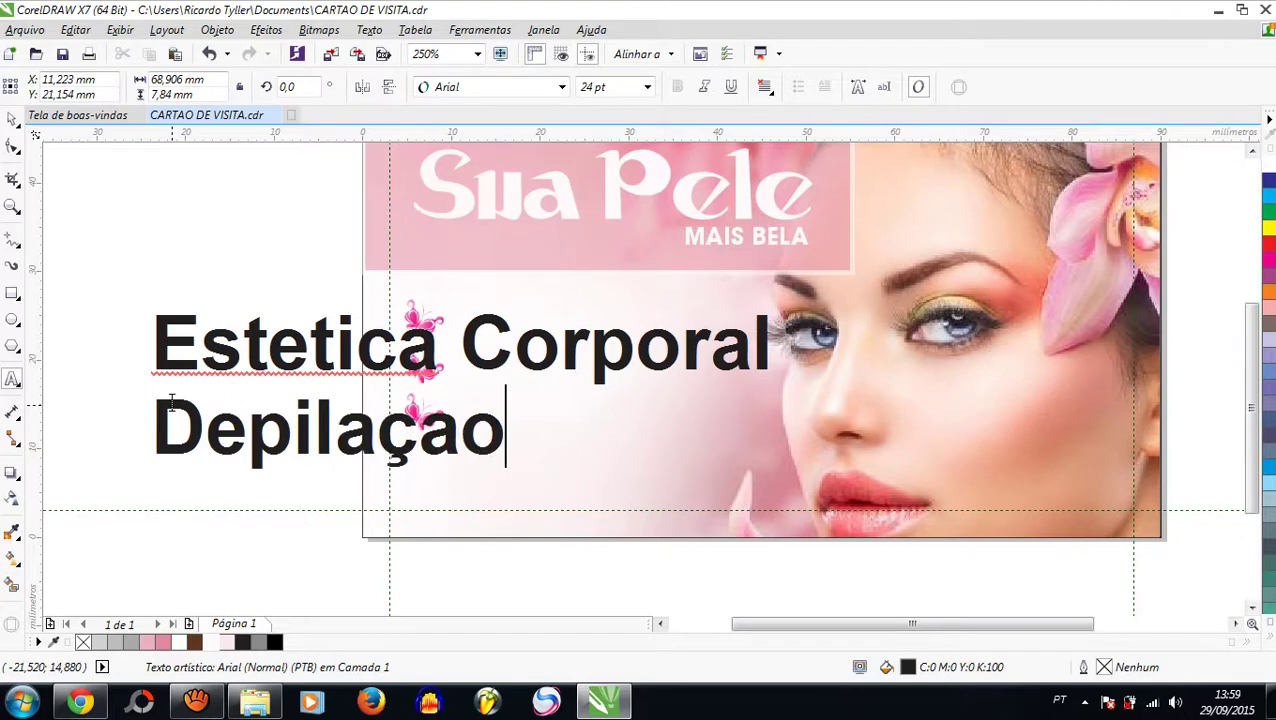
key(Escape)
key(BackSpace)
key(BackSpace)
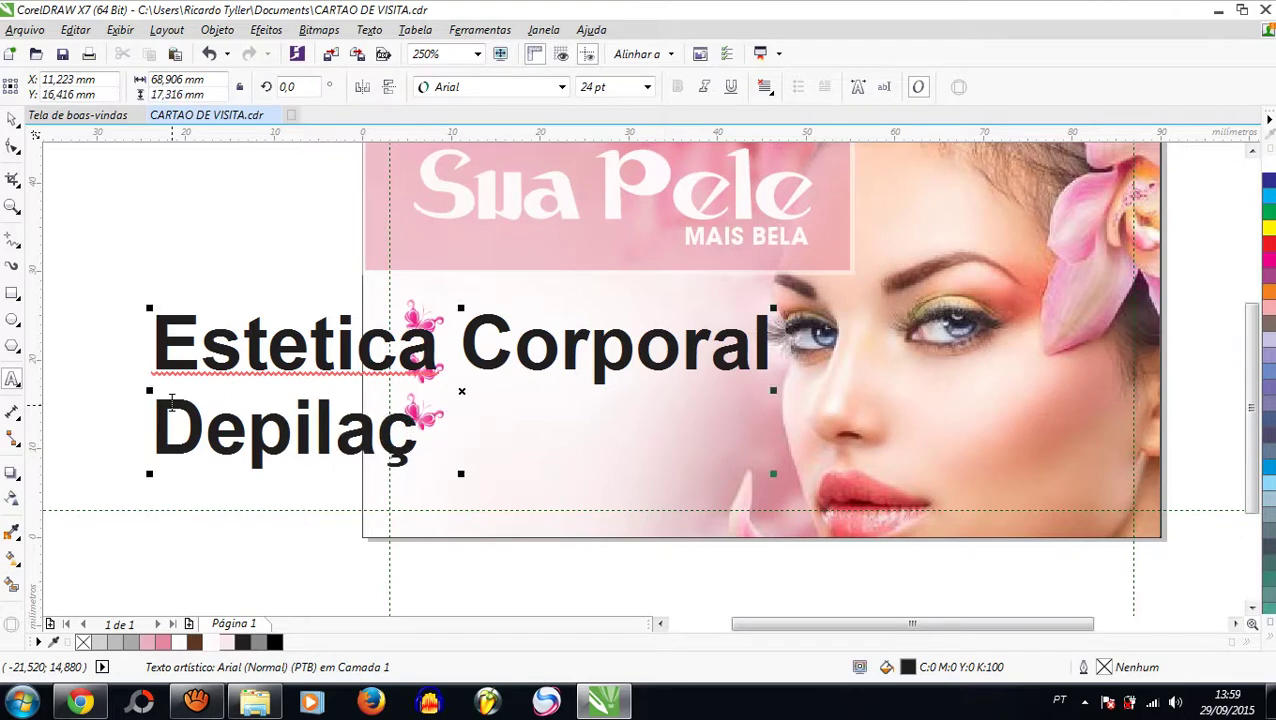
text(ão)
key(Escape)
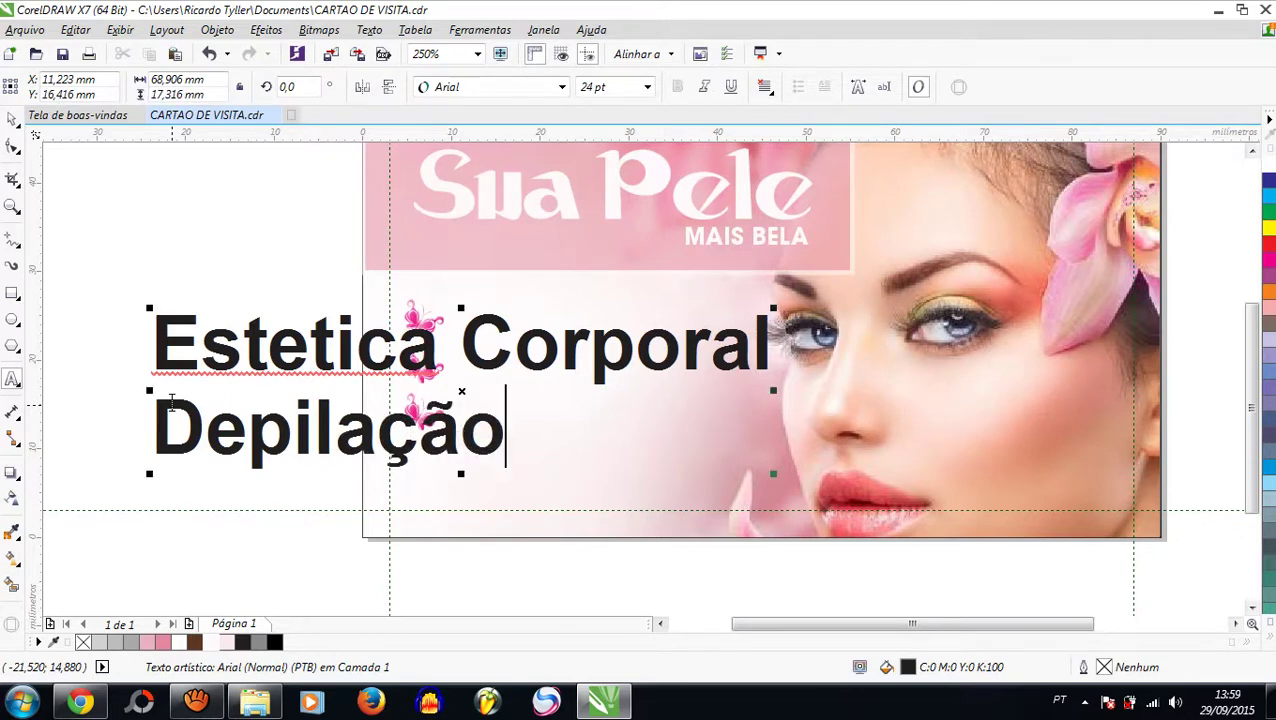
Step: Add 'Cabelereiro' as the third line and shrink the services text to about 65%
key(Return)
text(Cabele)
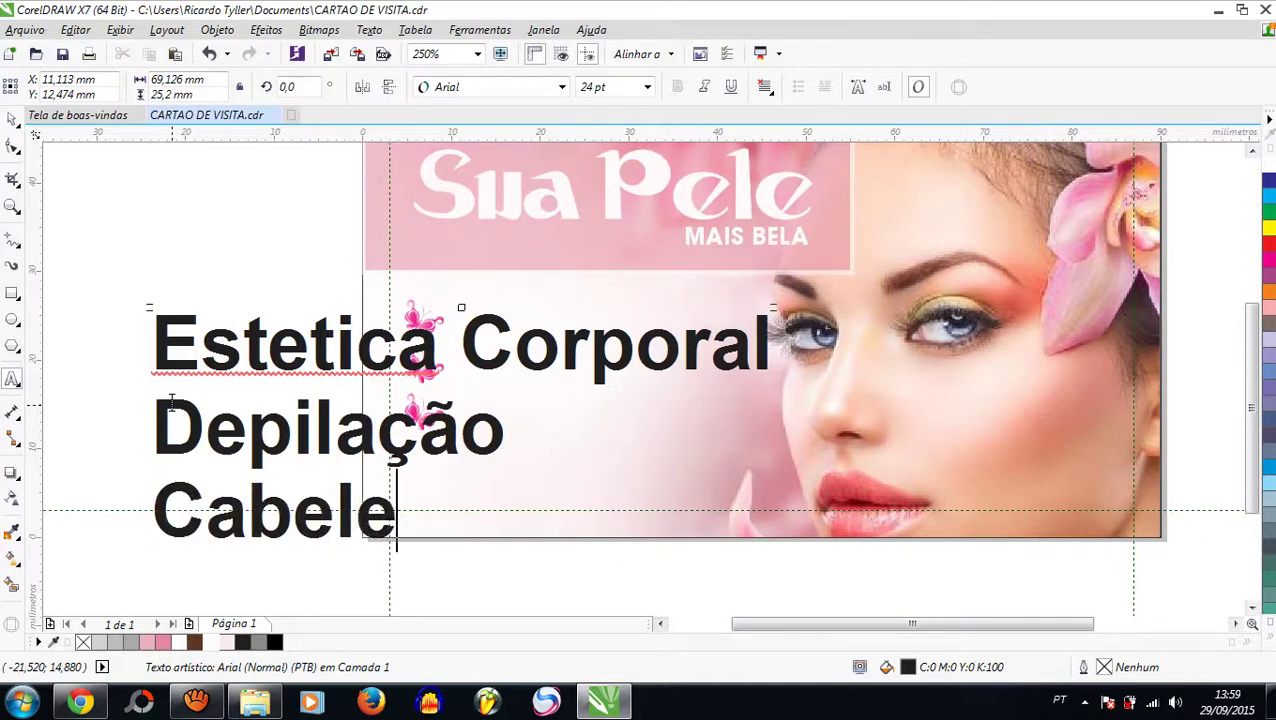
key(Escape)
text(reiro)
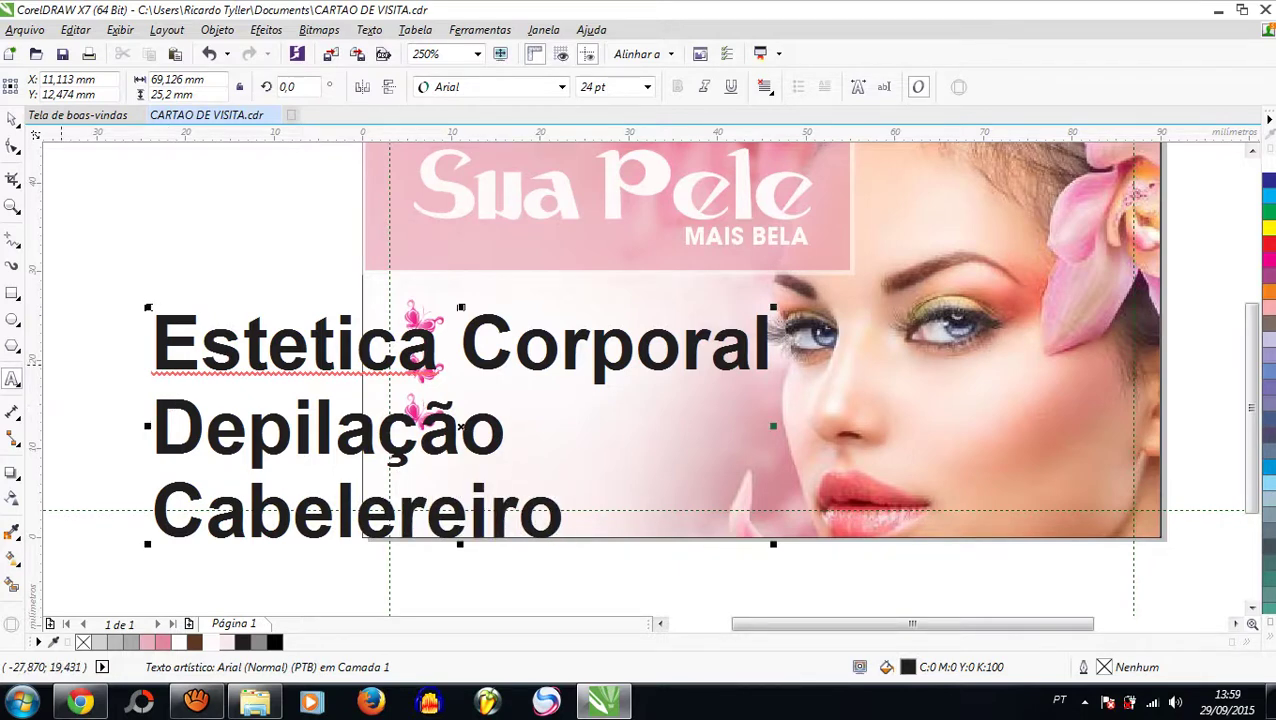
key(Escape)
scroll(240, 265, down, 1)
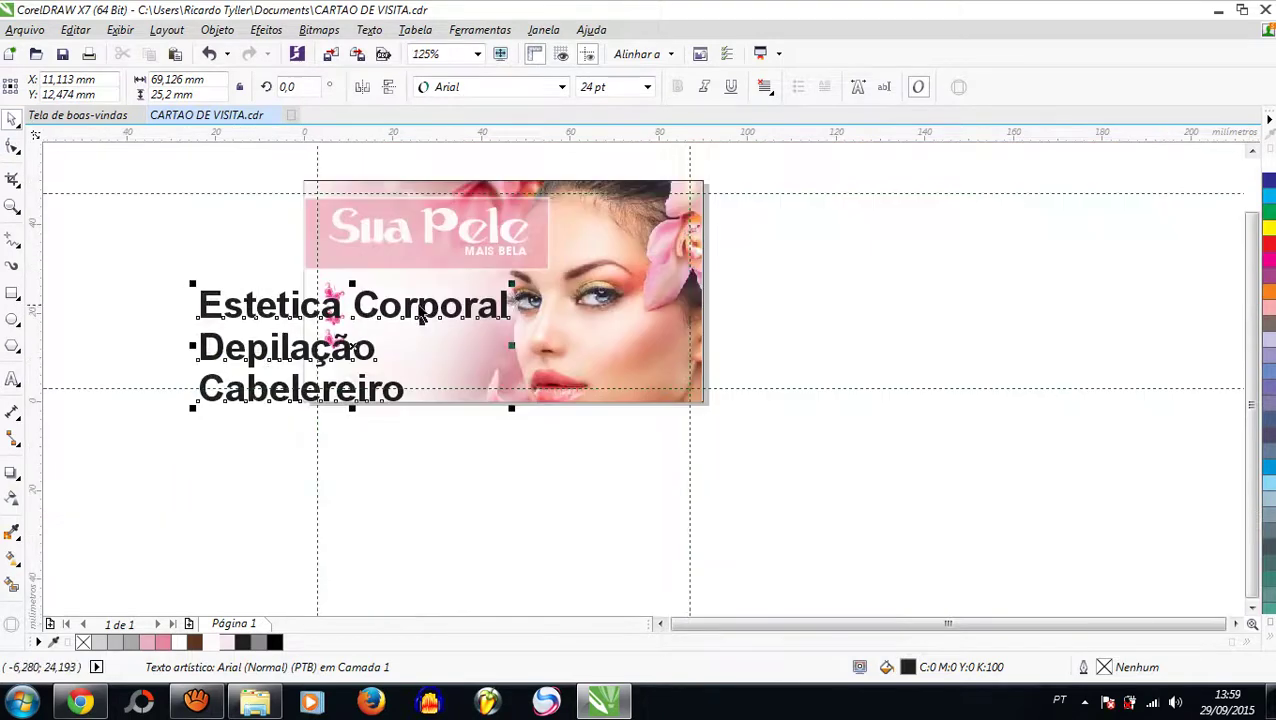
drag(512, 285, 413, 333)
Step: Move the services text next to the butterflies and shrink it to roughly 10 pt
drag(266, 349, 418, 300)
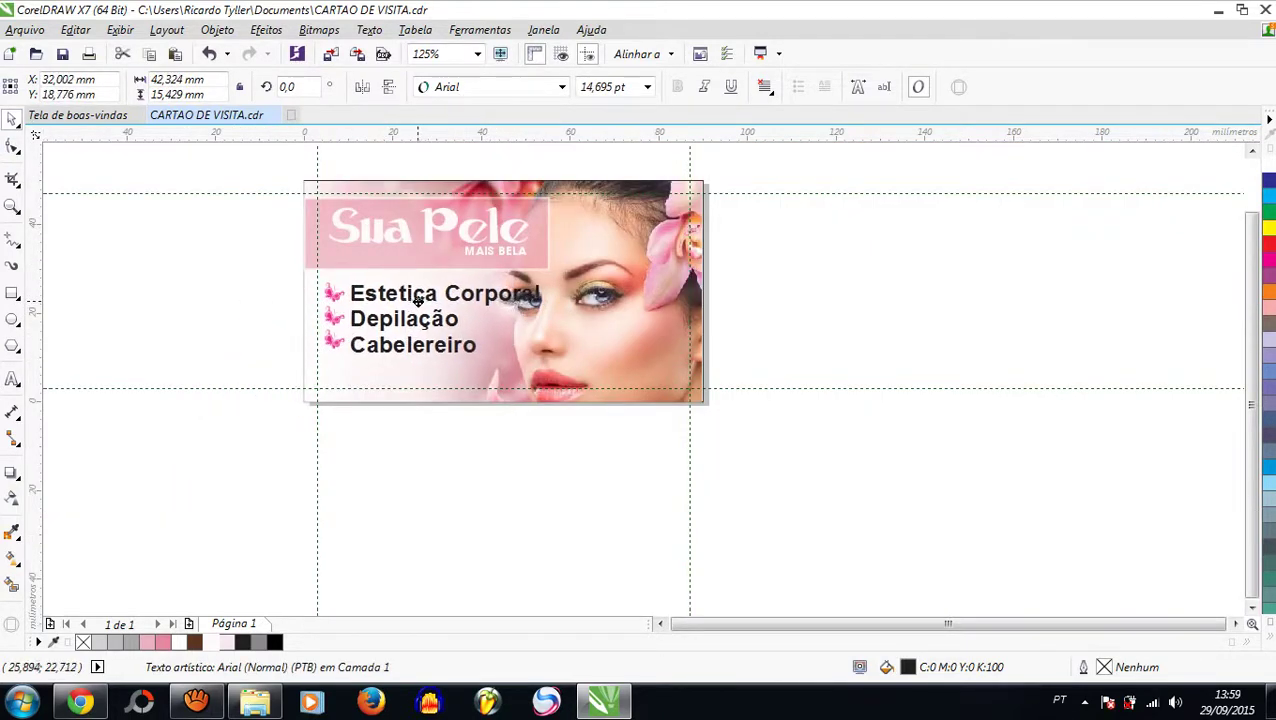
scroll(418, 300, up, 1)
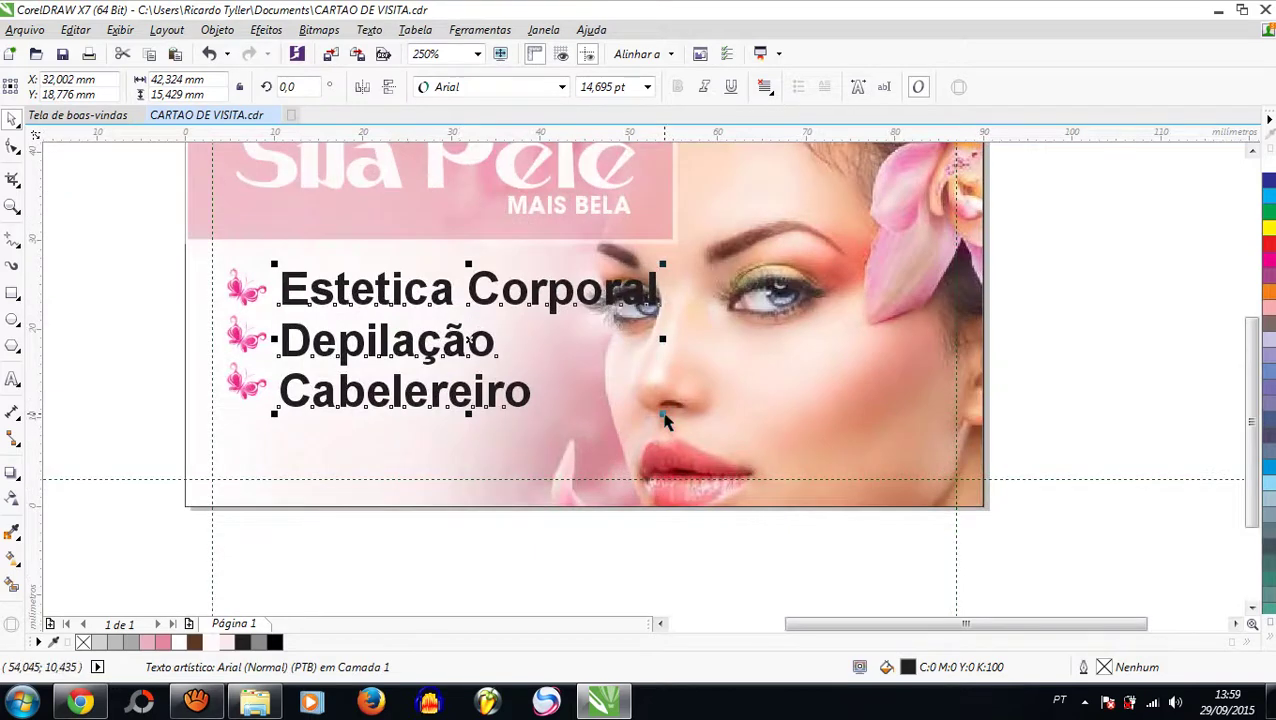
drag(664, 418, 584, 386)
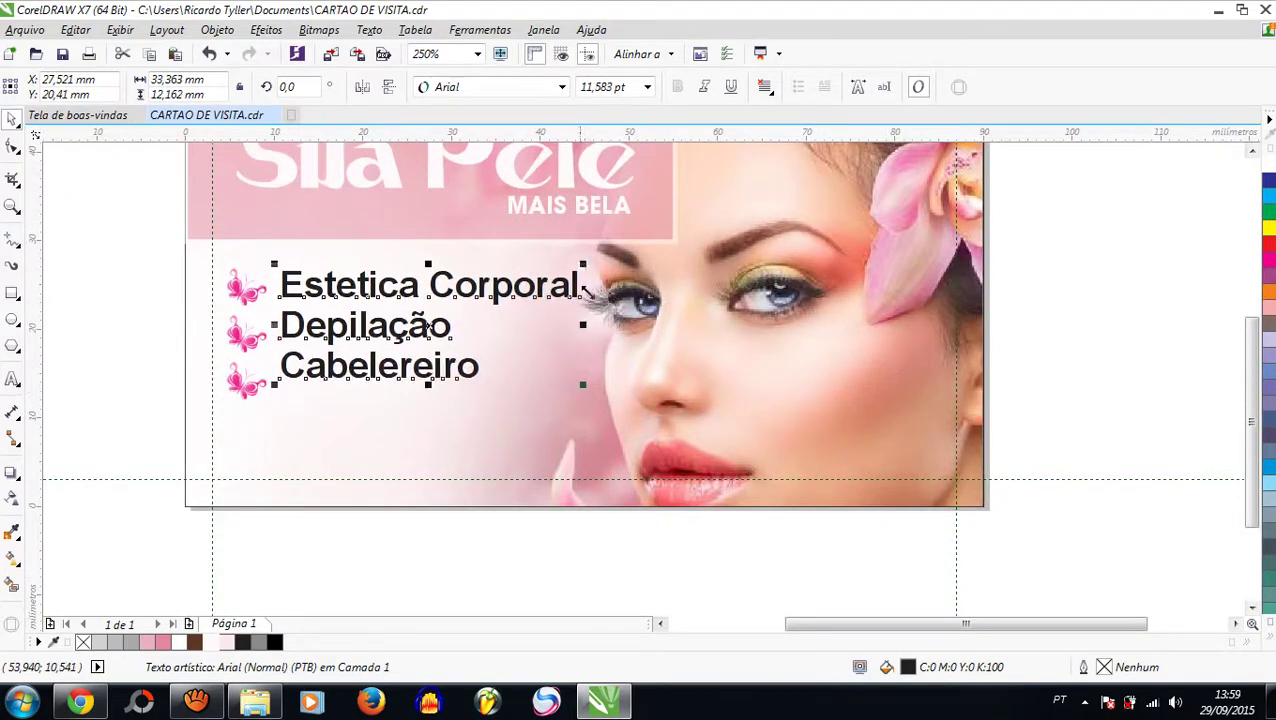
drag(583, 264, 549, 277)
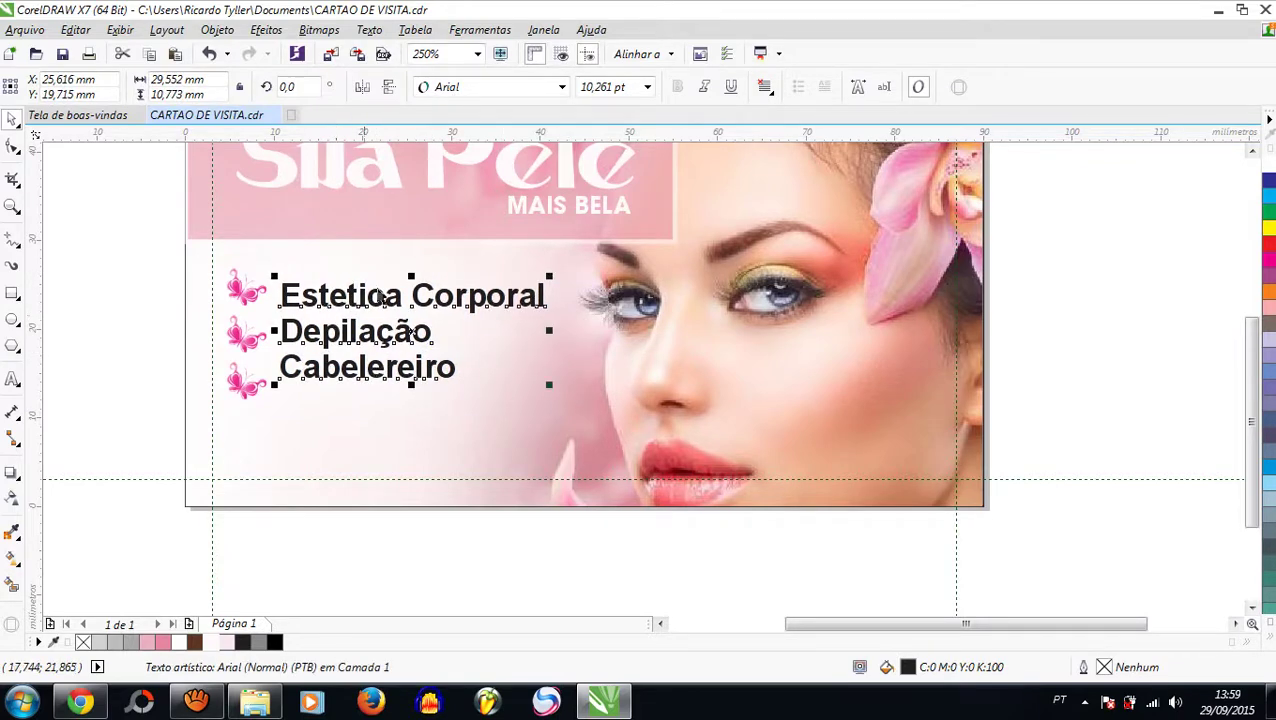
Step: Change the services text font to Arial Narrow (Normal)
click(563, 88)
mouse_move(540, 168)
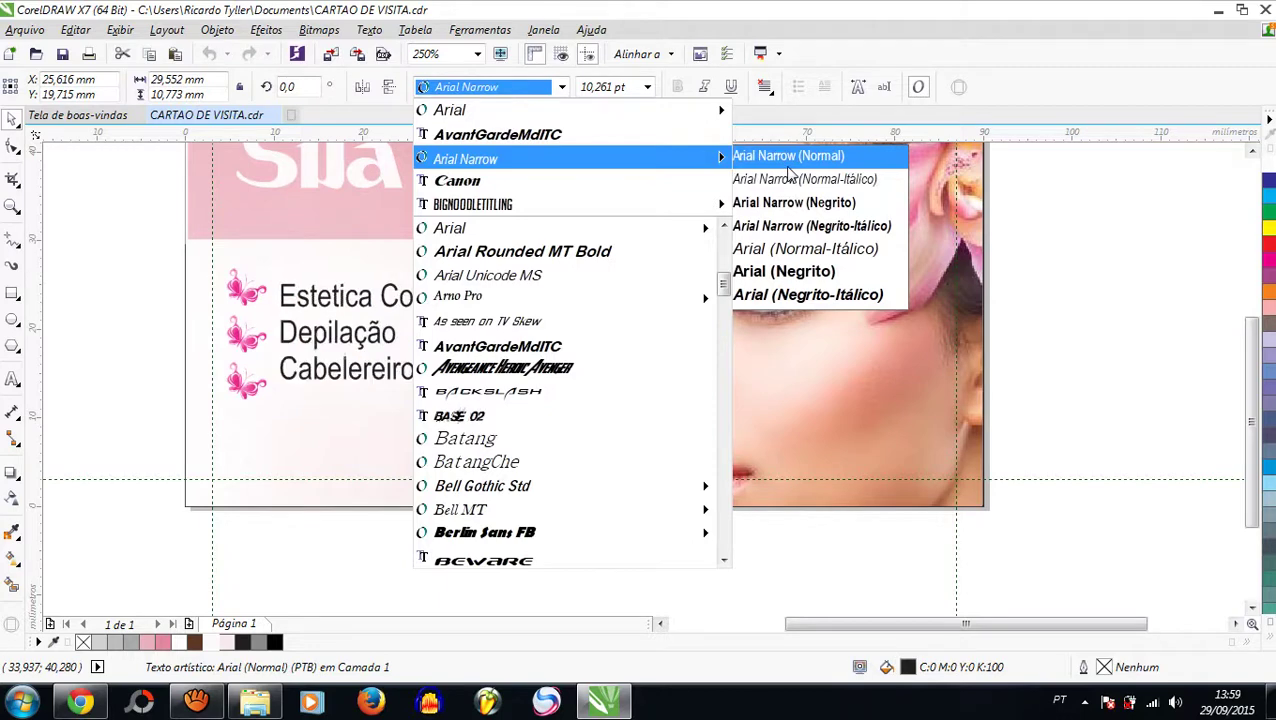
click(789, 162)
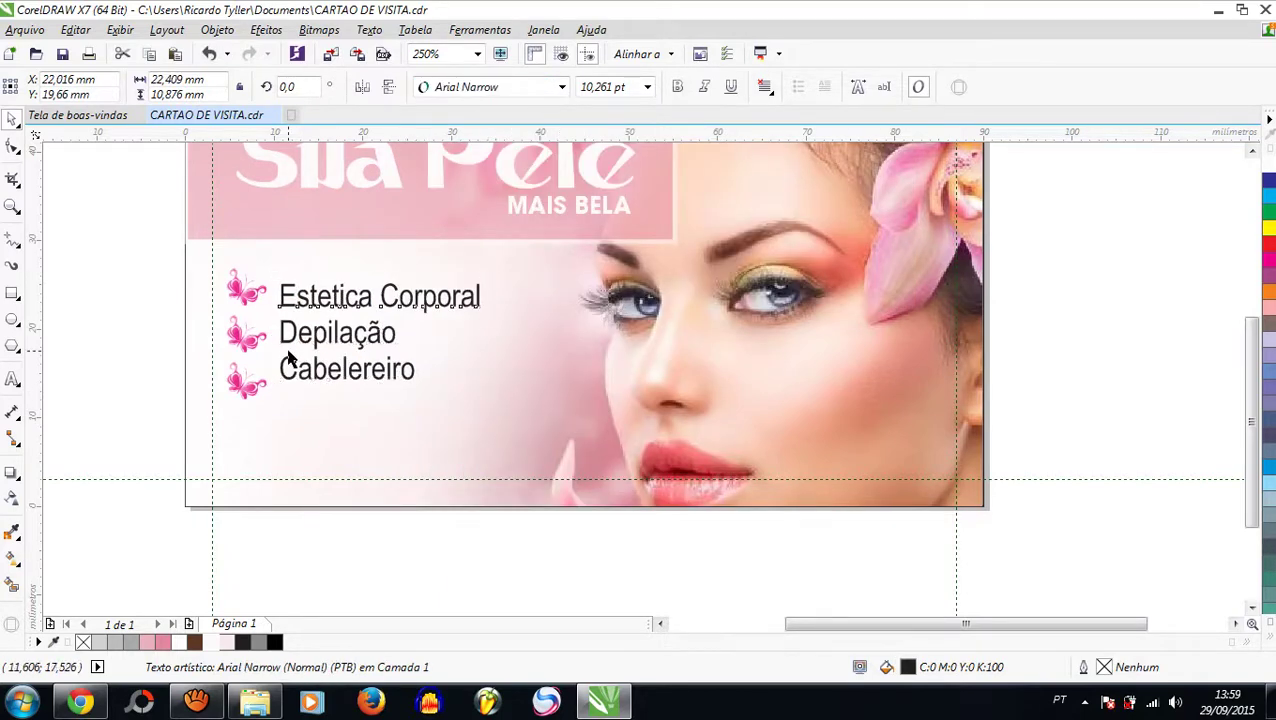
drag(134, 242, 506, 318)
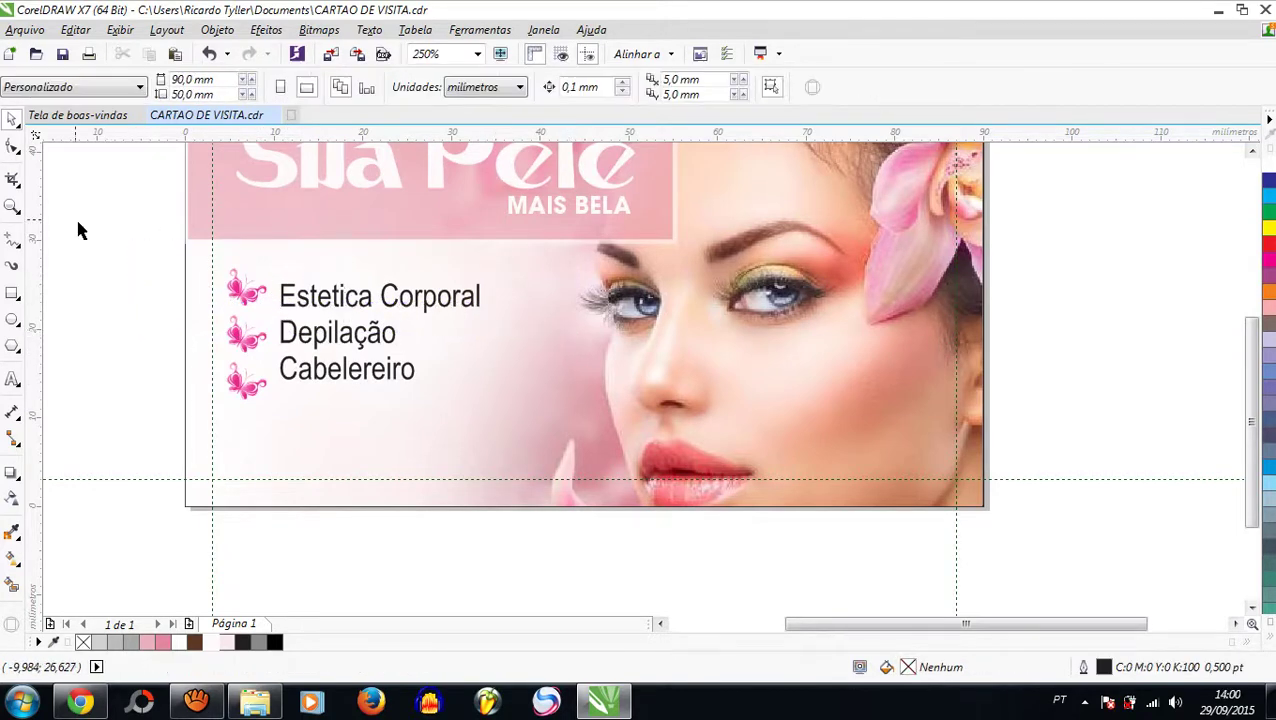
Step: Top-align Estetica Corporal and Cabelereiro with their butterflies using T
drag(76, 216, 555, 322)
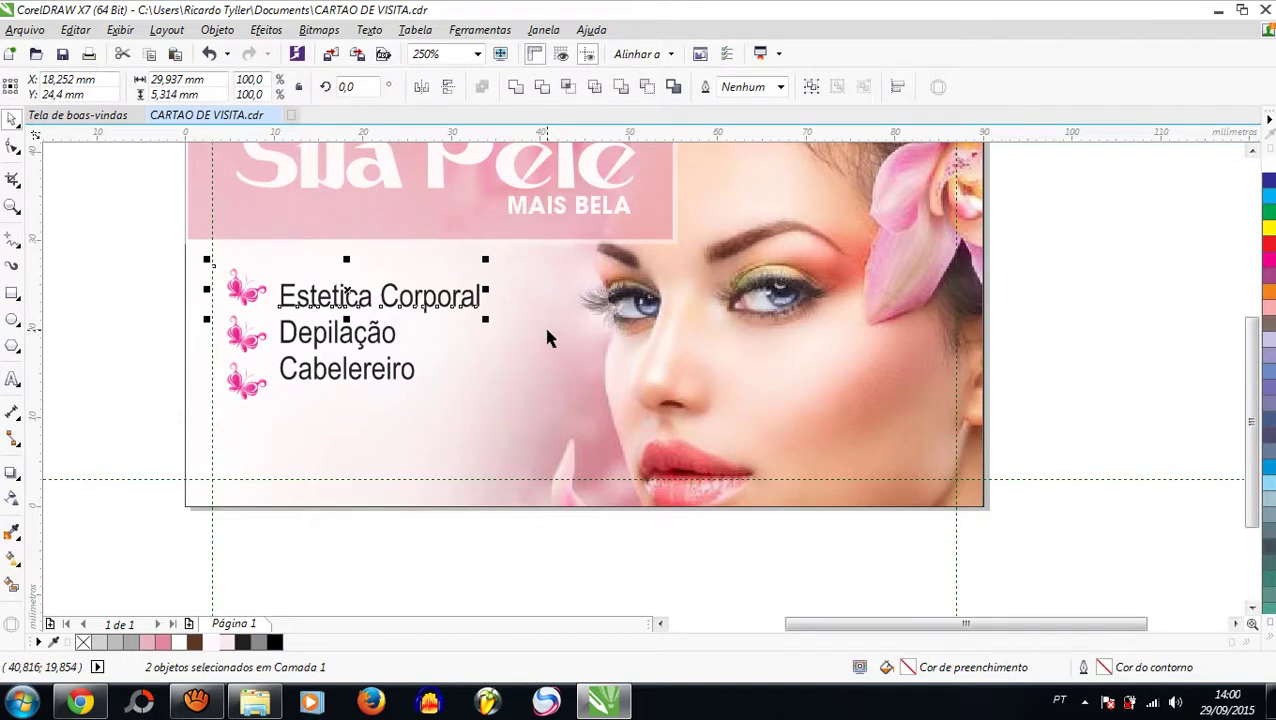
key(t)
click(125, 311)
drag(125, 311, 440, 367)
drag(118, 353, 489, 416)
key(t)
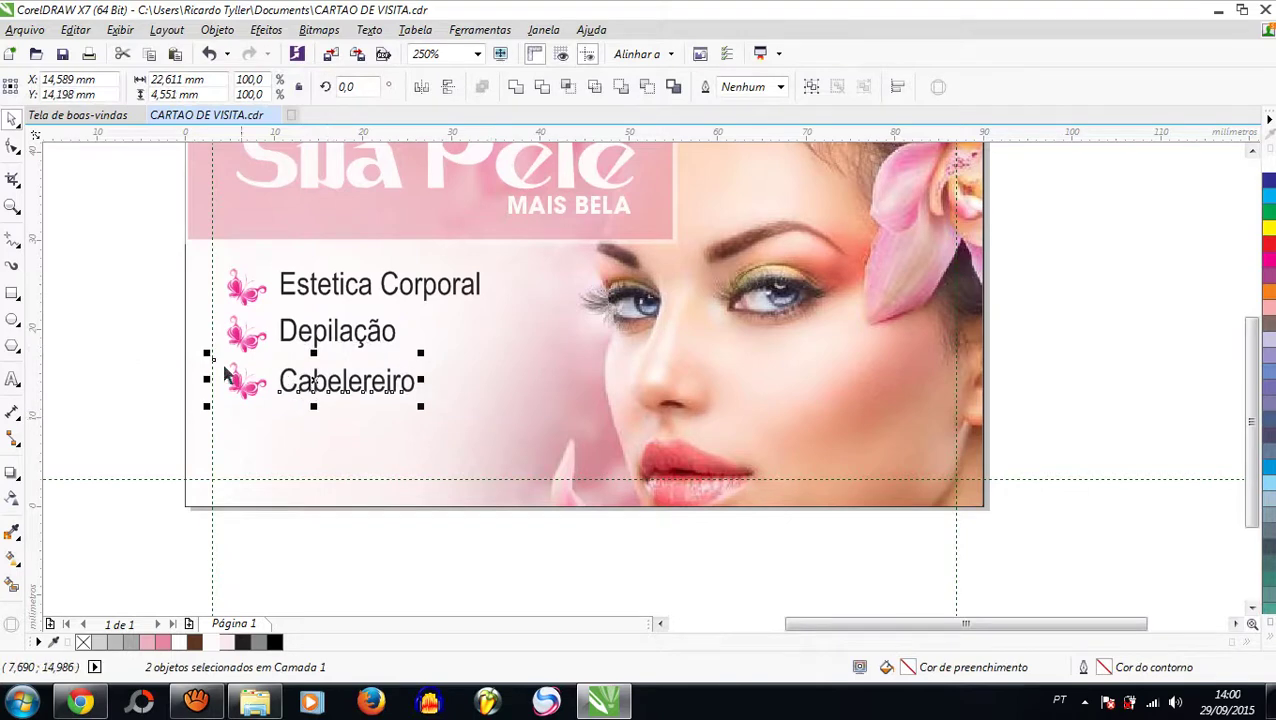
click(68, 288)
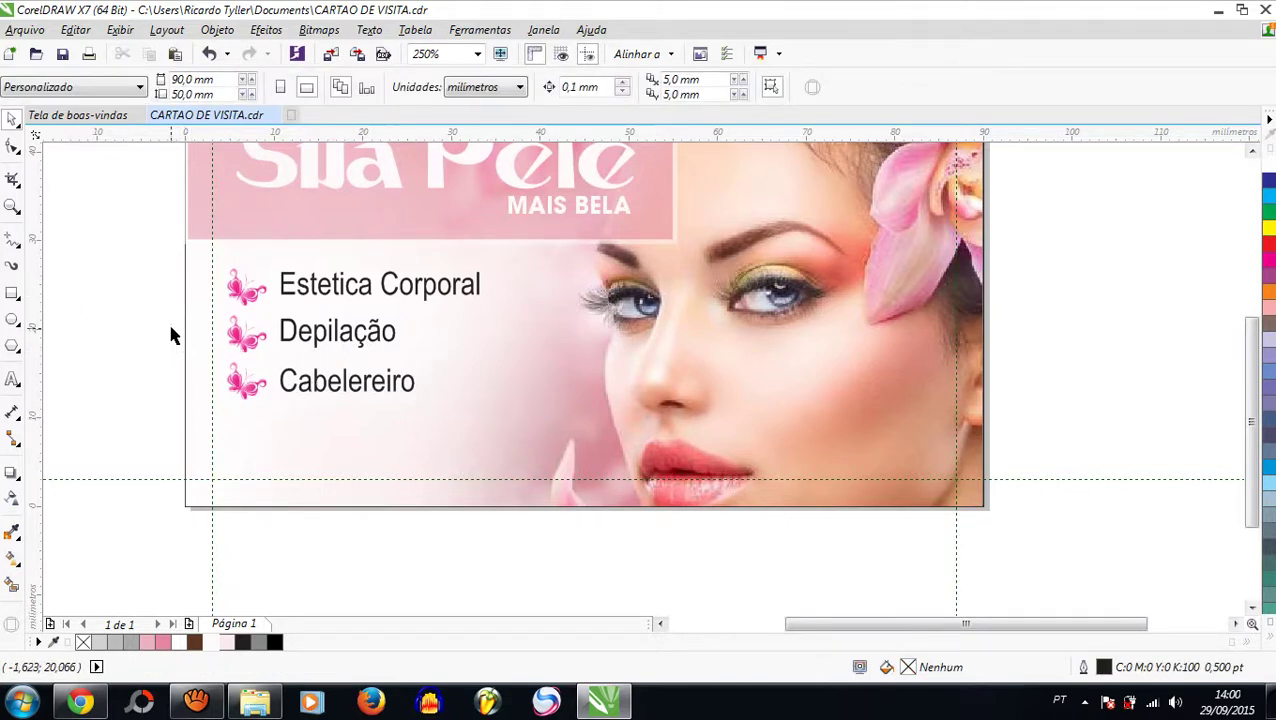
Step: Select the whole services list with its butterflies and shrink it proportionally
drag(144, 310, 181, 343)
scroll(345, 385, down, 1)
scroll(360, 345, up, 1)
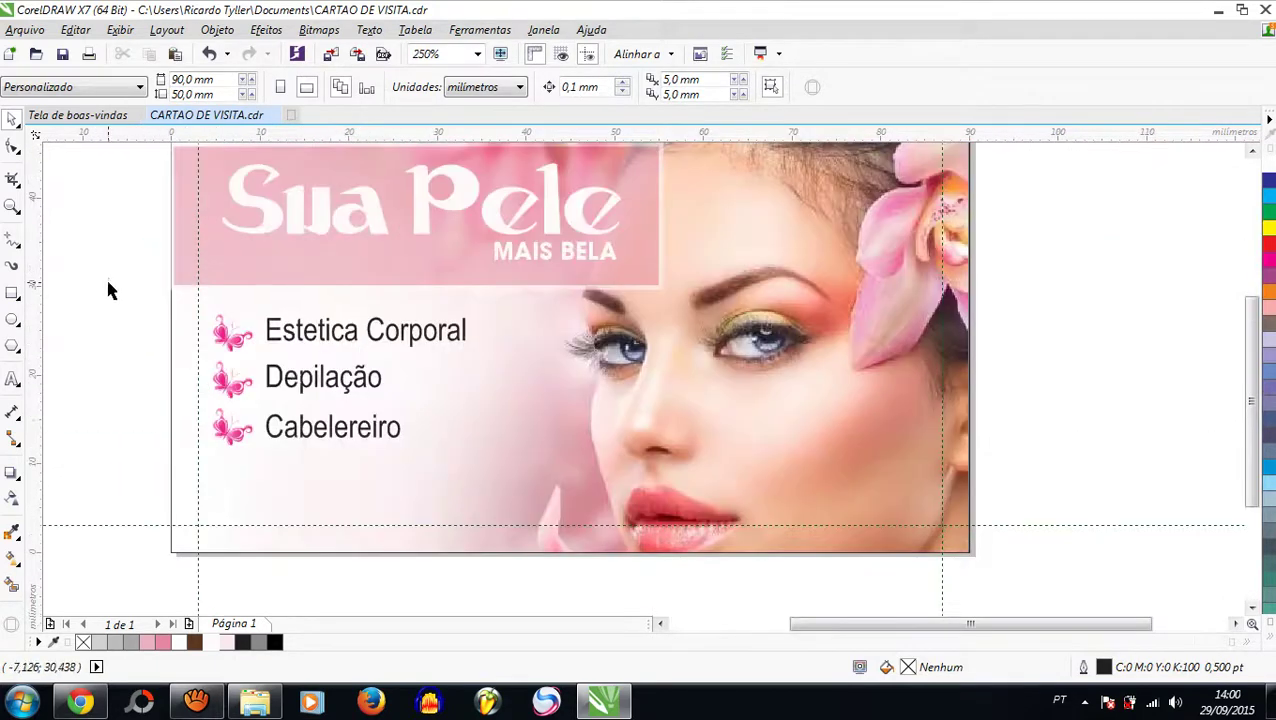
drag(110, 290, 482, 465)
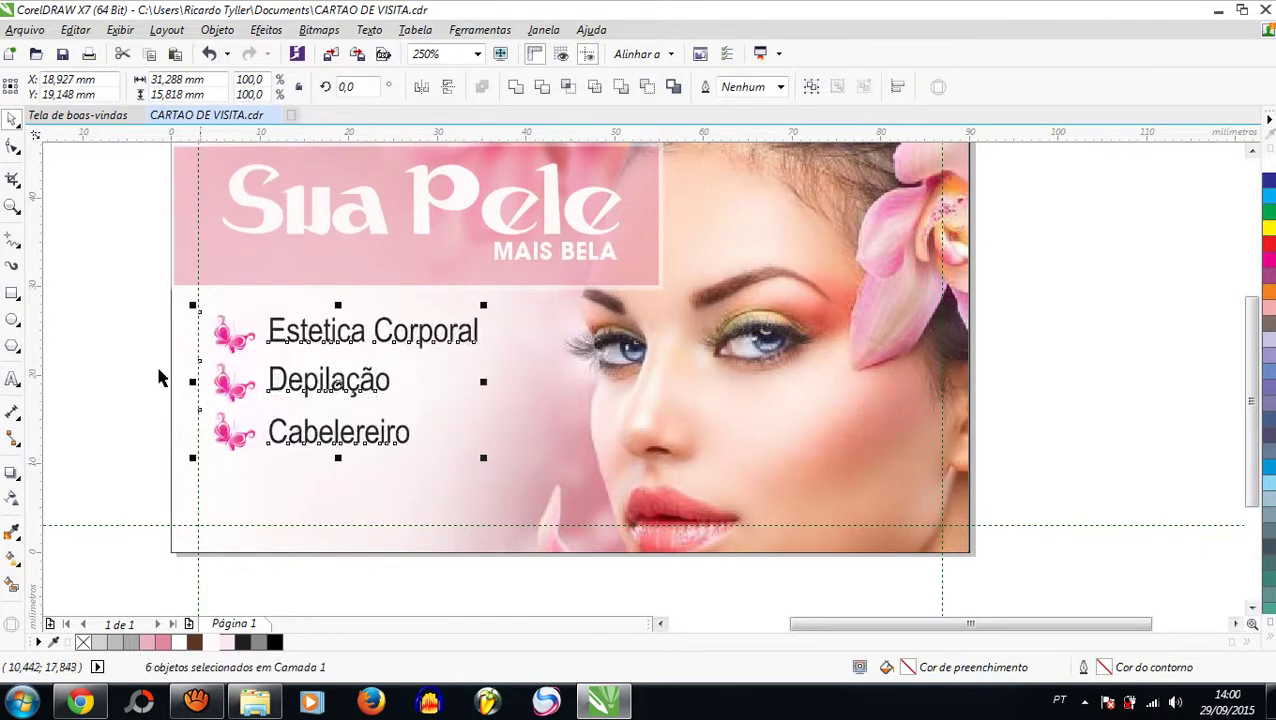
click(82, 360)
drag(147, 358, 496, 472)
click(122, 320)
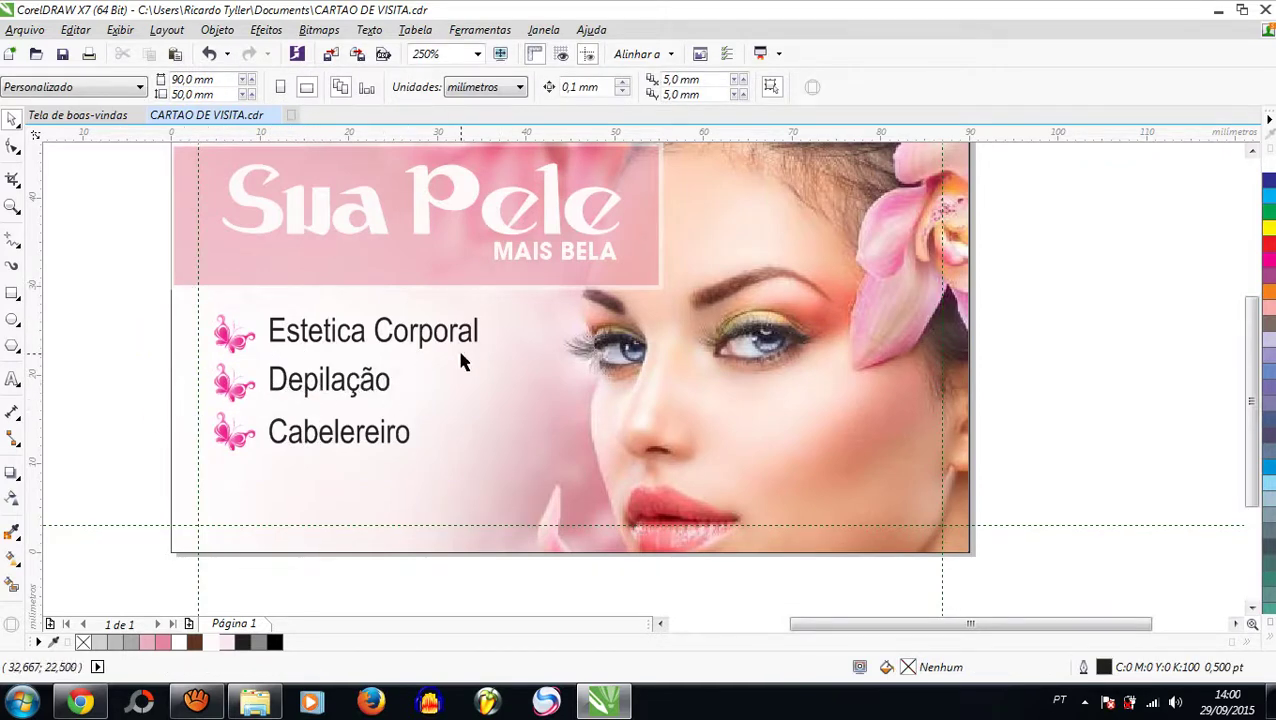
drag(121, 303, 557, 457)
drag(483, 305, 401, 346)
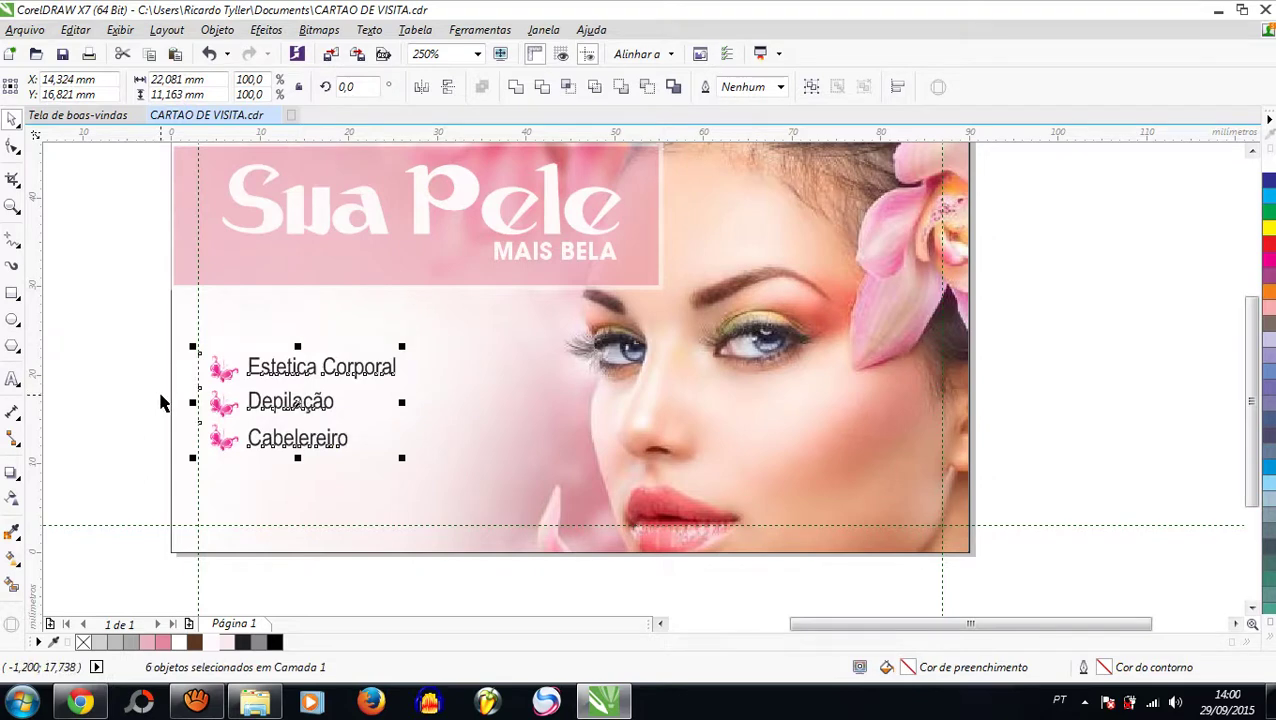
Step: Remove the stray copy of the list and undo the shrink to restore its larger size
drag(297, 412, 493, 413)
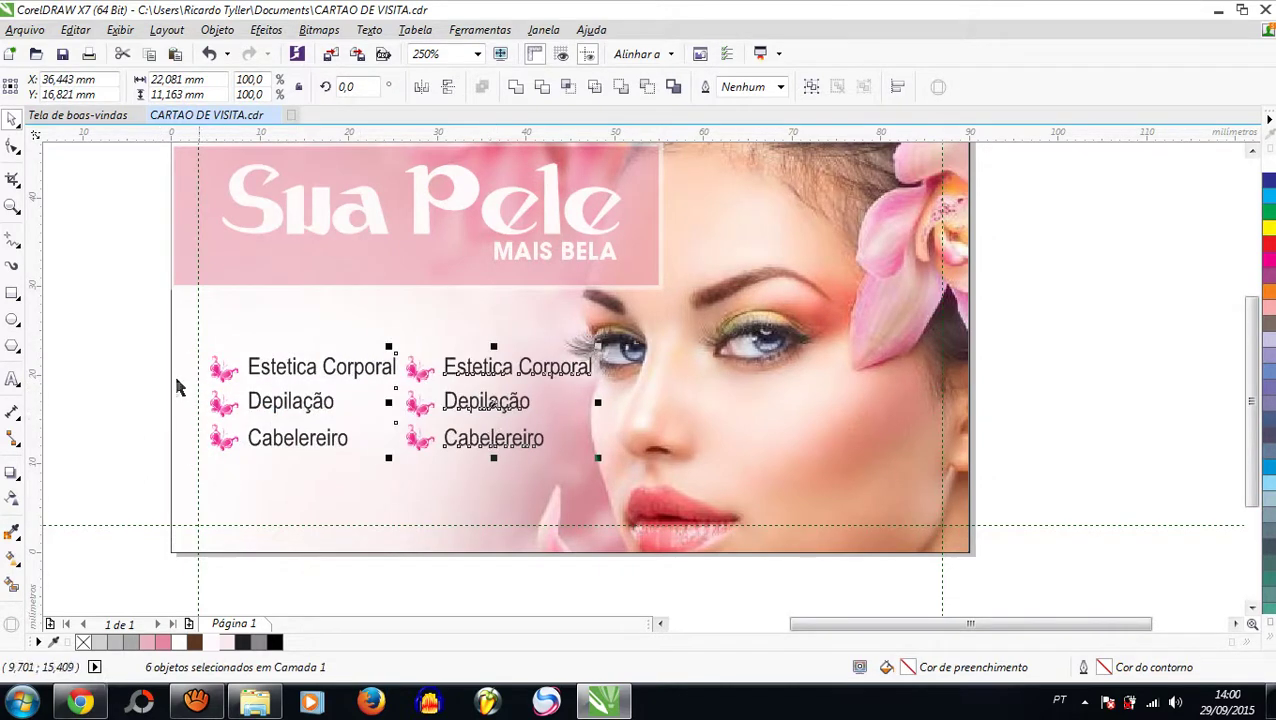
key(Delete)
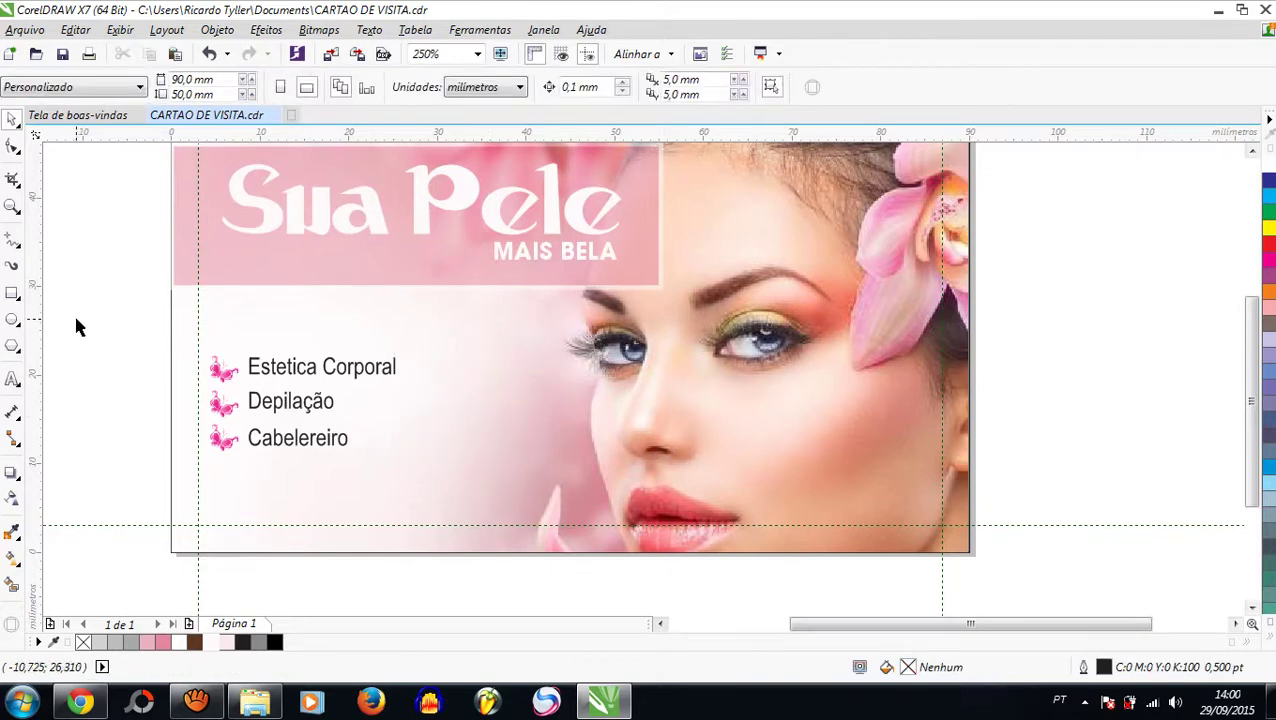
key(ctrl+z)
key(ctrl+z)
click(72, 328)
key(ctrl+z)
click(72, 328)
Step: Move the Depilação and Cabelereiro rows up slightly to even the row spacing
drag(69, 306, 519, 481)
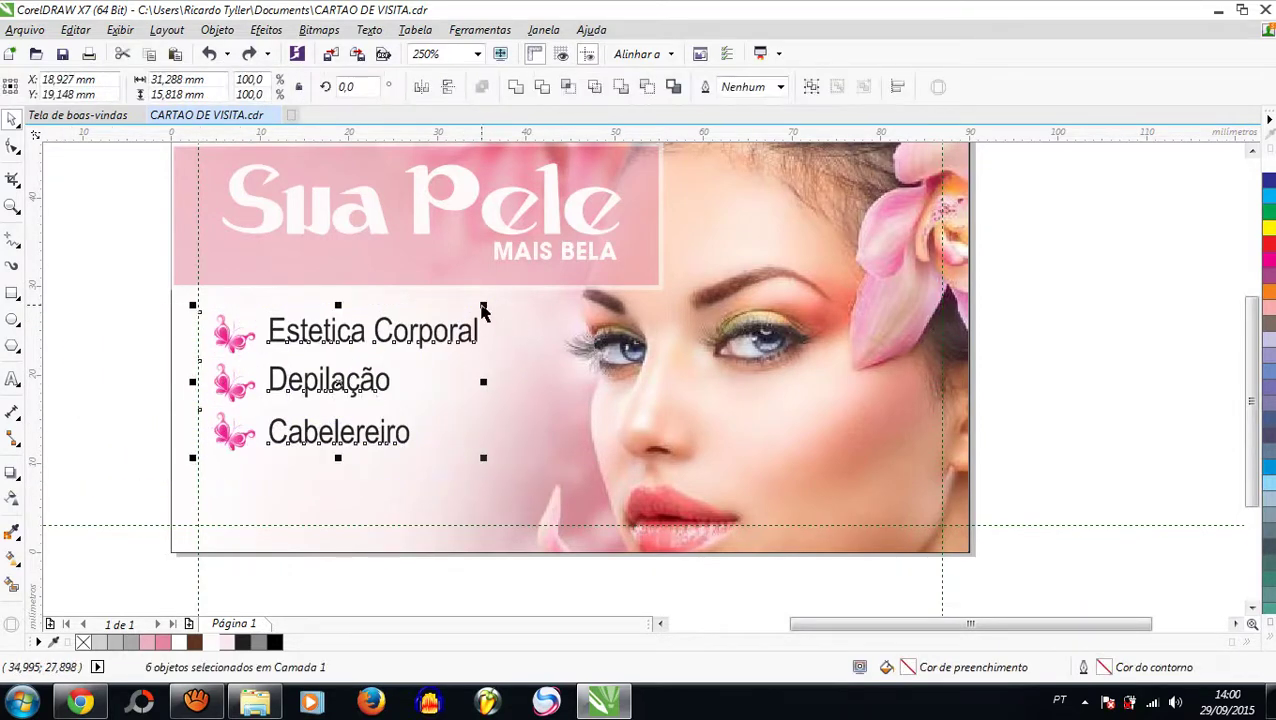
drag(85, 333, 490, 507)
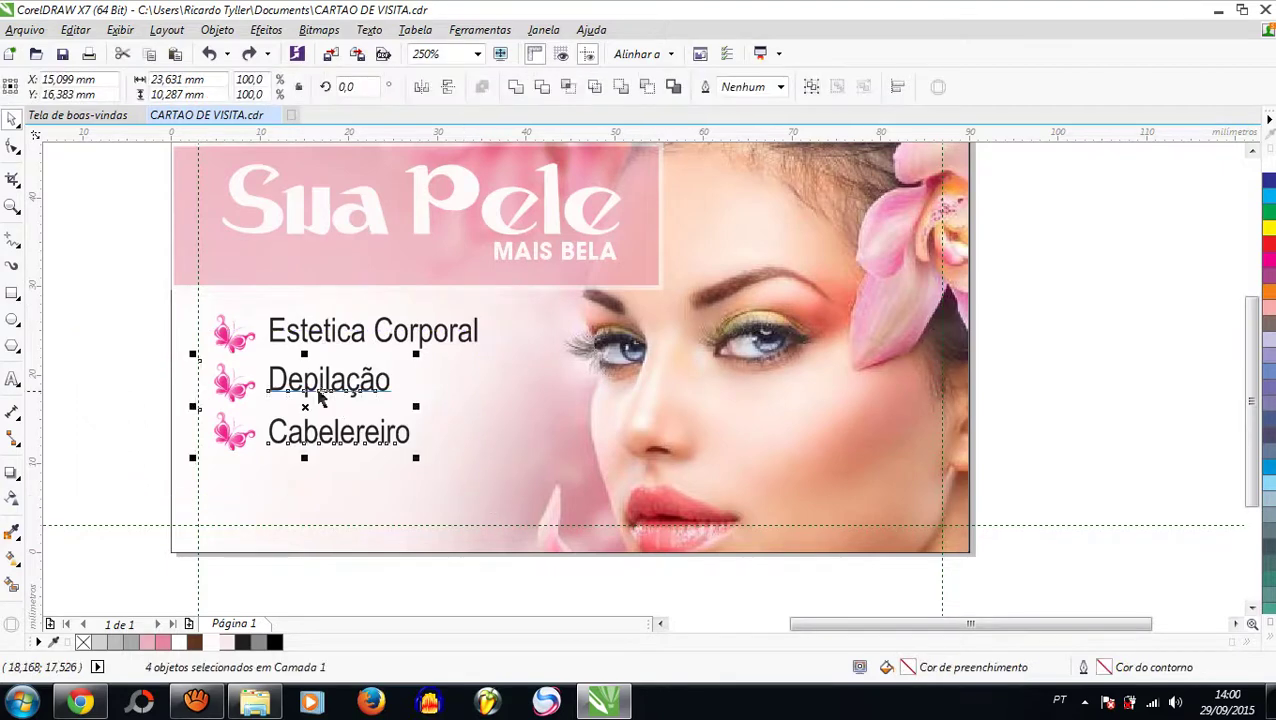
drag(318, 396, 317, 384)
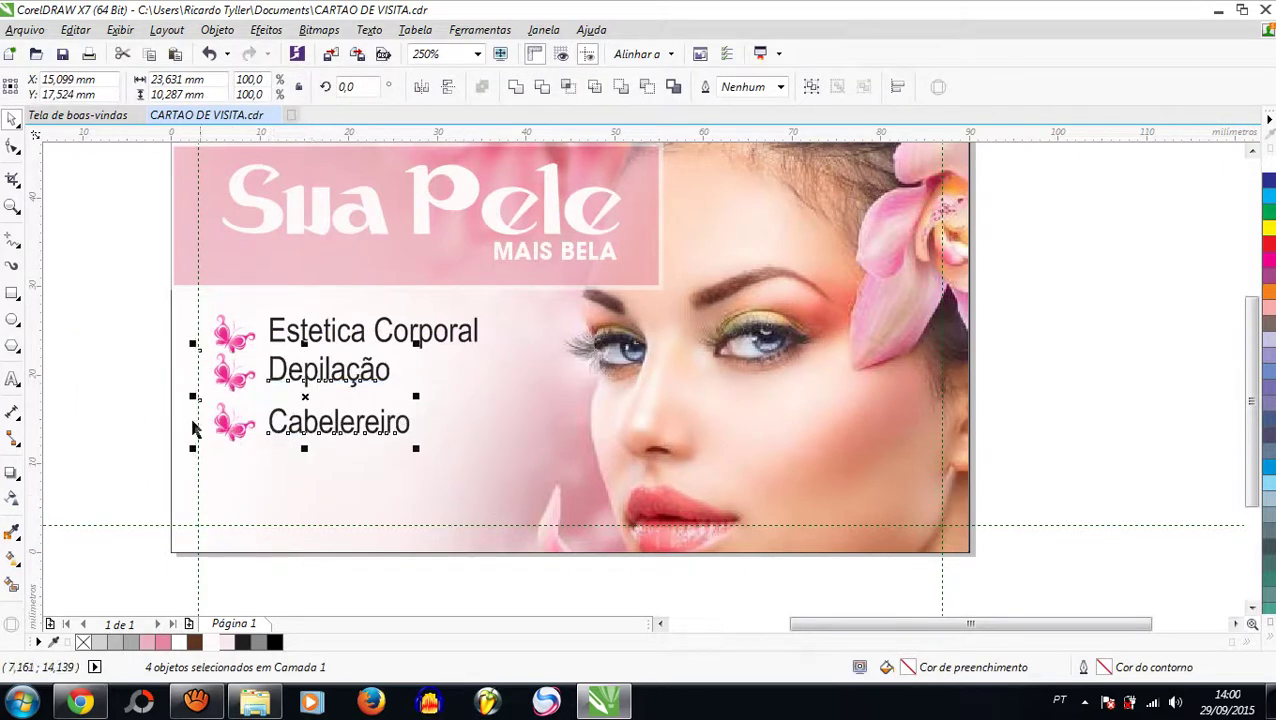
drag(113, 387, 339, 413)
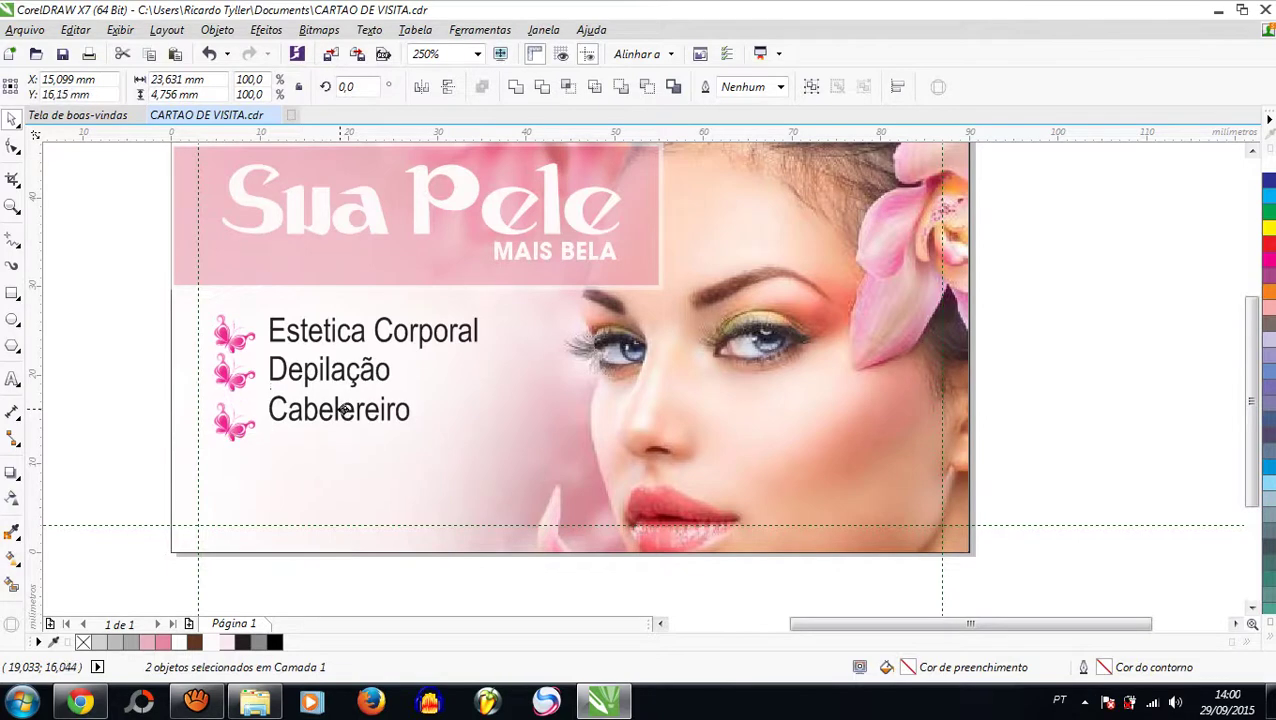
click(55, 380)
scroll(339, 399, down, 2)
scroll(338, 398, up, 2)
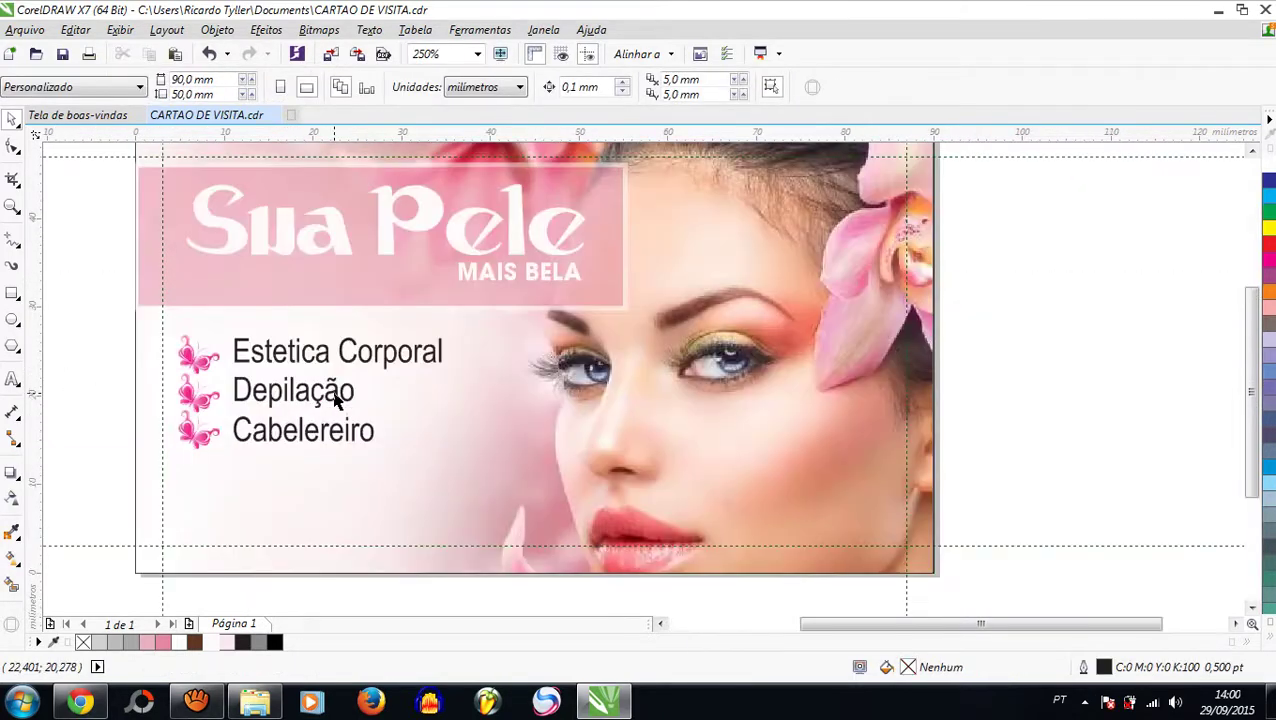
Step: Group the three service lines and their three butterflies into one object with Ctrl+G
key(ctrl+z)
click(77, 319)
scroll(268, 376, down, 2)
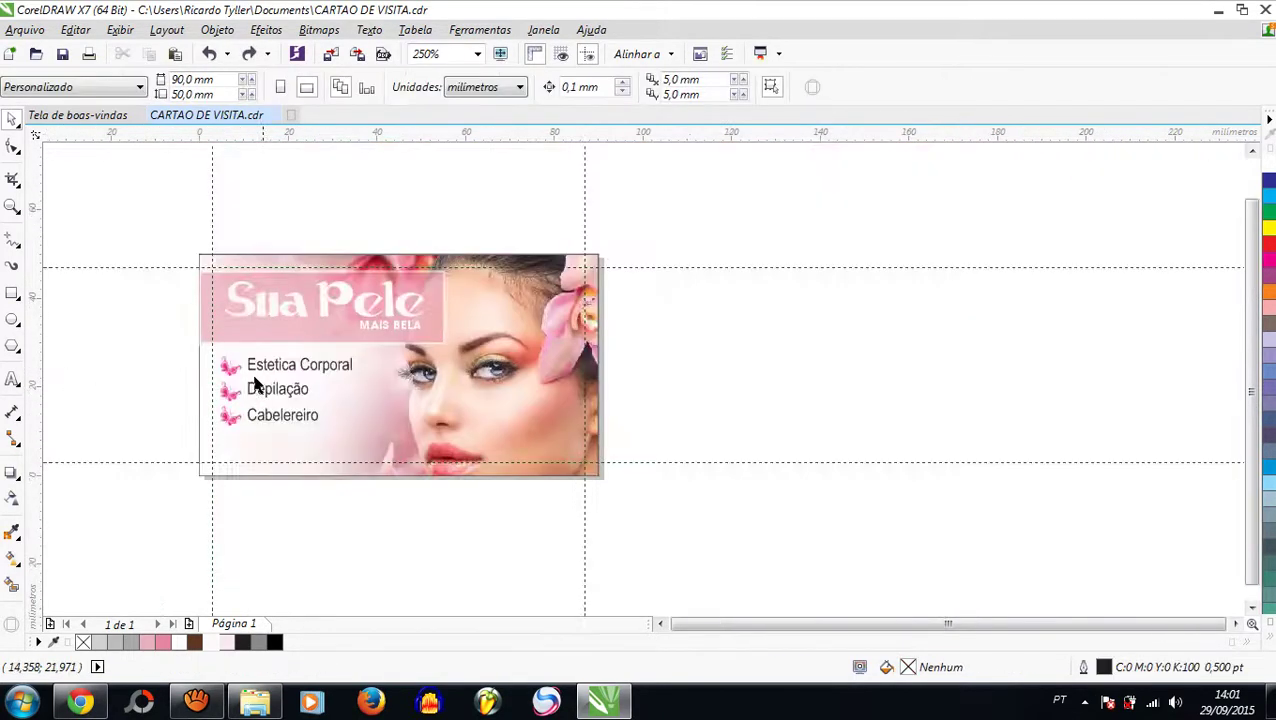
drag(130, 338, 413, 449)
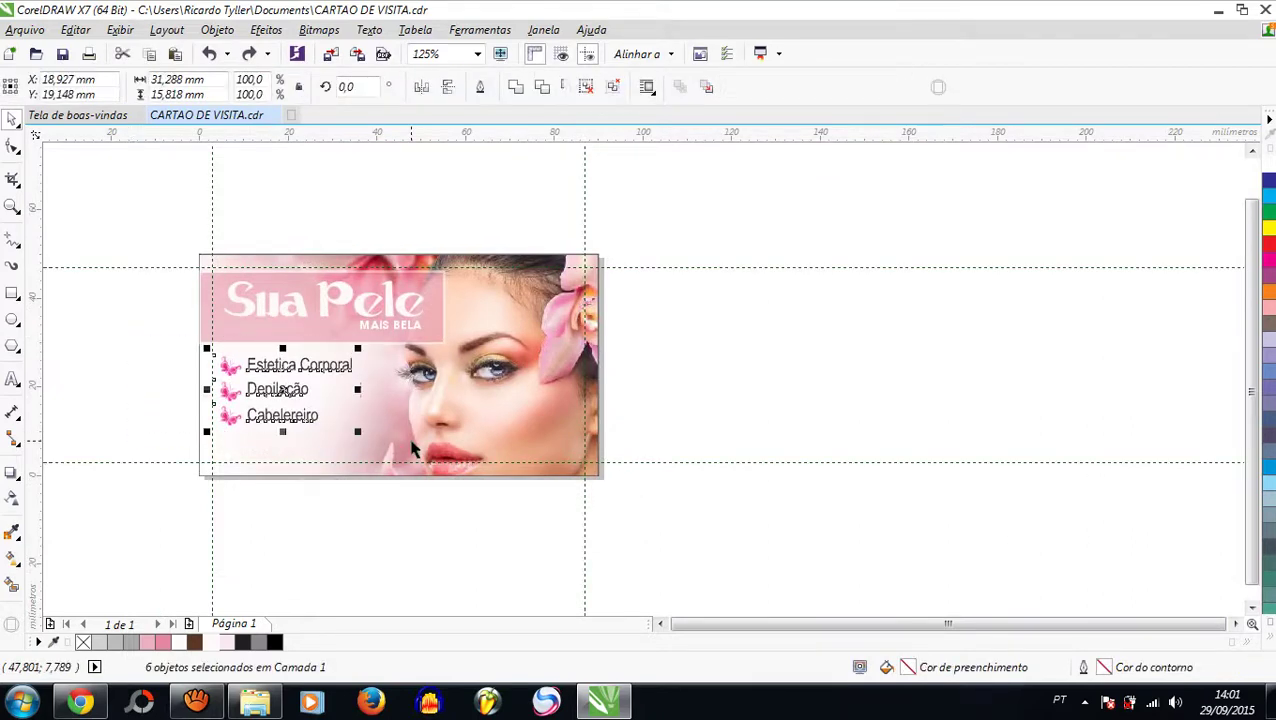
key(ctrl+g)
click(143, 316)
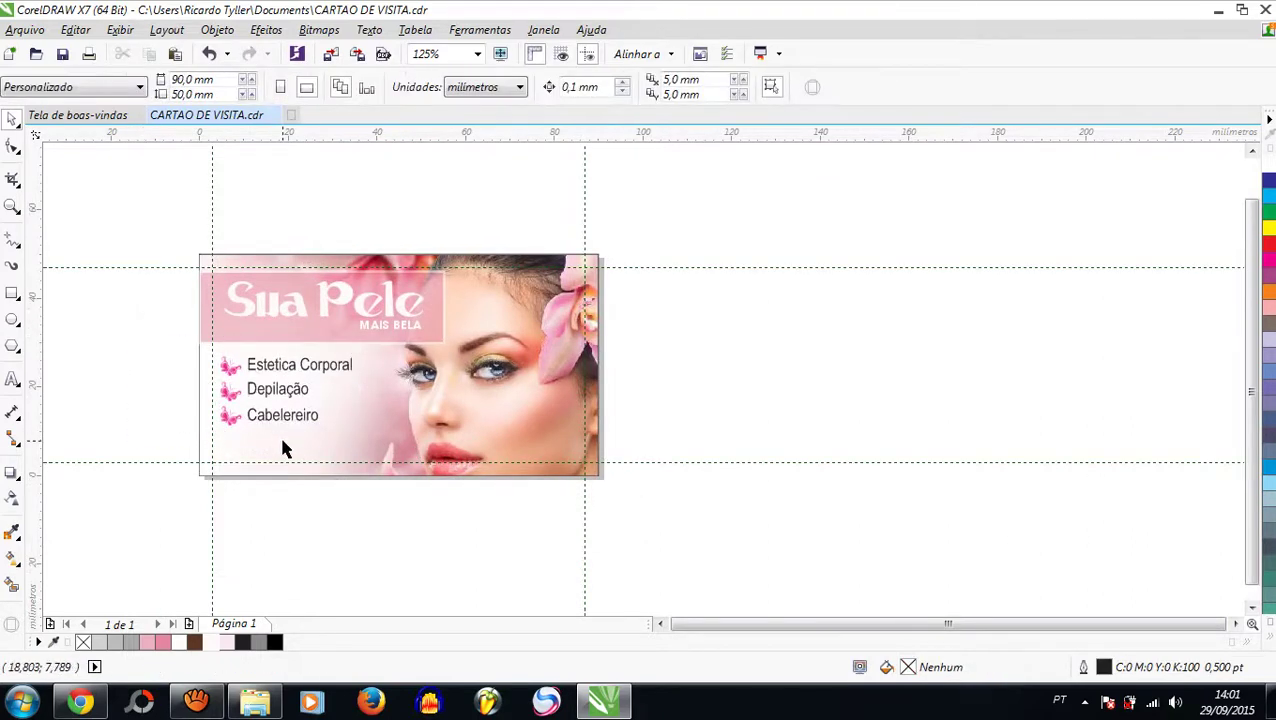
scroll(283, 449, up, 2)
scroll(265, 445, down, 2)
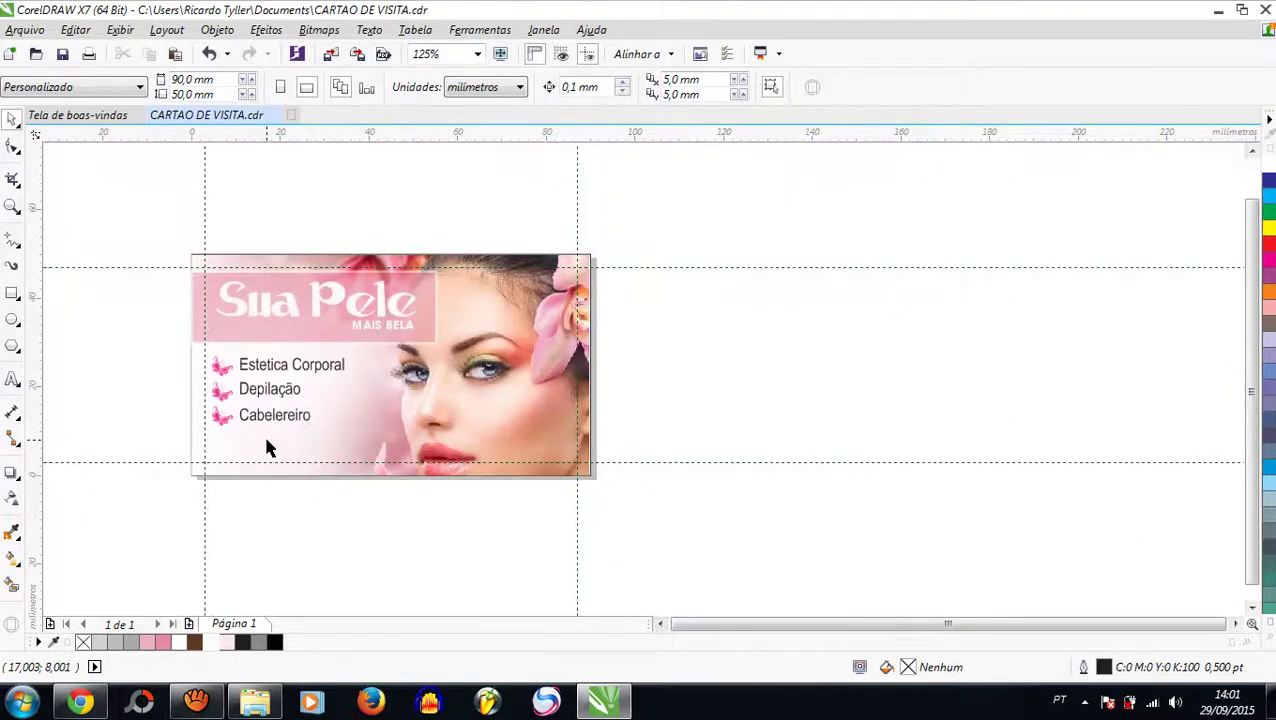
scroll(280, 470, up, 2)
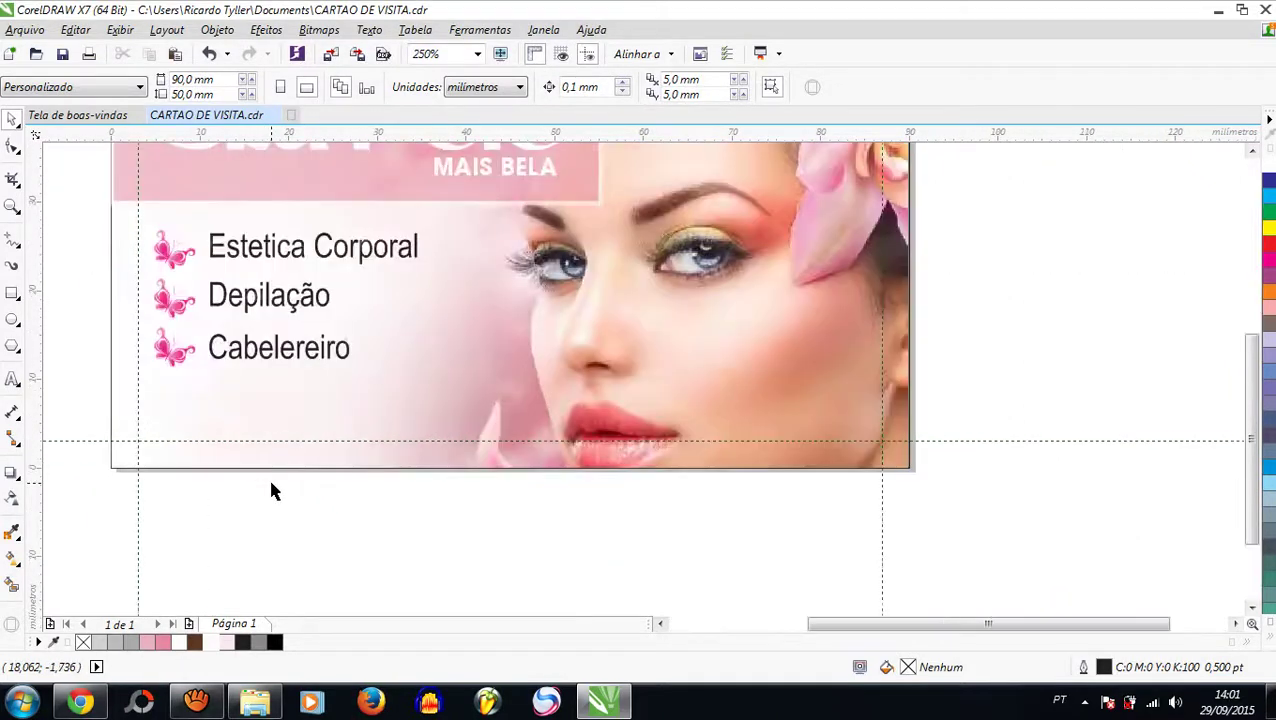
Step: Type the salon's phone number as a new text object below the card
click(12, 379)
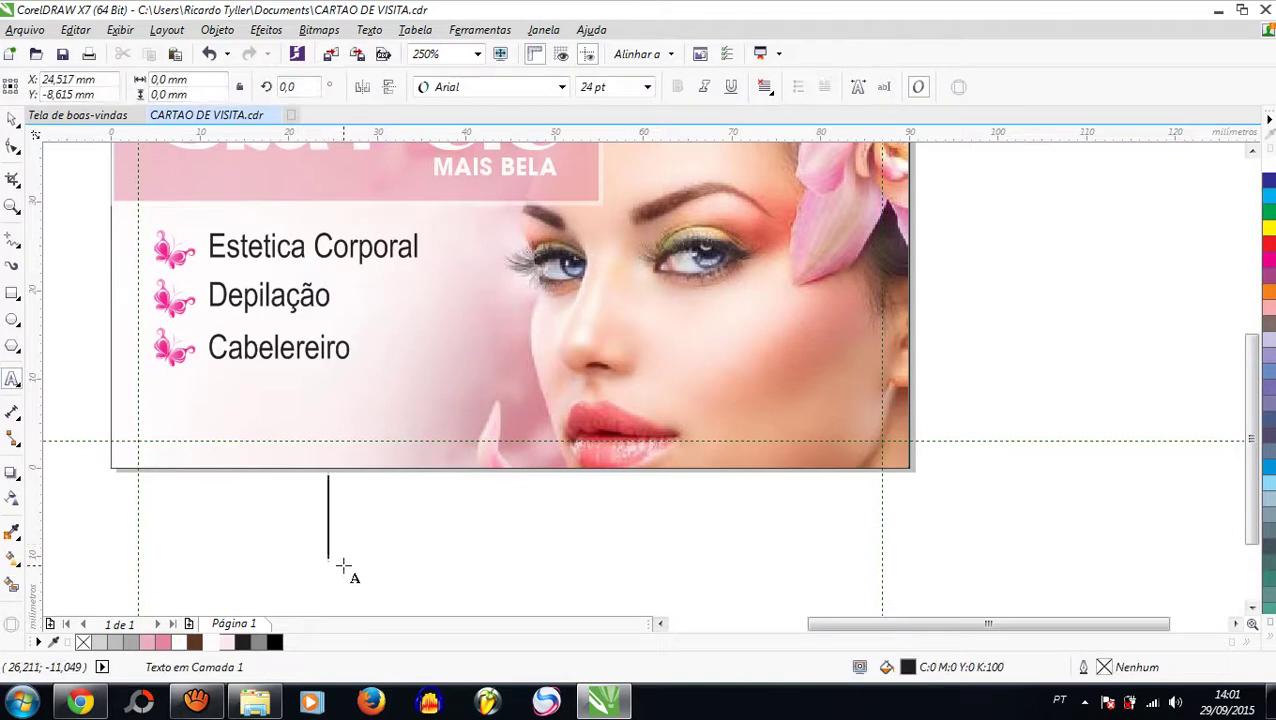
click(343, 566)
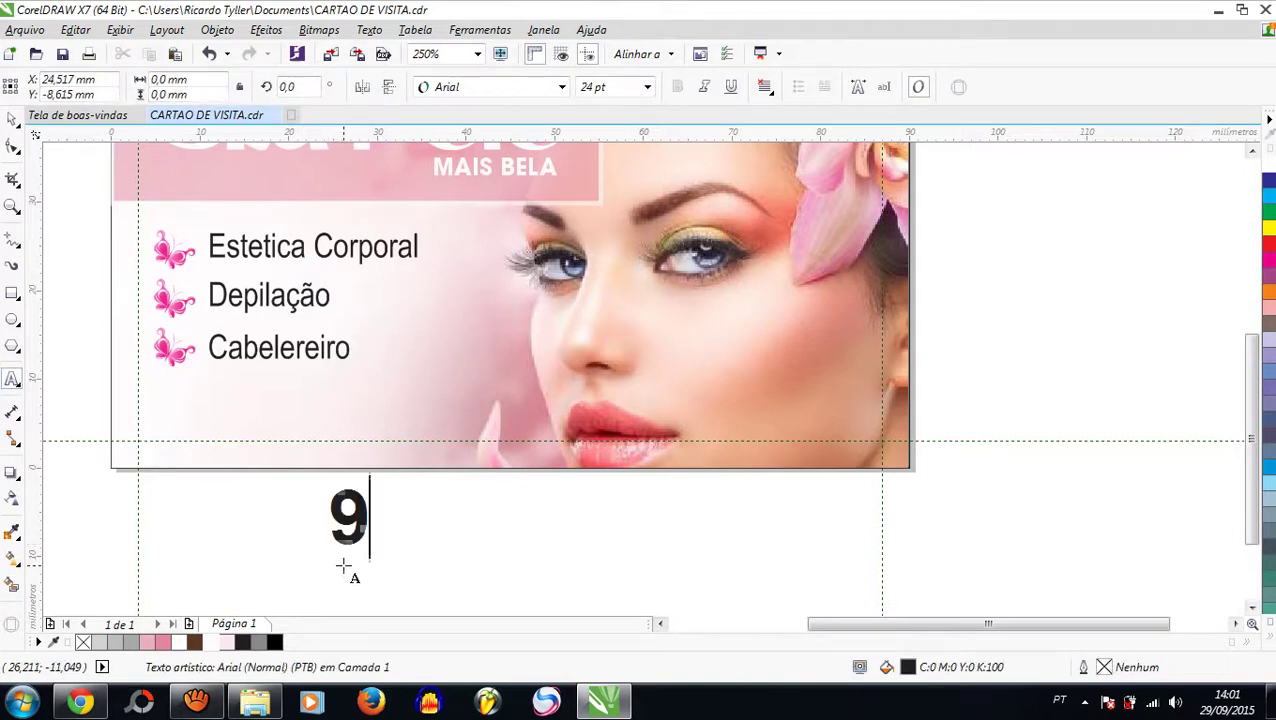
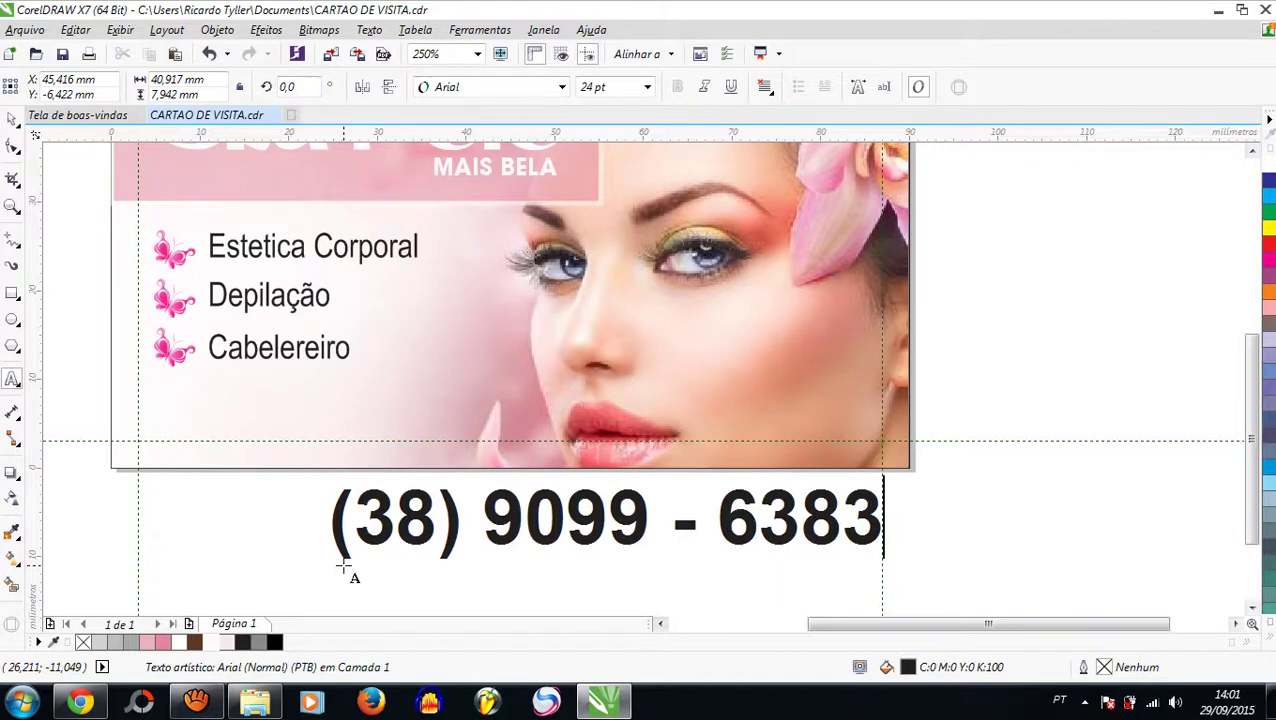
key(ctrl+space)
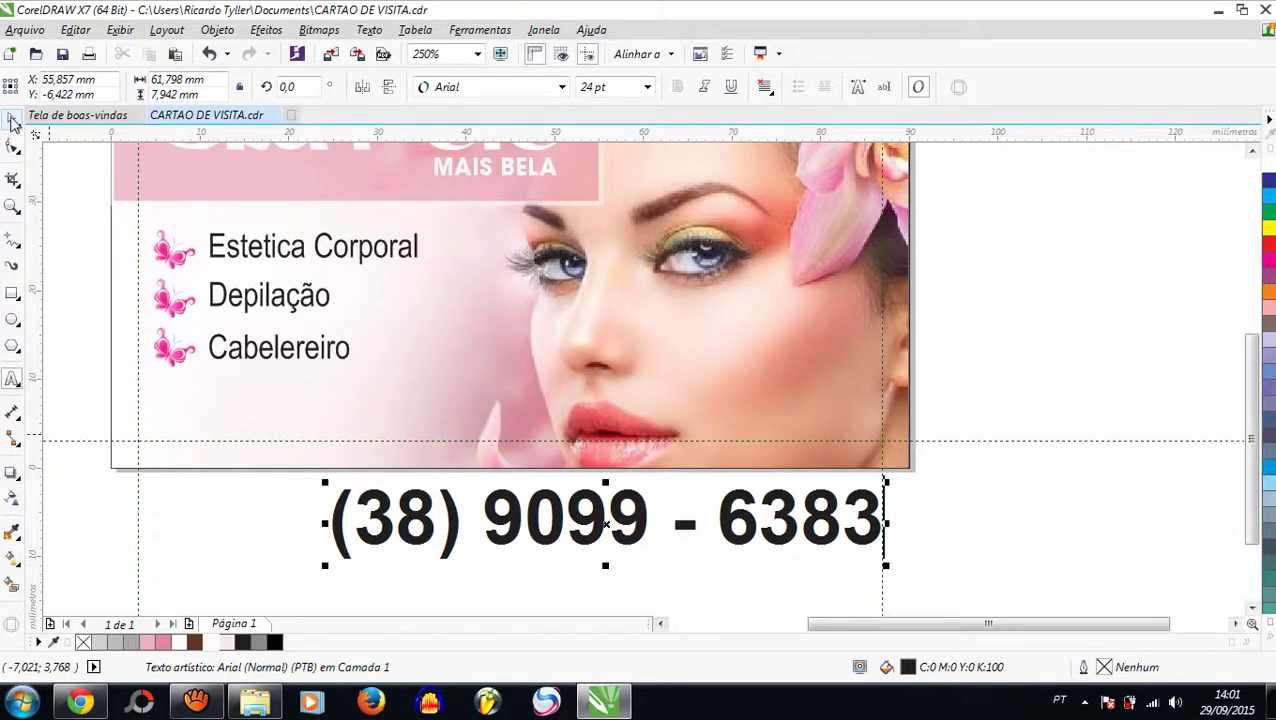
Step: Set the phone number in Arial Narrow, shrink it, and place it at the card's bottom
click(562, 88)
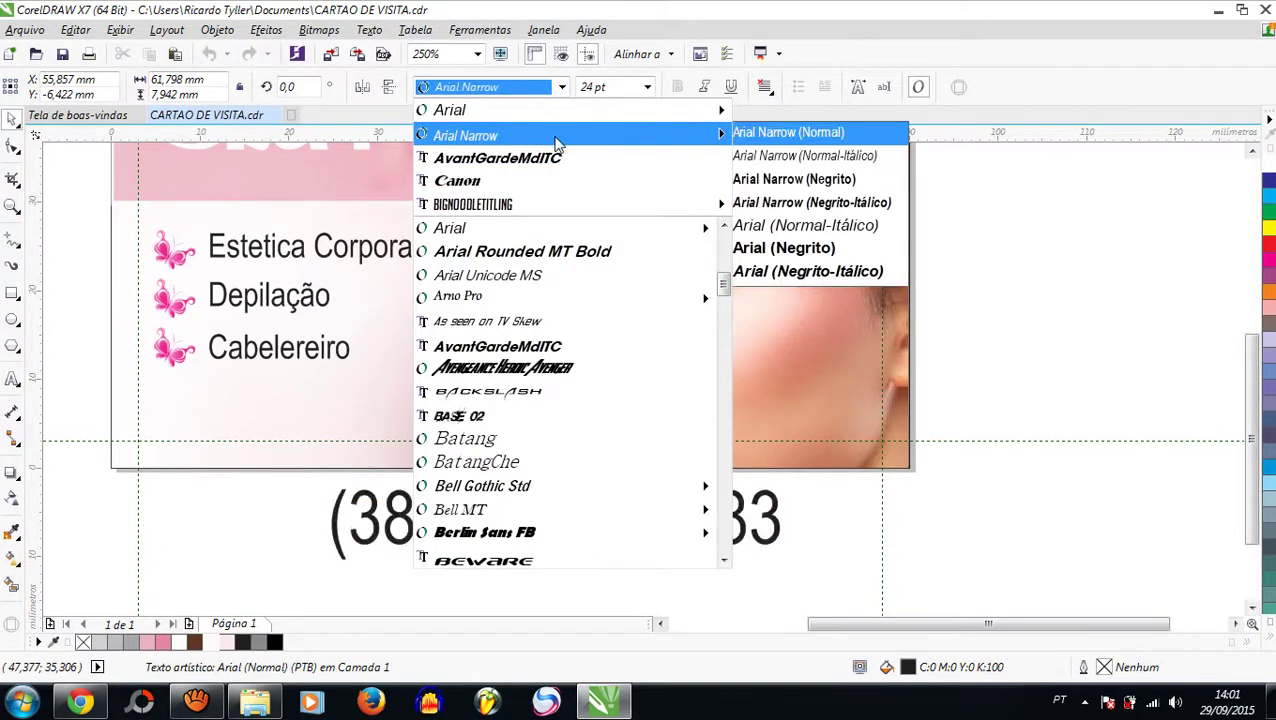
click(557, 140)
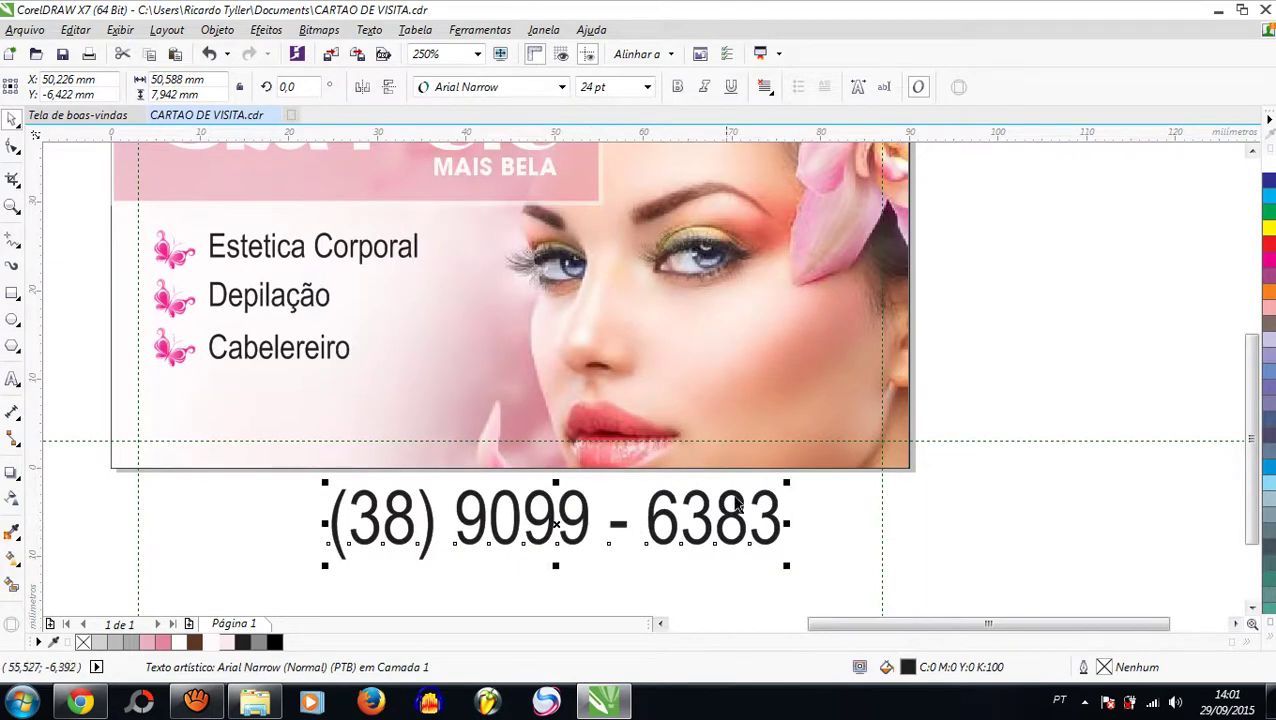
drag(787, 487, 621, 530)
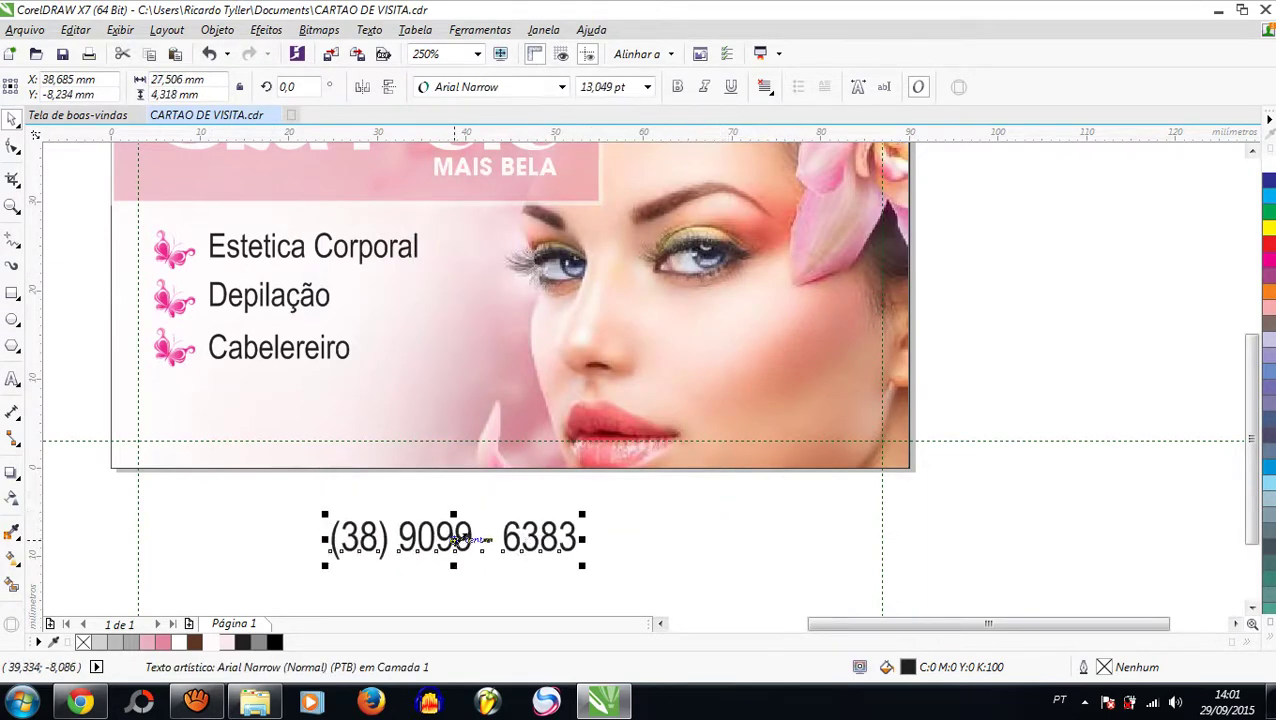
drag(453, 518, 414, 402)
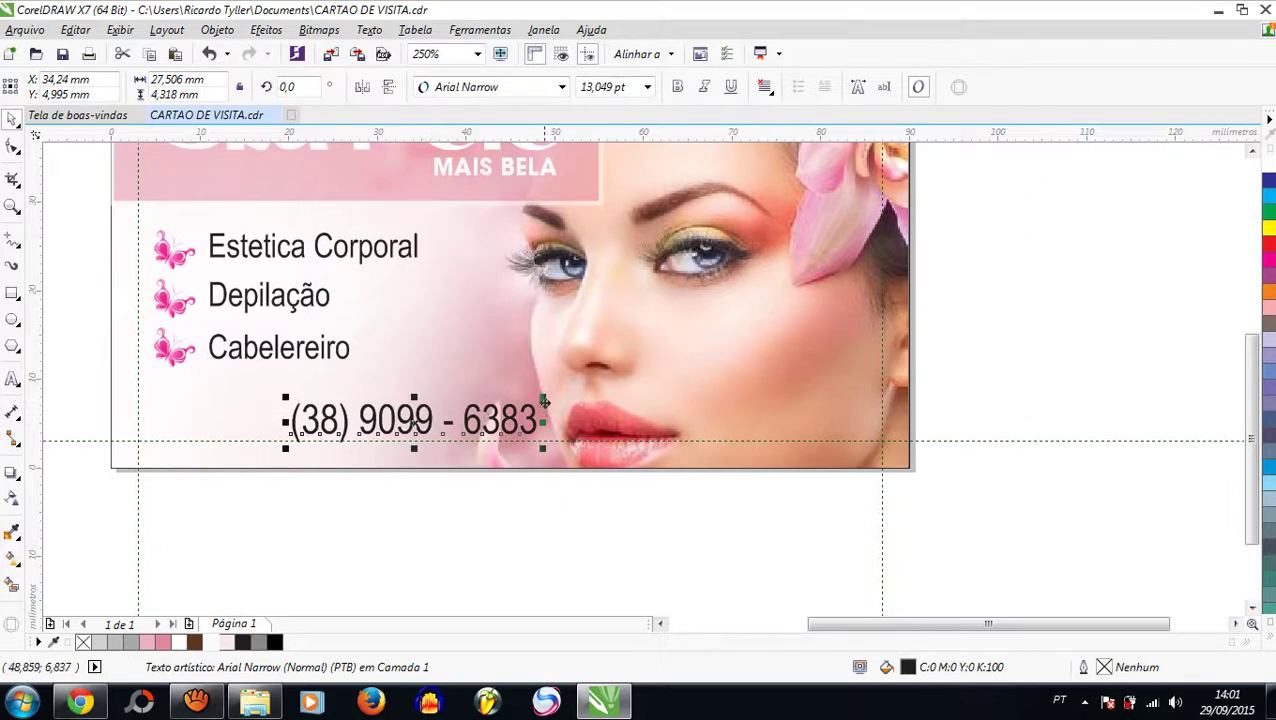
drag(540, 405, 485, 407)
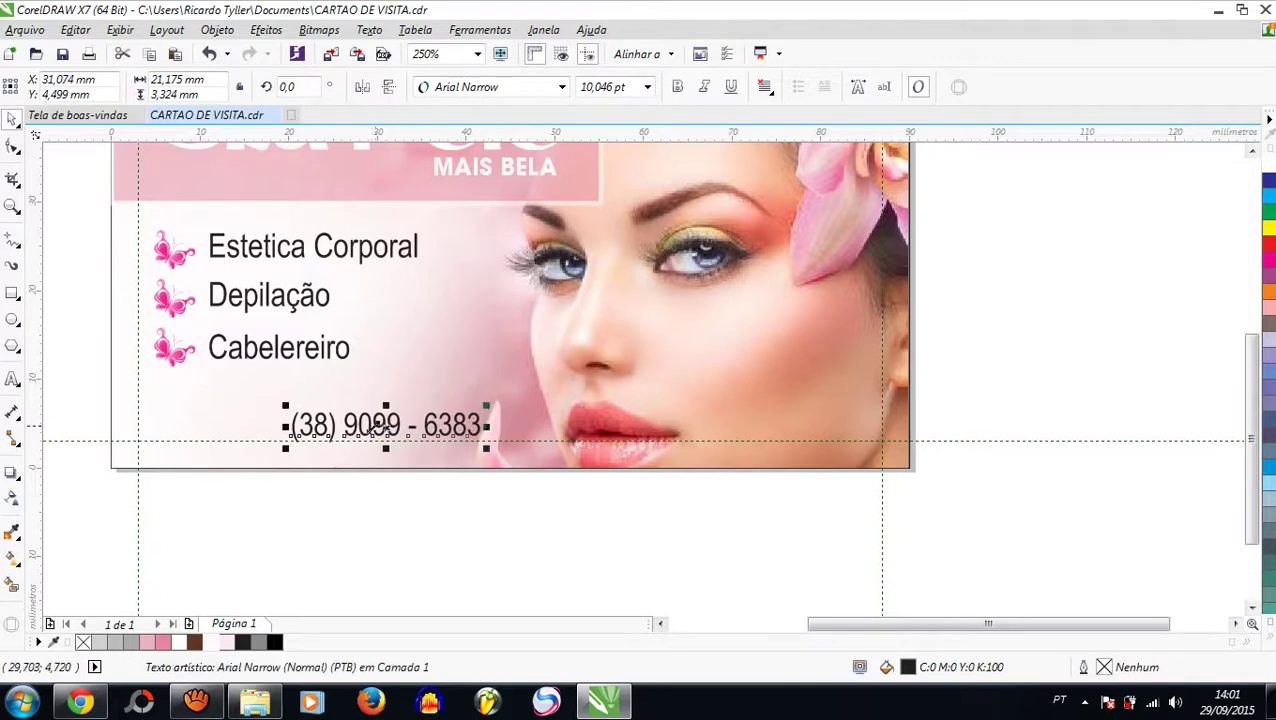
drag(288, 410, 276, 407)
click(478, 525)
scroll(427, 470, down, 3)
scroll(413, 476, up, 3)
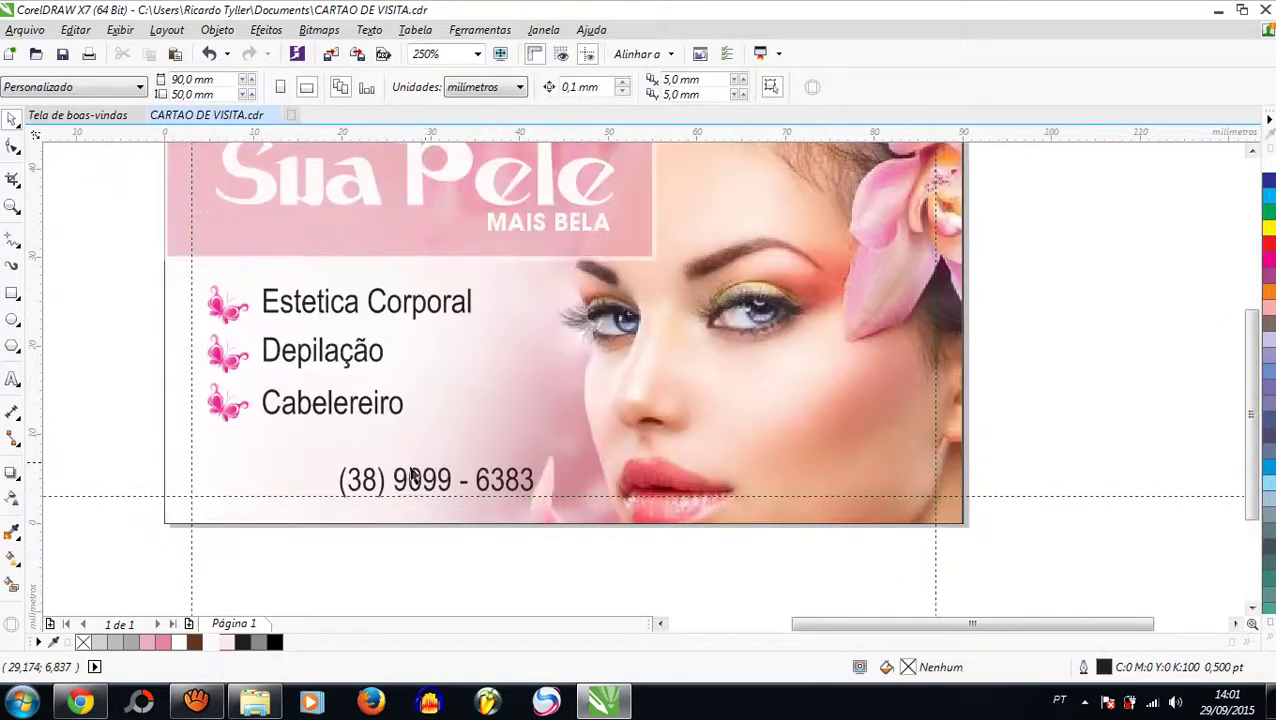
Step: Enlarge the phone number slightly, to 10.895 pt
click(345, 480)
drag(333, 462, 322, 460)
click(1040, 345)
Step: Remove the black outline from the card's page-sized background rectangle
scroll(418, 408, down, 2)
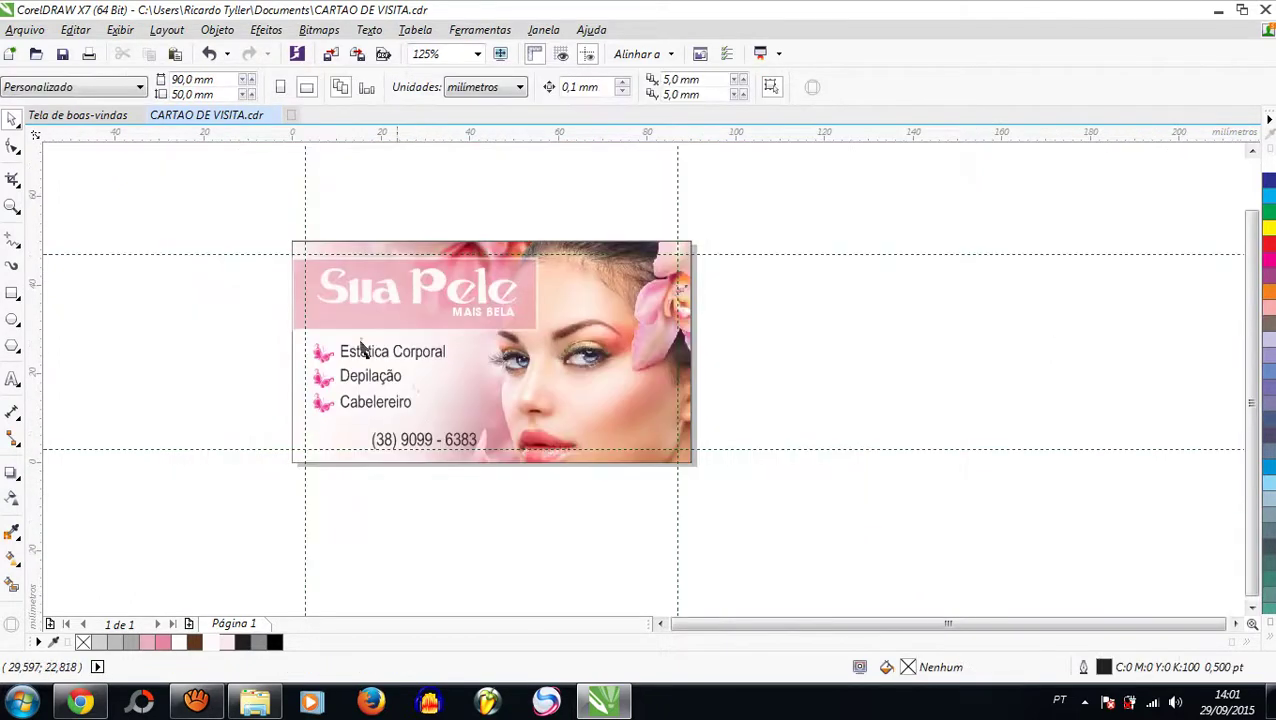
double_click(12, 208)
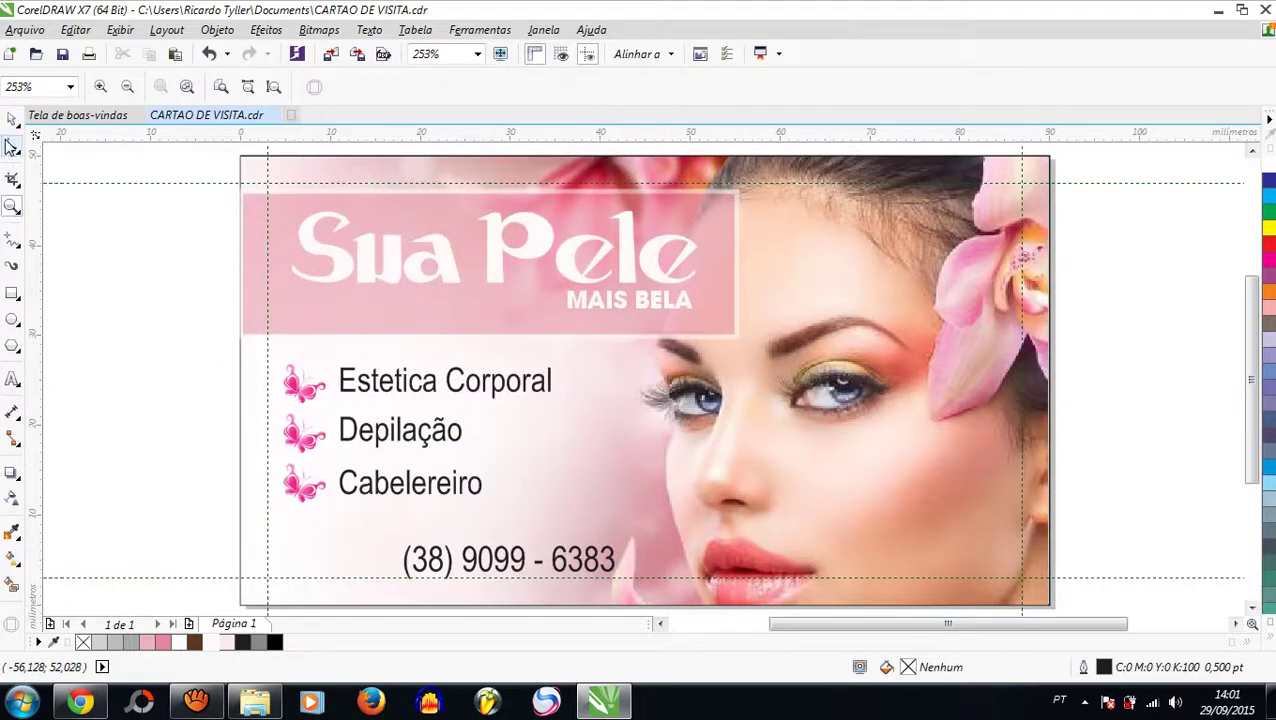
scroll(256, 188, down, 1)
scroll(259, 205, up, 4)
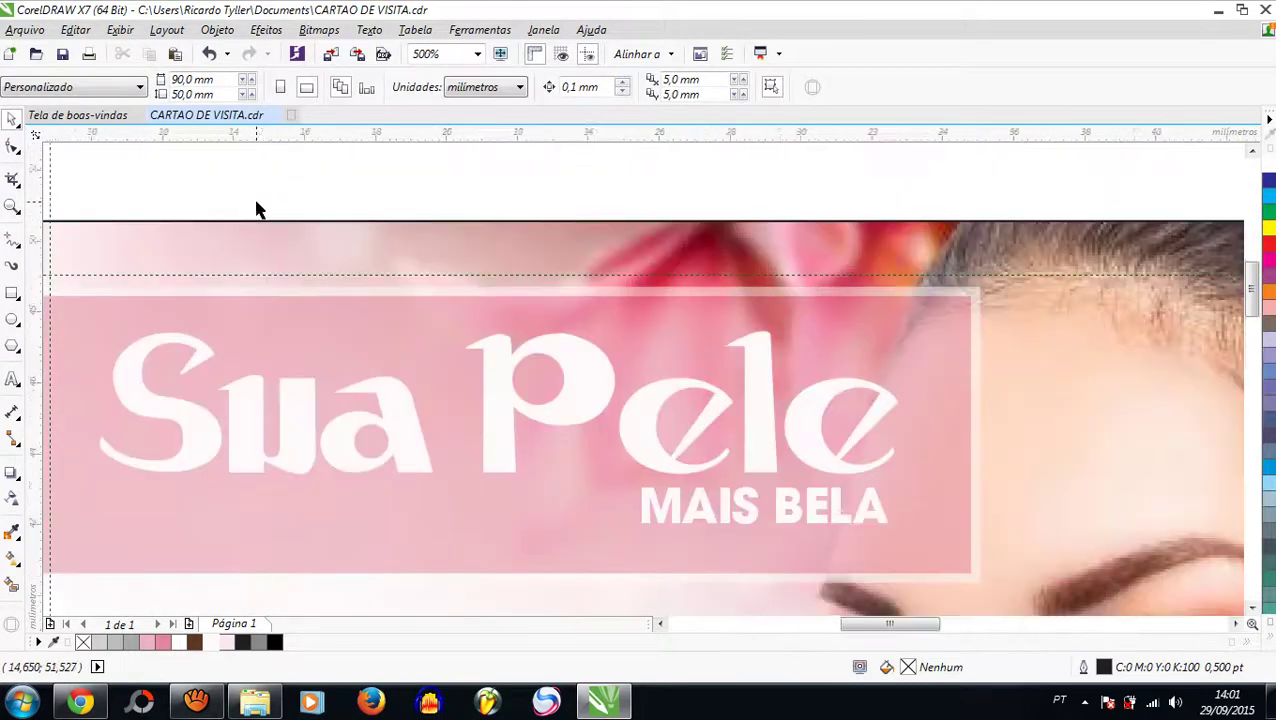
click(280, 280)
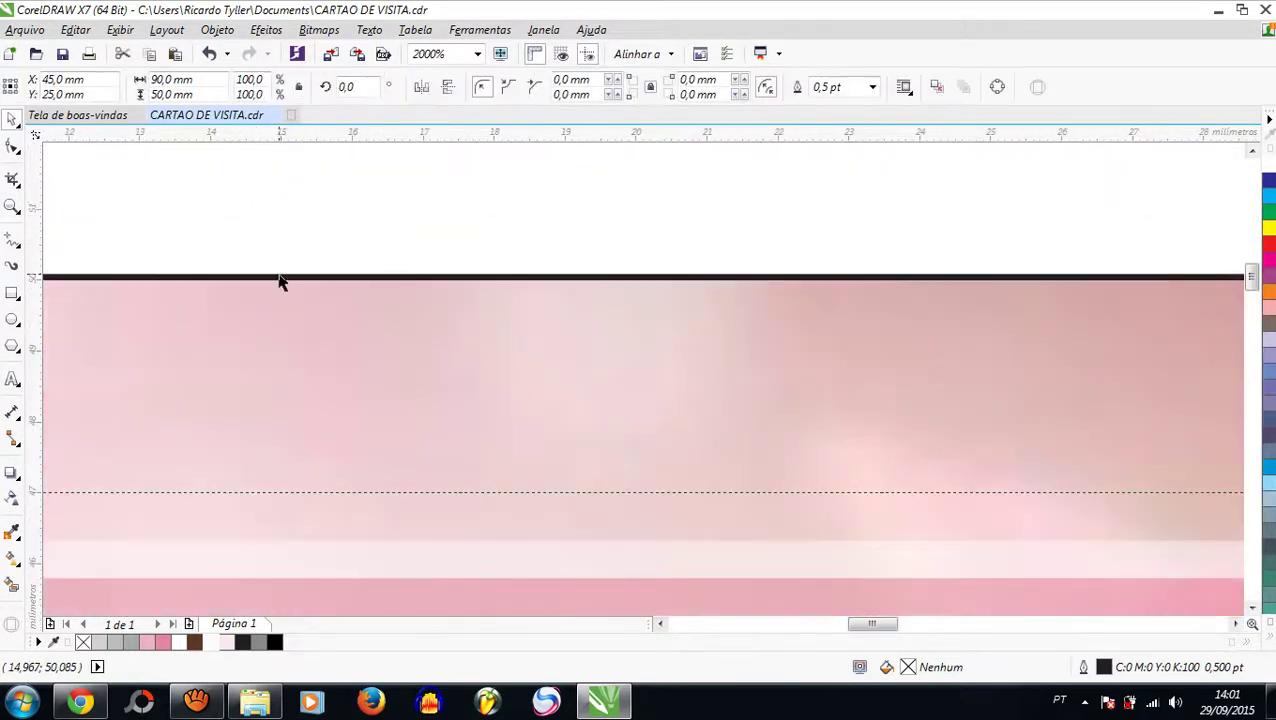
right_click(83, 642)
scroll(384, 421, down, 2)
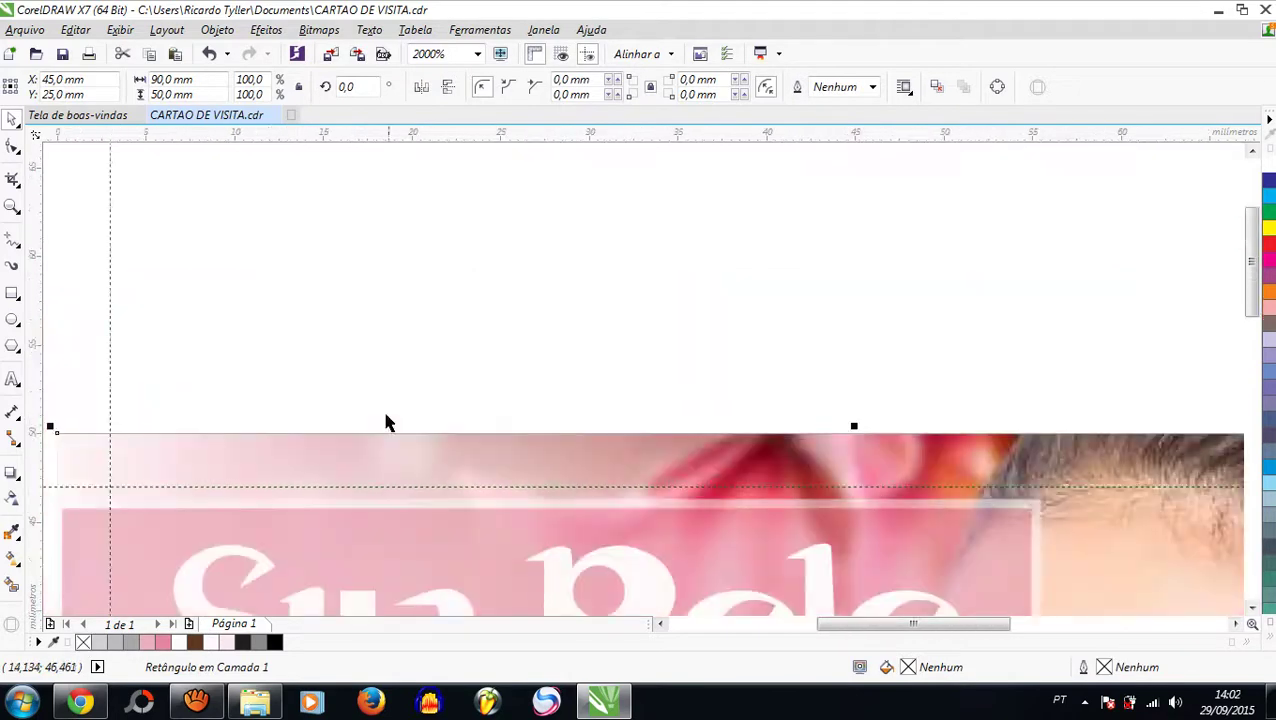
double_click(12, 209)
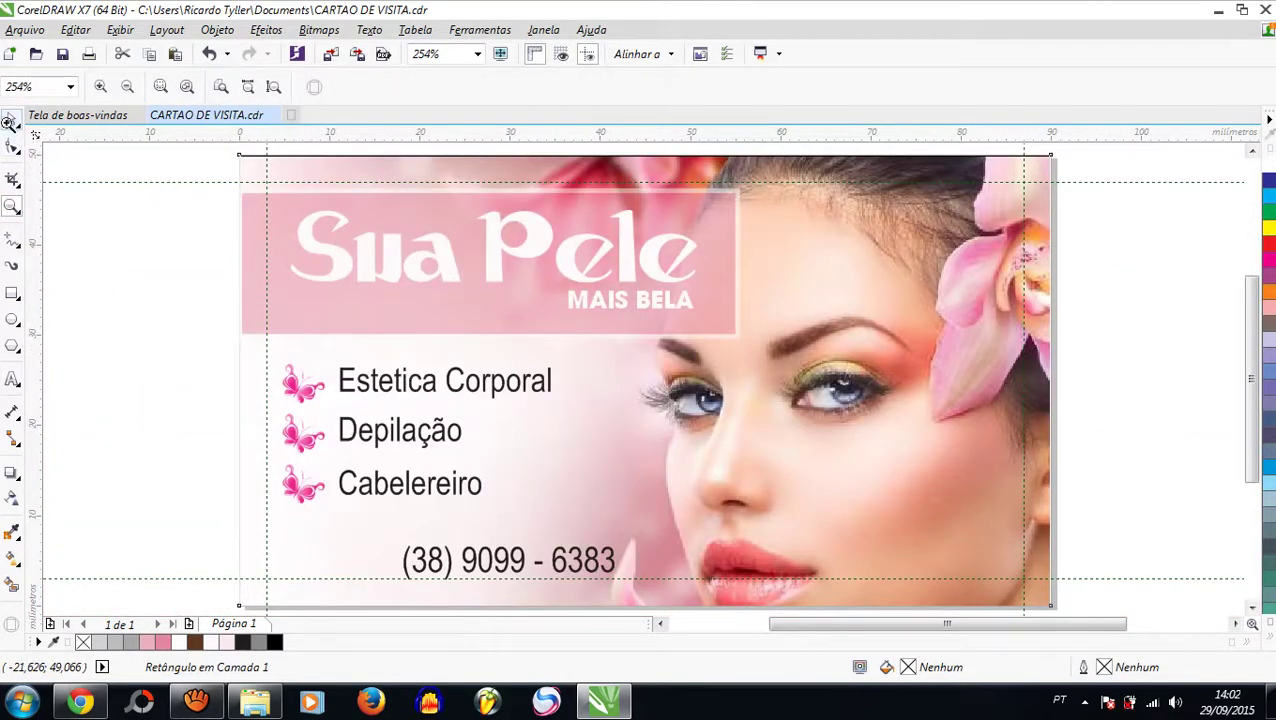
click(12, 119)
Step: Sample the Sua Pele banner's pink with the Color Eyedropper and add it to the document palette
scroll(173, 267, down, 1)
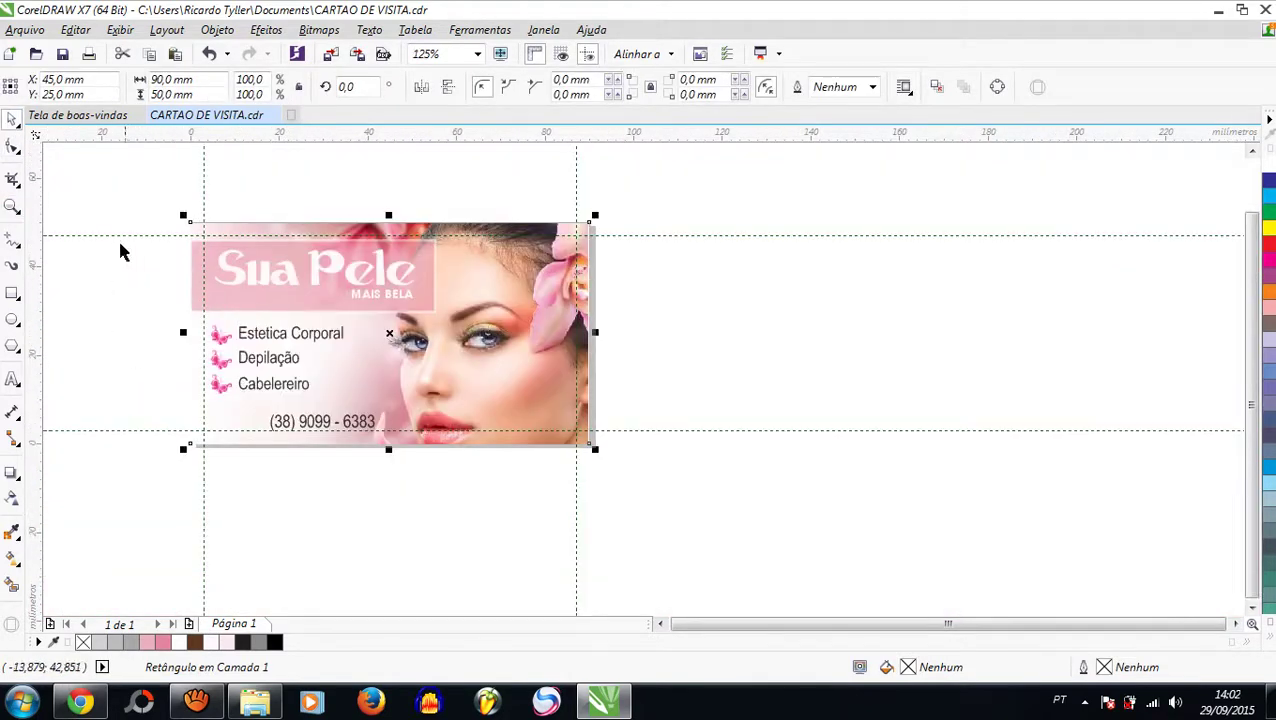
click(73, 180)
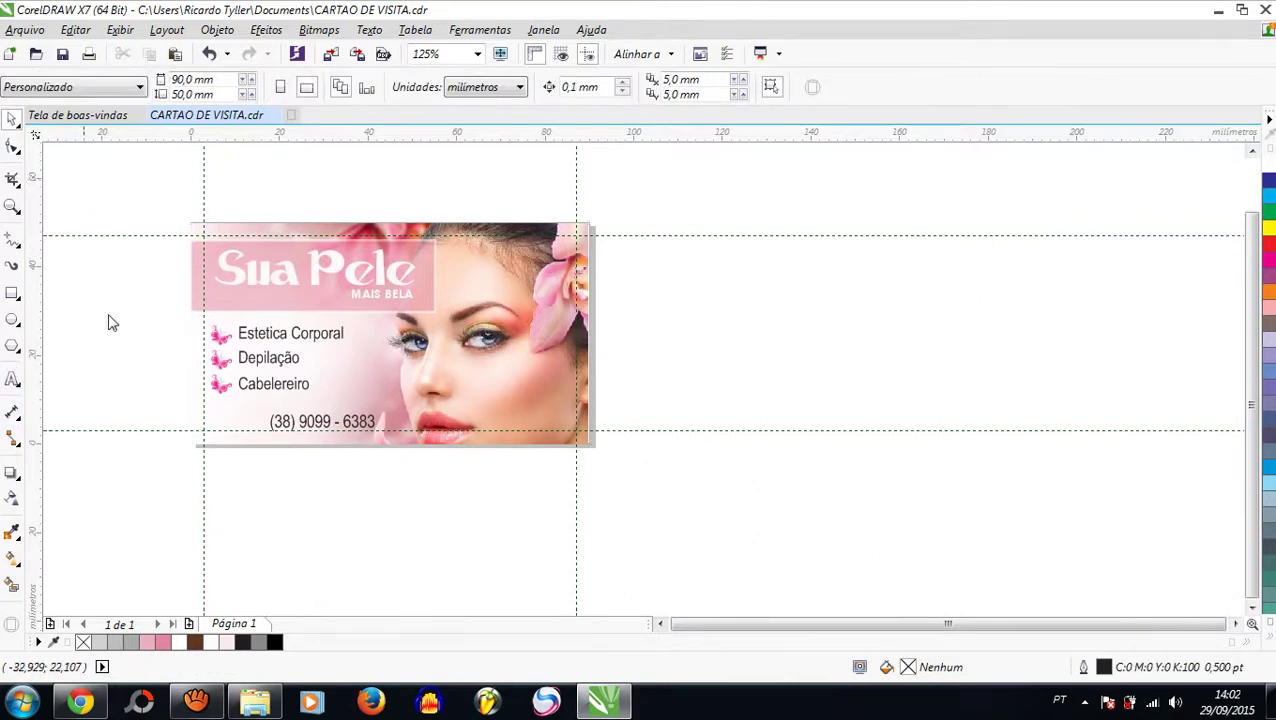
scroll(284, 265, up, 1)
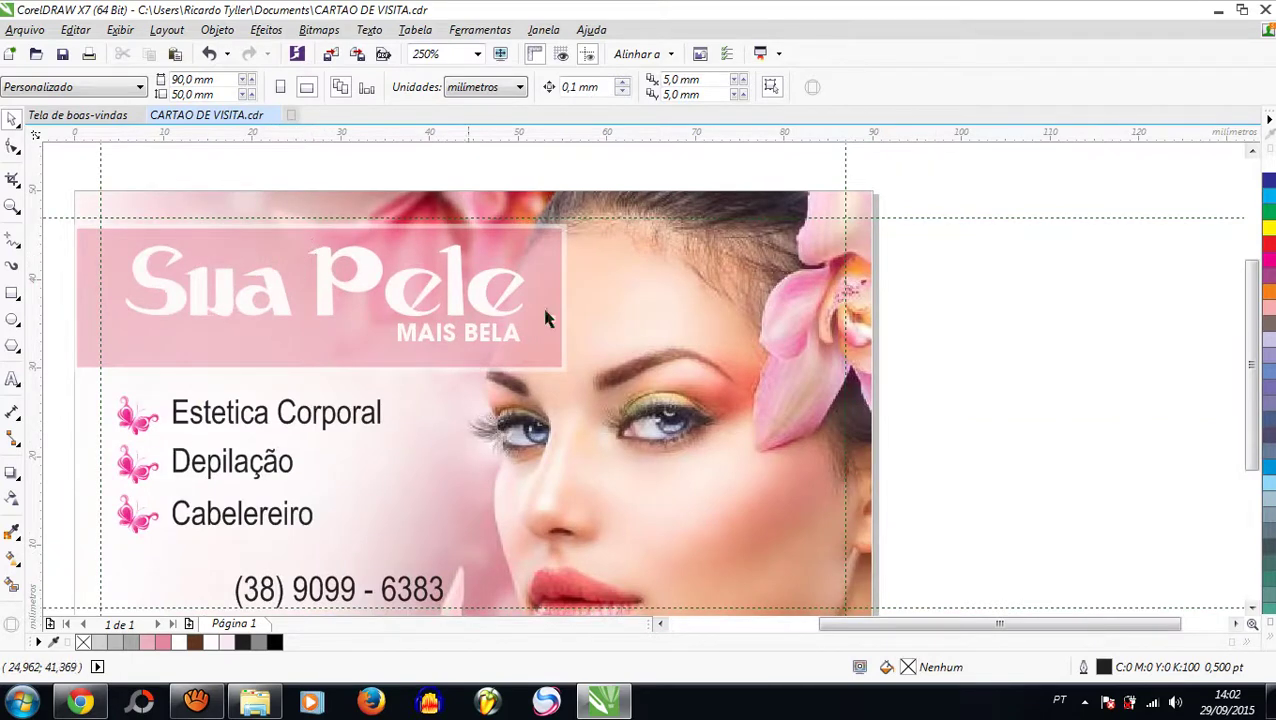
click(12, 532)
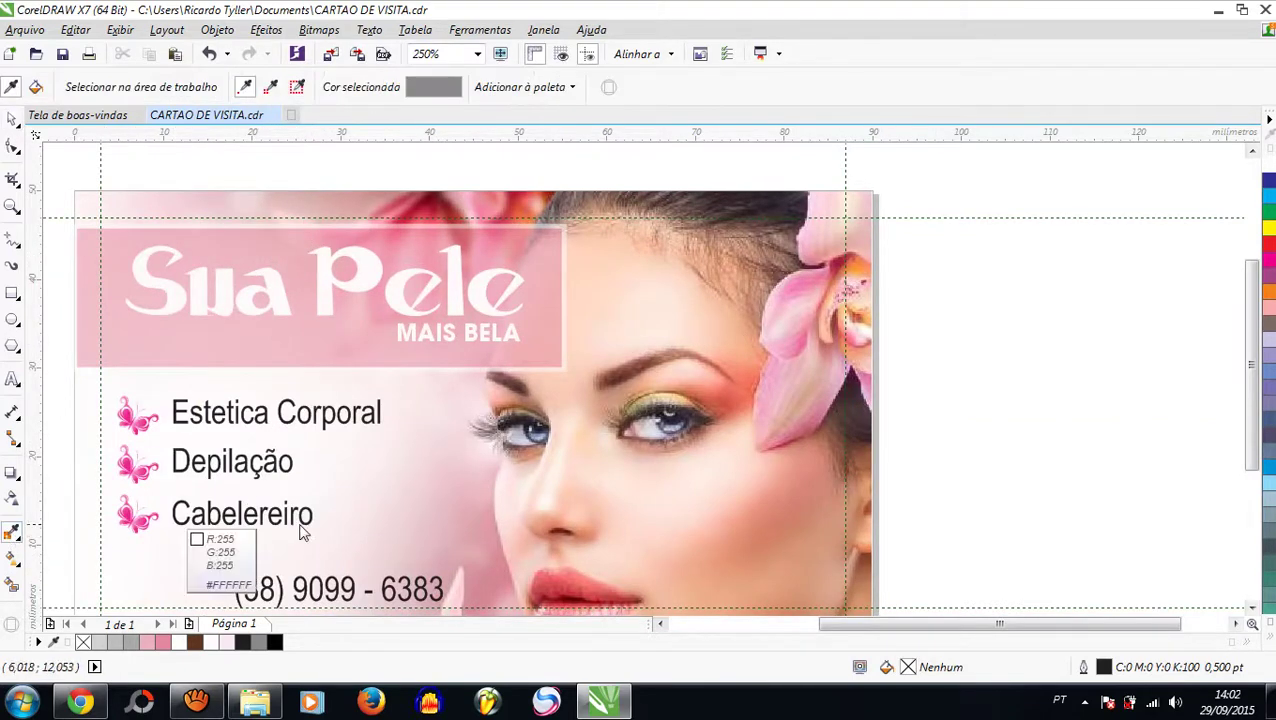
click(484, 582)
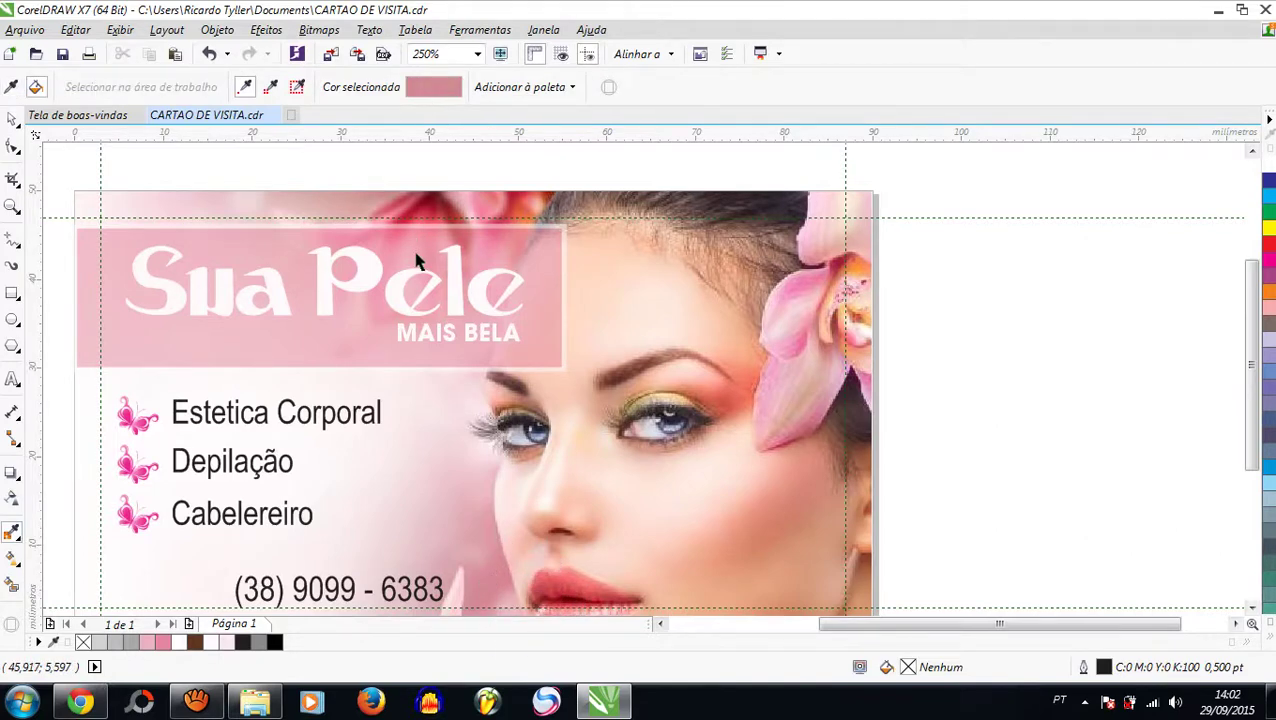
scroll(603, 345, down, 2)
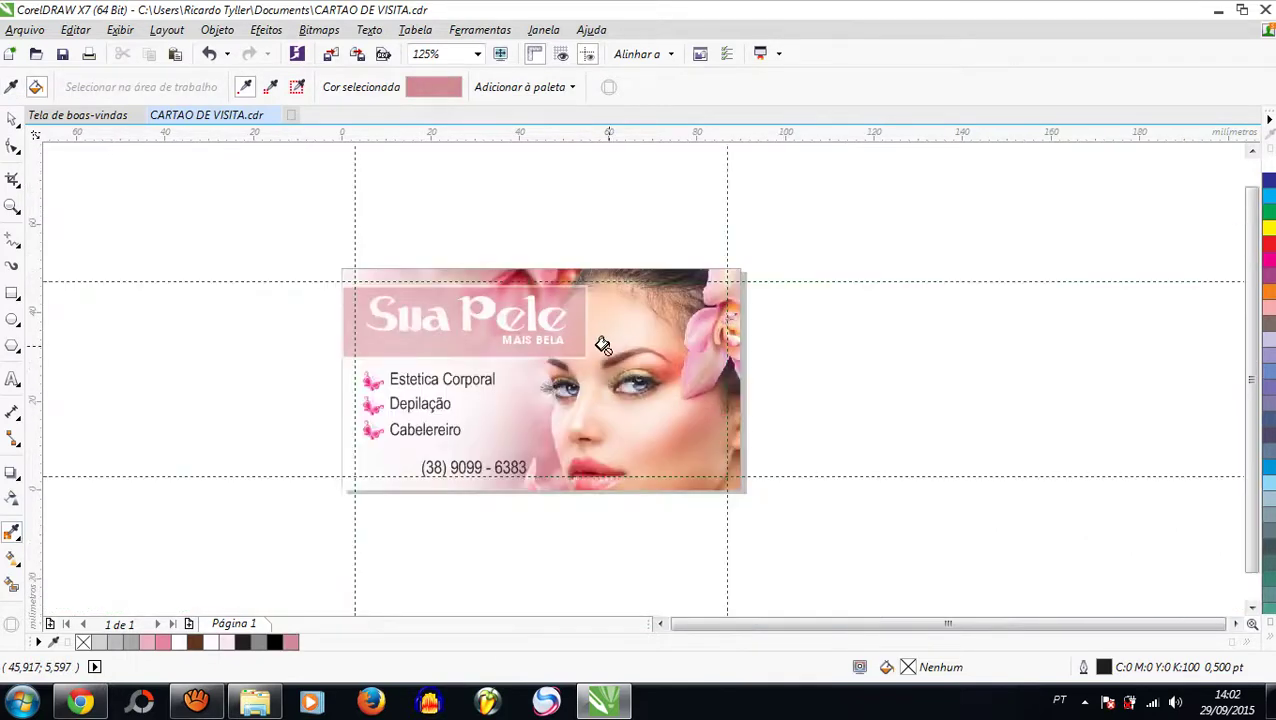
scroll(535, 342, up, 2)
scroll(540, 342, down, 2)
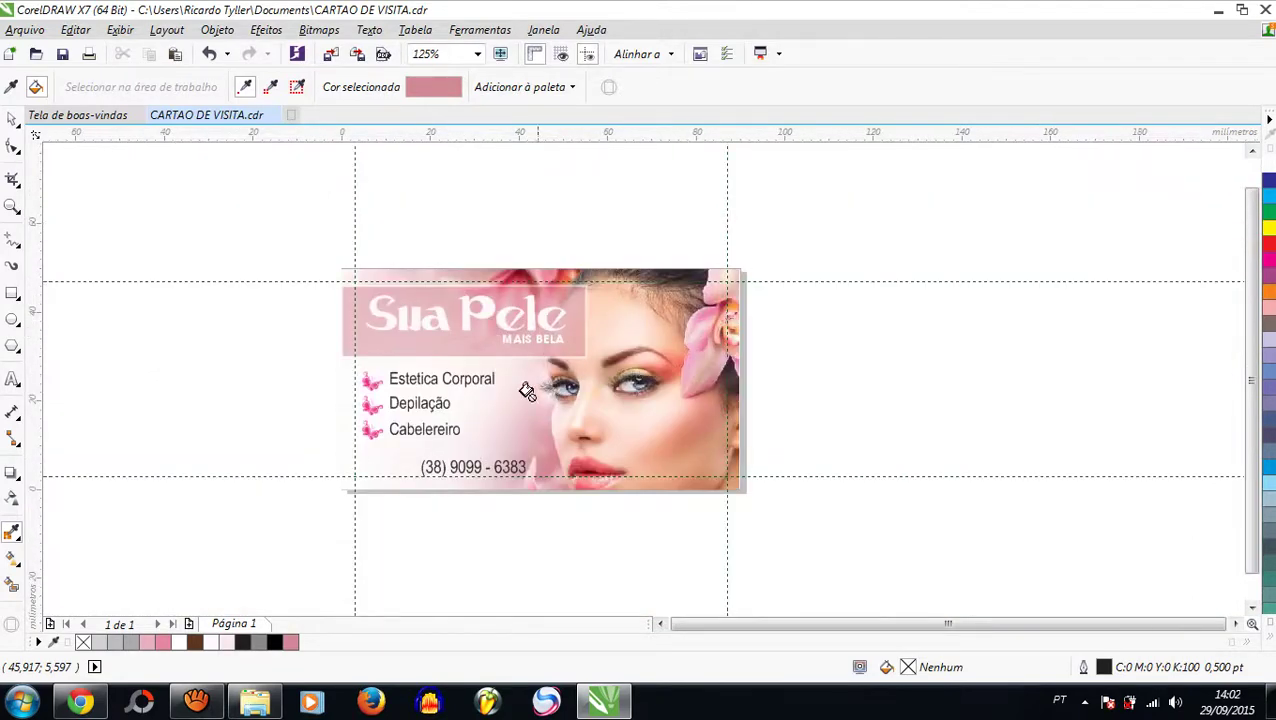
click(12, 120)
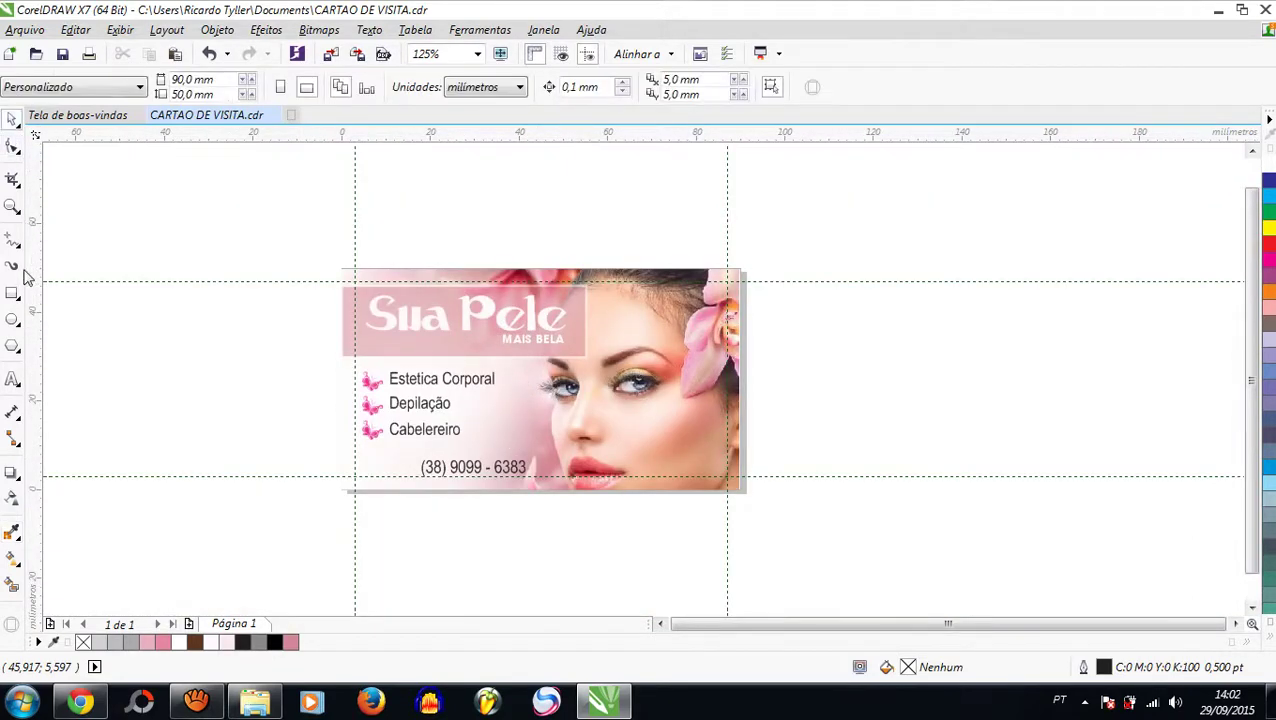
double_click(12, 208)
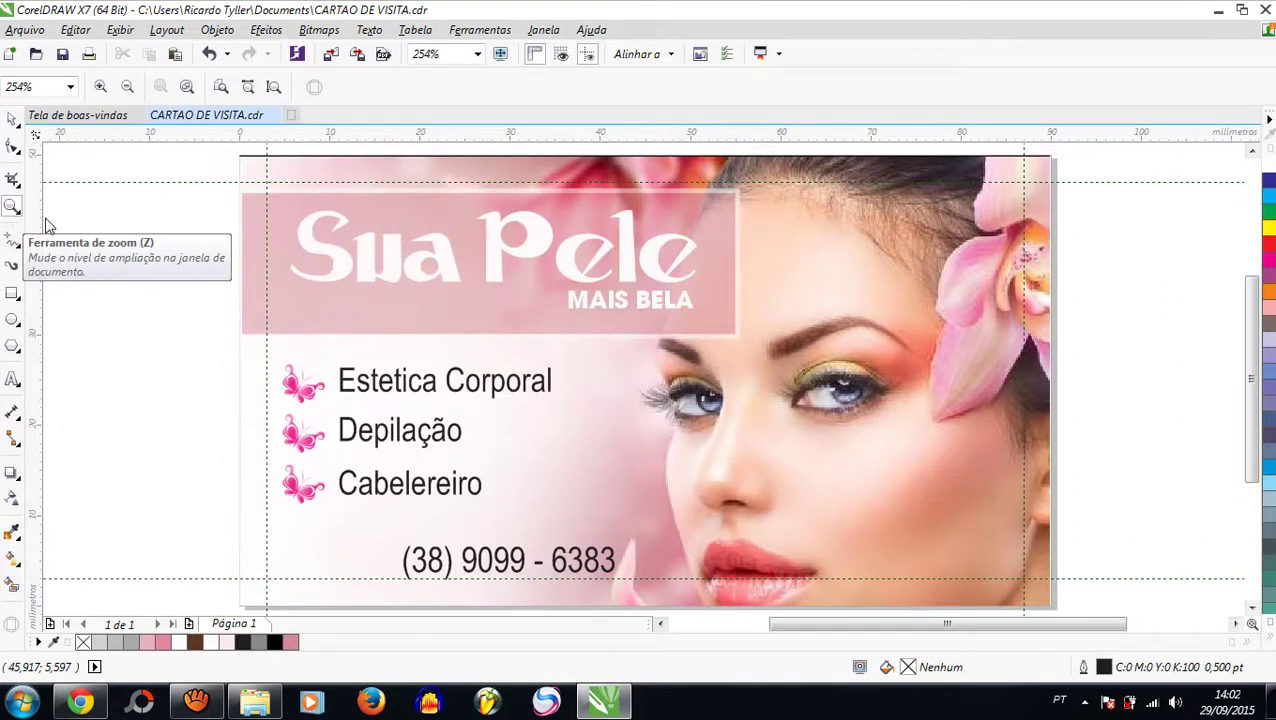
click(12, 120)
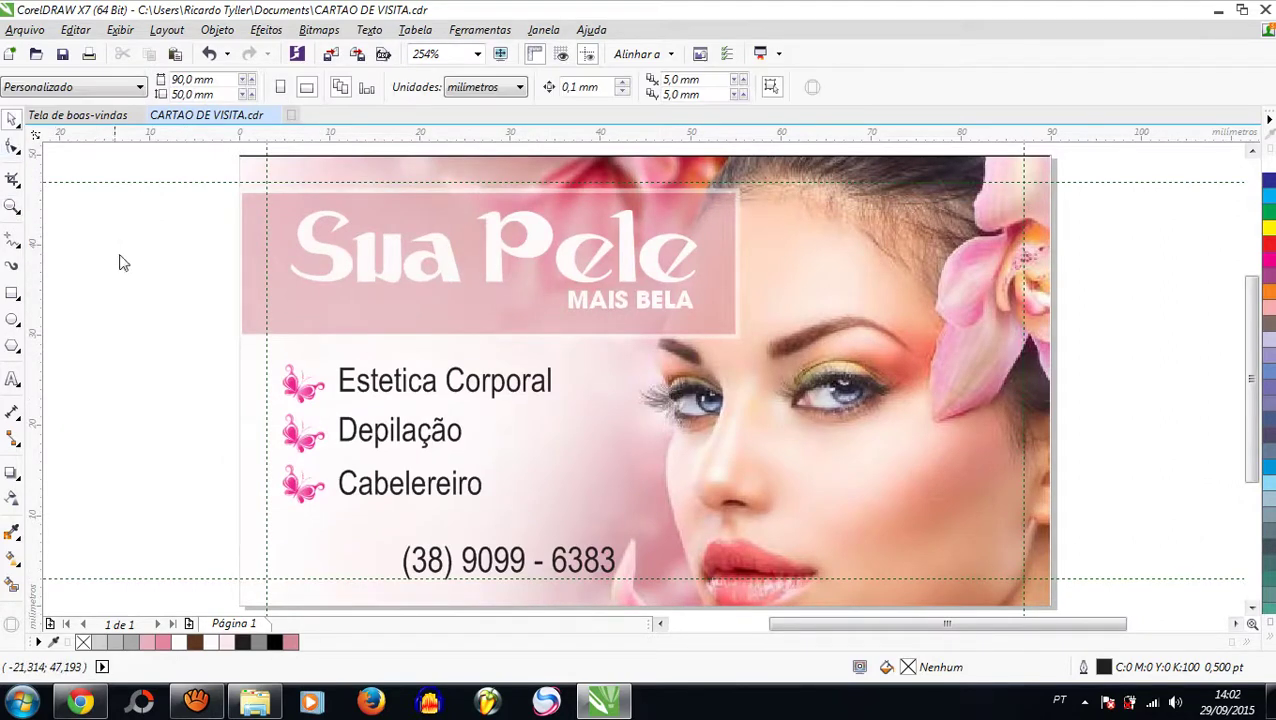
scroll(255, 265, down, 3)
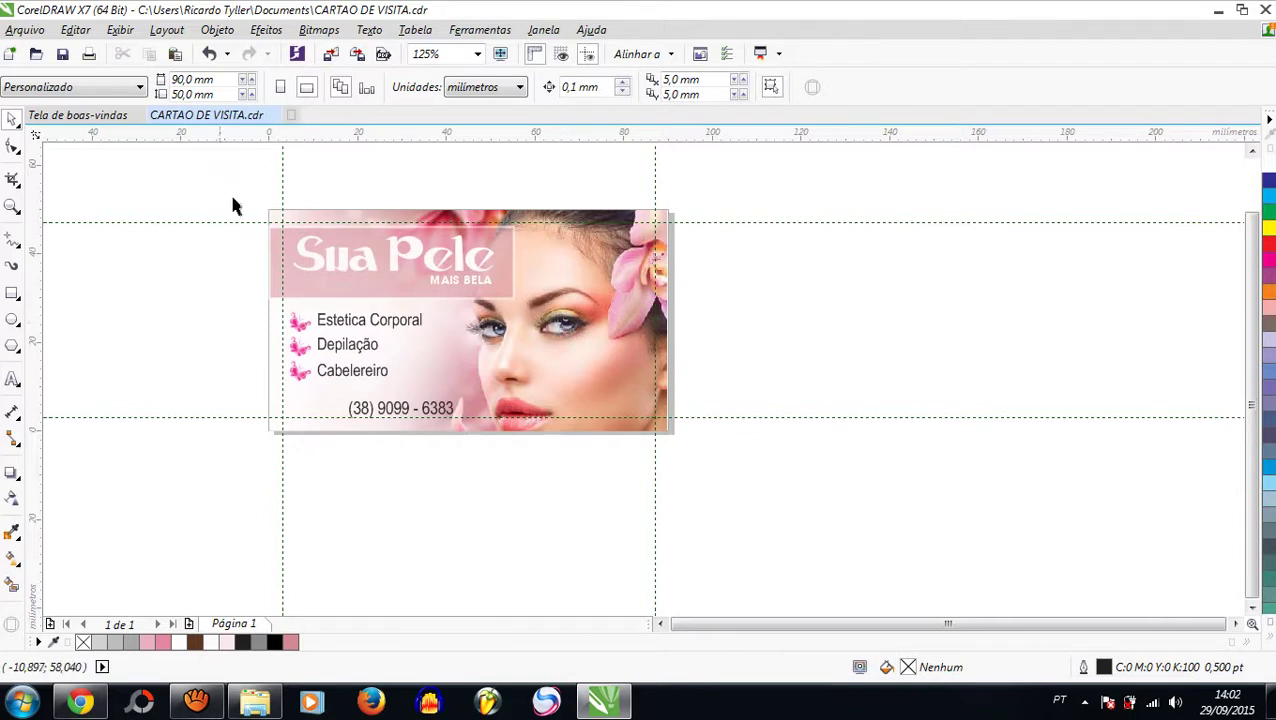
drag(233, 202, 826, 498)
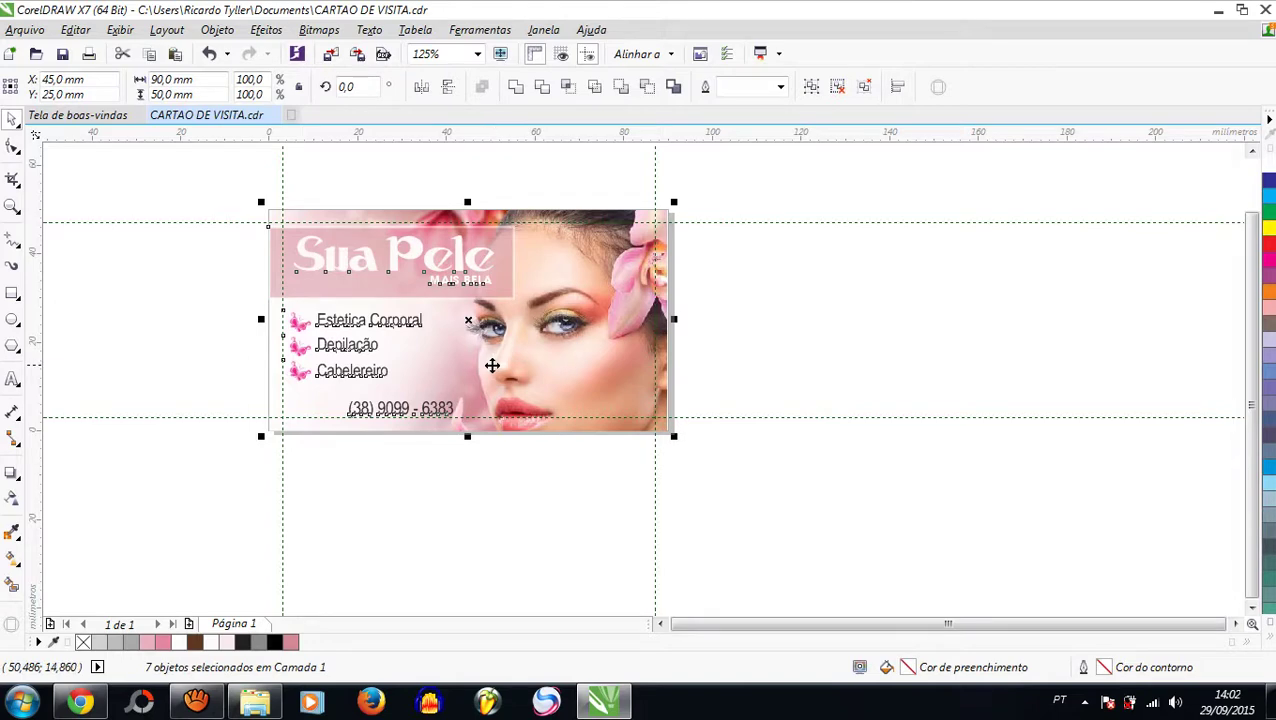
drag(467, 322, 883, 331)
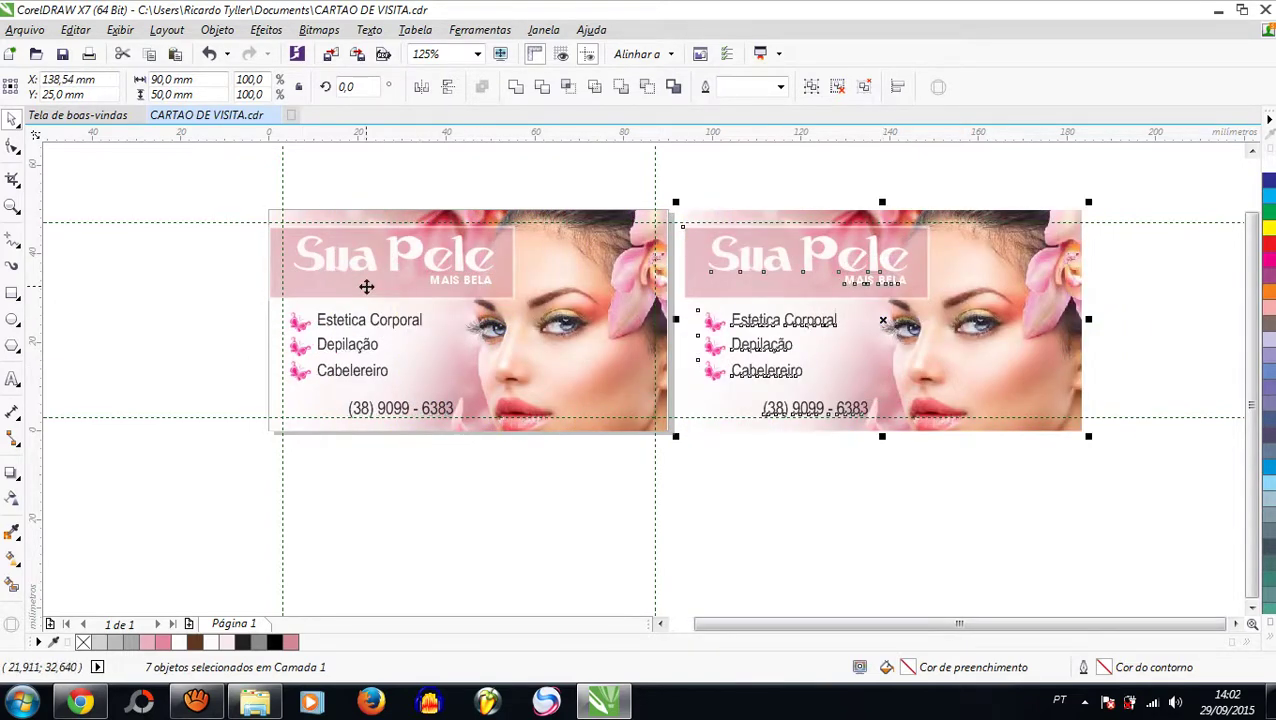
click(698, 186)
drag(698, 186, 1136, 472)
key(Delete)
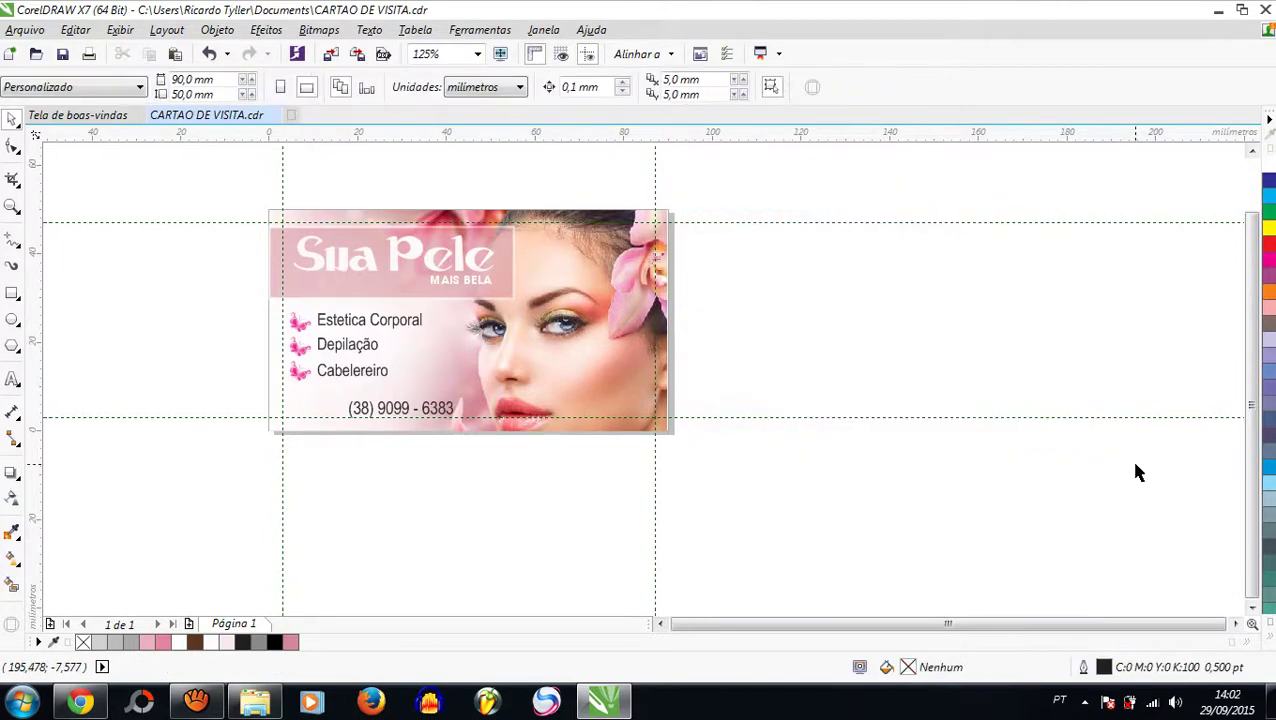
scroll(296, 438, up, 2)
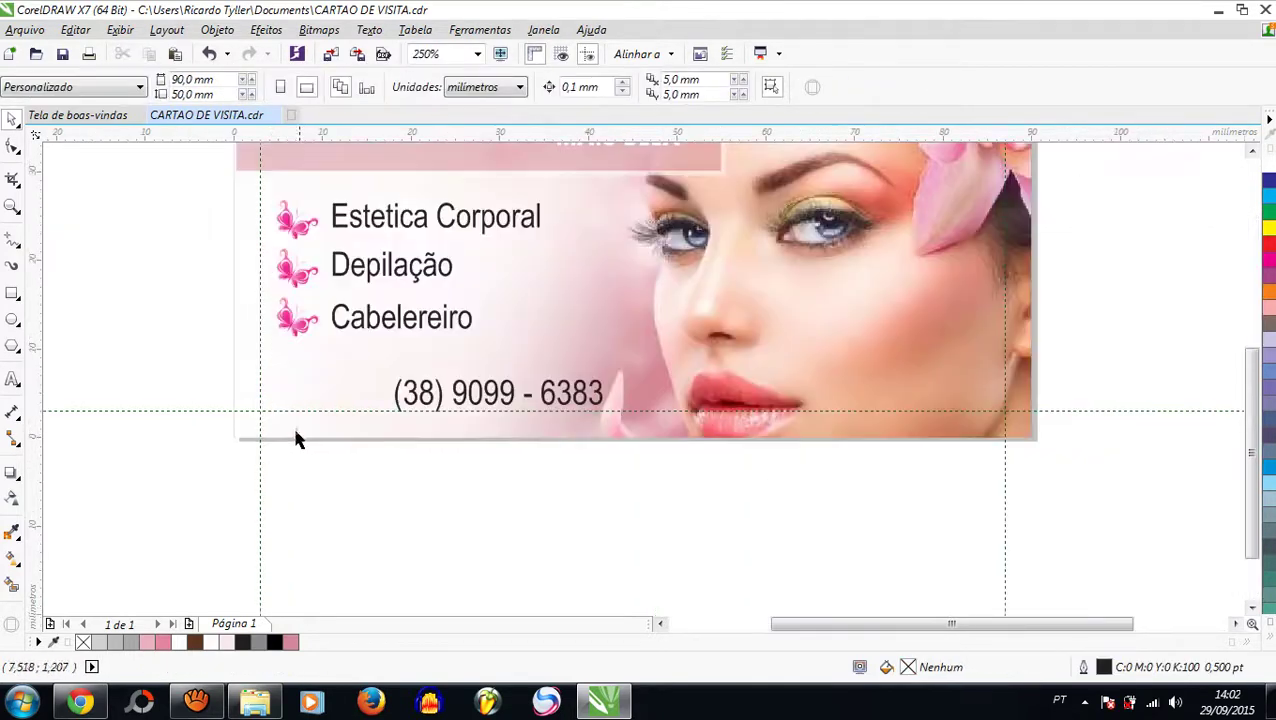
click(240, 439)
scroll(245, 440, up, 4)
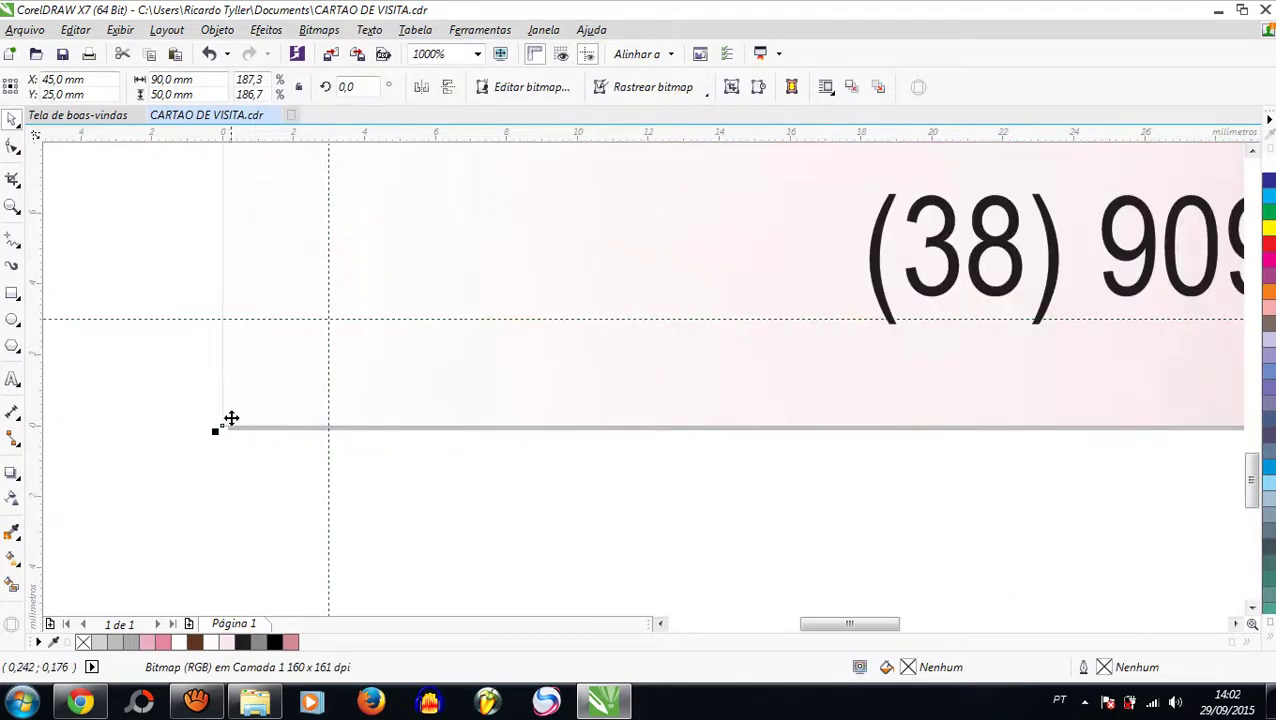
click(248, 404)
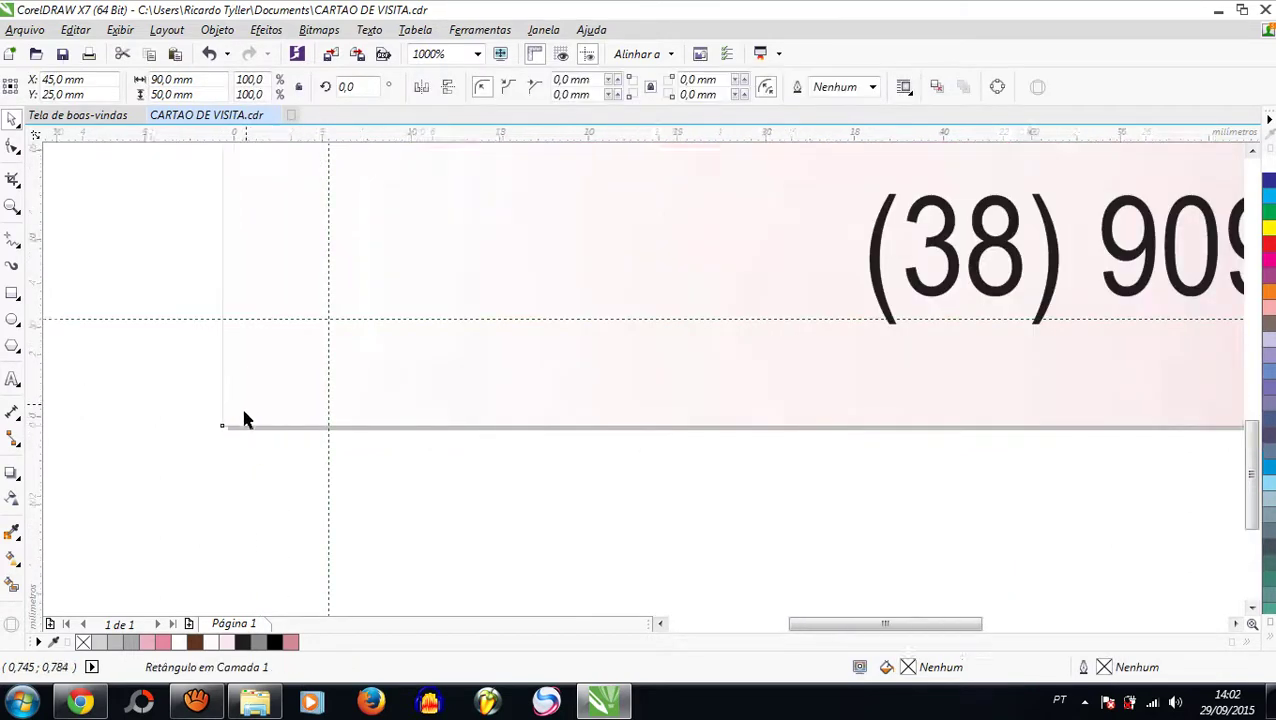
scroll(245, 419, down, 4)
scroll(245, 424, down, 2)
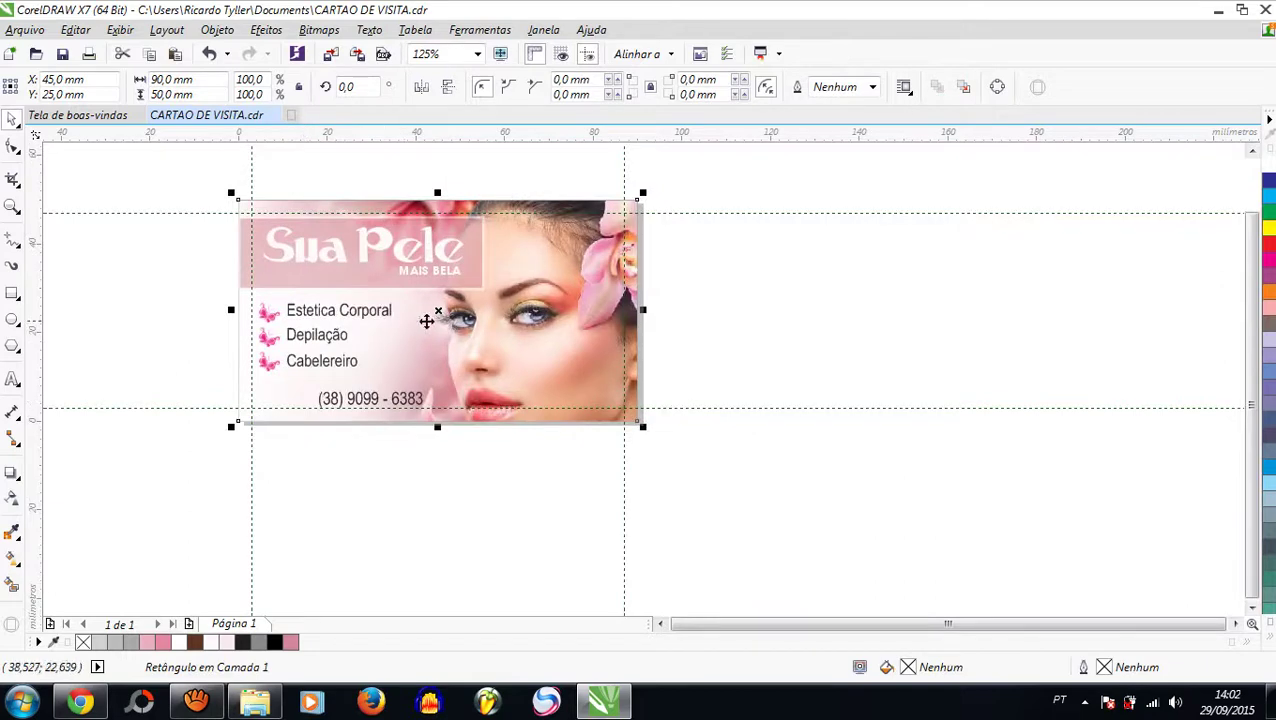
Step: Move the 90×50 mm rectangle to the right of the front card and give it a black outline
drag(440, 312, 854, 313)
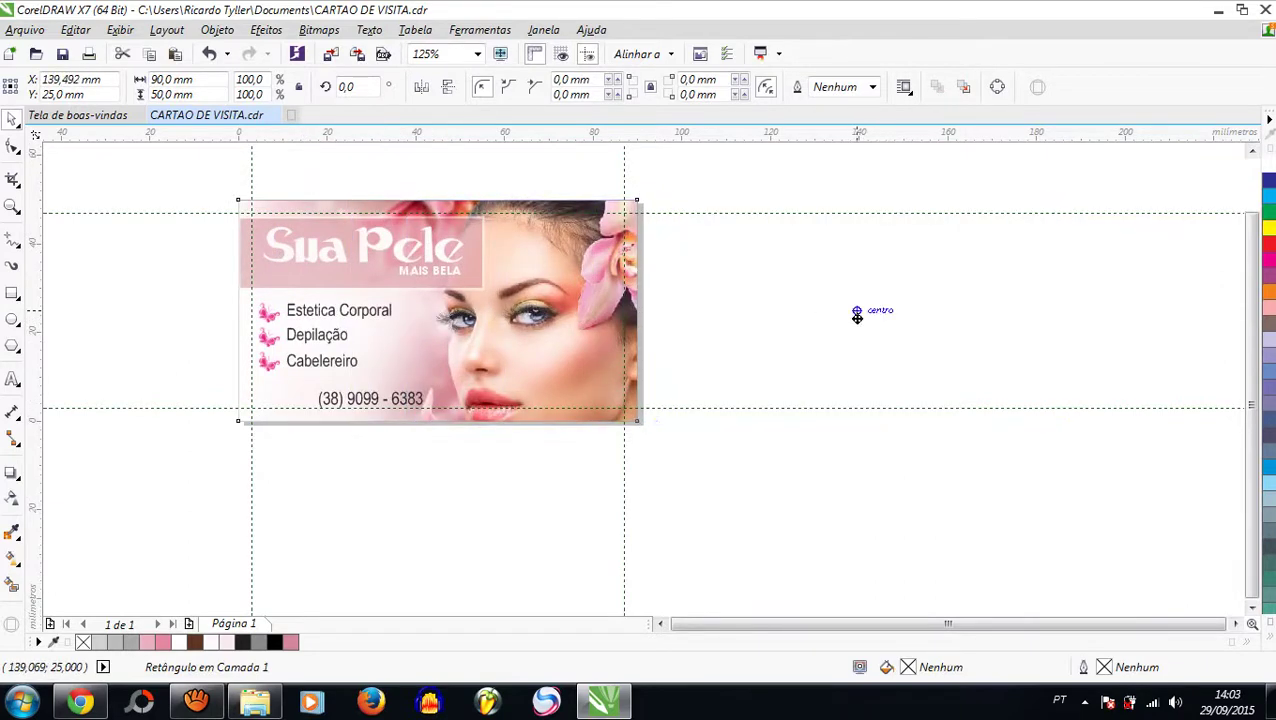
right_click(277, 641)
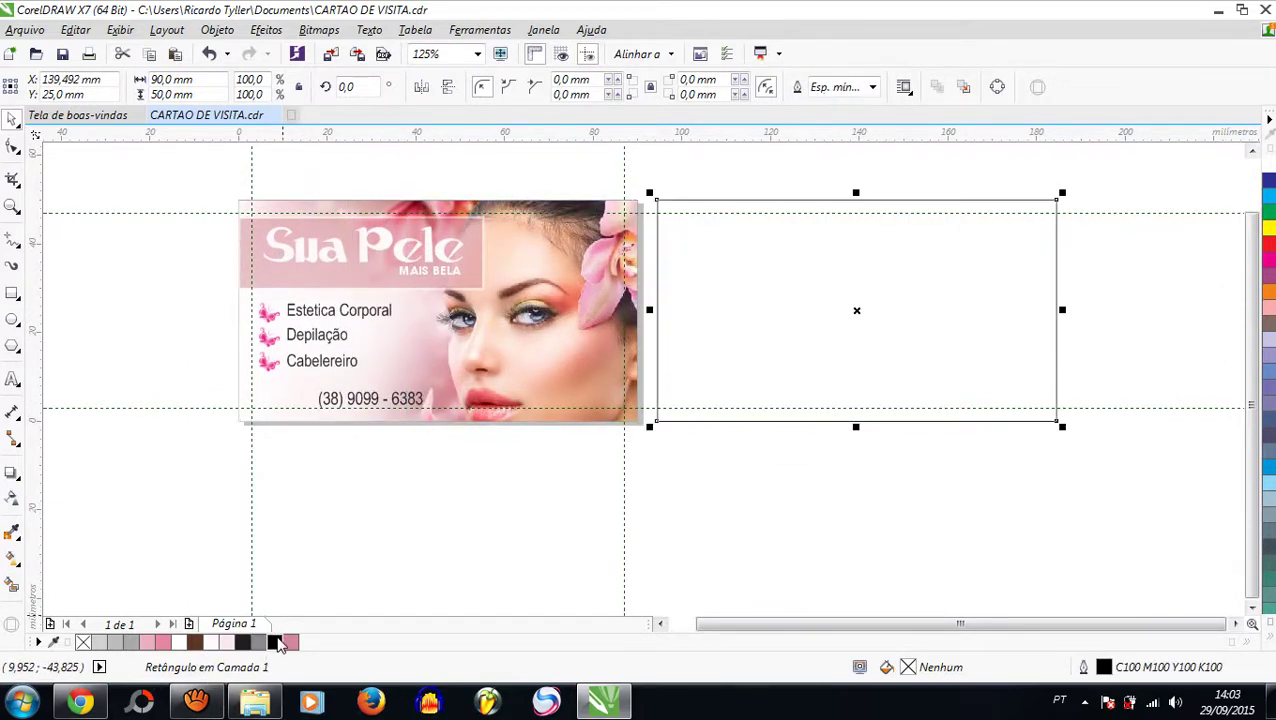
click(1120, 222)
click(728, 272)
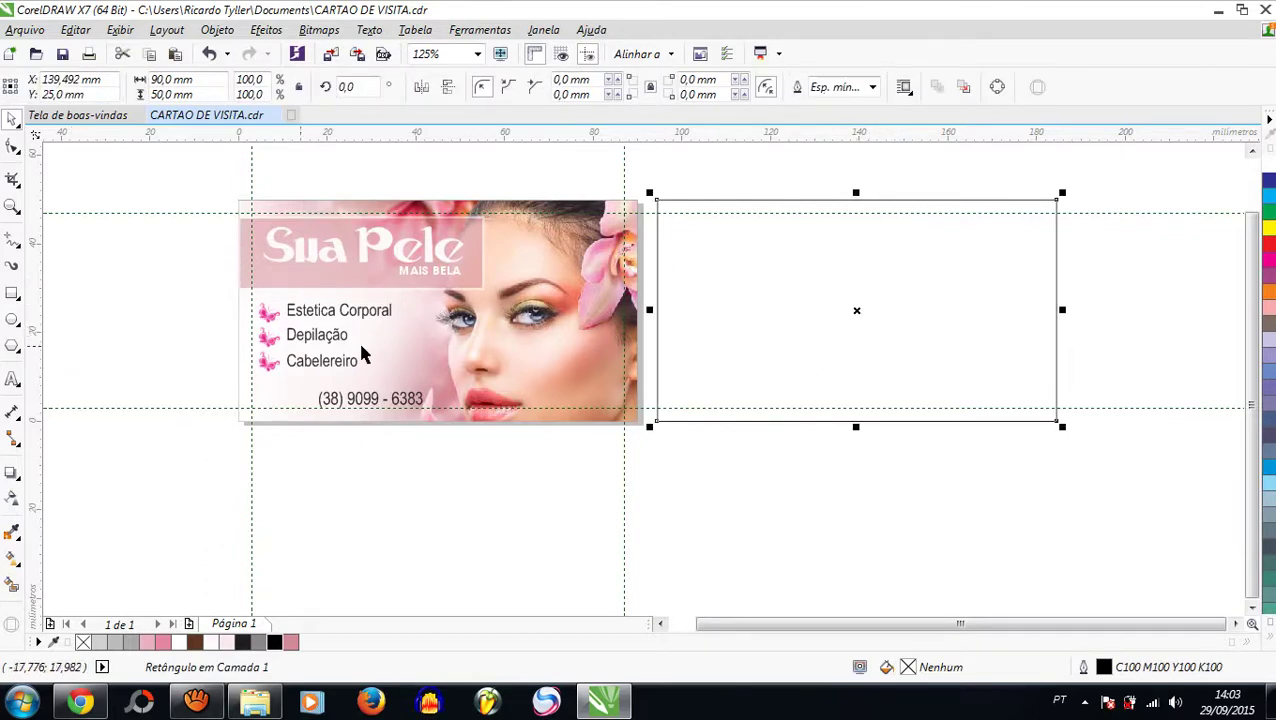
Step: Add a centre guide, make a 44.788 × 50 mm left-half copy, and convert it to curves
drag(843, 370, 857, 370)
click(1056, 303)
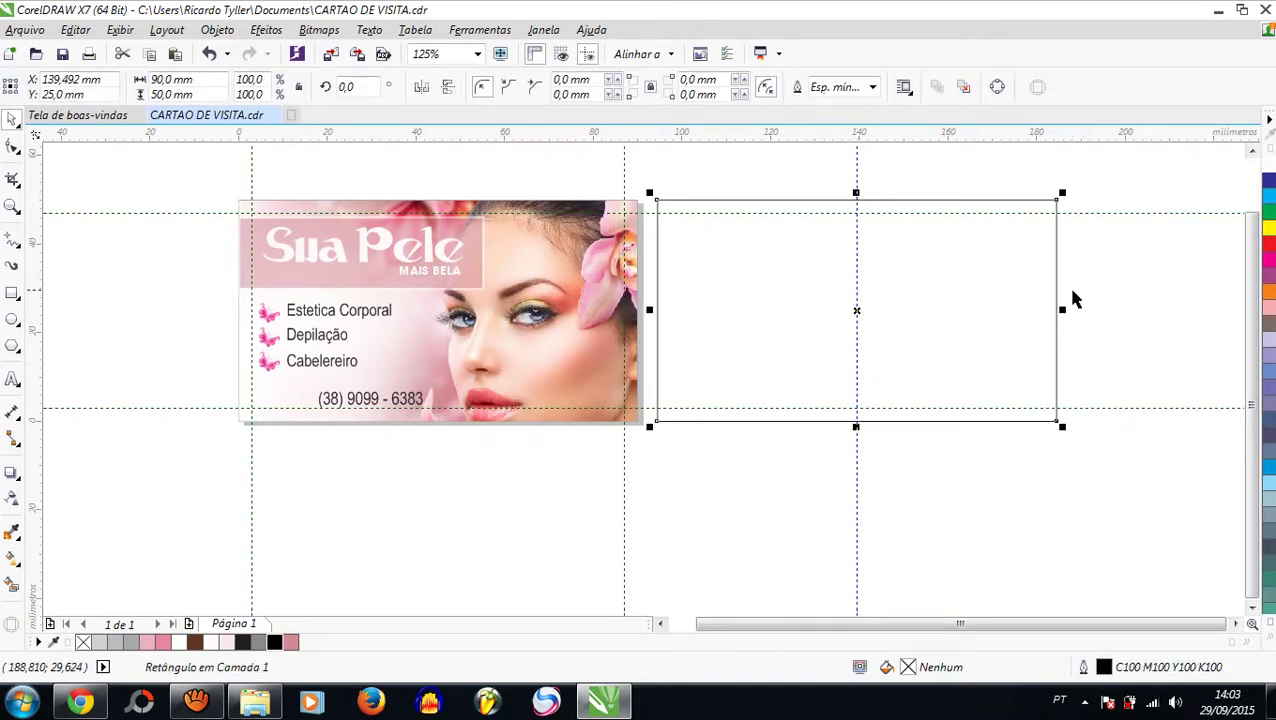
drag(1062, 310, 861, 343)
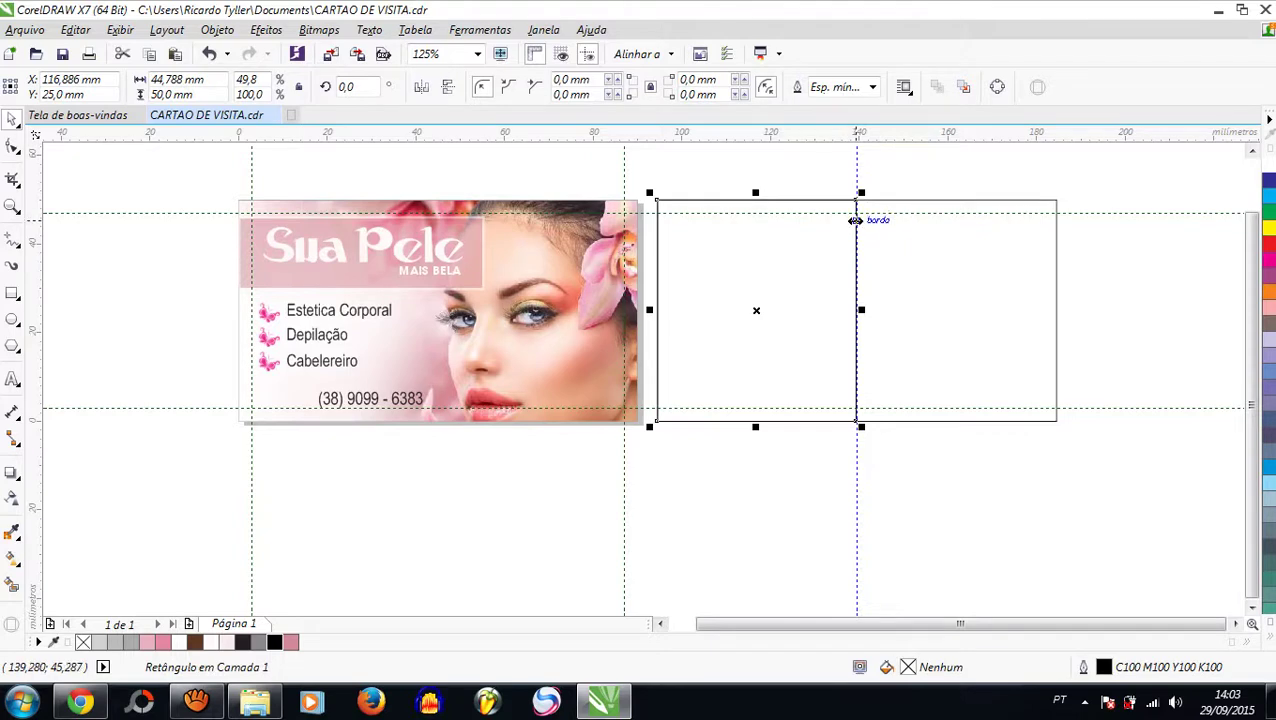
key(ctrl+q)
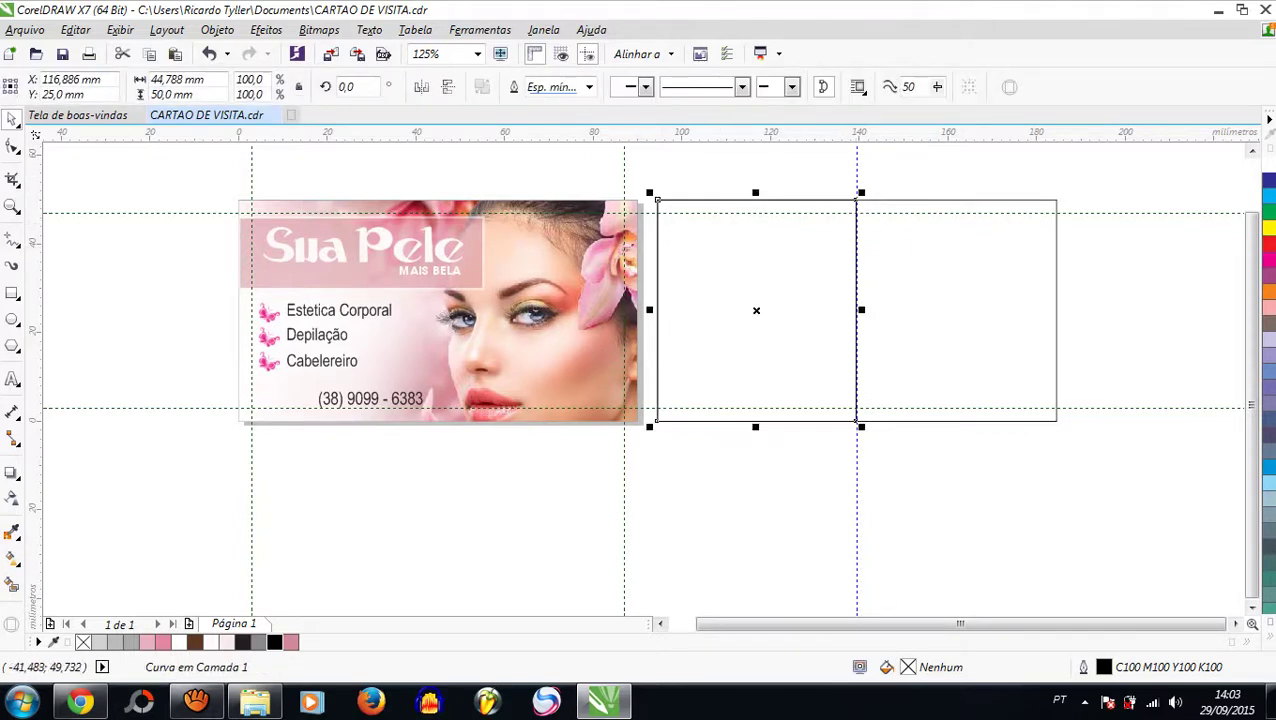
Step: With the Shape tool, convert the half shape's right edge to a curve segment (Em curva)
click(12, 146)
scroll(906, 199, up, 1)
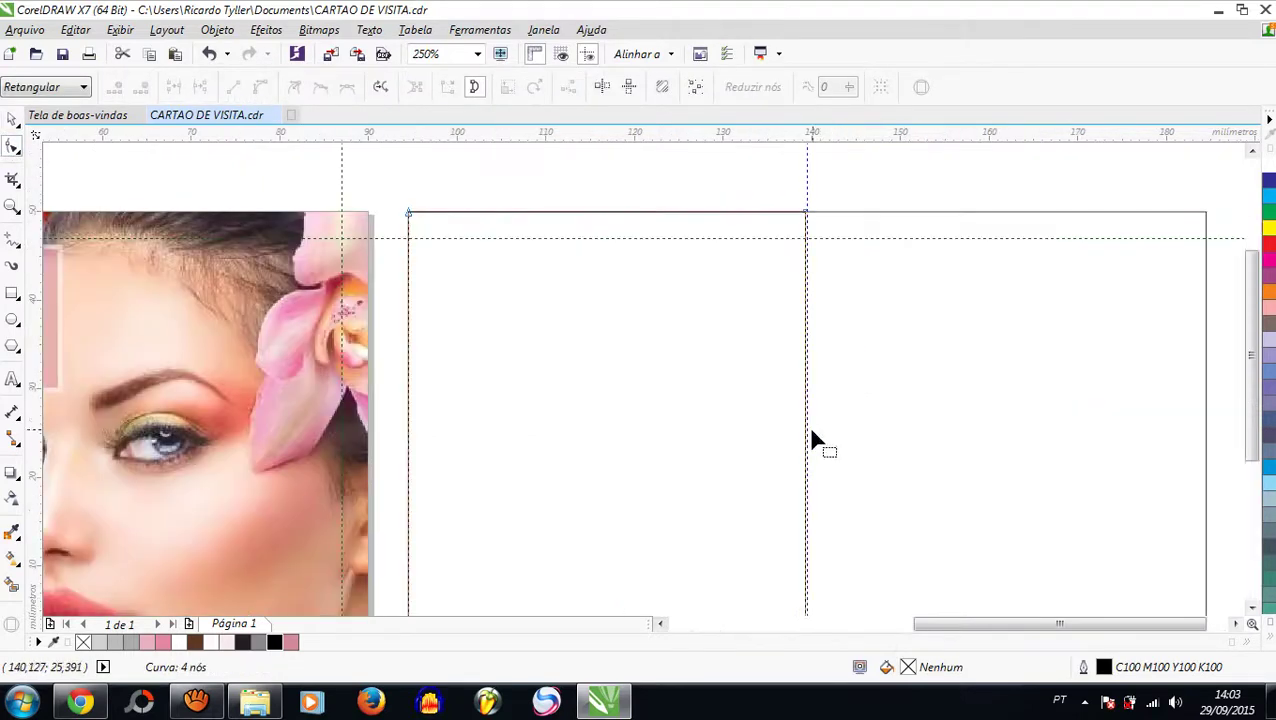
right_click(806, 446)
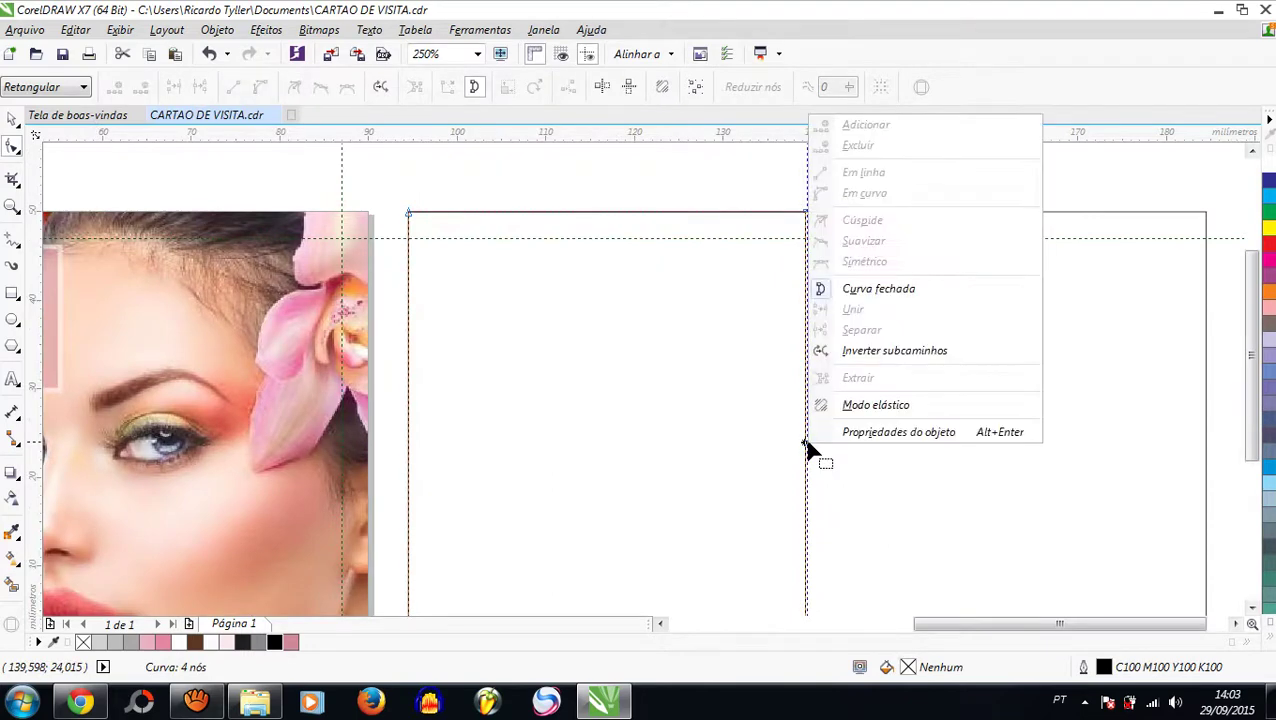
click(757, 482)
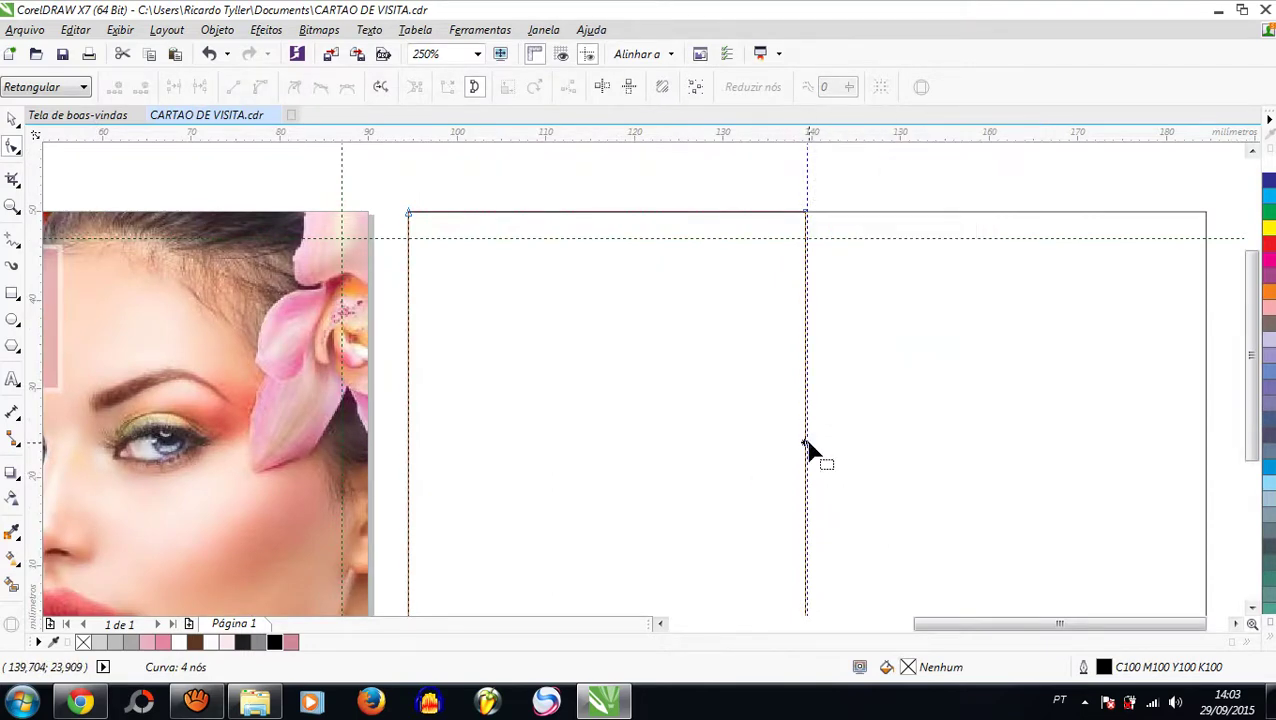
click(806, 449)
right_click(806, 449)
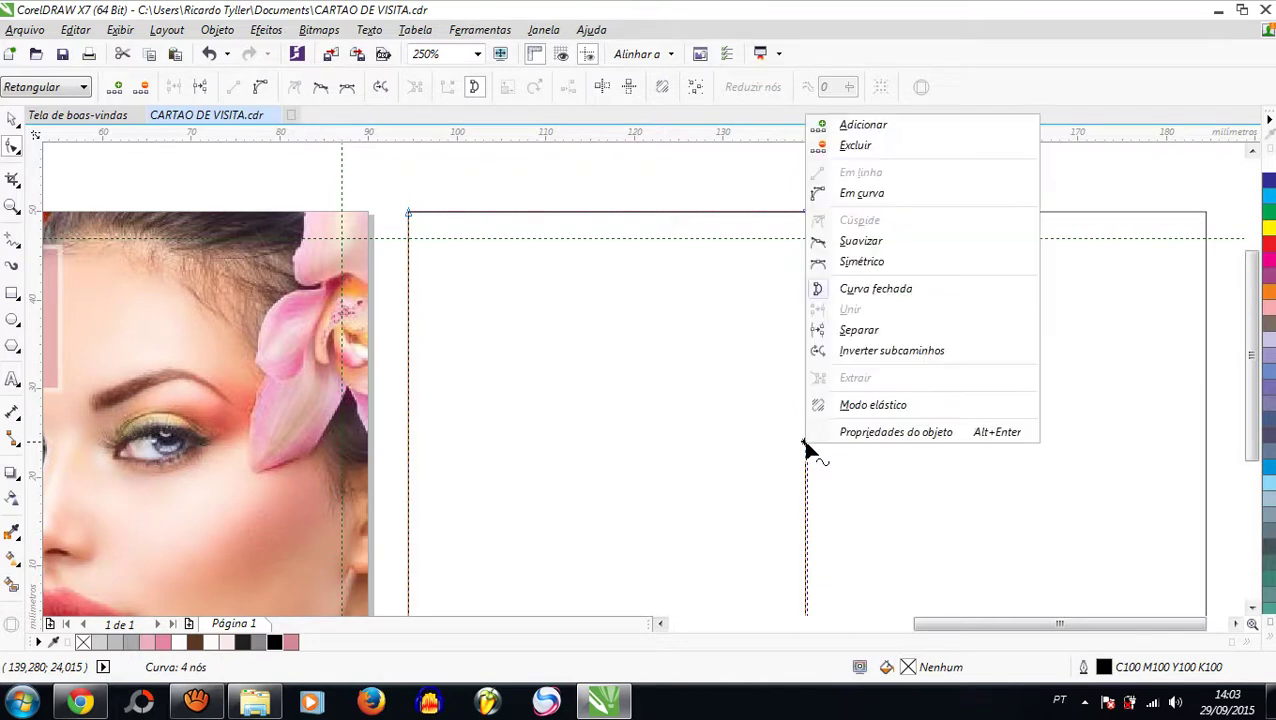
click(852, 195)
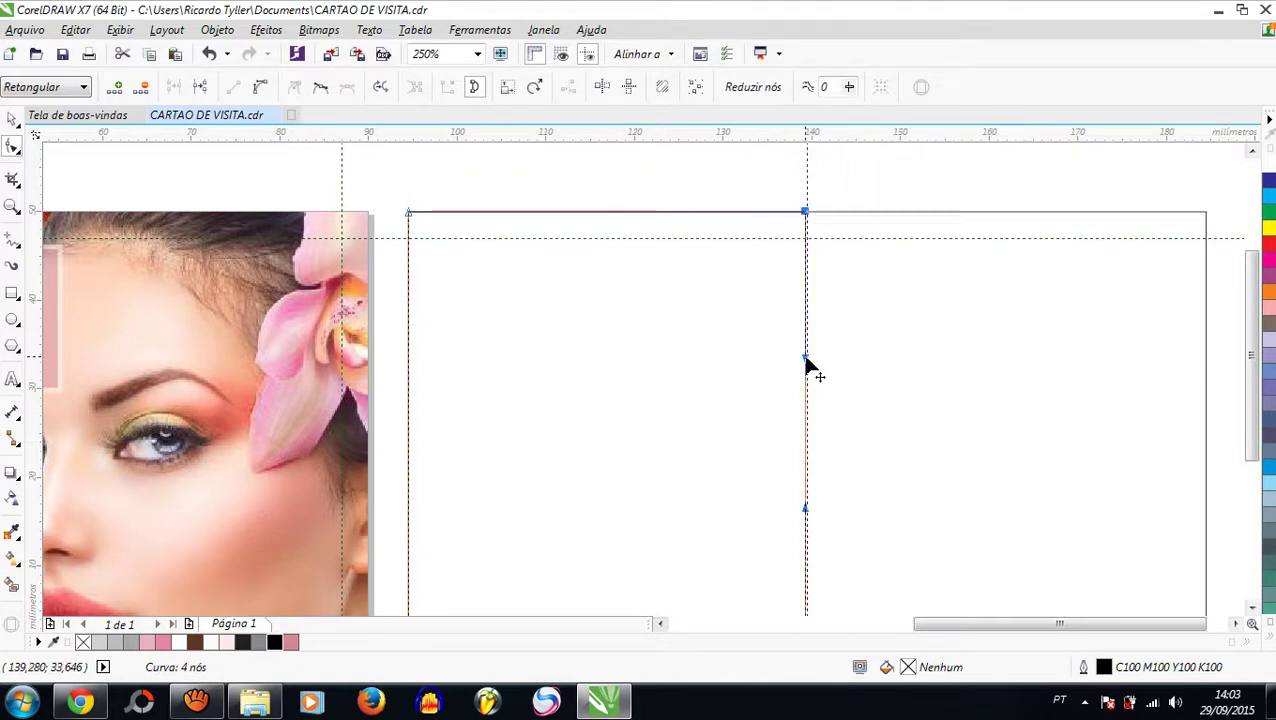
Step: Bend the right edge into an S-curve along the centre guide
drag(805, 358, 632, 377)
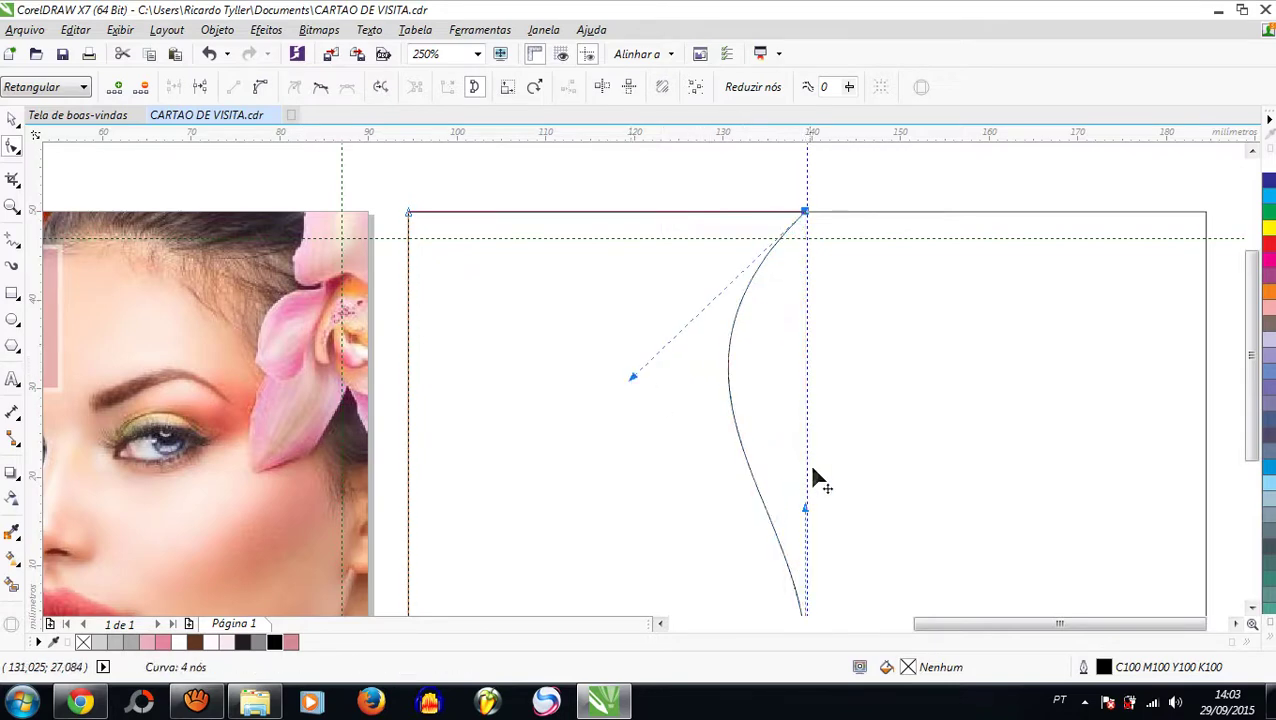
drag(808, 516, 921, 513)
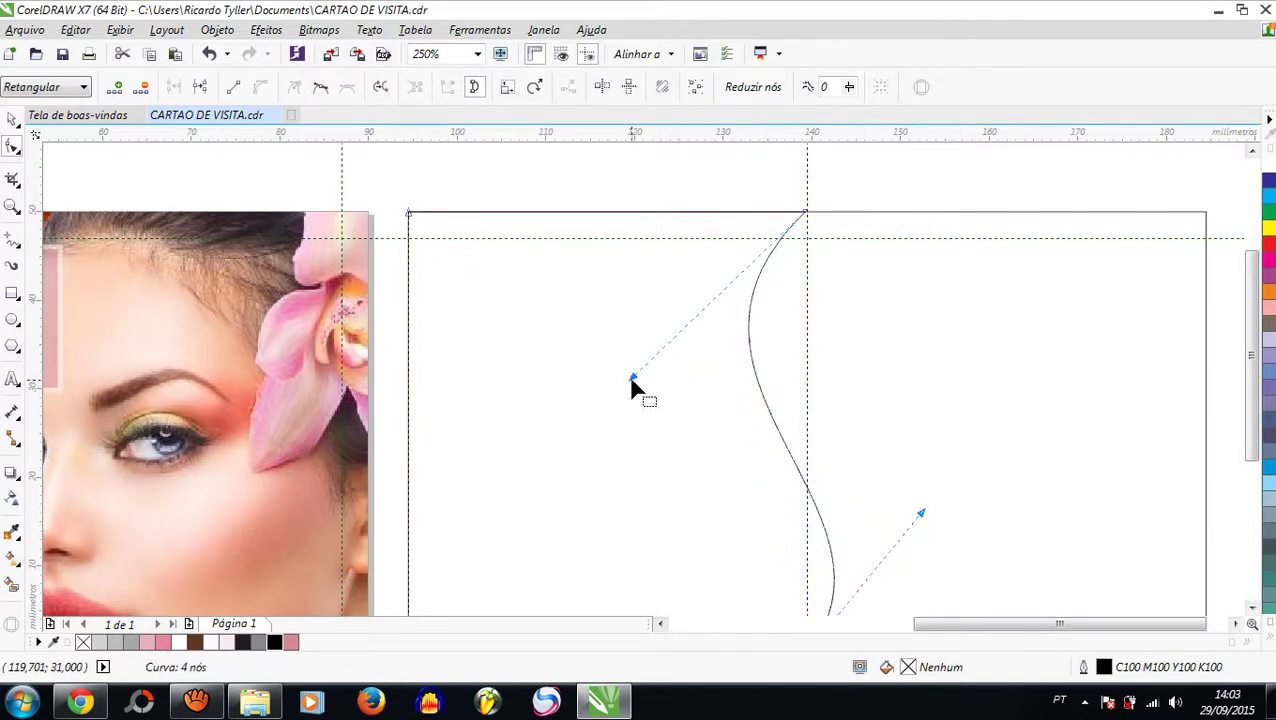
drag(631, 378, 628, 377)
drag(922, 518, 952, 530)
key(F3)
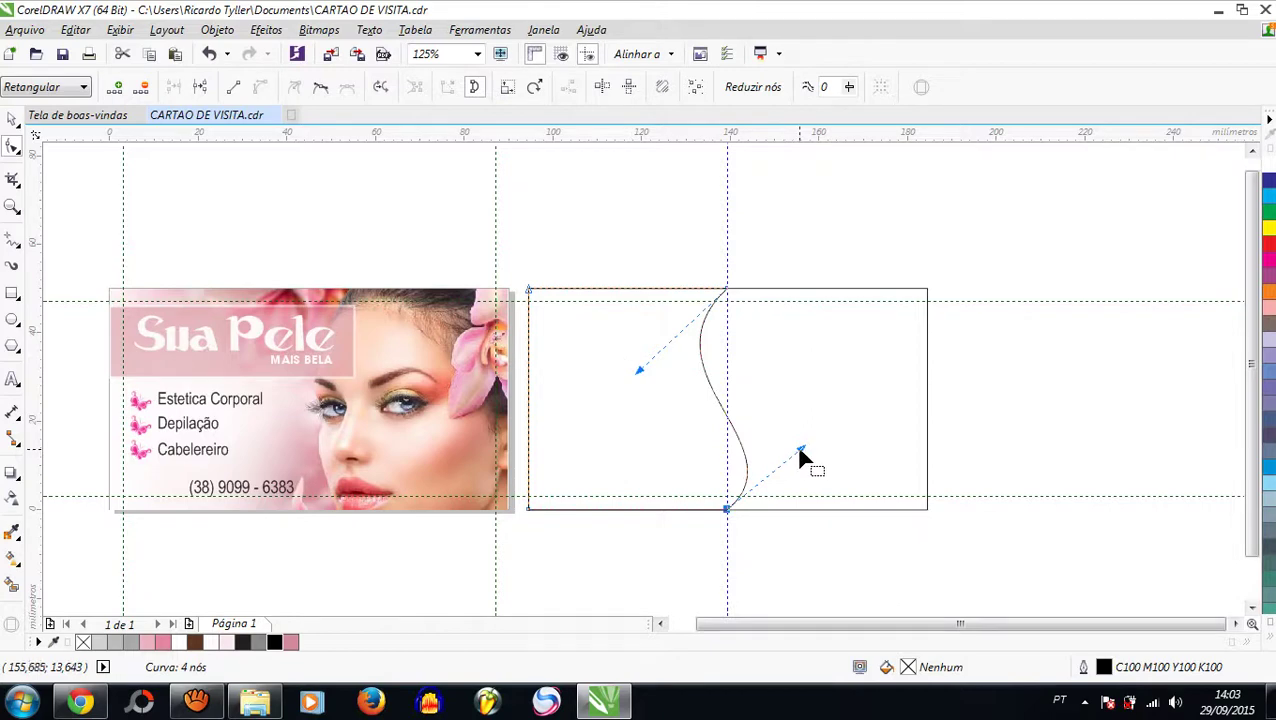
drag(796, 451, 797, 412)
drag(641, 378, 627, 370)
drag(803, 420, 800, 416)
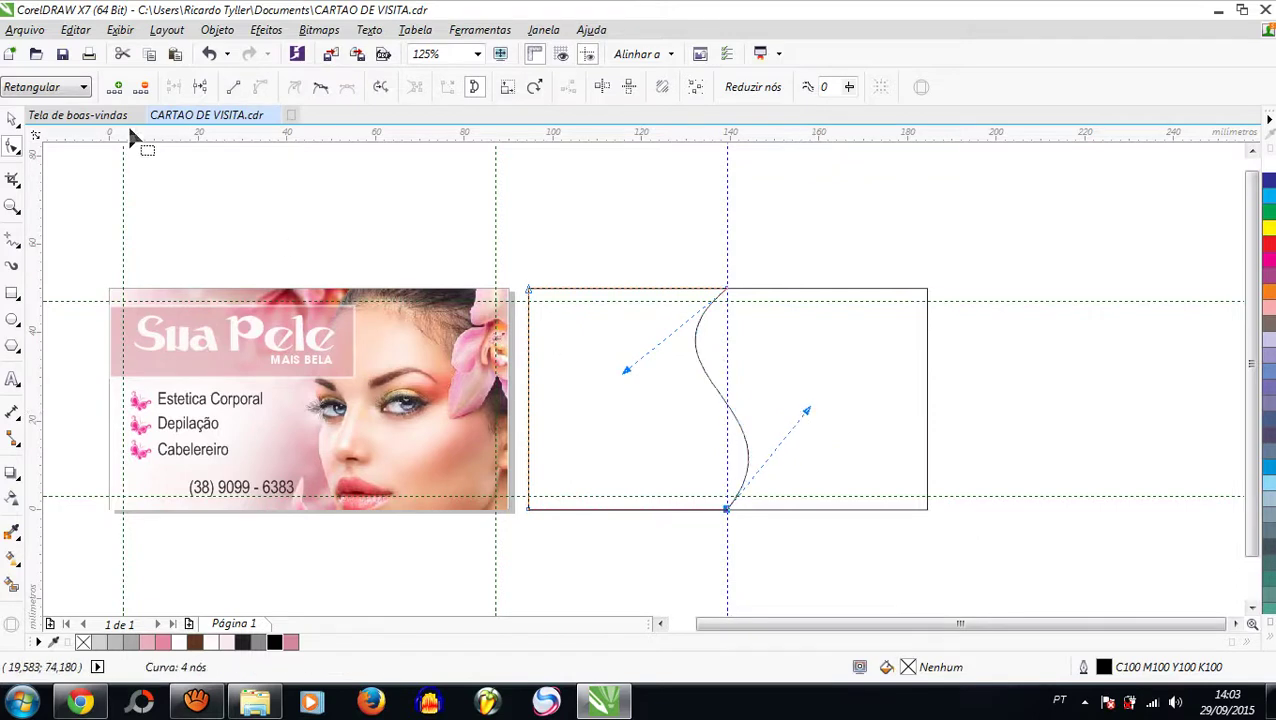
click(12, 118)
click(960, 238)
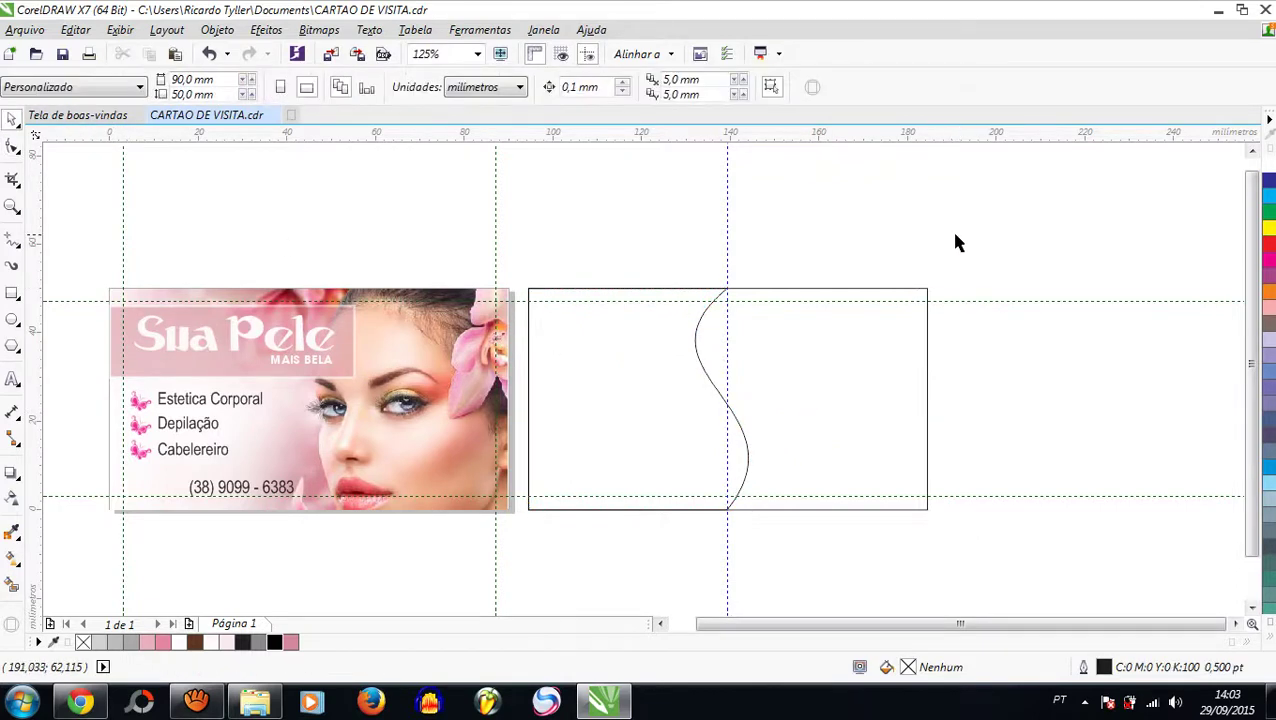
Step: Drag the massage photo from the ESTETICA folder into the document
key(super+d)
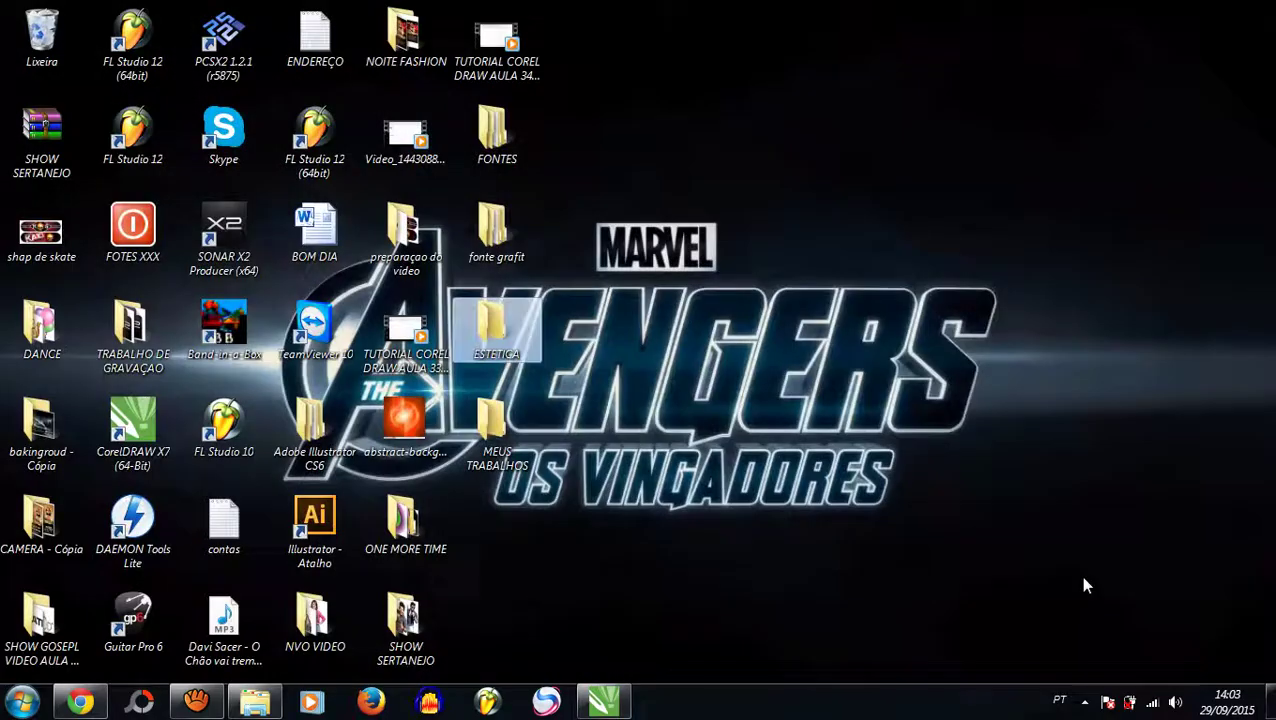
click(256, 700)
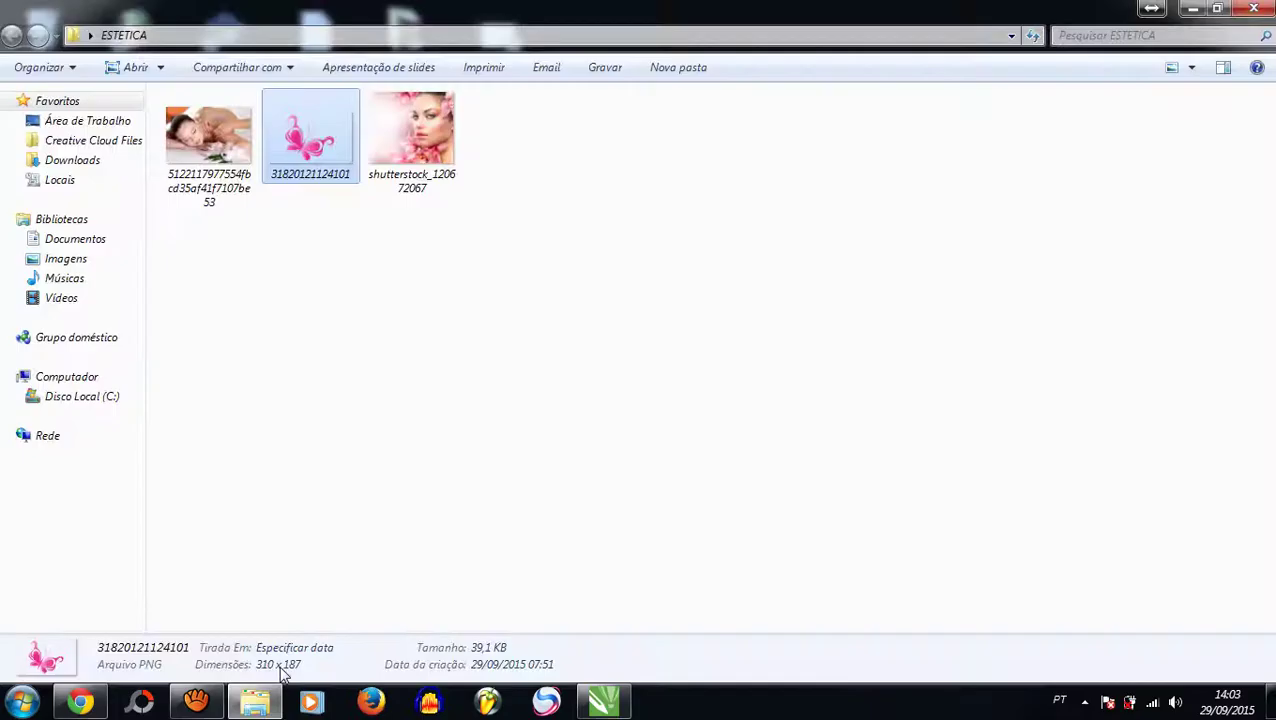
click(430, 356)
drag(224, 150, 1025, 251)
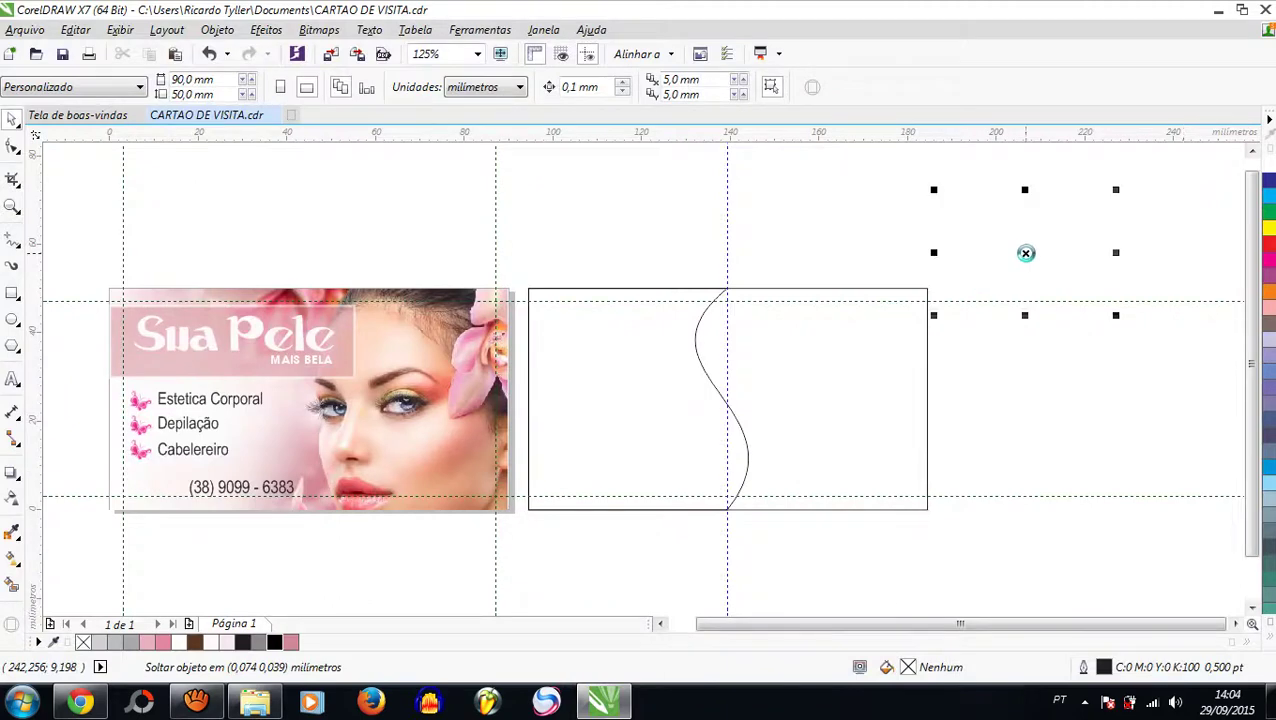
Step: Enlarge the massage photo and PowerClip it inside the S-curved half shape (PowerClip dentro)
drag(1116, 315, 1190, 404)
drag(1116, 350, 1050, 408)
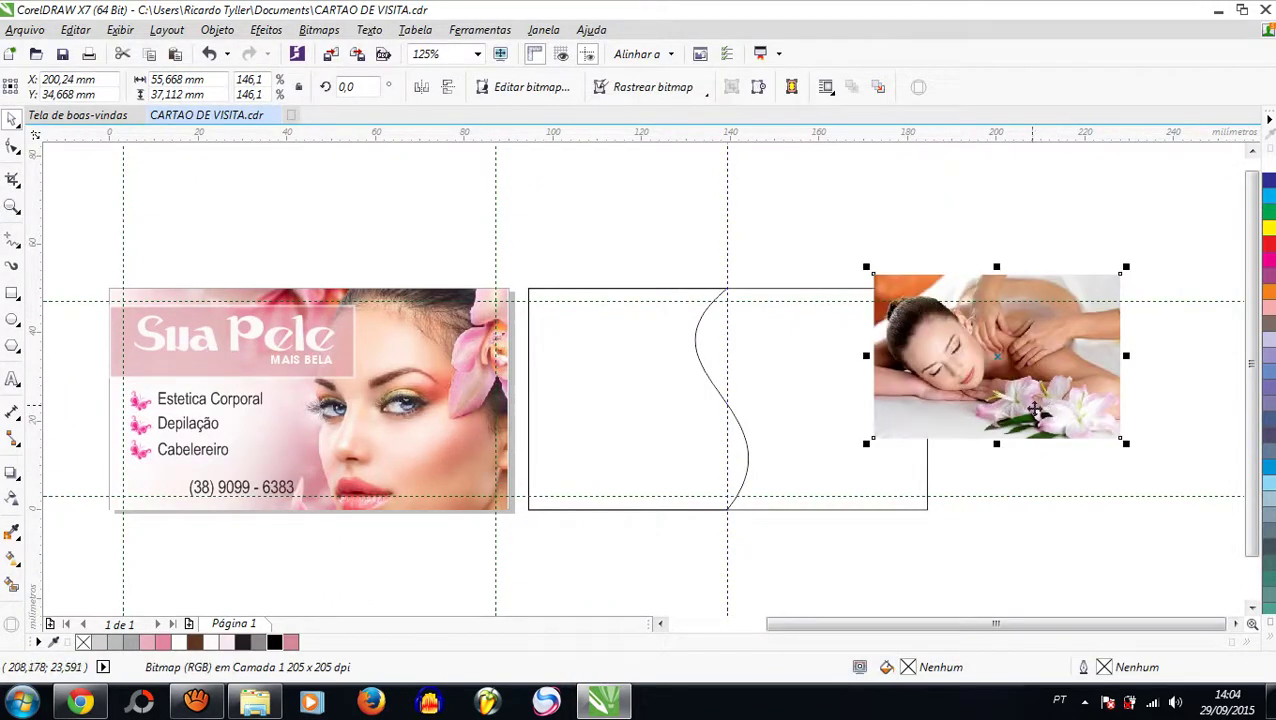
drag(867, 447, 795, 498)
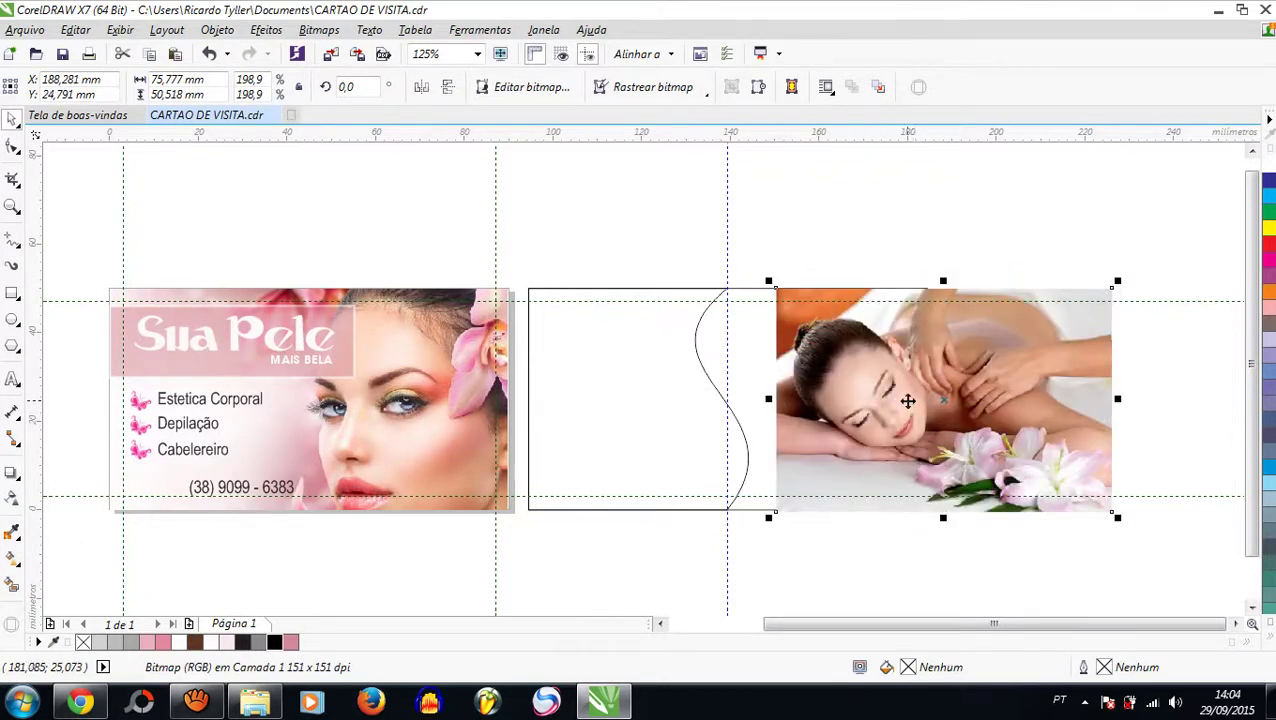
drag(907, 400, 622, 398)
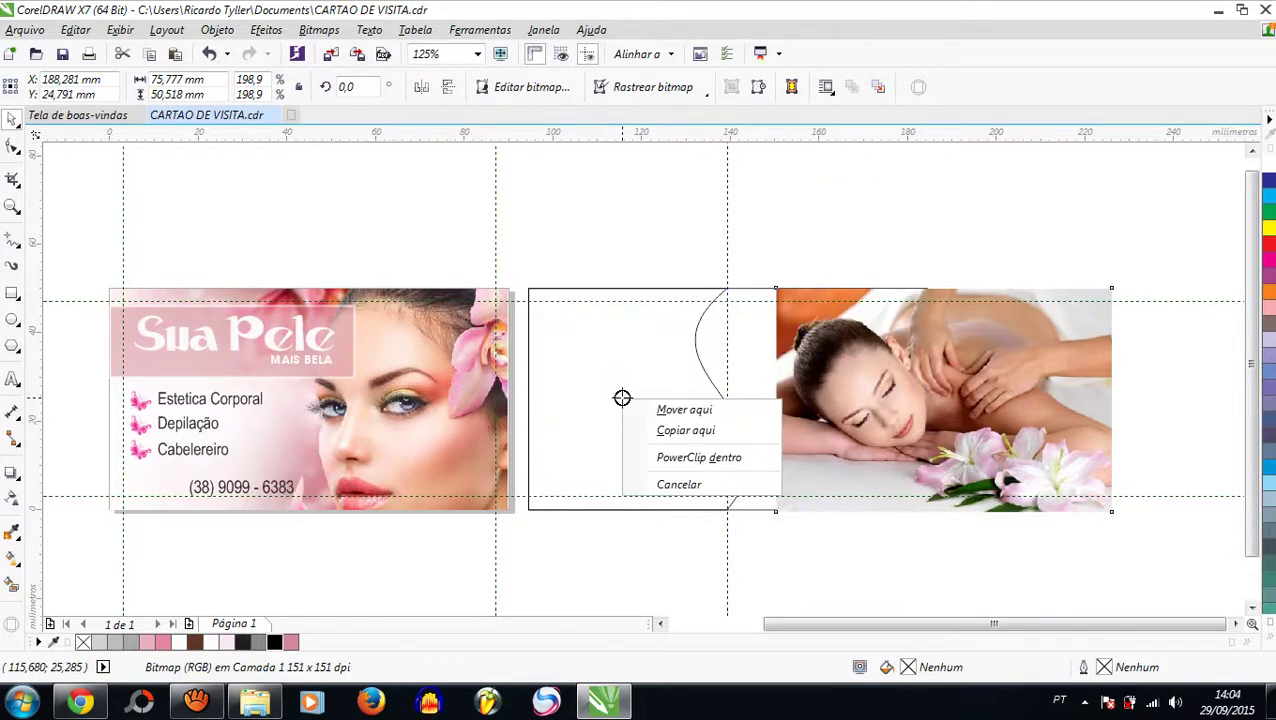
click(665, 461)
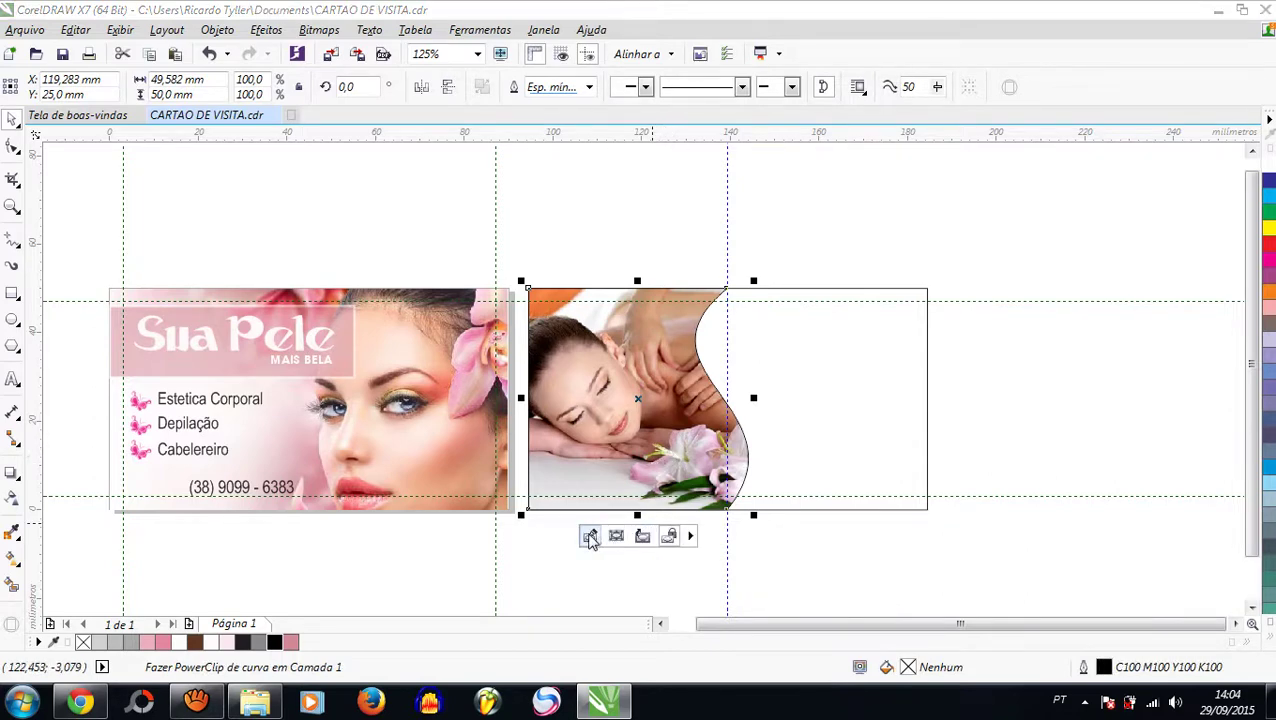
Step: Edit the PowerClip to enlarge the massage photo to 100.224 × 66.816 mm and shift it right
click(590, 535)
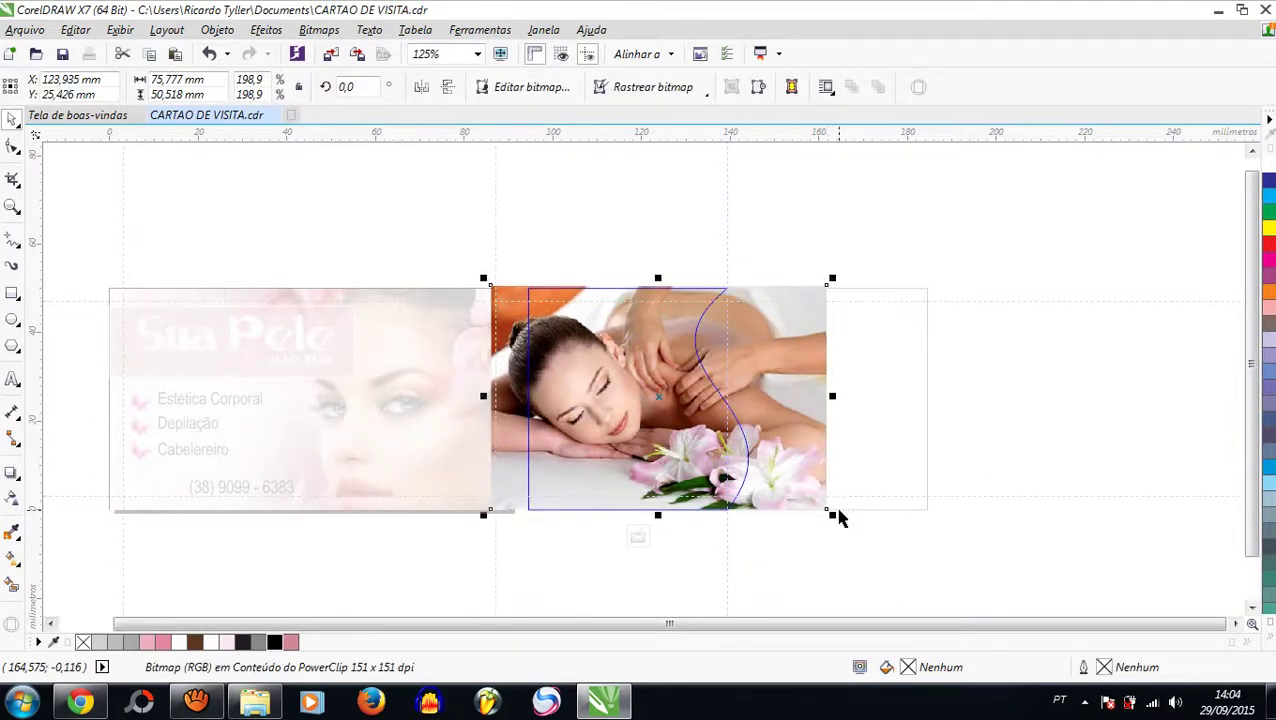
drag(832, 514, 876, 539)
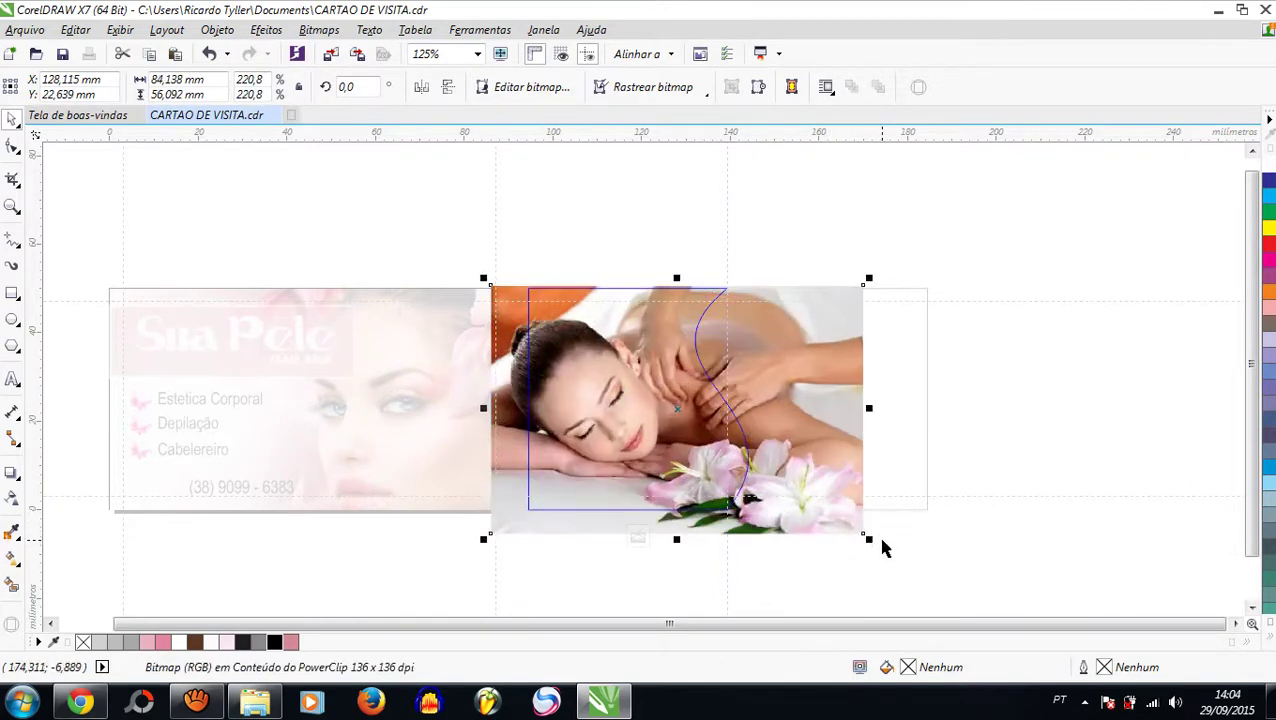
drag(868, 539, 893, 566)
drag(890, 279, 940, 248)
mouse_move(840, 413)
mouse_down()
mouse_move(857, 430)
mouse_move(831, 425)
mouse_up()
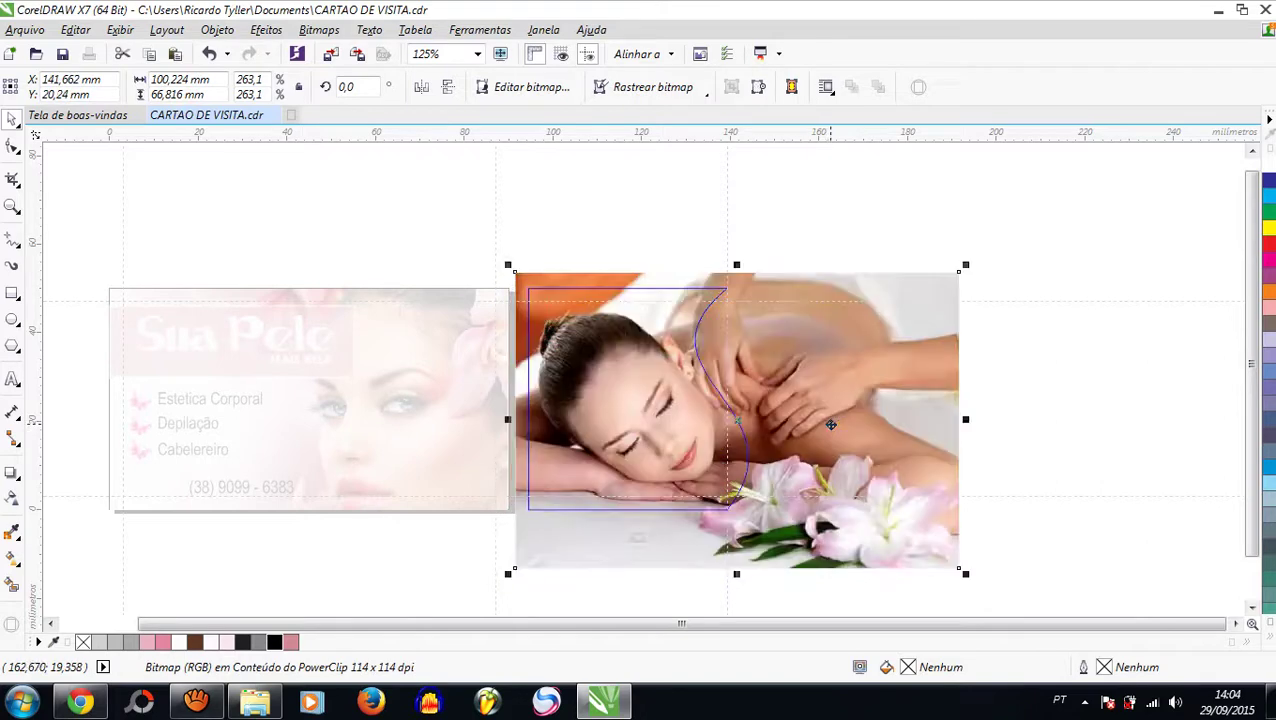
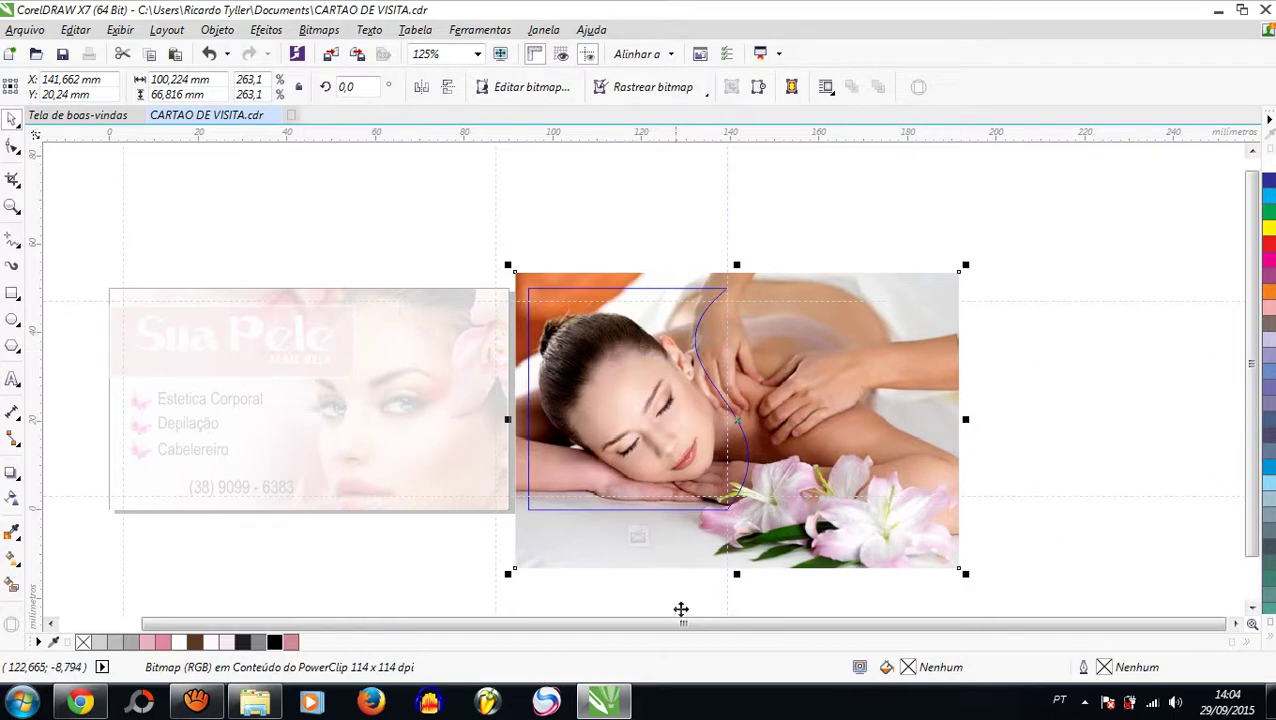
Step: Finish the PowerClip edit on the wave-shaped massage photo and remove its outline
click(638, 535)
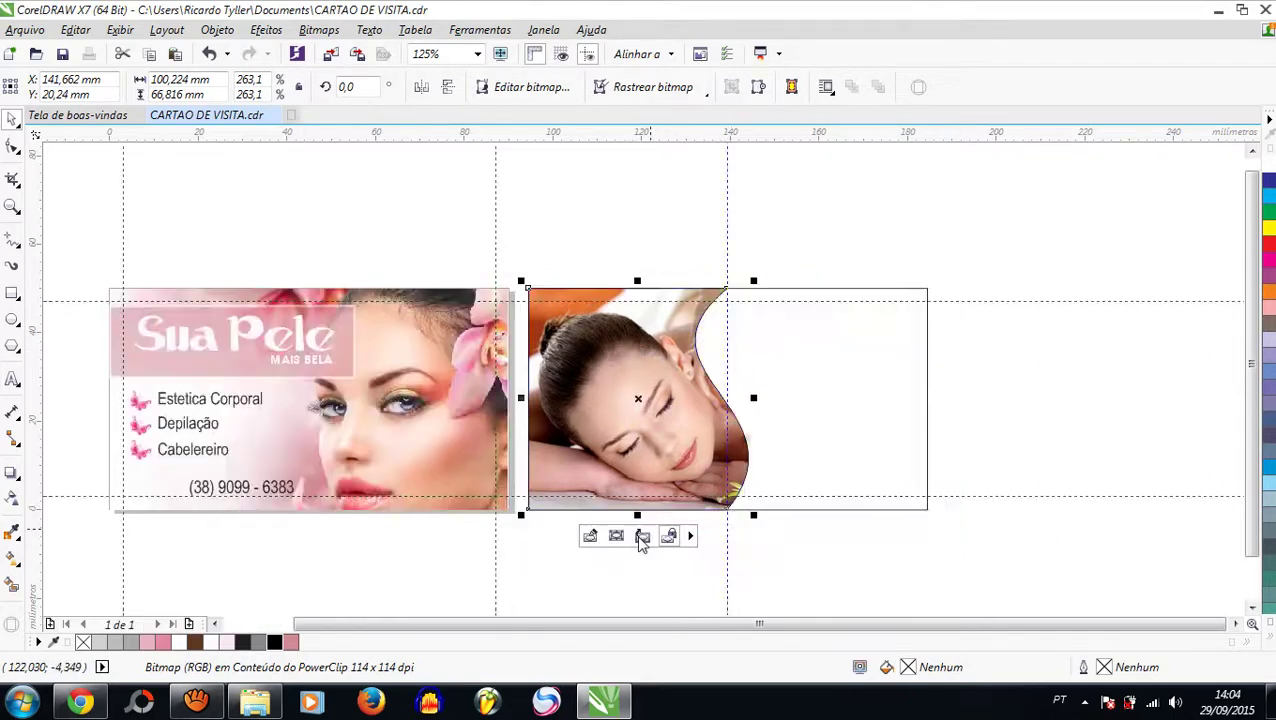
click(1093, 385)
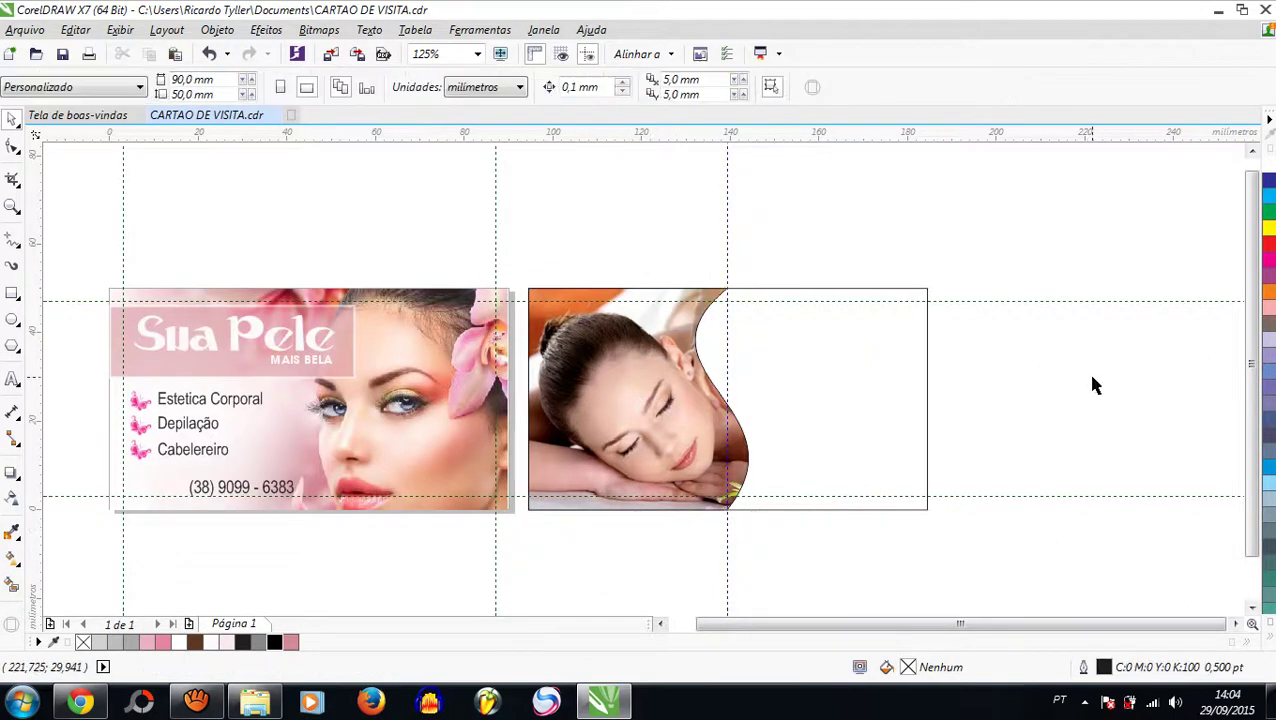
click(662, 408)
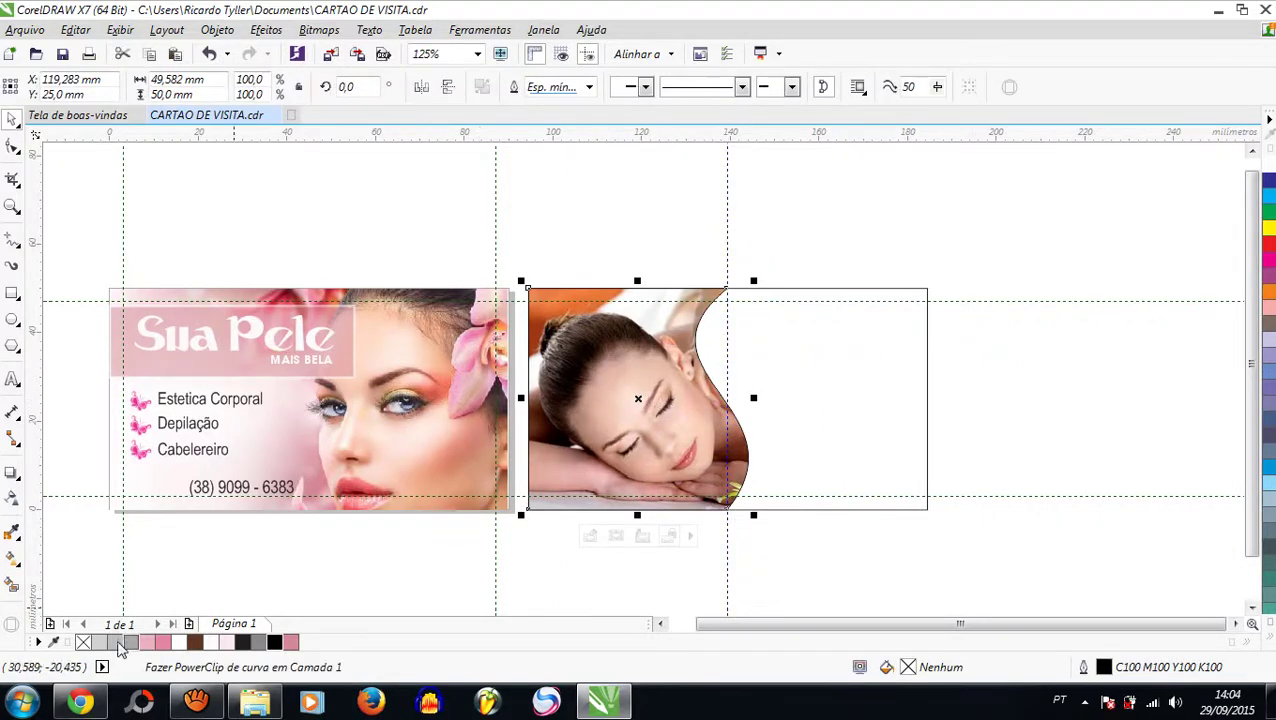
click(83, 643)
right_click(83, 643)
click(907, 392)
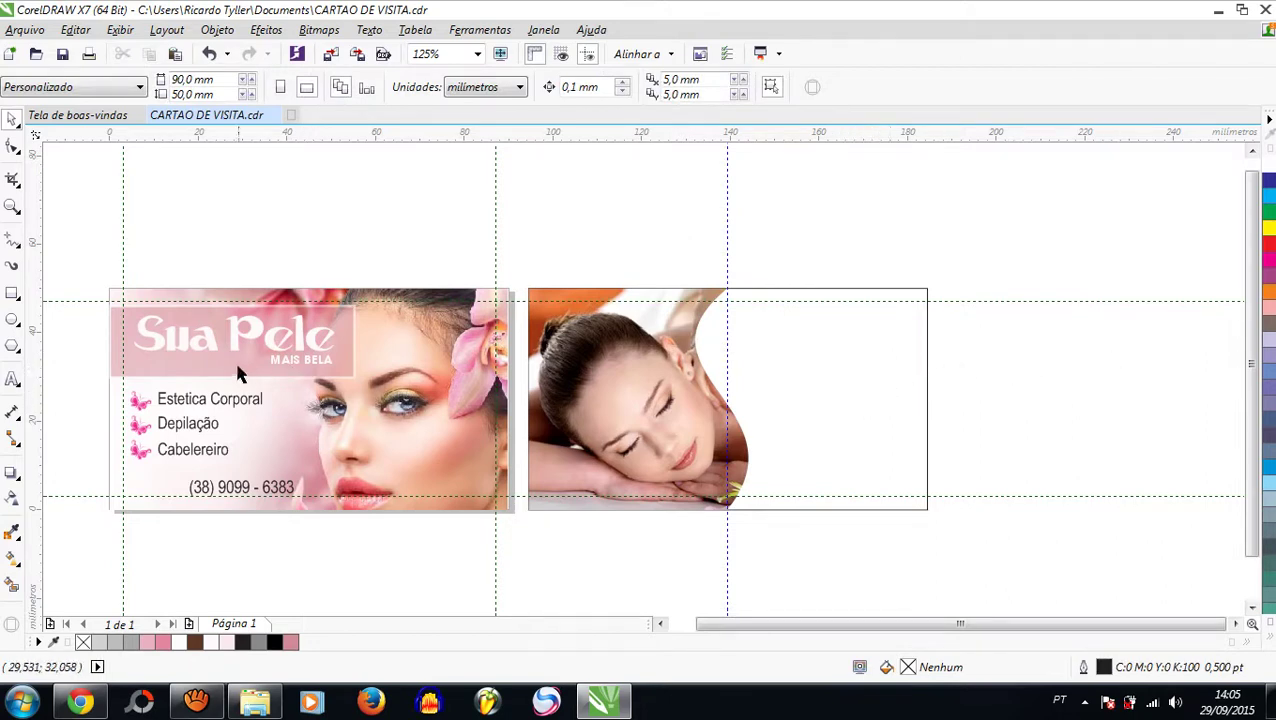
Step: Try several pink fills on the back rectangle, undo, and settle on dusty pink #D28994
click(784, 437)
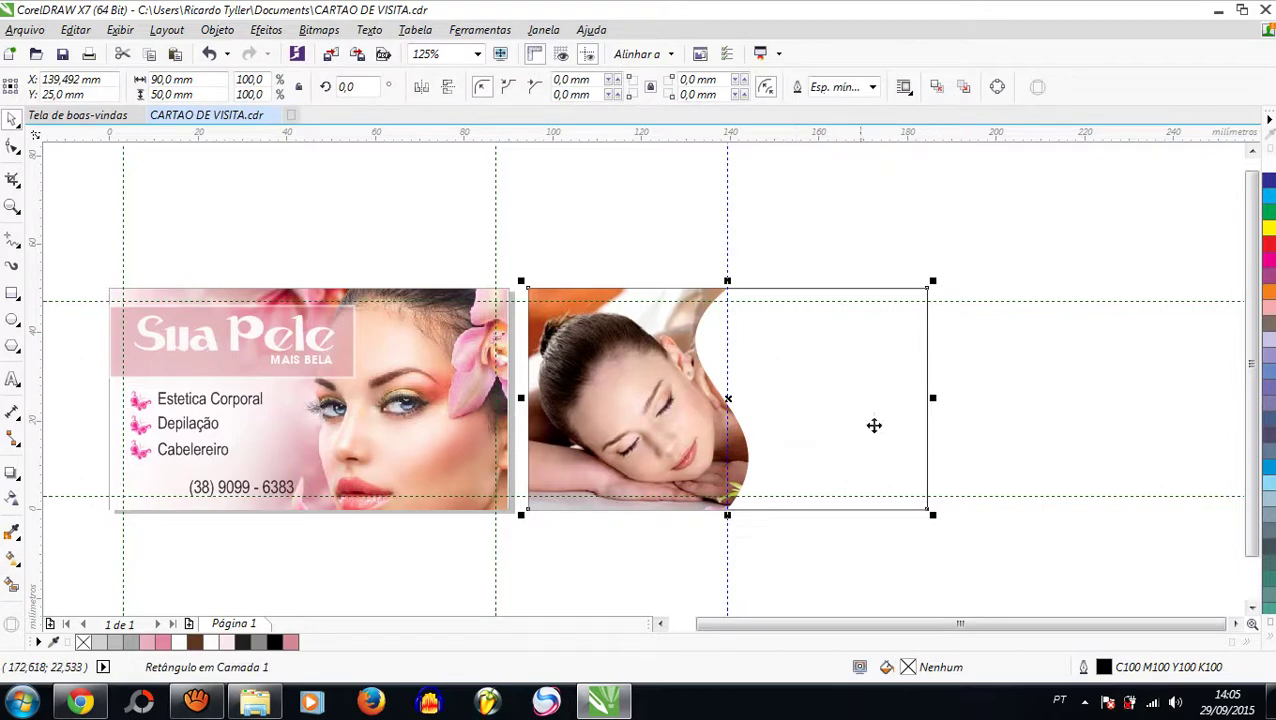
click(290, 642)
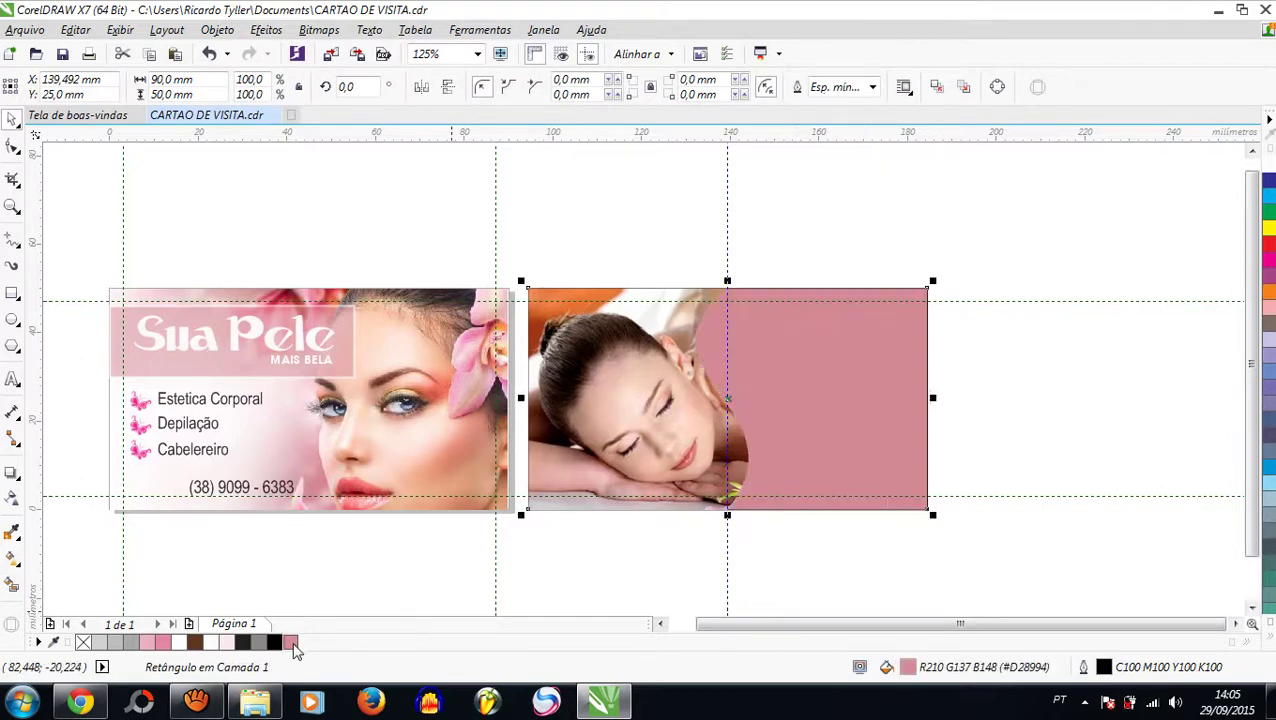
click(150, 642)
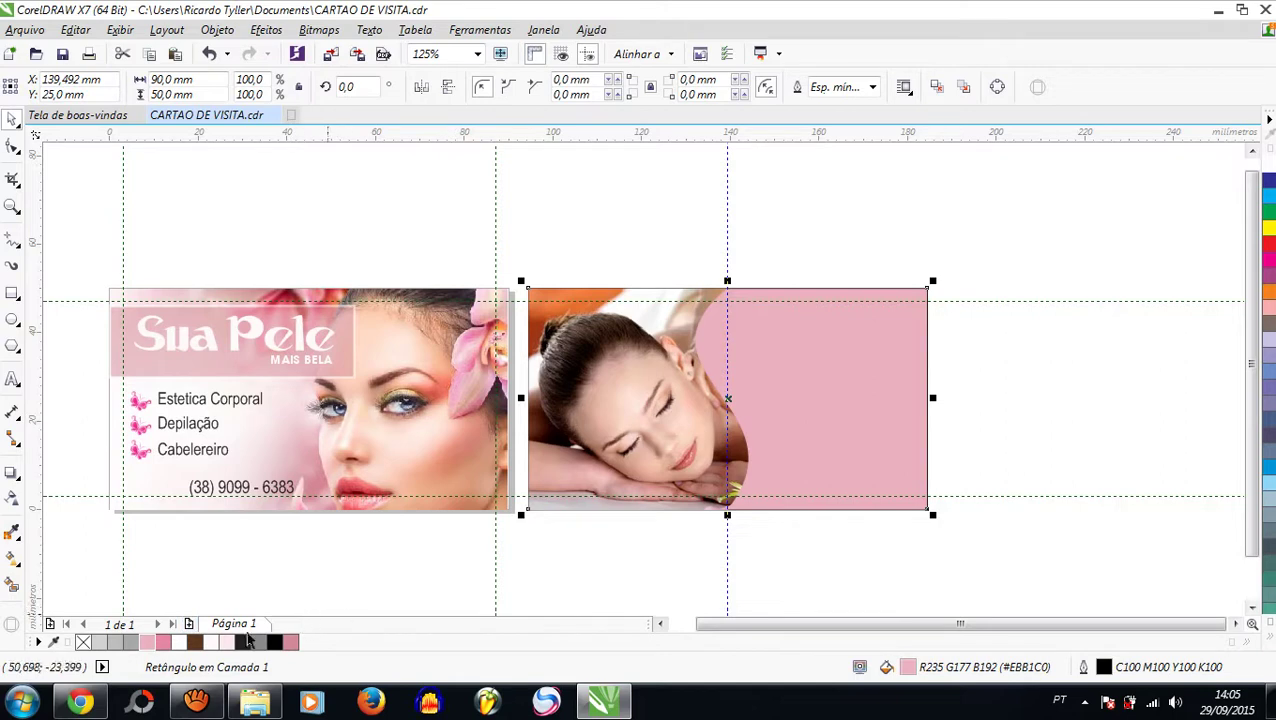
click(227, 642)
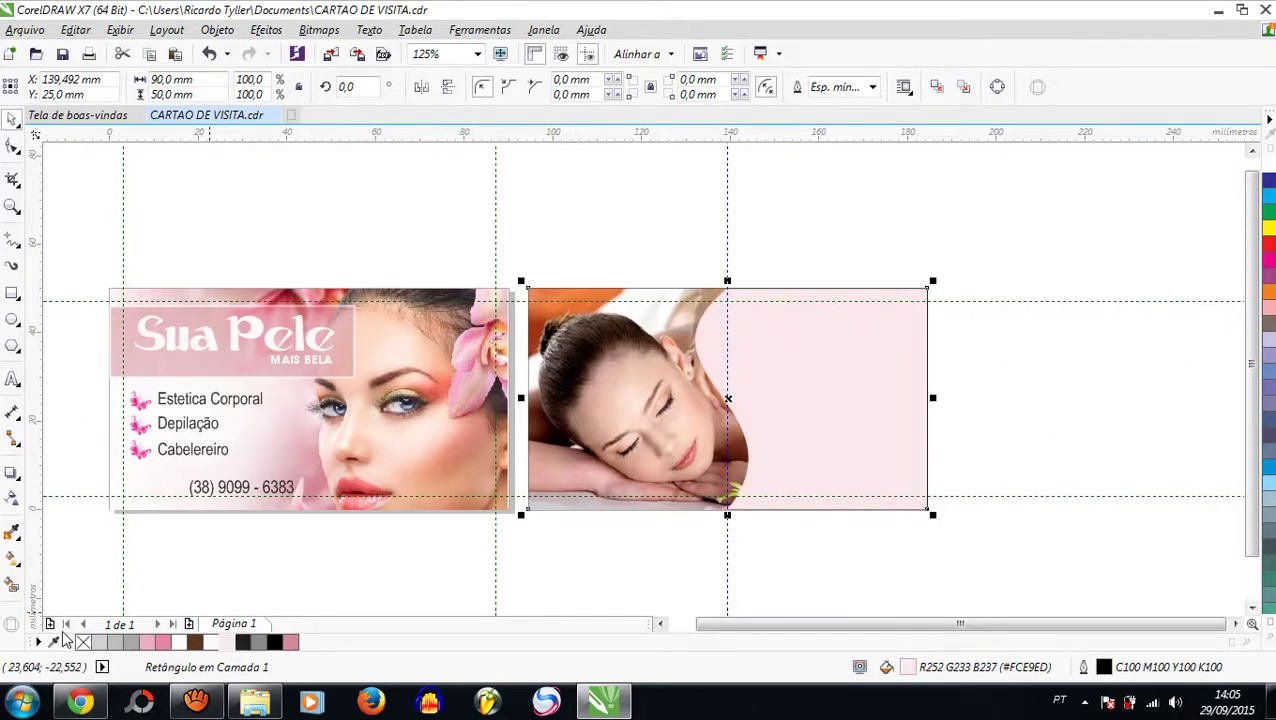
right_click(83, 645)
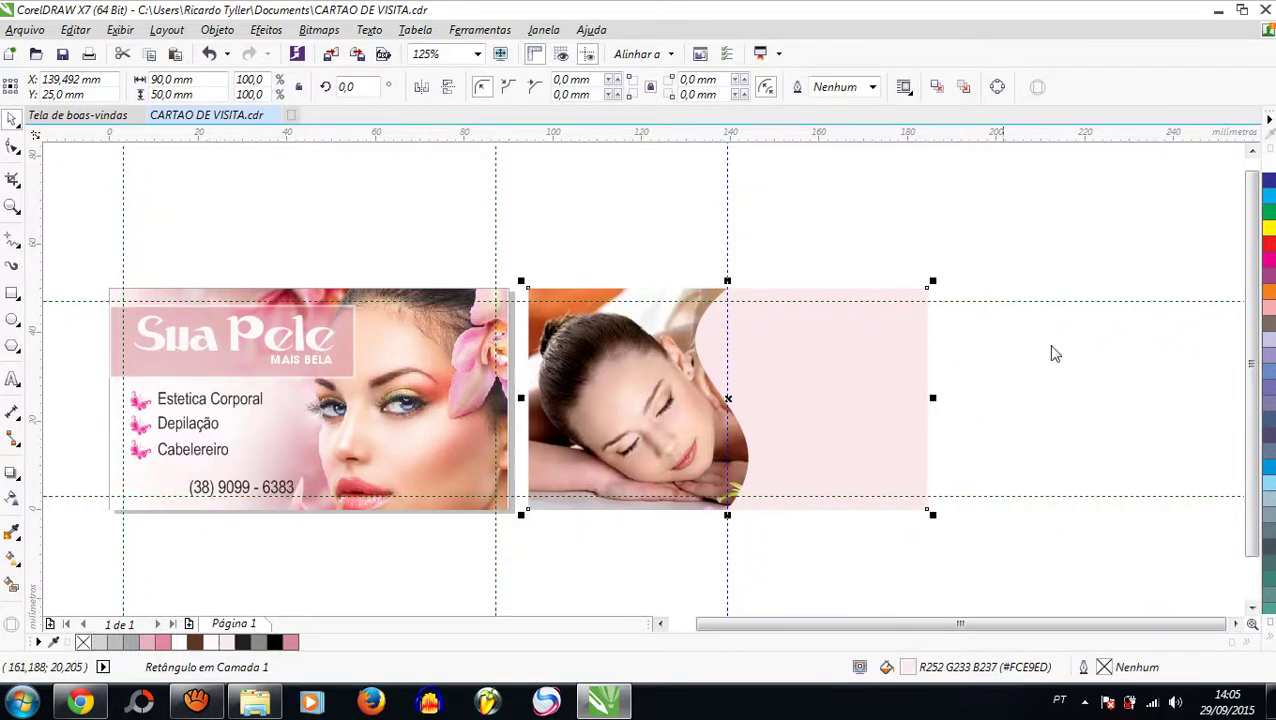
click(1116, 320)
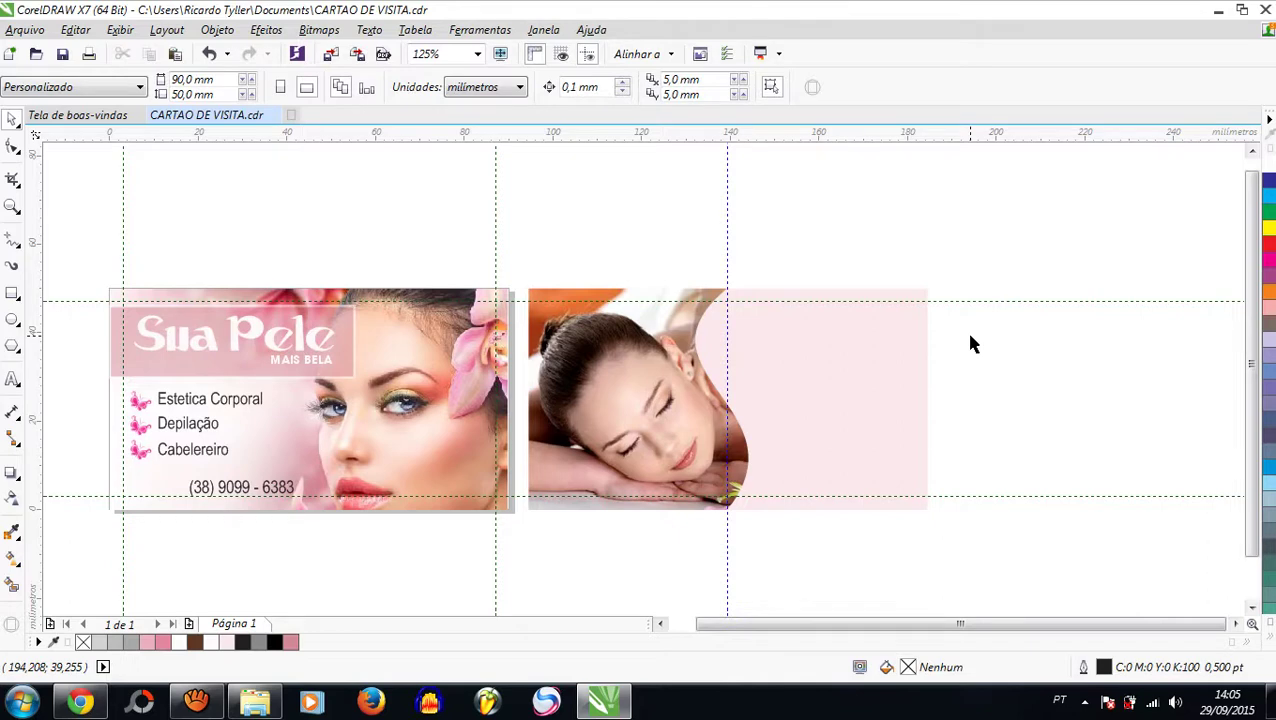
key(ctrl+z)
key(ctrl+z)
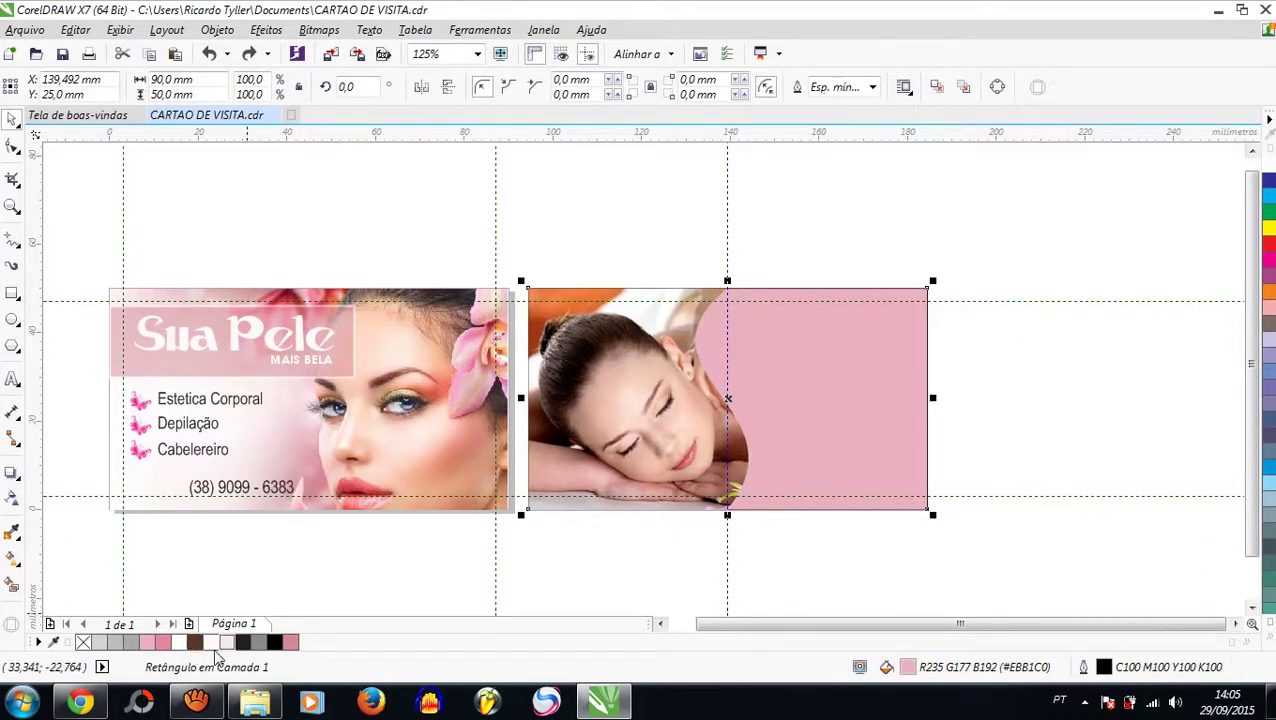
click(292, 643)
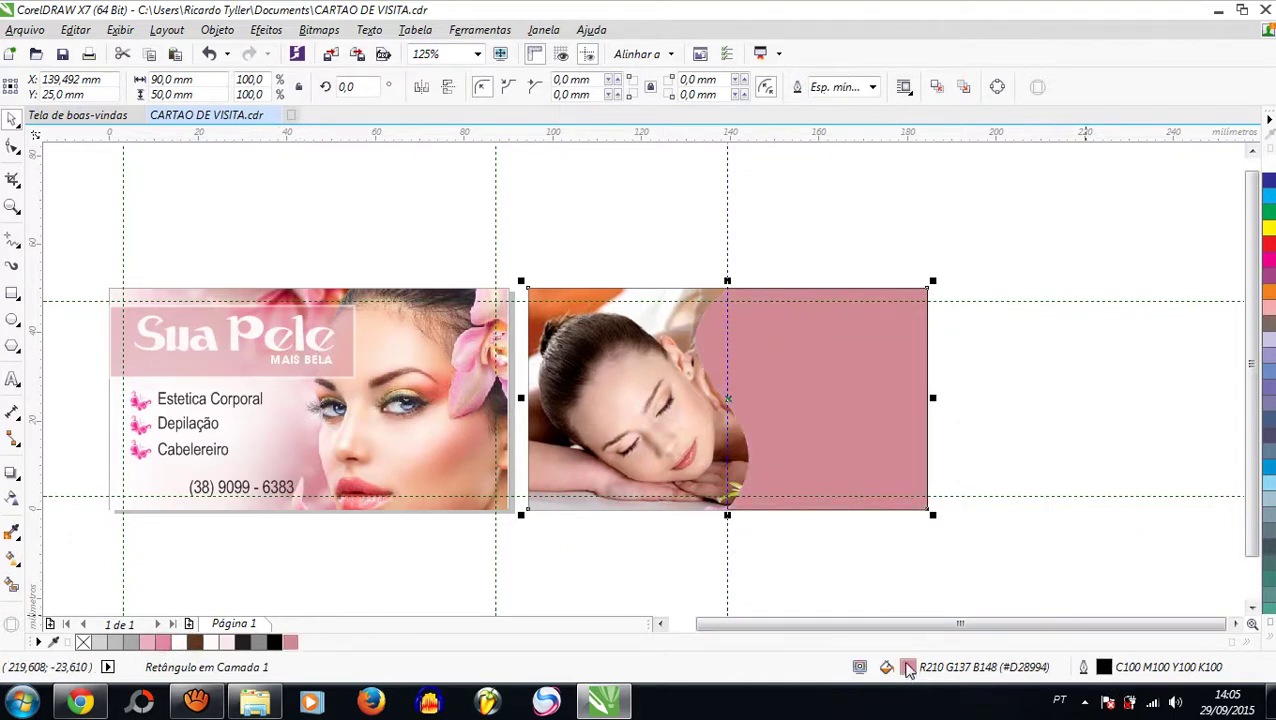
Step: Open Edit Fill for the rectangle, try lightening the pink, then cancel without changes
double_click(908, 668)
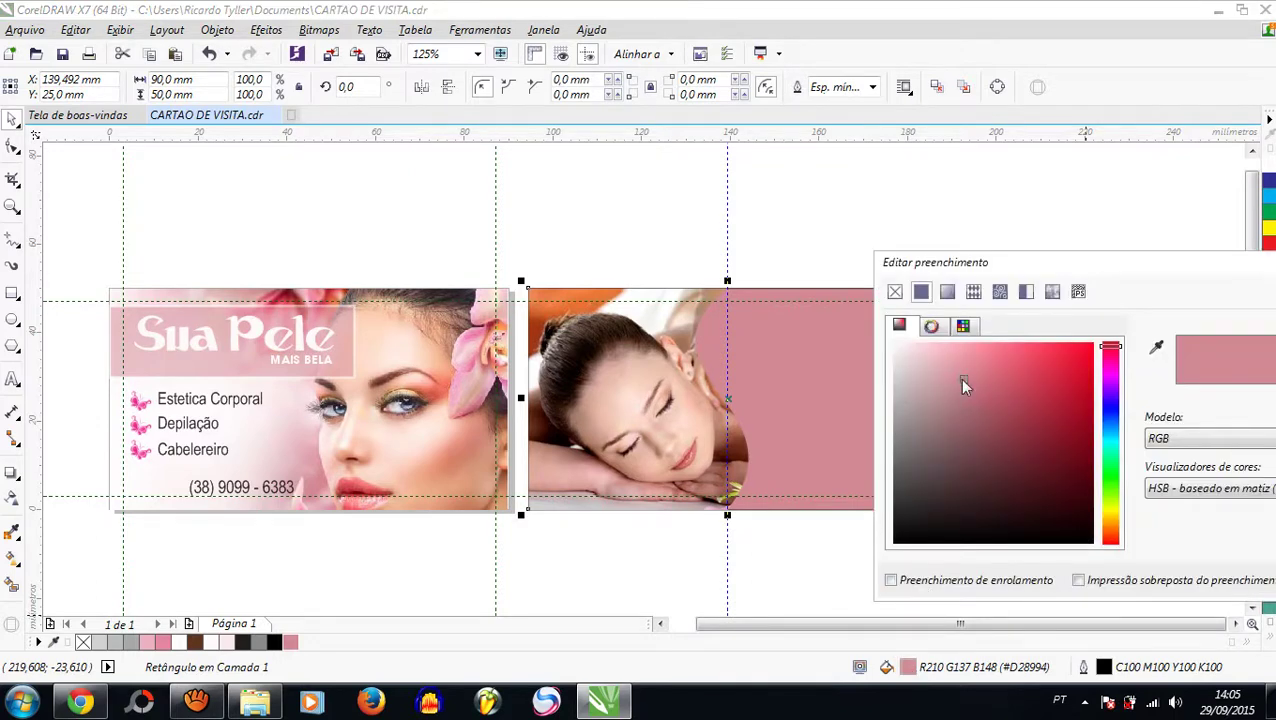
mouse_move(960, 385)
mouse_down()
mouse_move(911, 352)
mouse_move(916, 378)
mouse_move(930, 376)
mouse_move(927, 362)
mouse_move(903, 352)
mouse_move(939, 454)
mouse_move(1011, 512)
mouse_move(957, 378)
mouse_move(931, 362)
mouse_up()
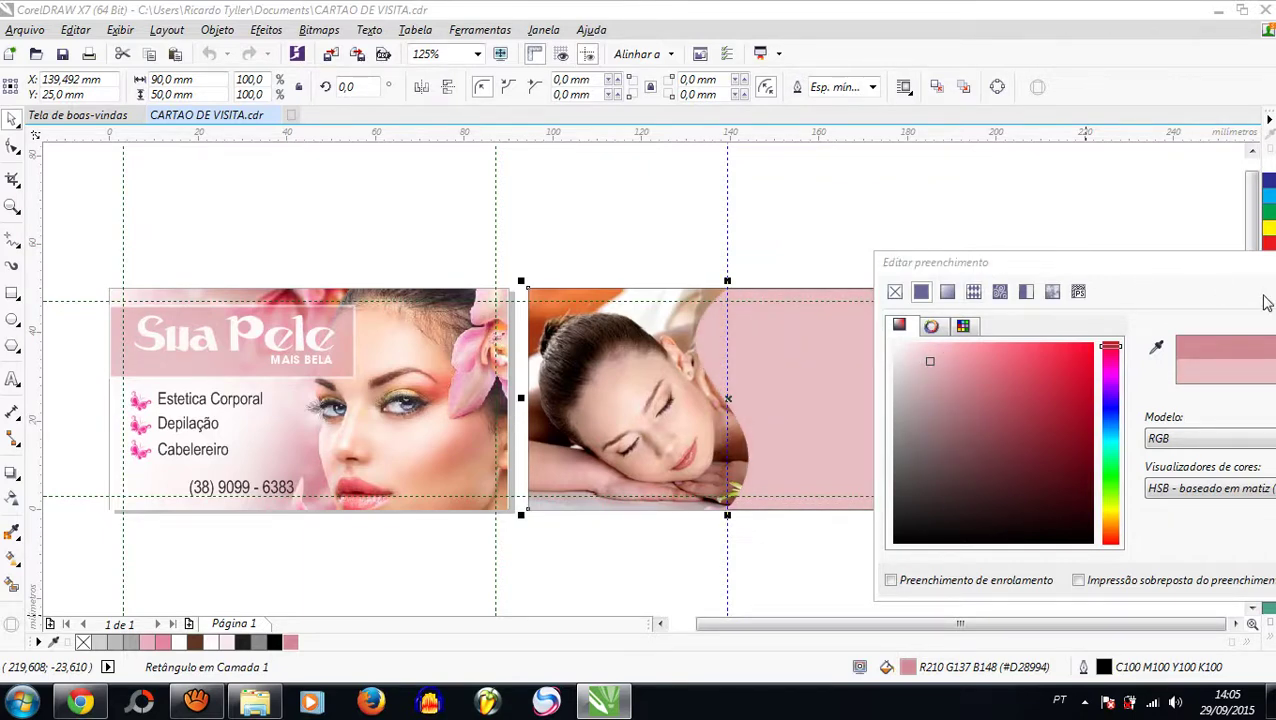
drag(1128, 263, 908, 212)
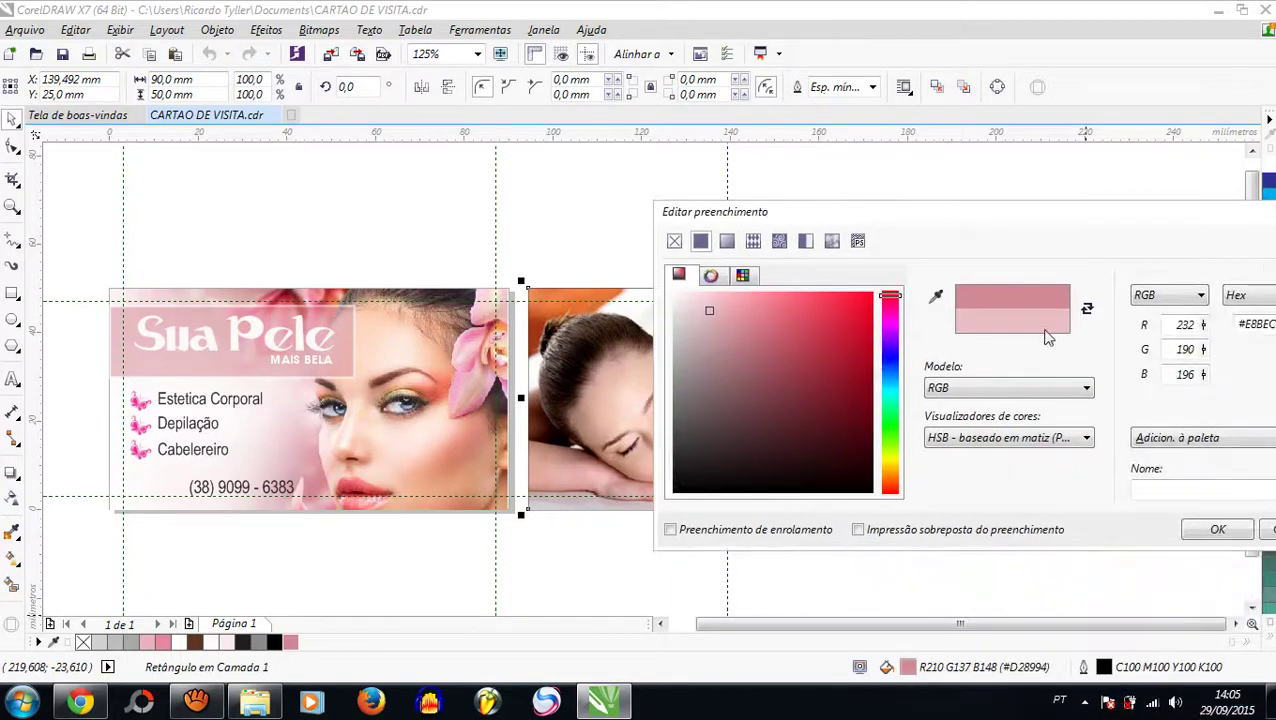
drag(1145, 232, 1028, 245)
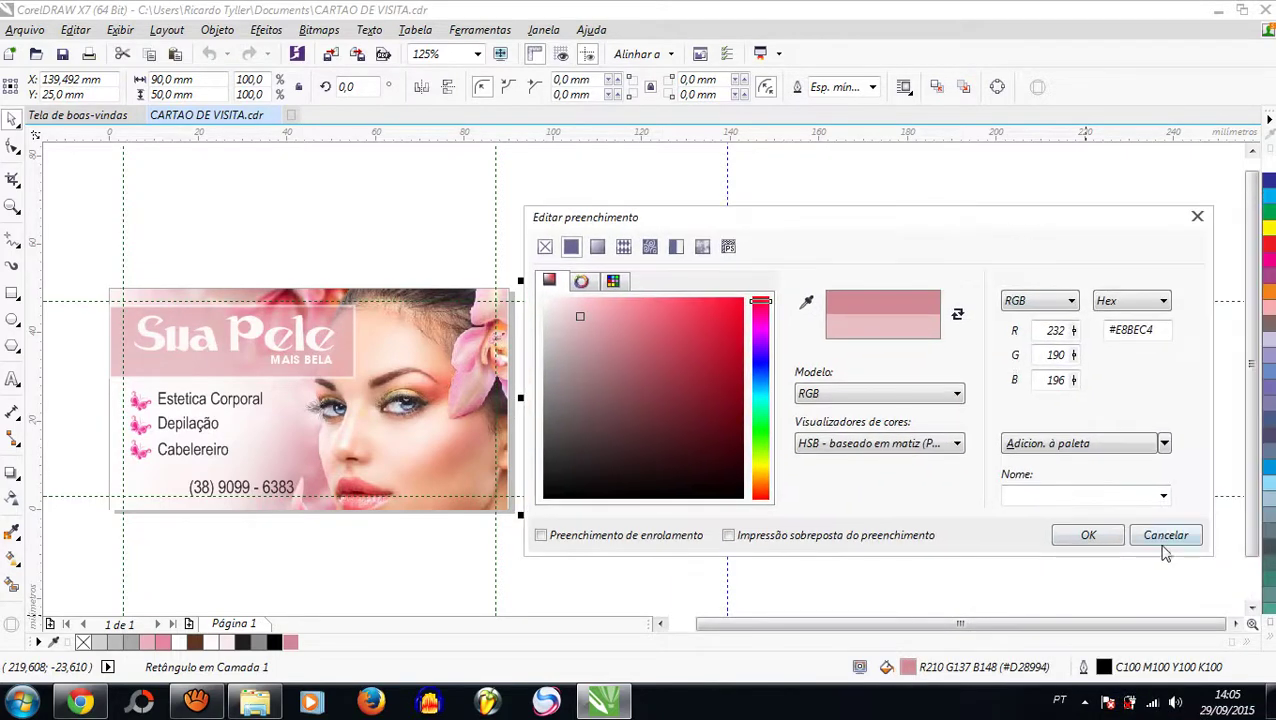
click(1165, 537)
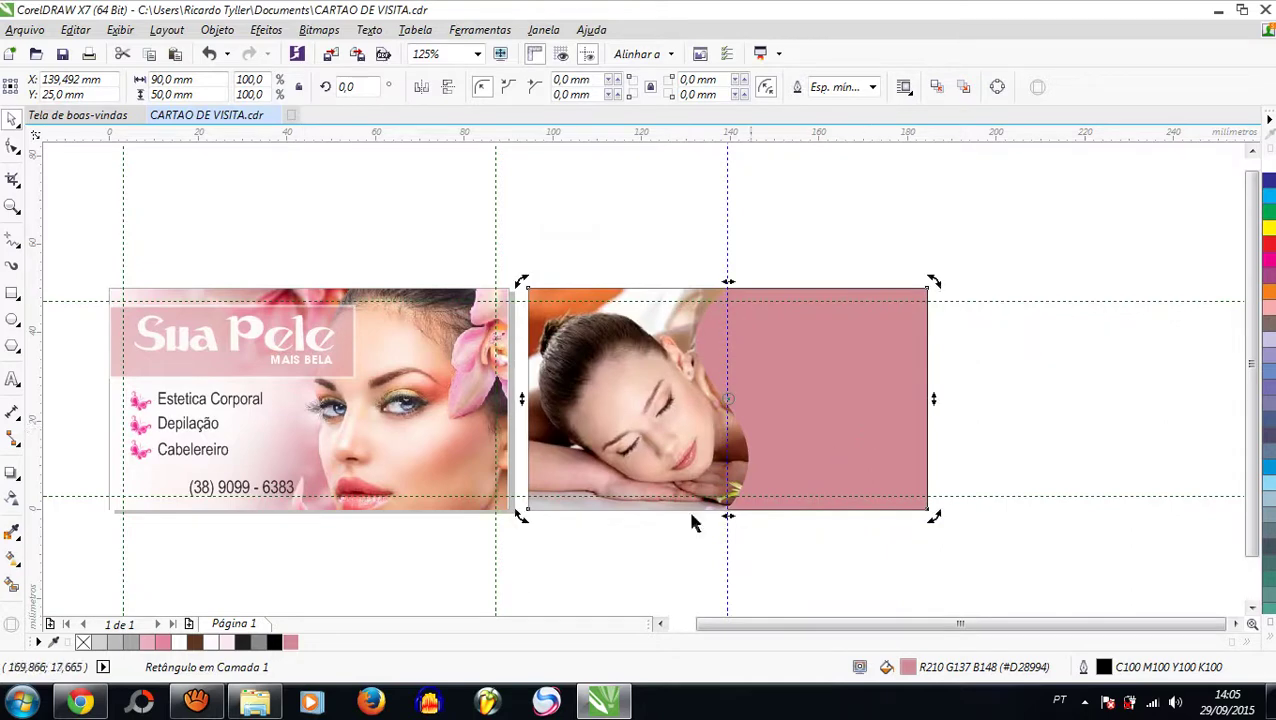
Step: Fill the back rectangle with the very light pink #FCE9ED
click(226, 642)
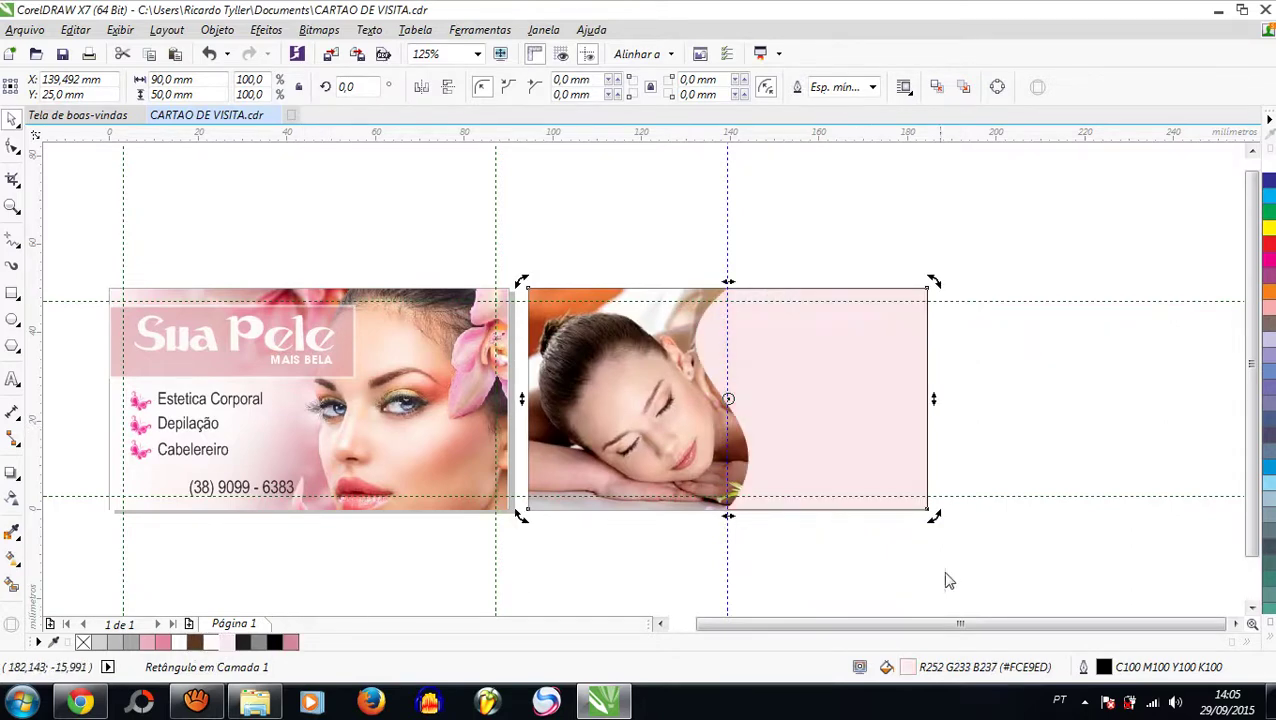
click(949, 581)
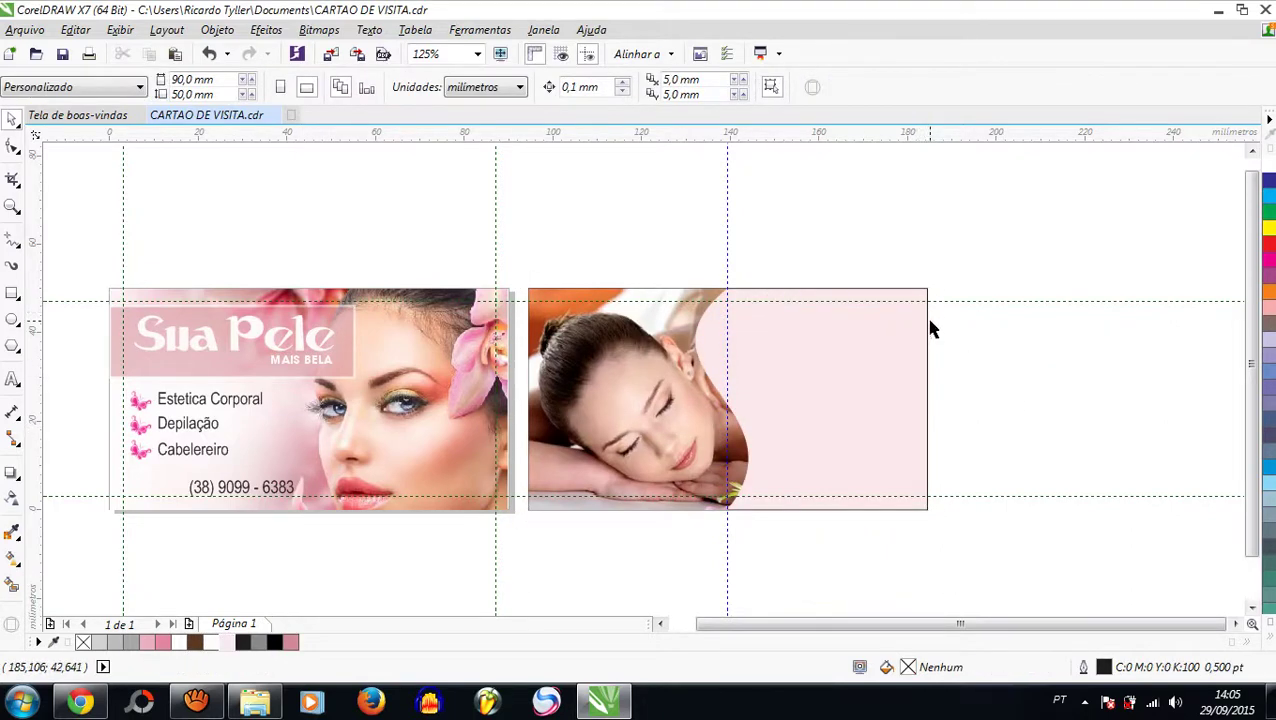
click(915, 350)
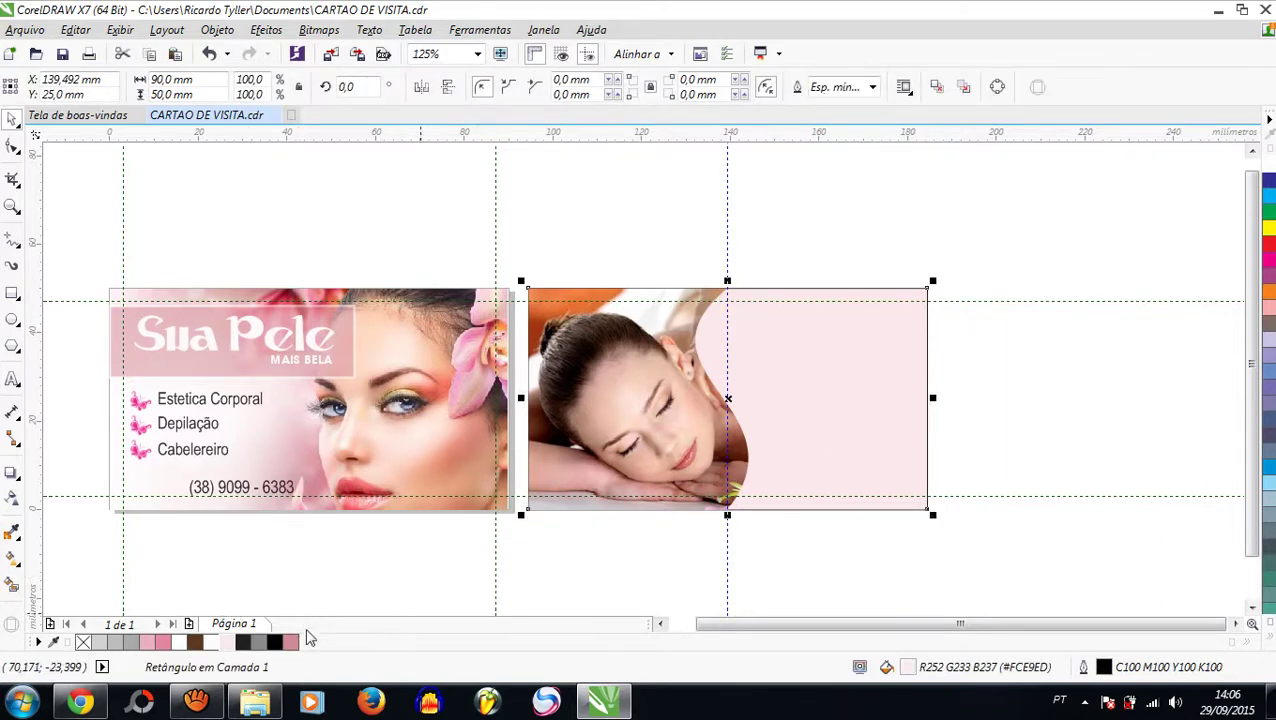
click(288, 601)
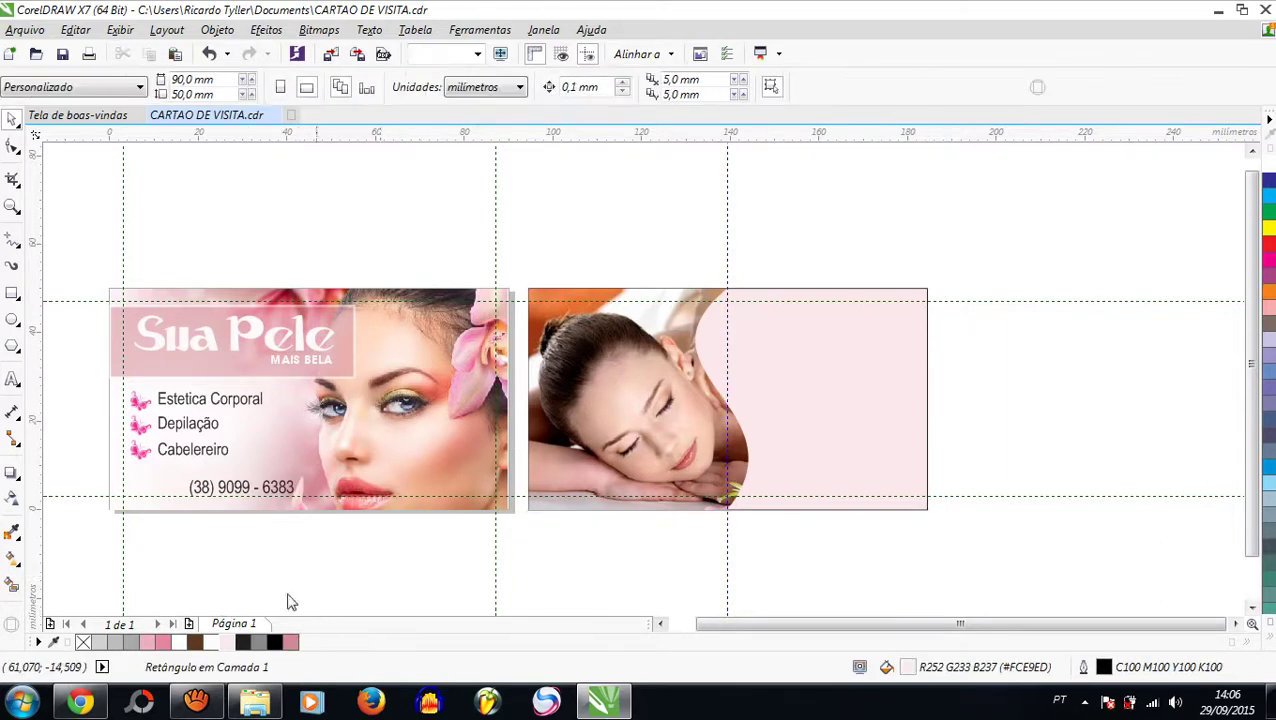
Step: Draw a straight horizontal line across the top of the pink panel
click(13, 244)
click(13, 244)
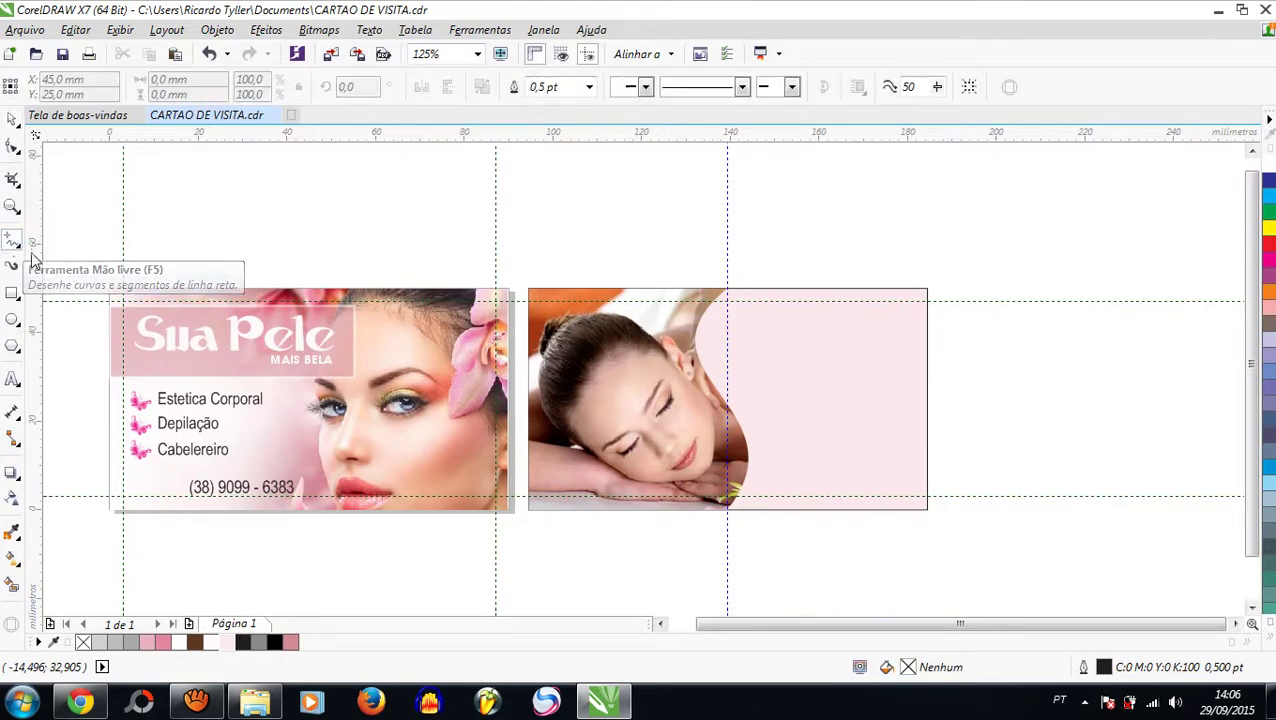
scroll(880, 343, up, 1)
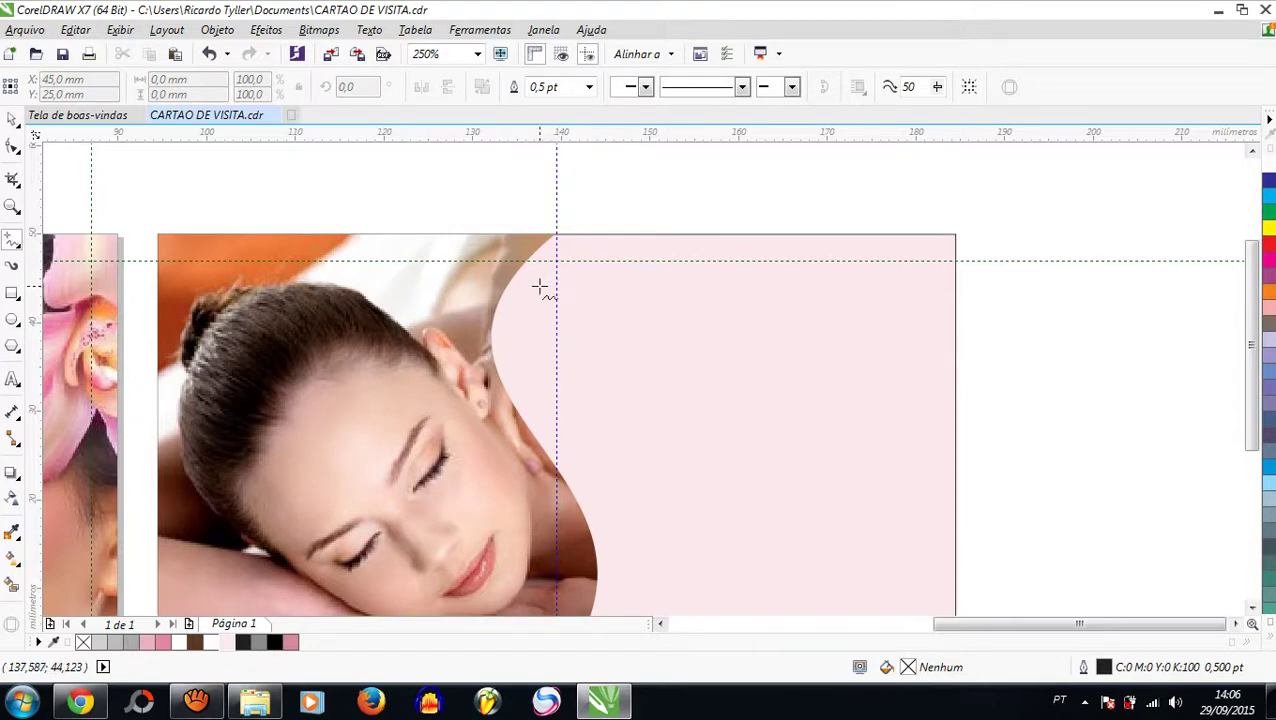
click(541, 286)
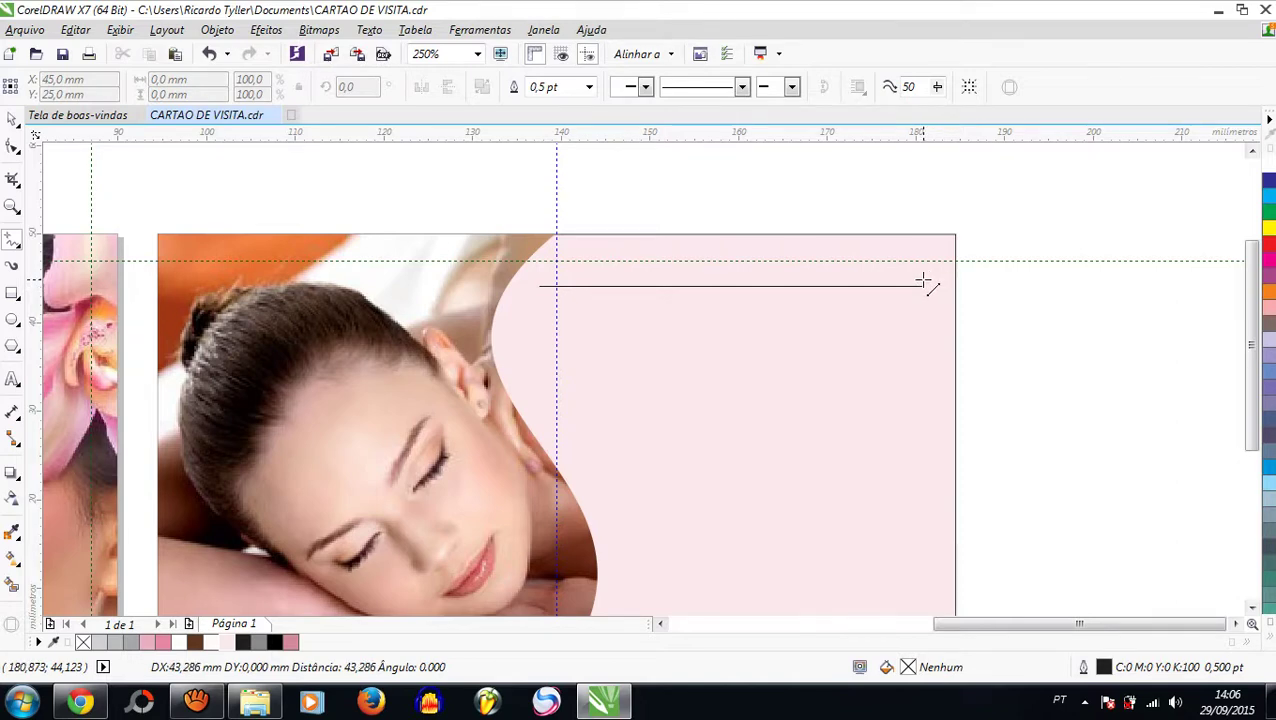
click(922, 285)
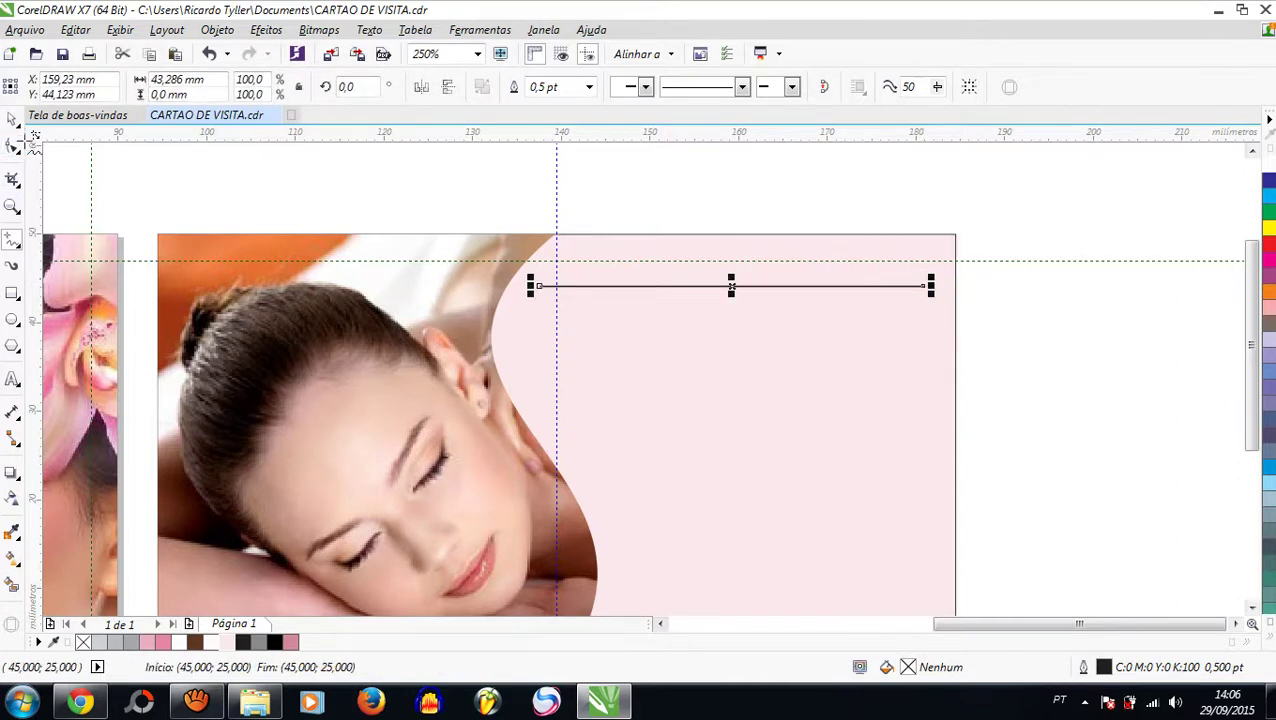
Step: Duplicate the line downward and repeat to make seven evenly spaced lines
key(space)
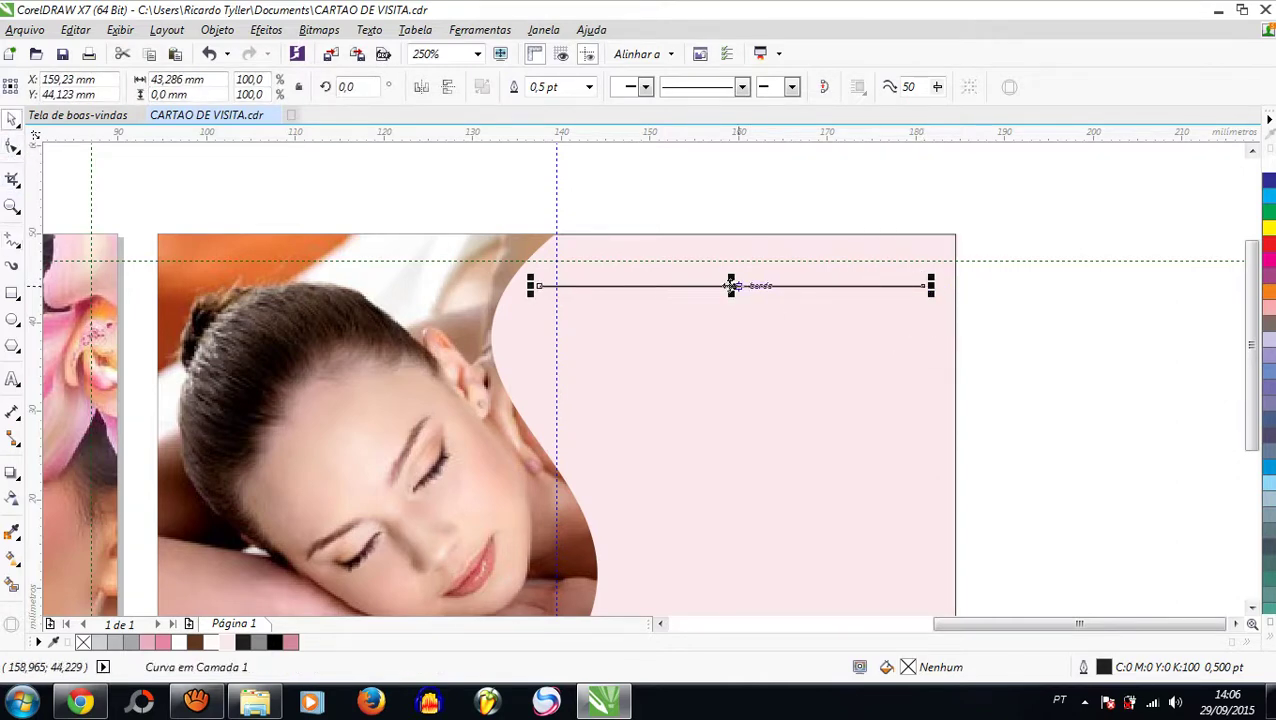
drag(731, 286, 731, 341)
right_click(731, 341)
click(1117, 304)
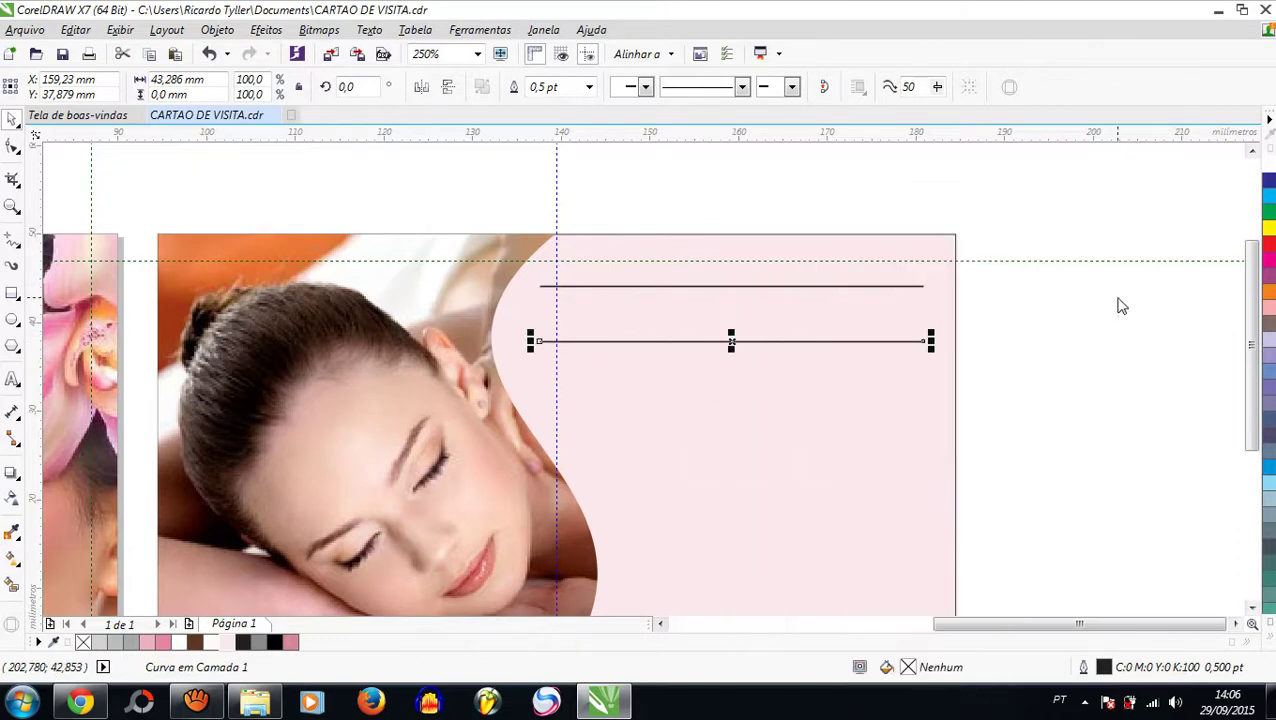
scroll(1038, 332, down, 2)
key(ctrl+r)
key(ctrl+r)
key(ctrl+r)
key(ctrl+r)
key(ctrl+r)
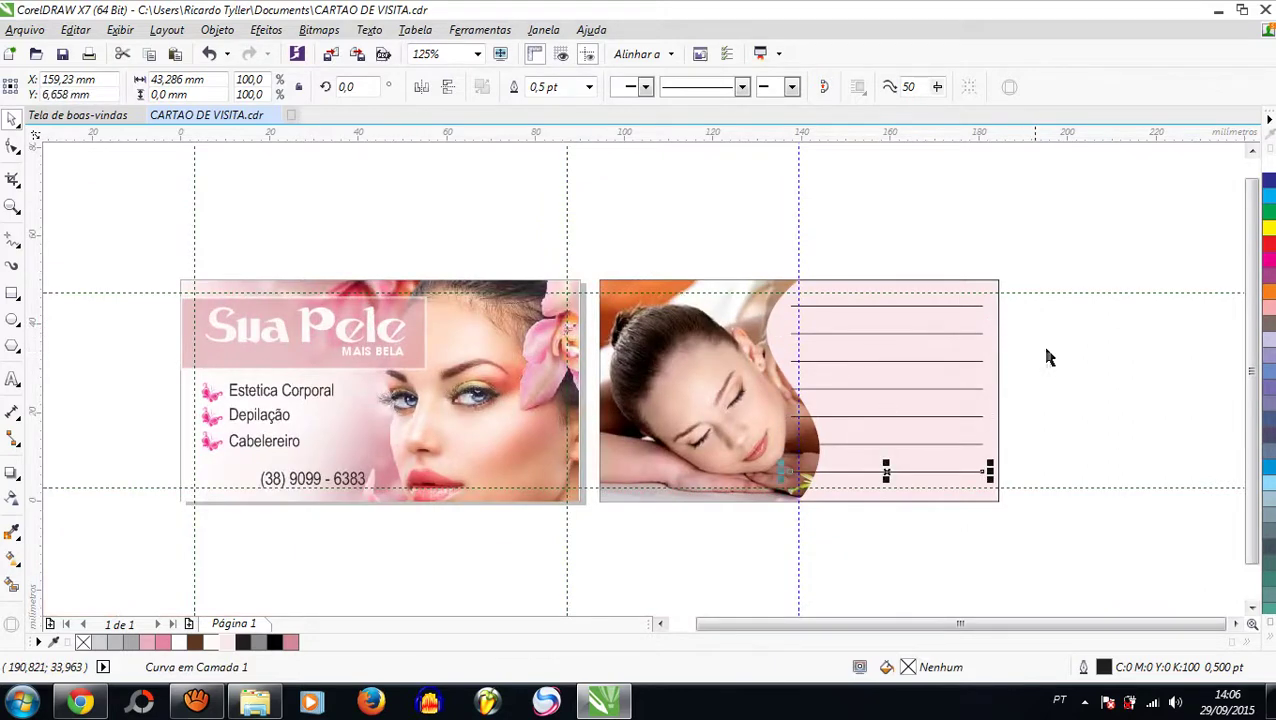
click(1082, 362)
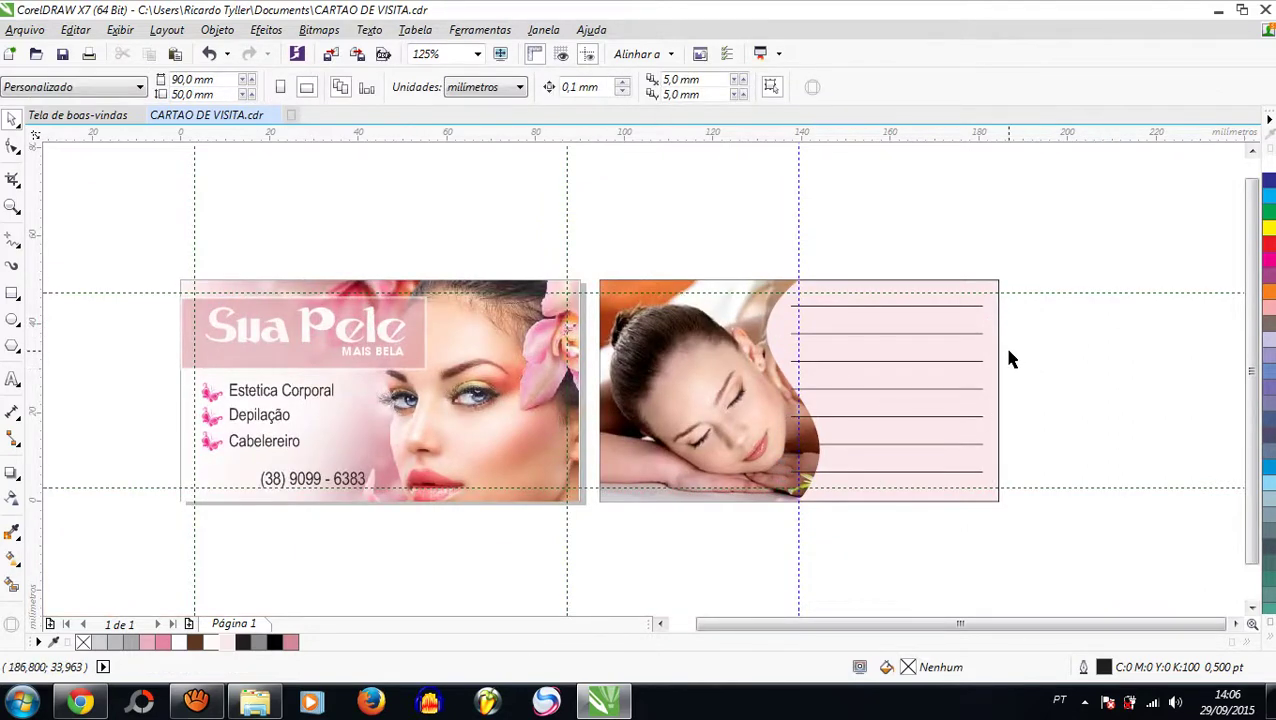
scroll(1008, 350, up, 2)
scroll(880, 370, down, 2)
Step: Try moving the massage photo toward the front card, then undo and cancel the move
click(595, 390)
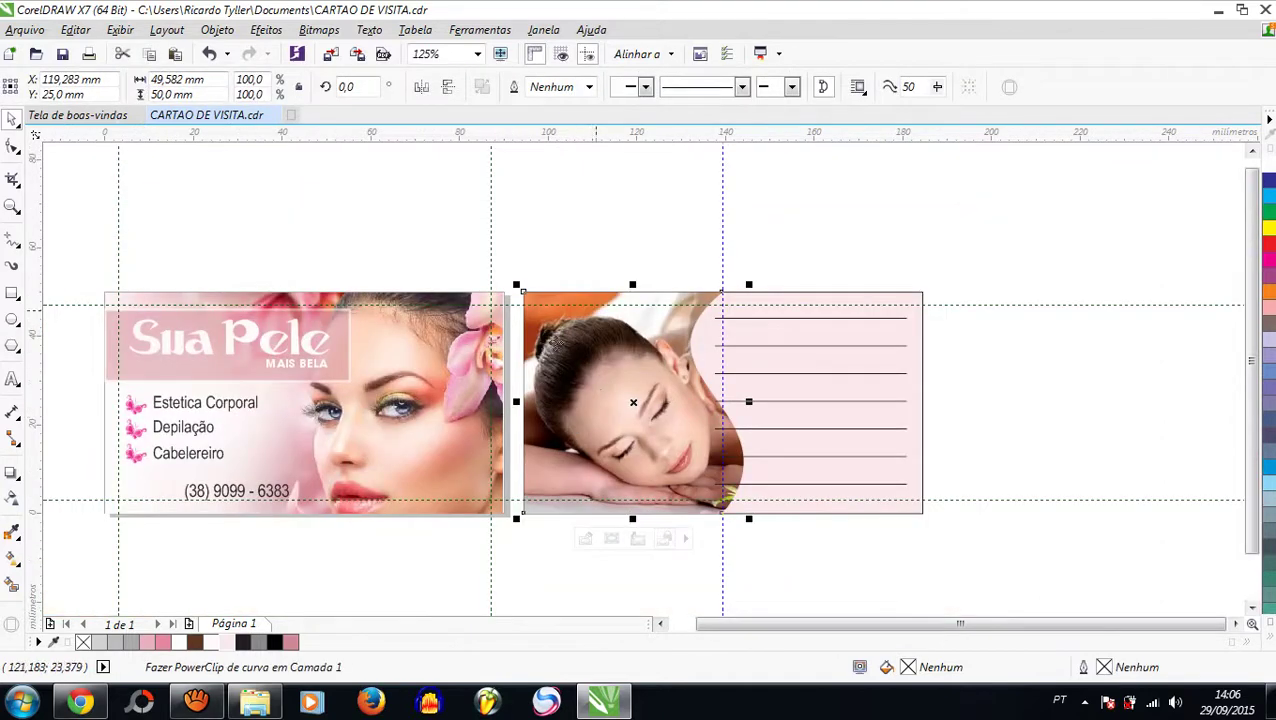
drag(696, 441, 440, 345)
key(ctrl+z)
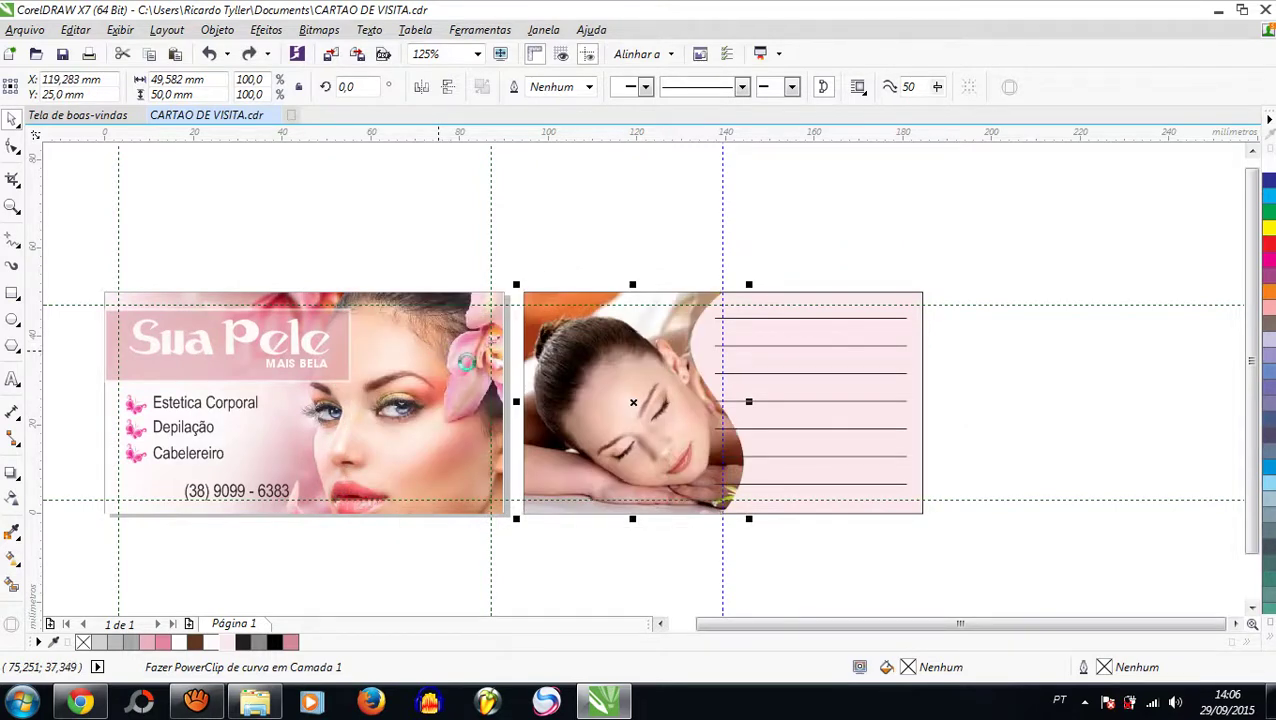
drag(635, 404, 484, 437)
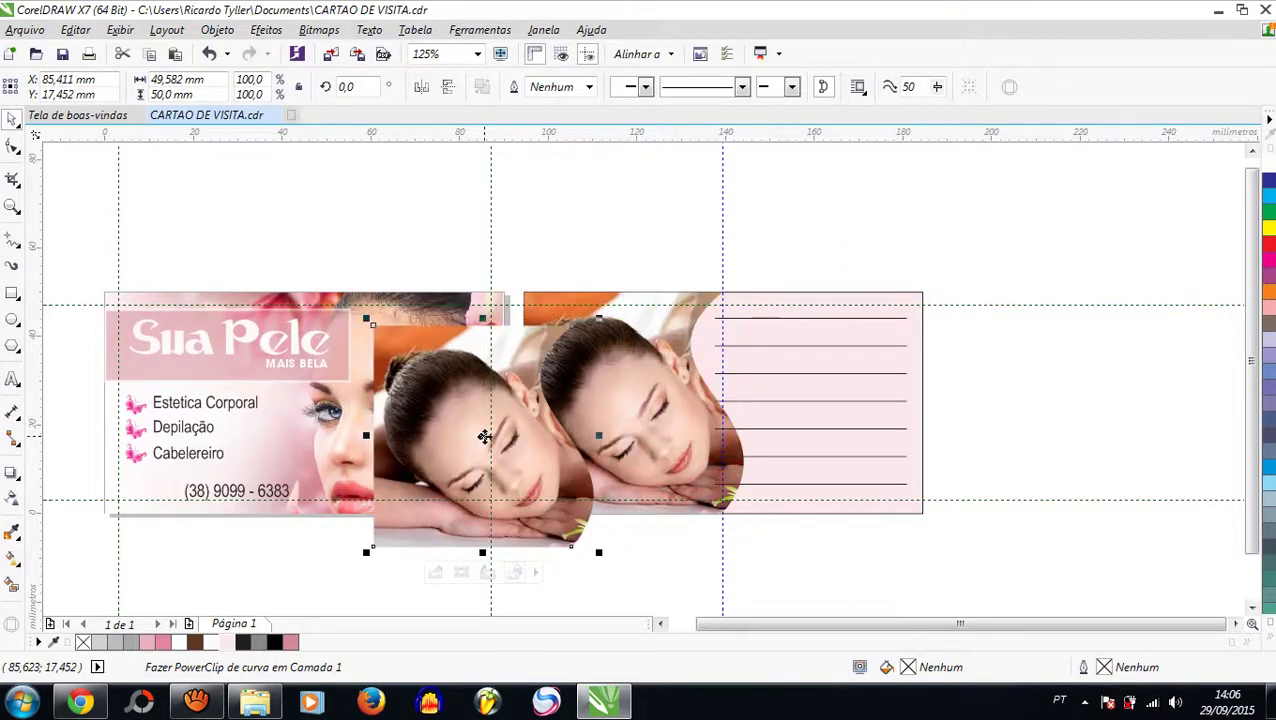
key(Escape)
Step: Set the PowerClip's frame type to Nenhum and give the wave edge a black outline
right_click(632, 373)
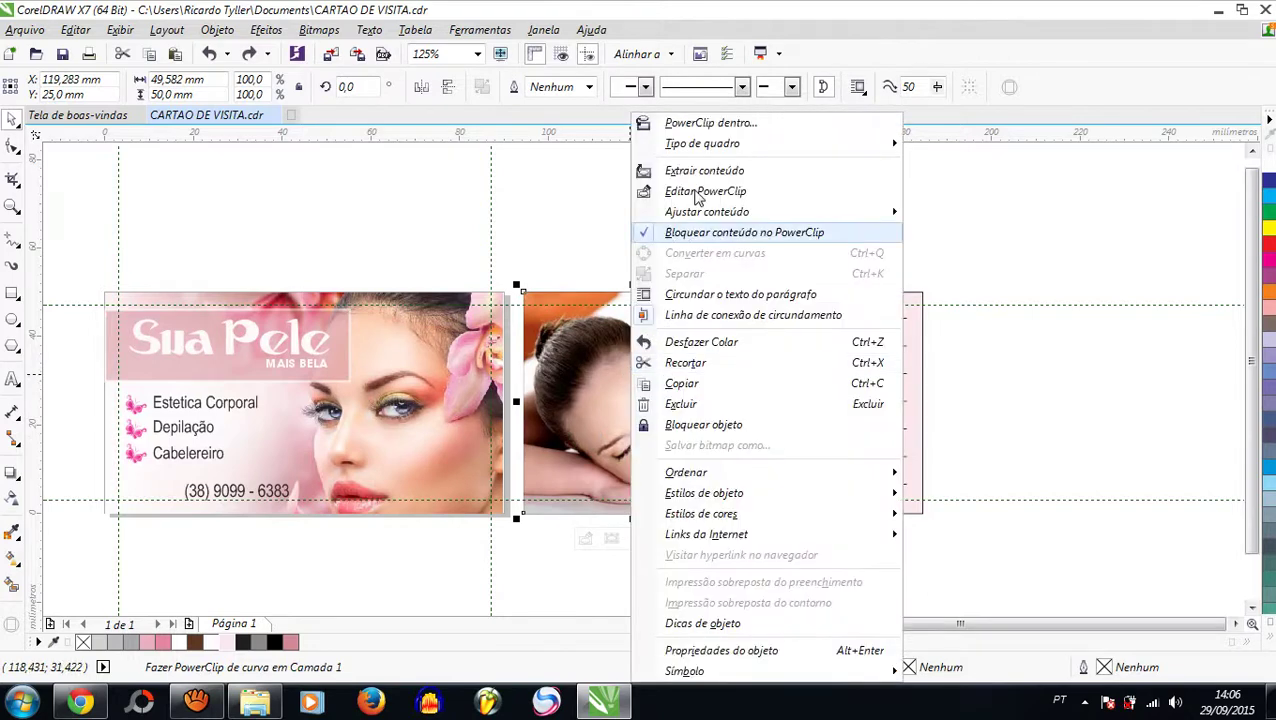
mouse_move(716, 150)
click(966, 196)
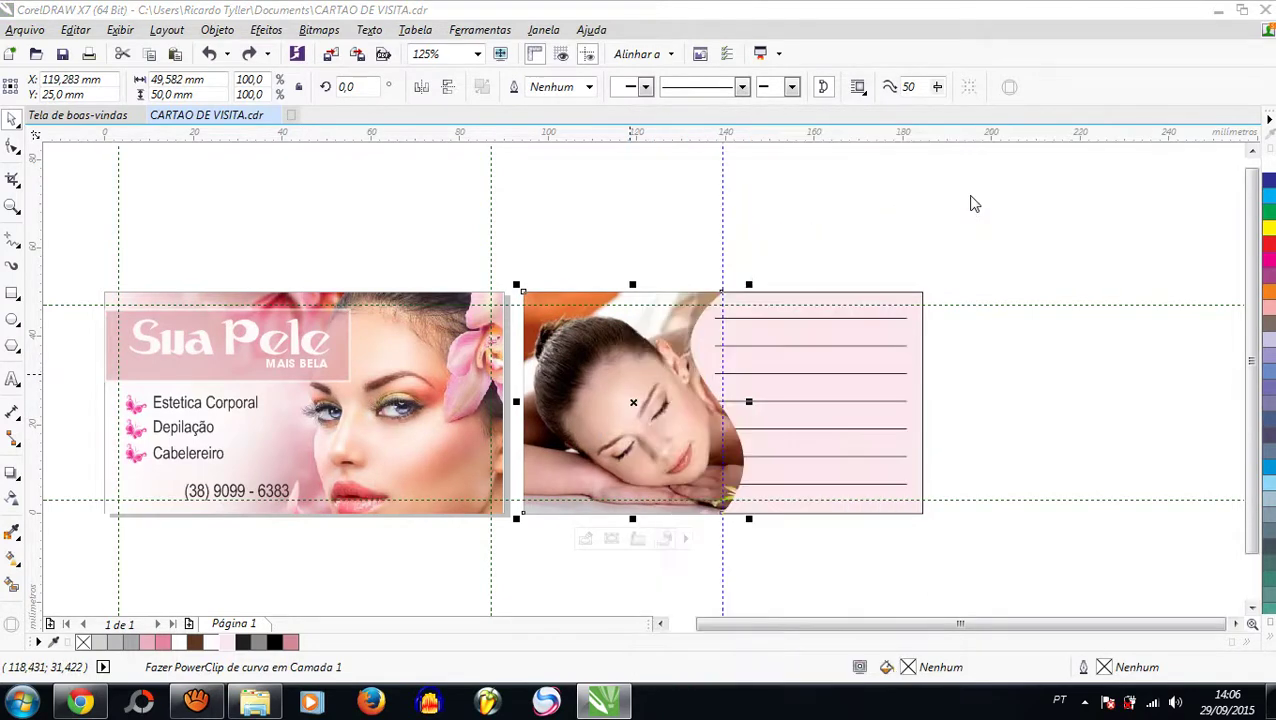
click(717, 376)
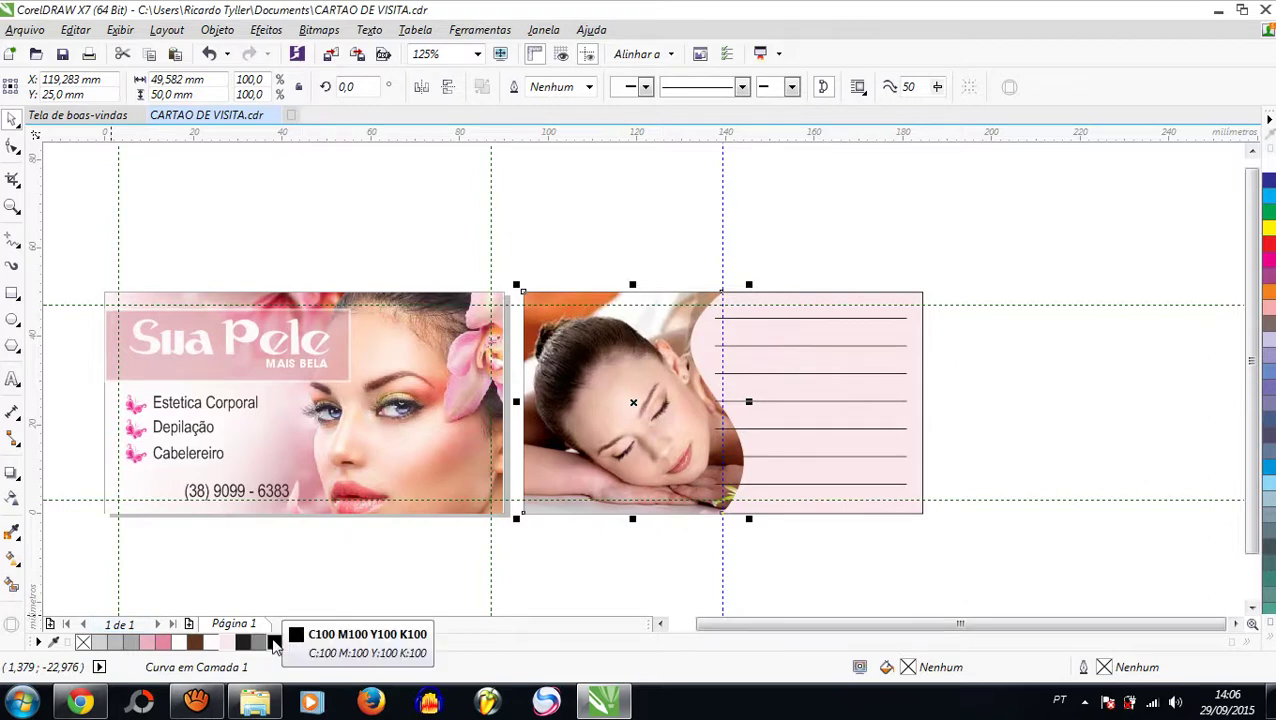
double_click(275, 643)
click(757, 590)
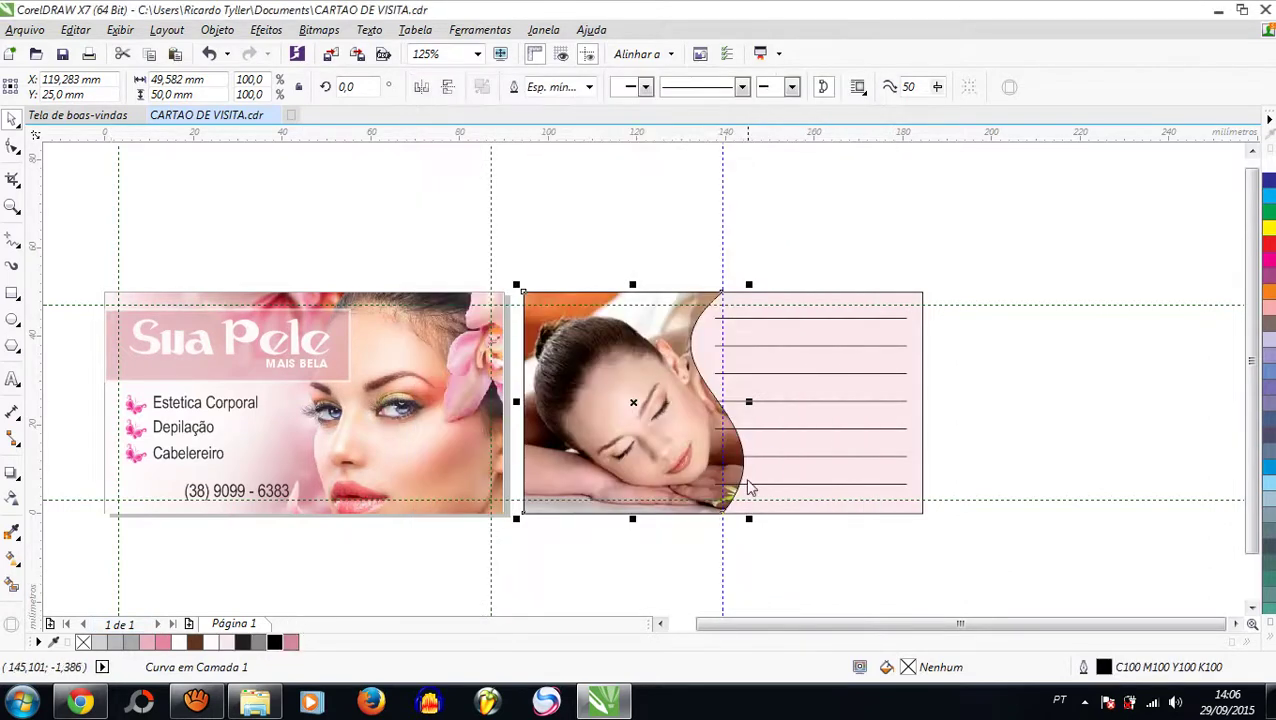
Step: Shift a copy of the wavy curve right over the ruled lines and select them together
scroll(749, 490, up, 1)
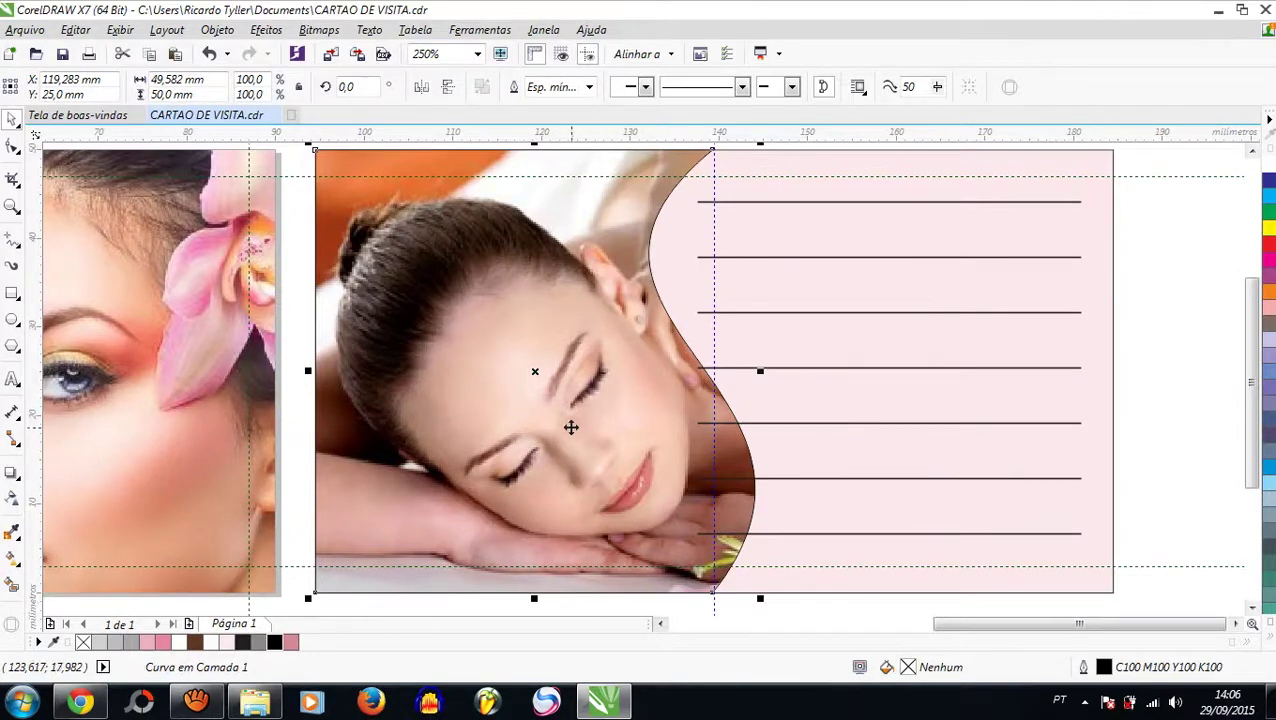
drag(572, 428, 621, 439)
scroll(600, 443, down, 1)
drag(985, 228, 638, 555)
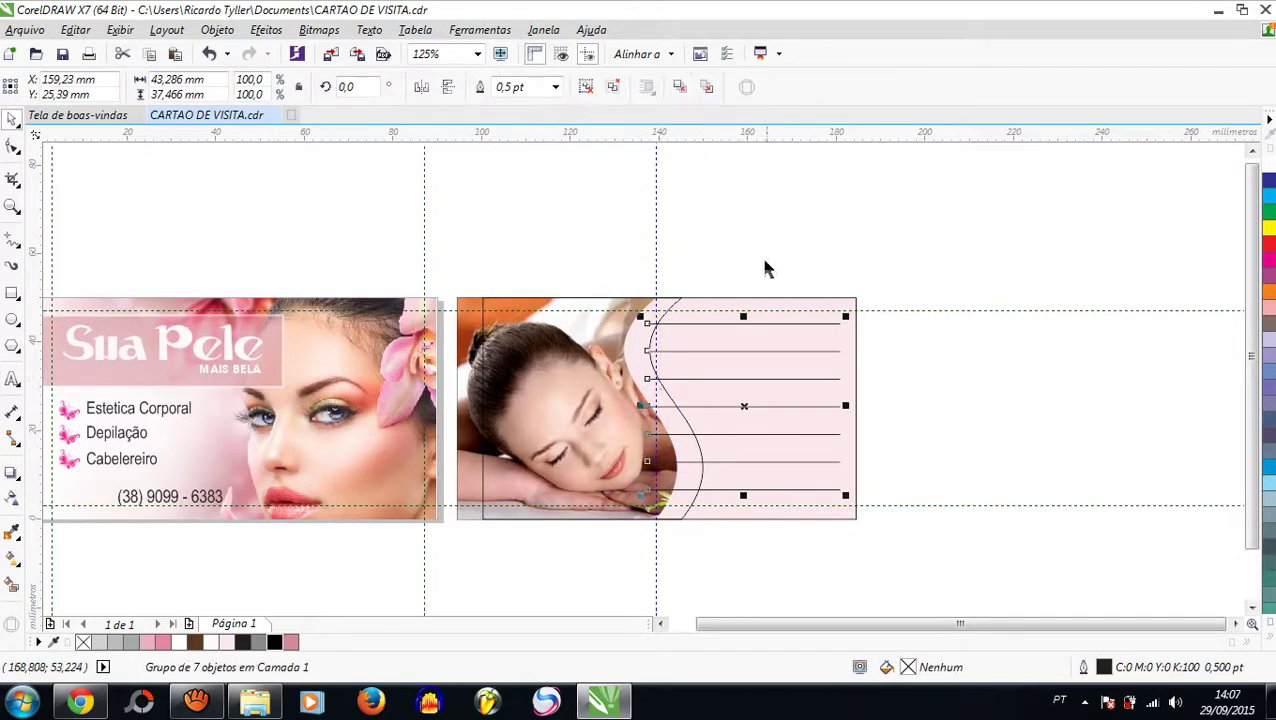
Step: Trim the ruled lines against the copied wavy curve with Aparar
click(695, 248)
click(508, 310)
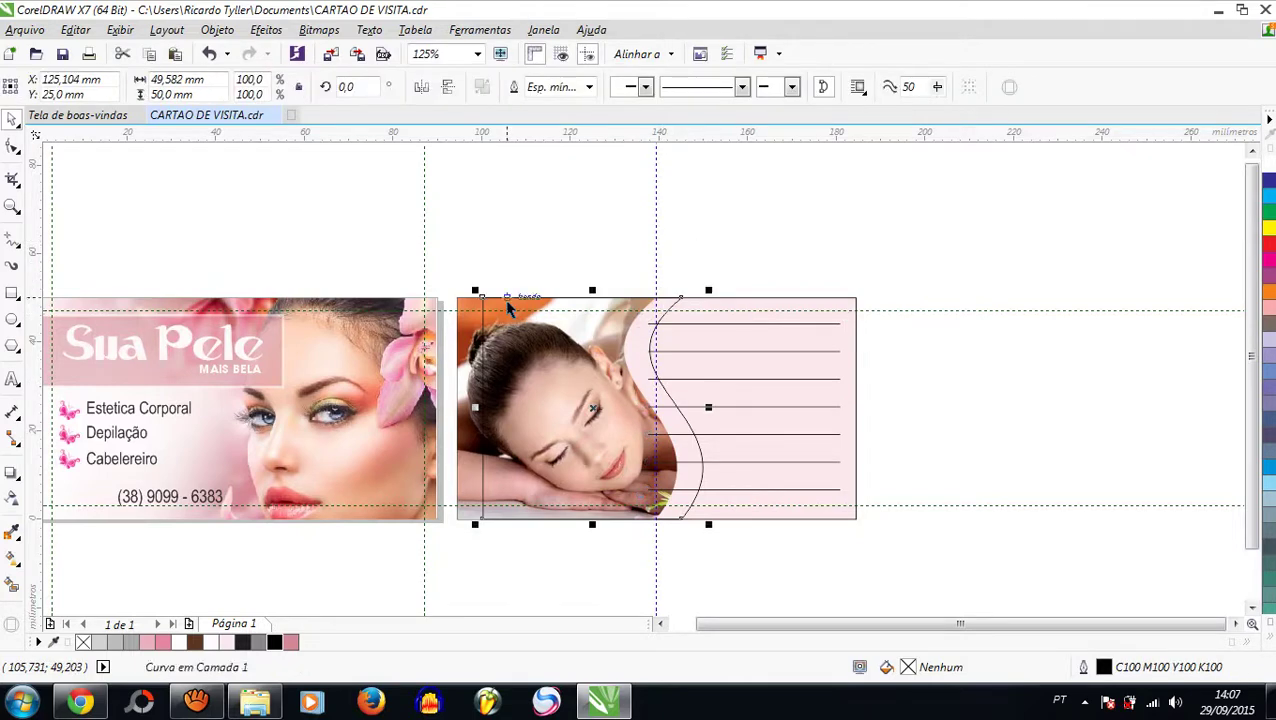
scroll(789, 394, up, 2)
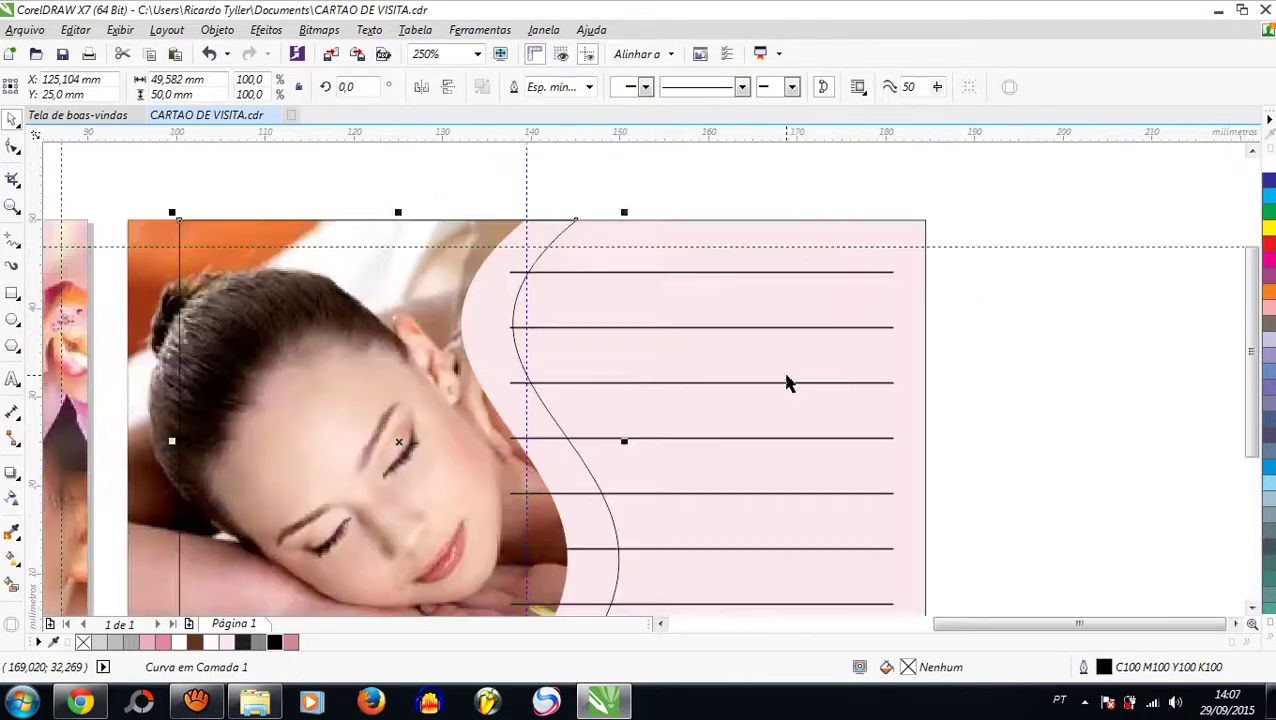
shift+click(734, 384)
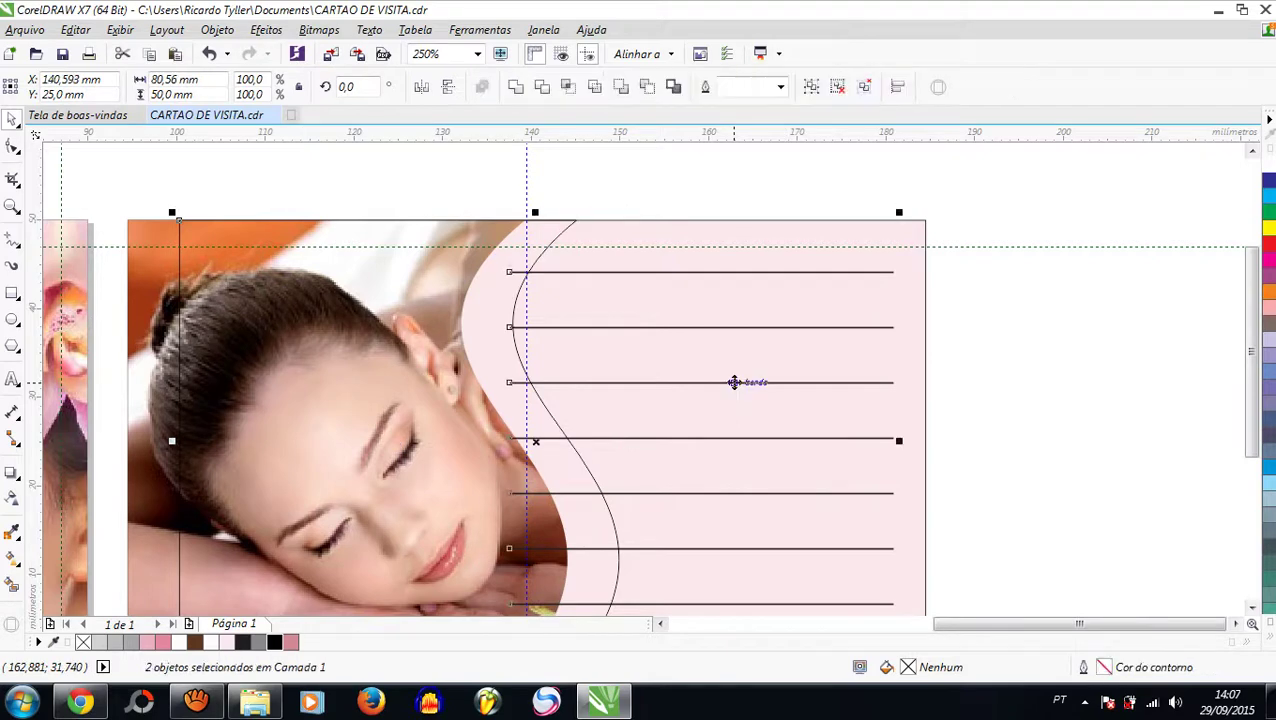
click(542, 87)
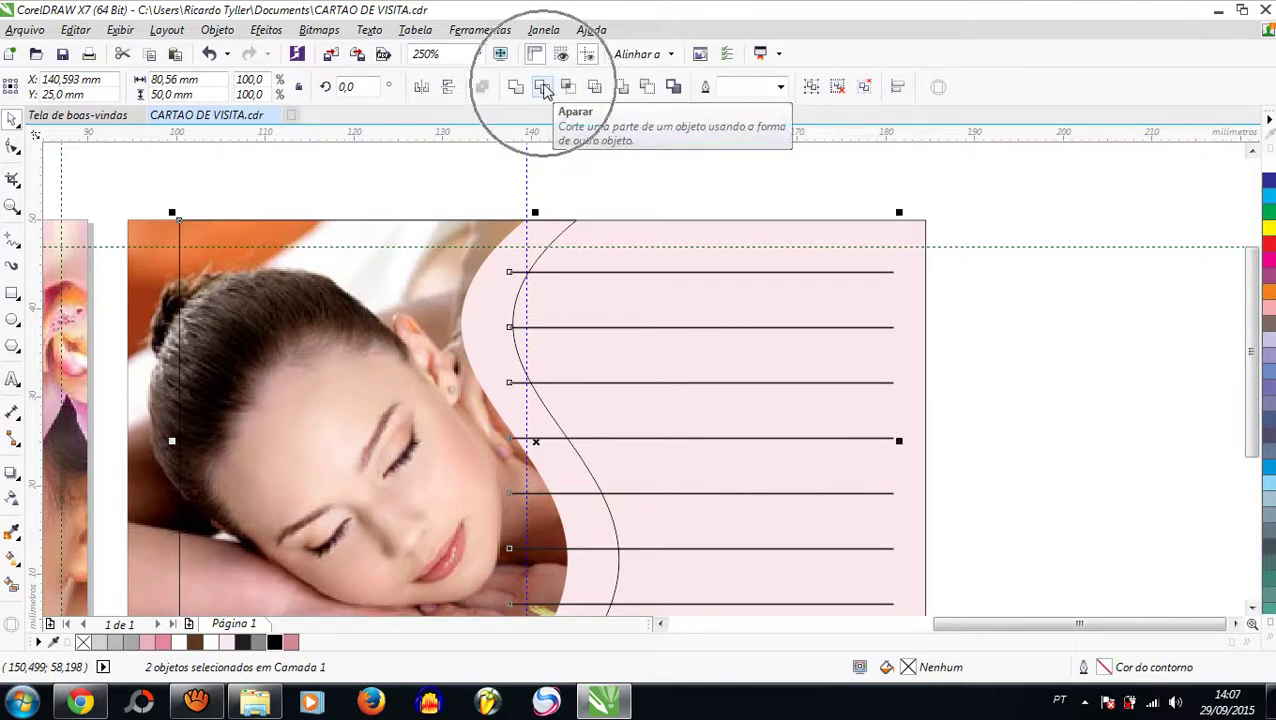
scroll(591, 198, down, 2)
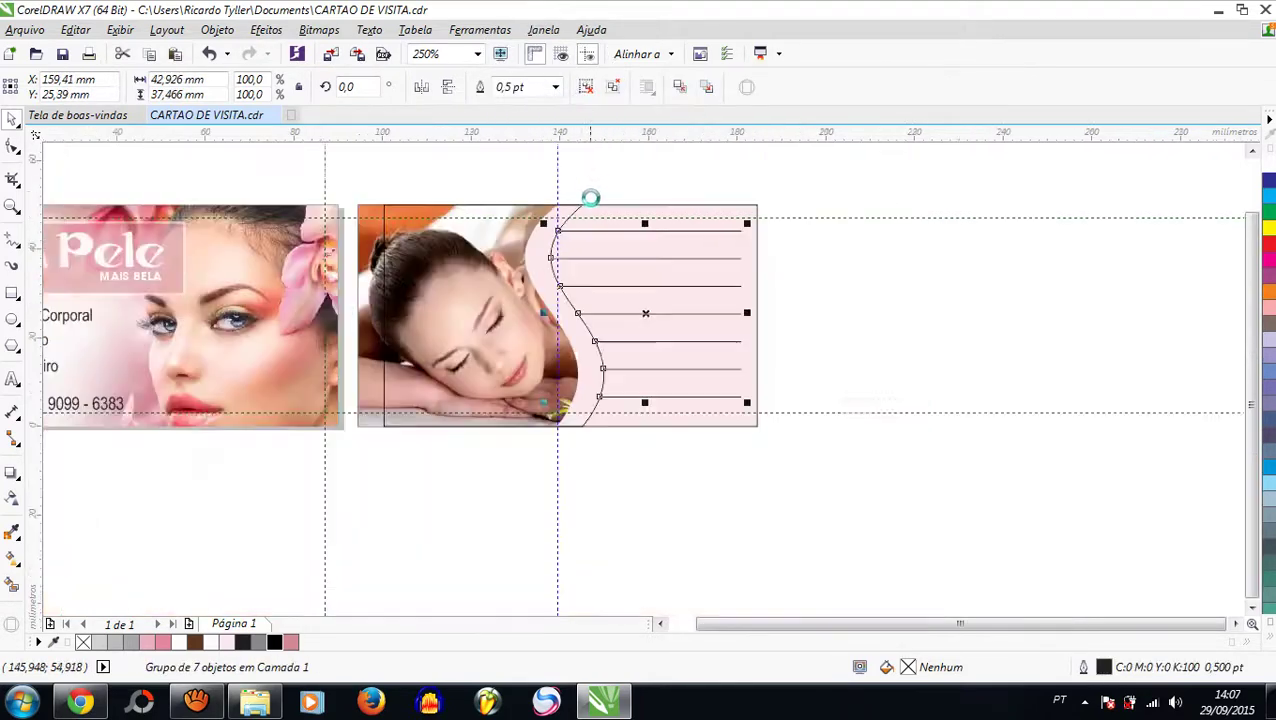
Step: Delete the helper wavy curve
click(869, 199)
click(533, 256)
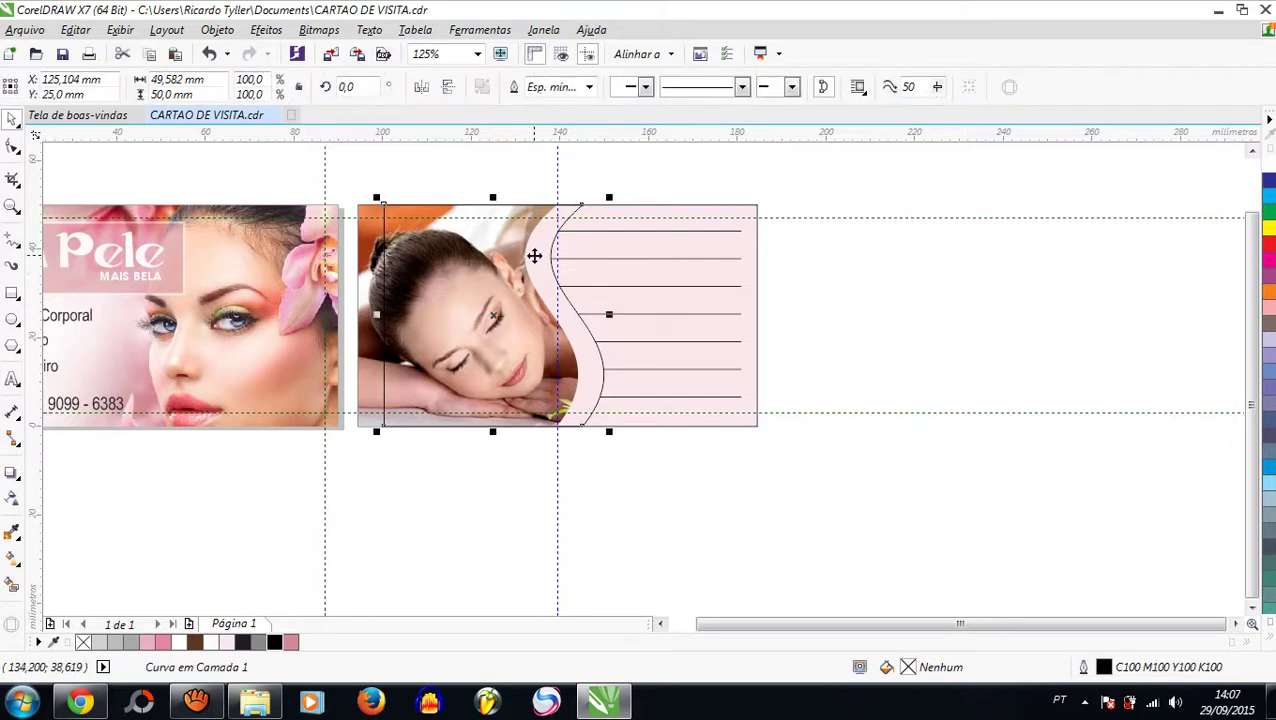
key(Delete)
scroll(545, 404, up, 2)
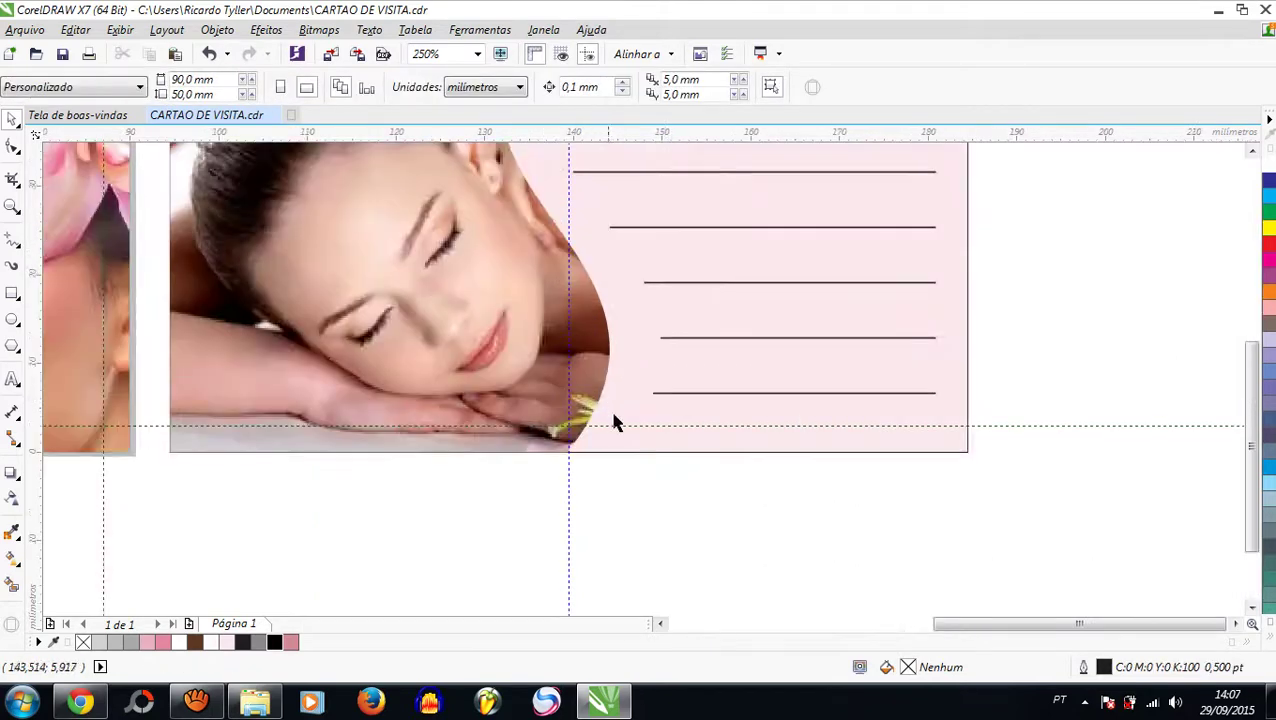
scroll(620, 240, down, 2)
scroll(604, 328, down, 1)
scroll(648, 240, up, 1)
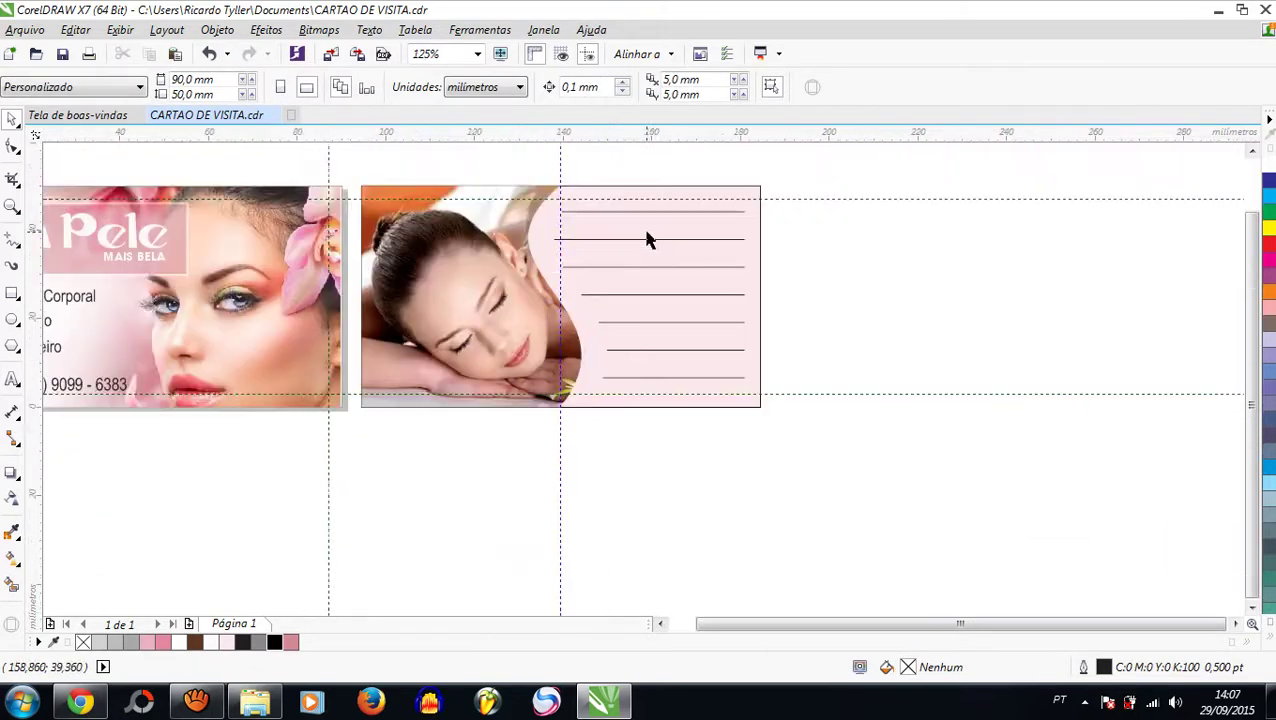
scroll(697, 202, up, 2)
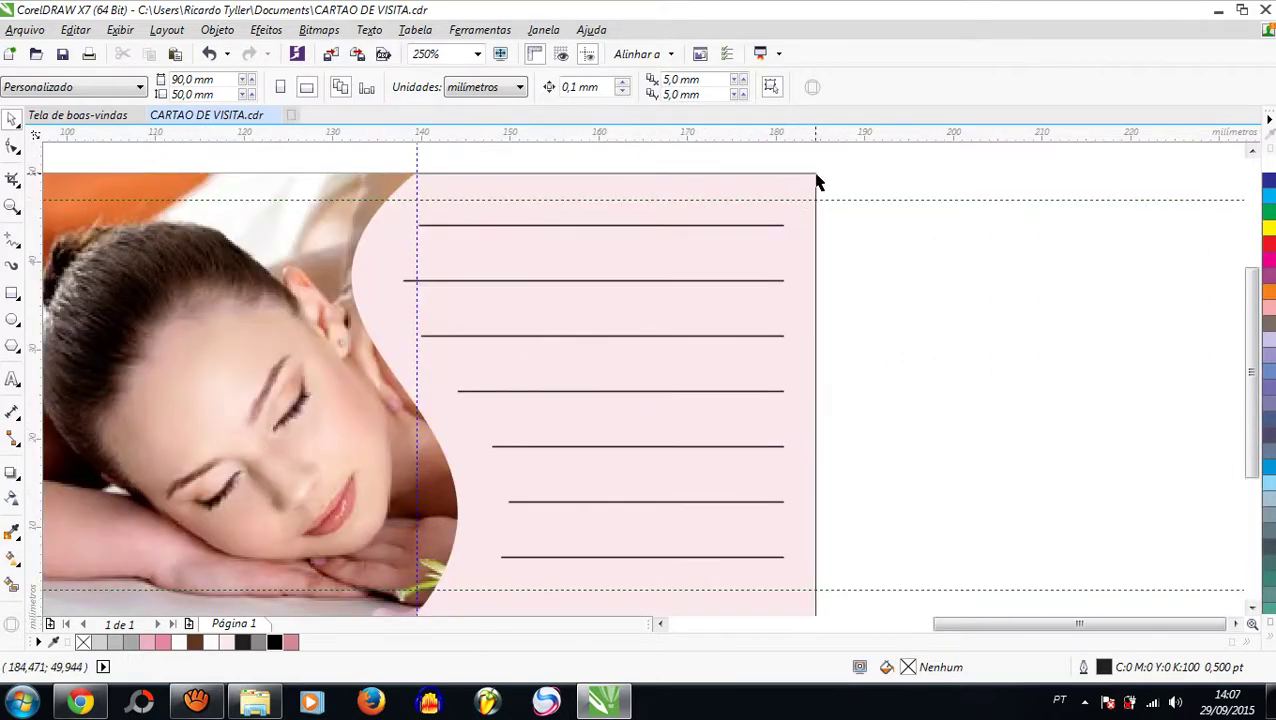
Step: Remove the pink rectangle's outline and select the vertical guideline
click(815, 180)
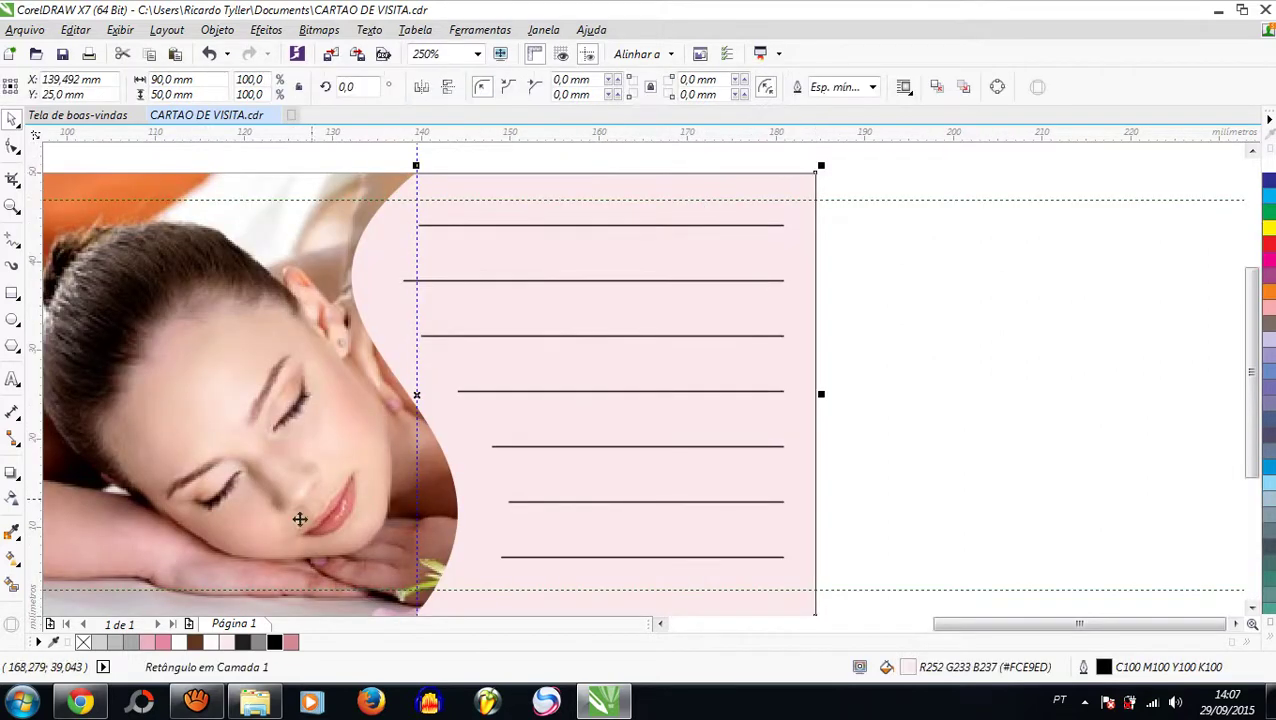
right_click(85, 645)
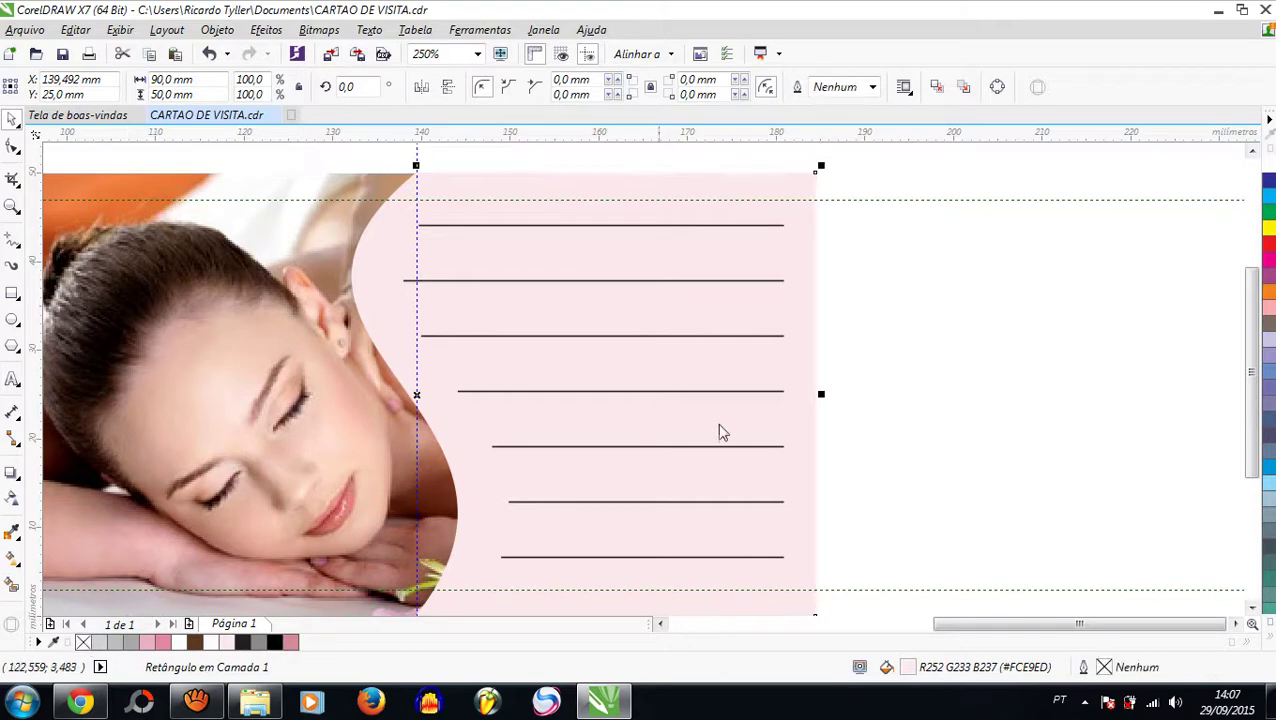
key(Escape)
scroll(738, 327, down, 2)
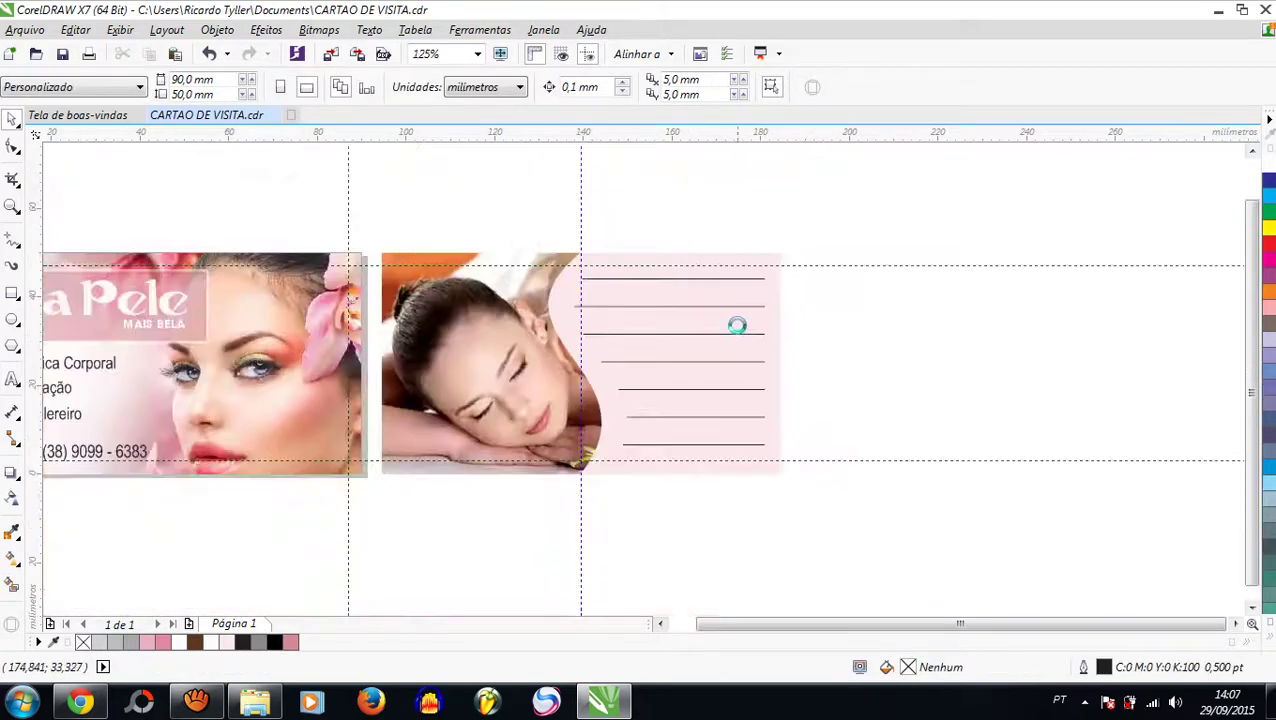
click(581, 228)
Step: Delete the guideline and nudge the massage photo up inside its PowerClip
key(Delete)
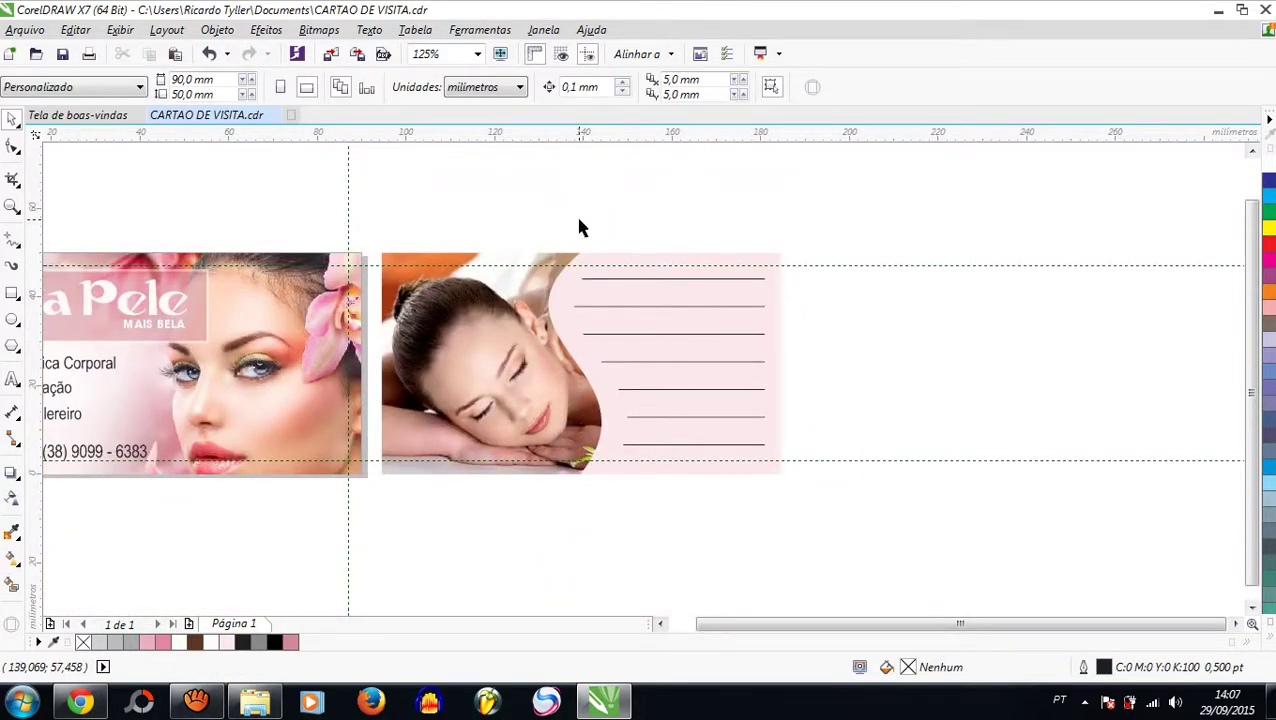
click(463, 367)
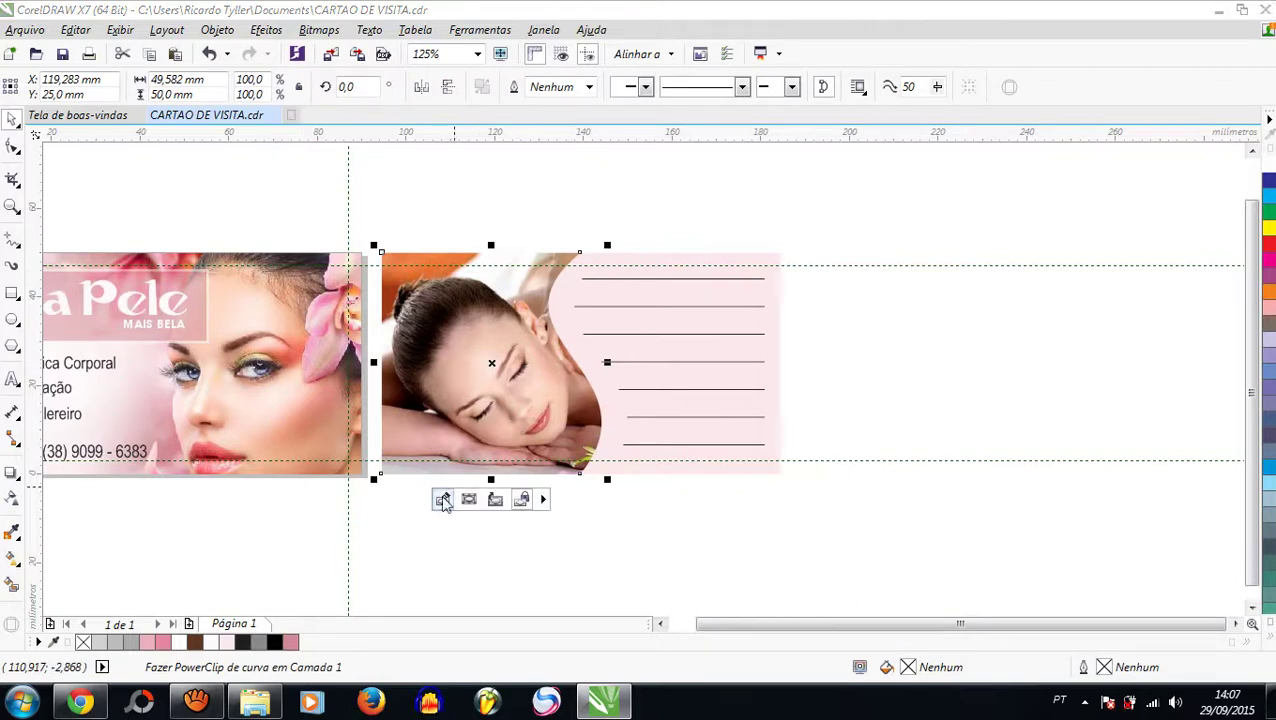
click(442, 498)
click(507, 412)
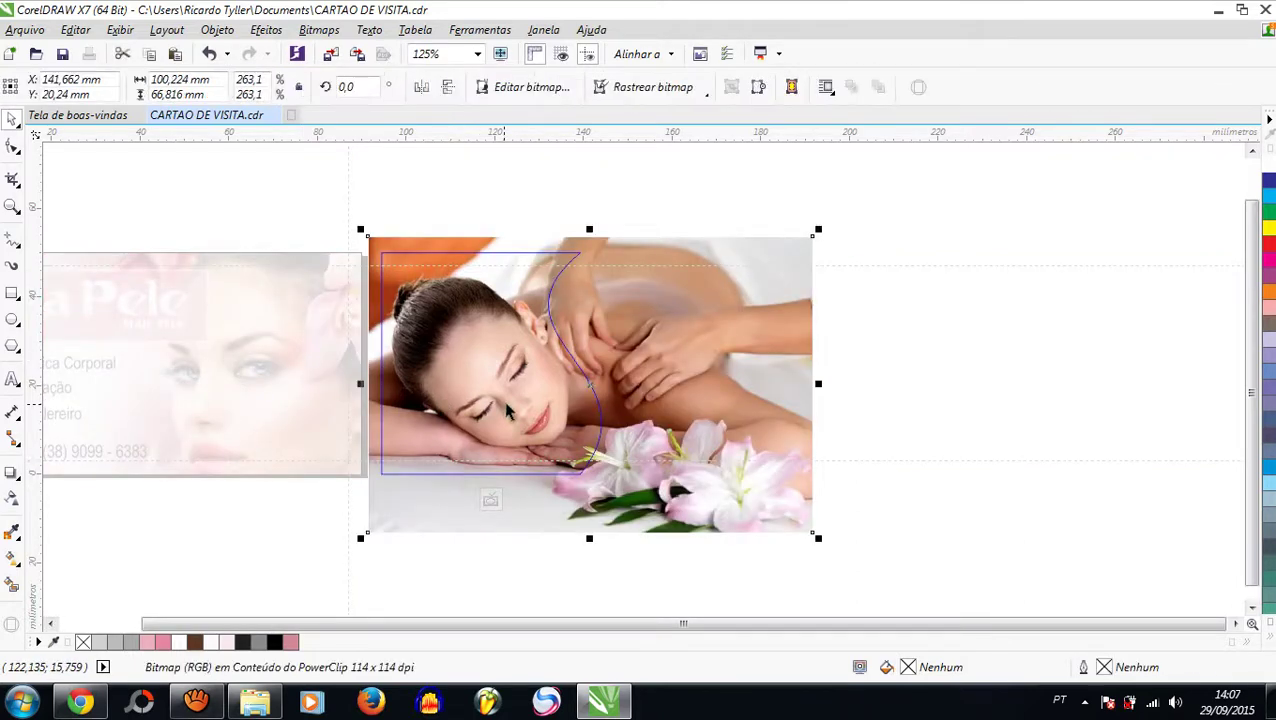
key(Up)
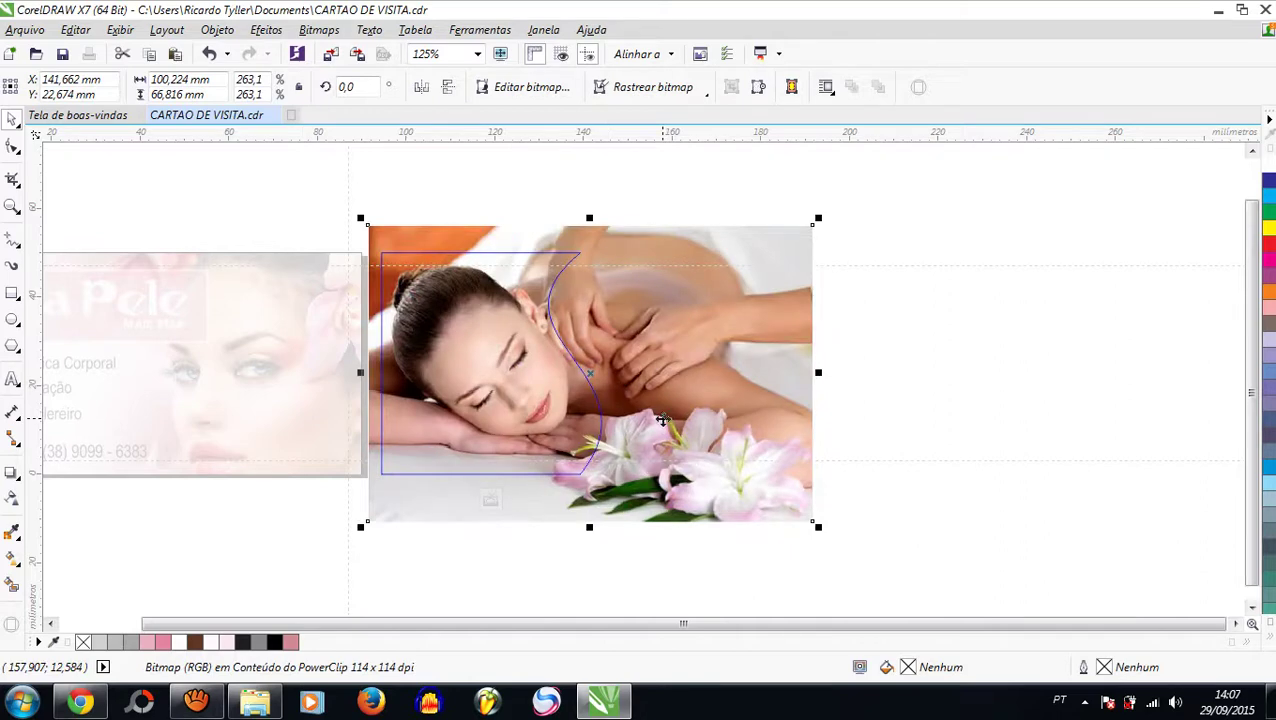
key(ctrl+Up)
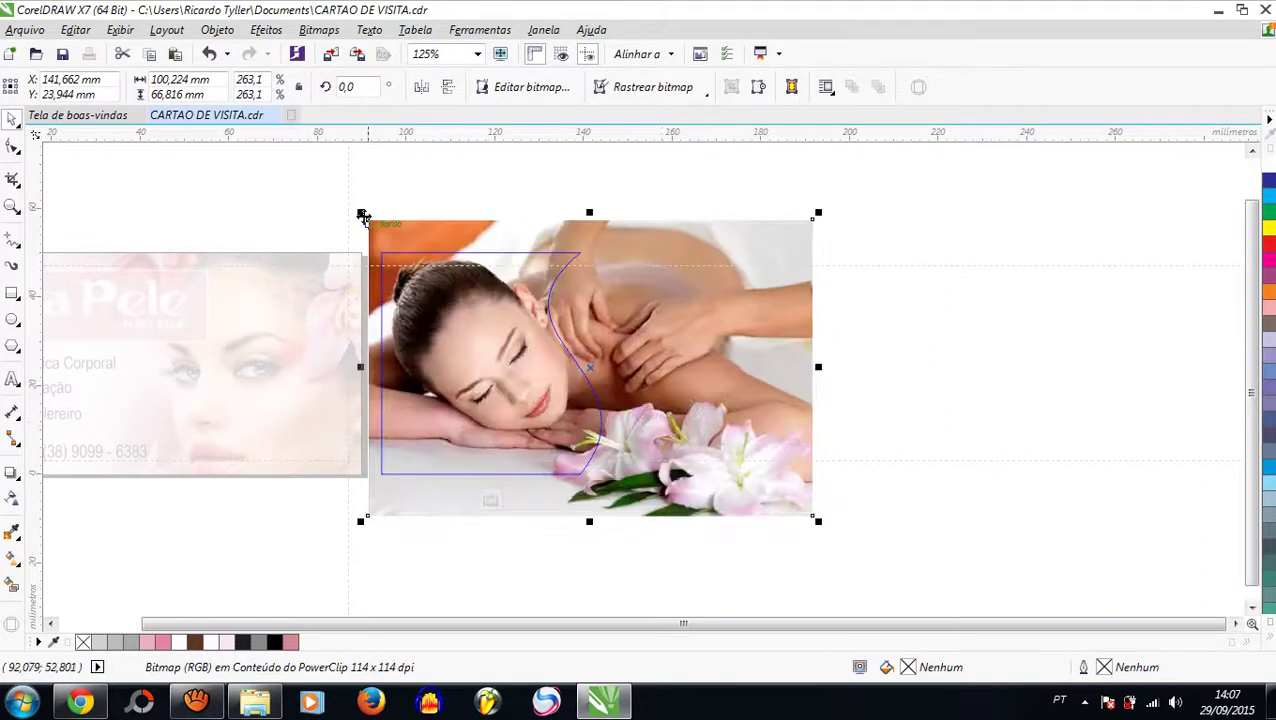
Step: Rescale the photo to 243.2% inside the wave frame and finish the PowerClip edit
drag(363, 213, 371, 219)
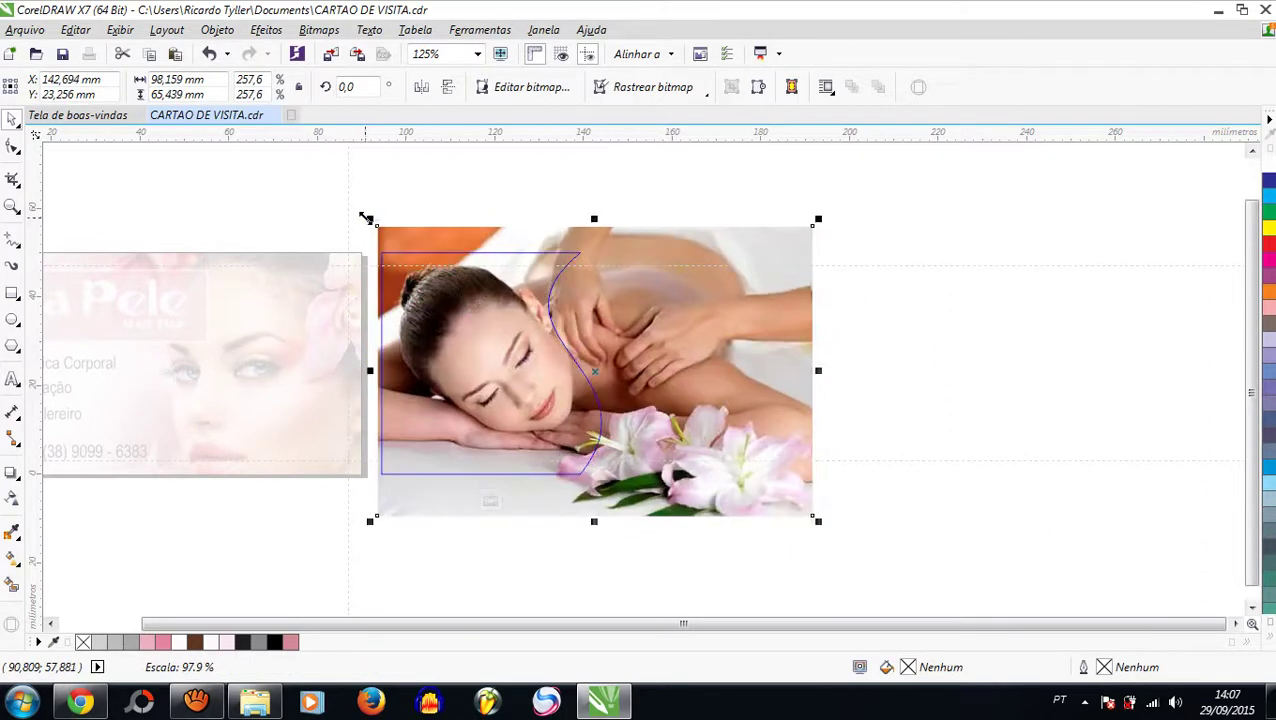
drag(818, 219, 796, 232)
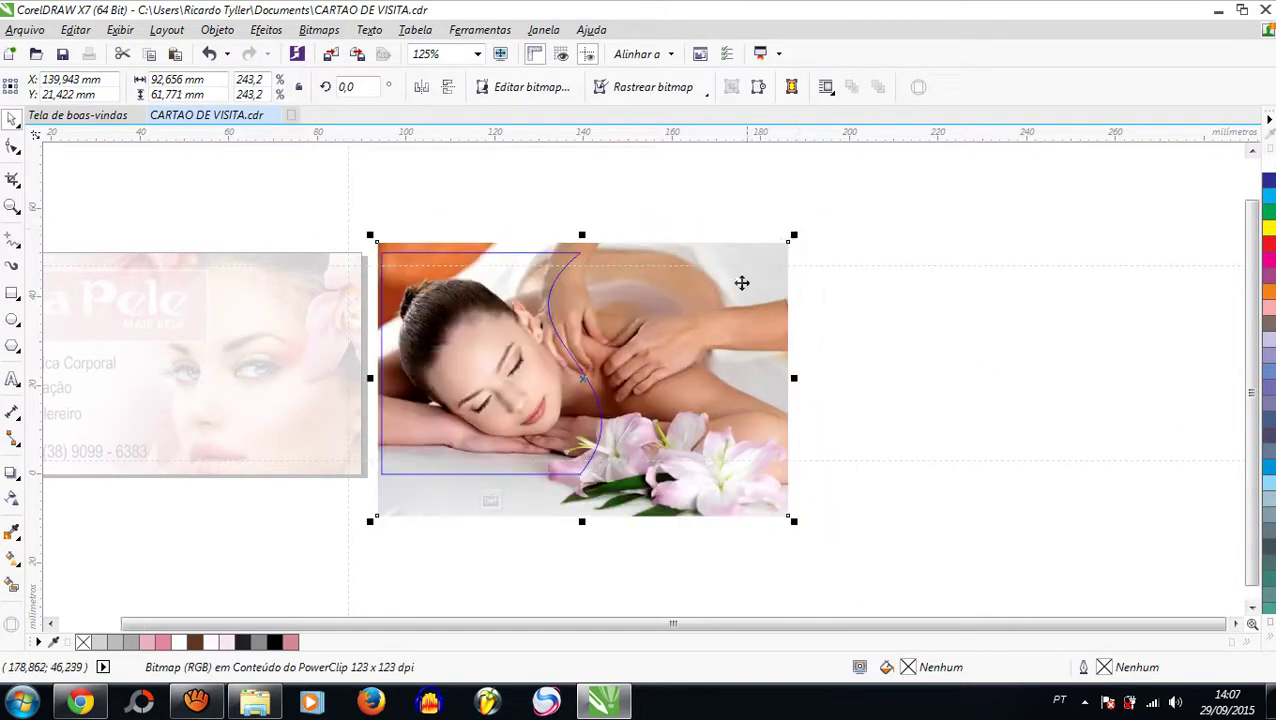
drag(680, 352, 681, 346)
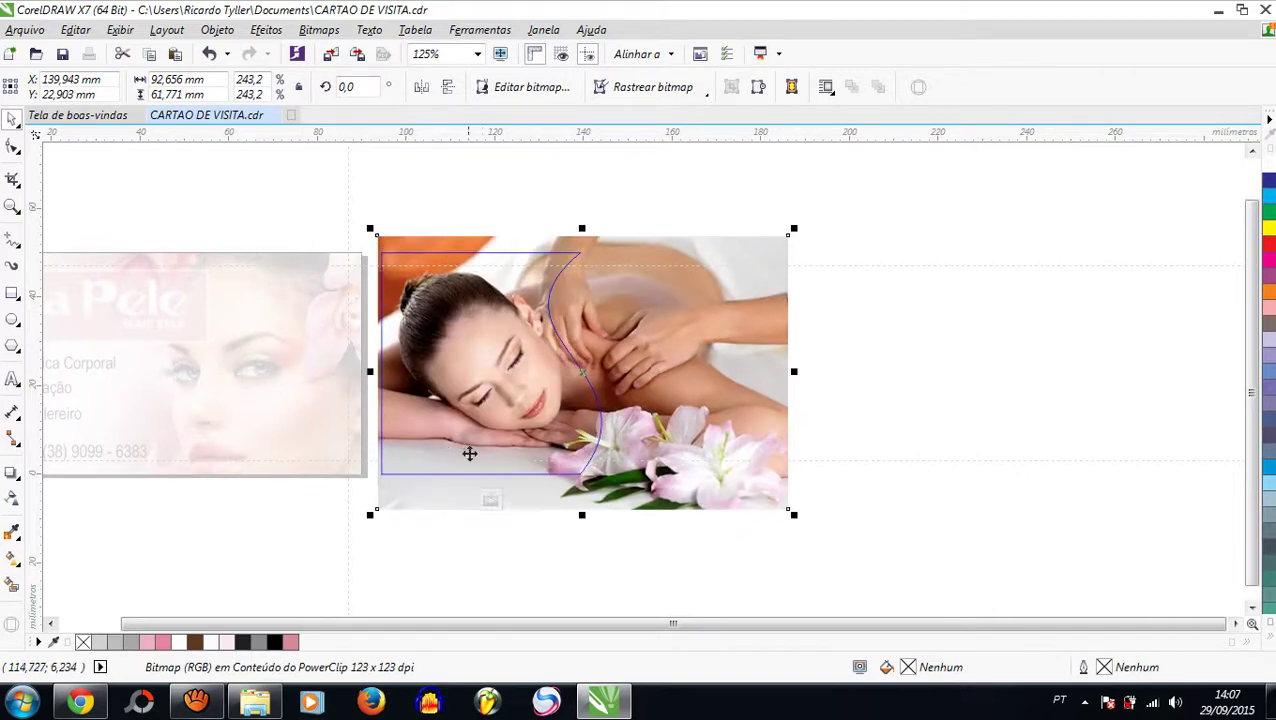
click(490, 500)
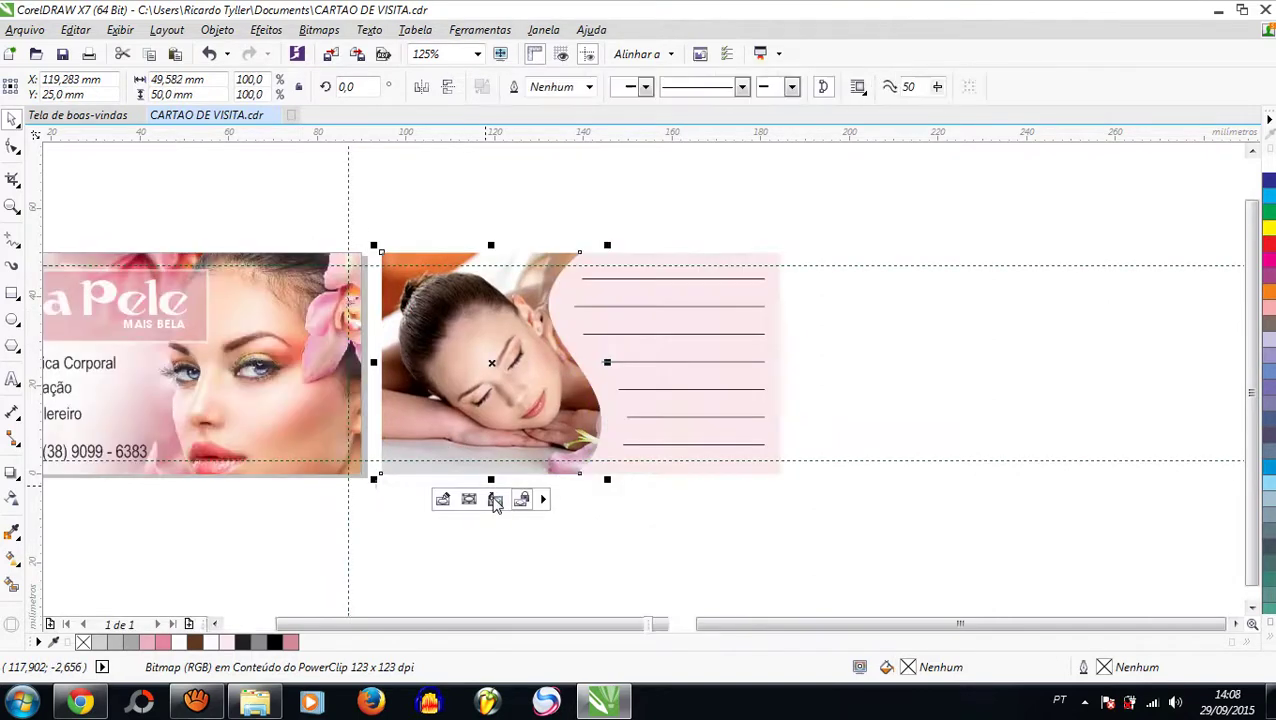
click(1000, 348)
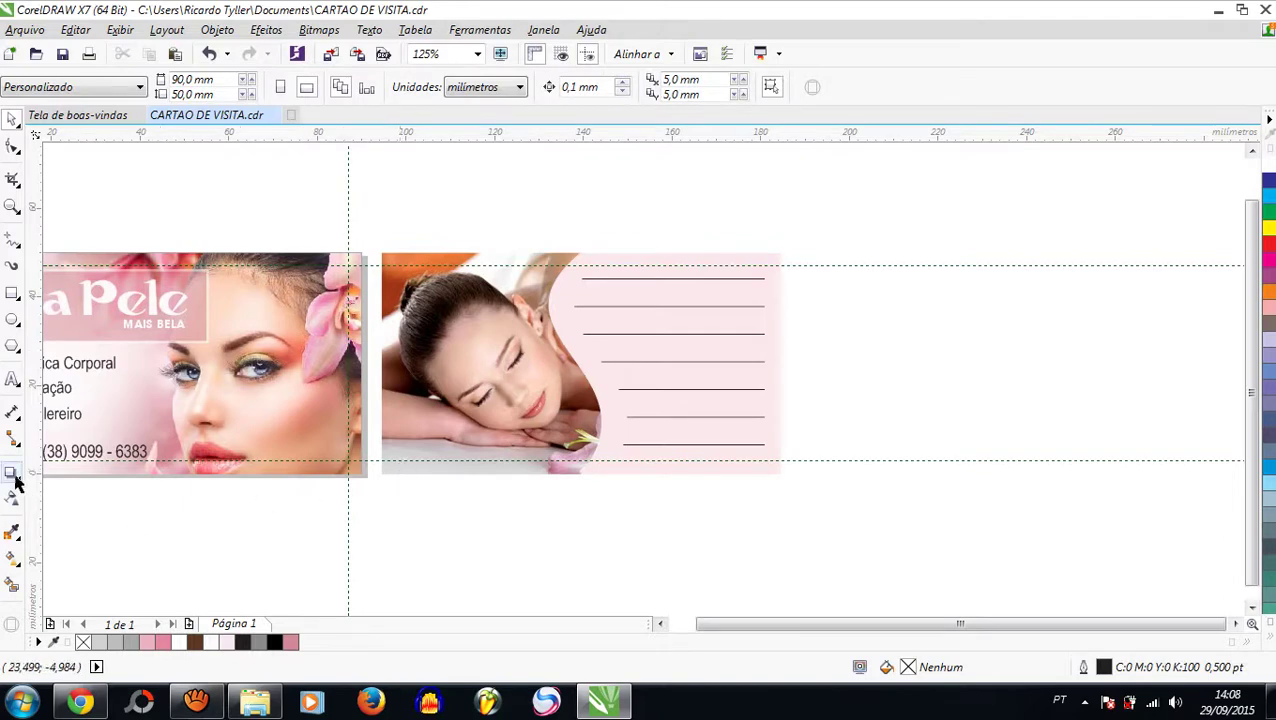
Step: Type the business's street address as an Arial 24 pt text line below the first card
click(13, 380)
click(244, 518)
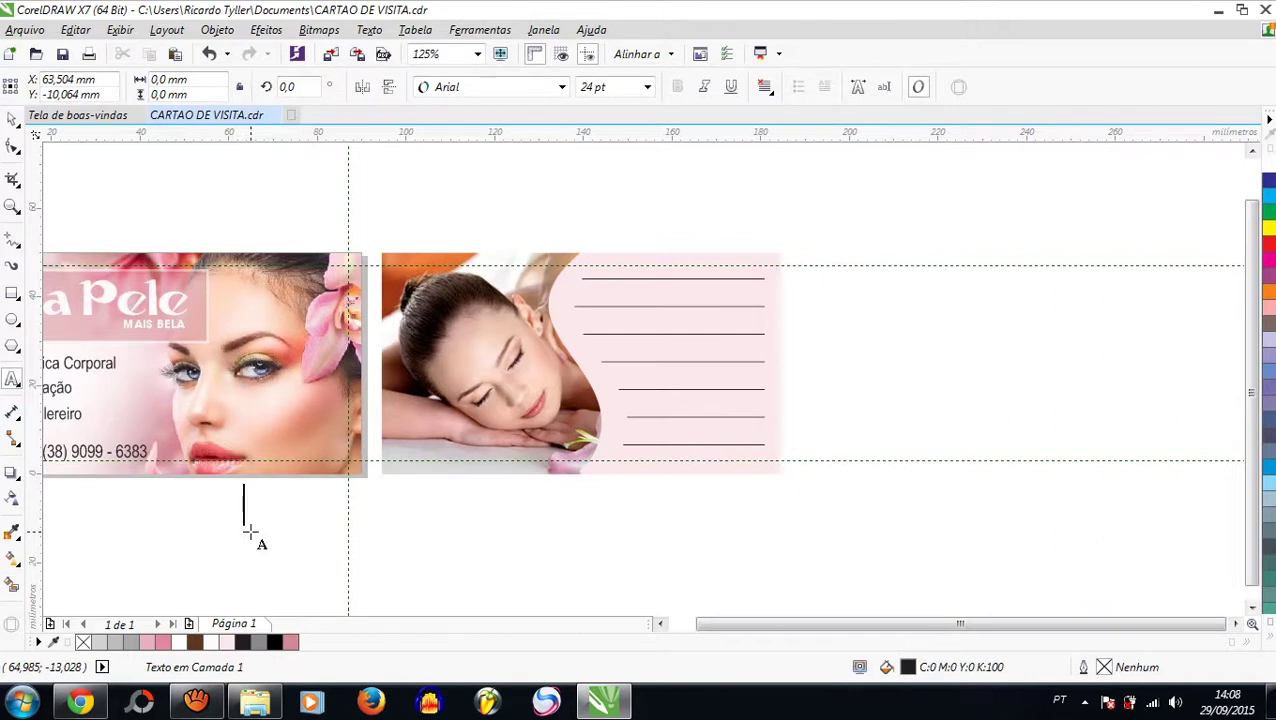
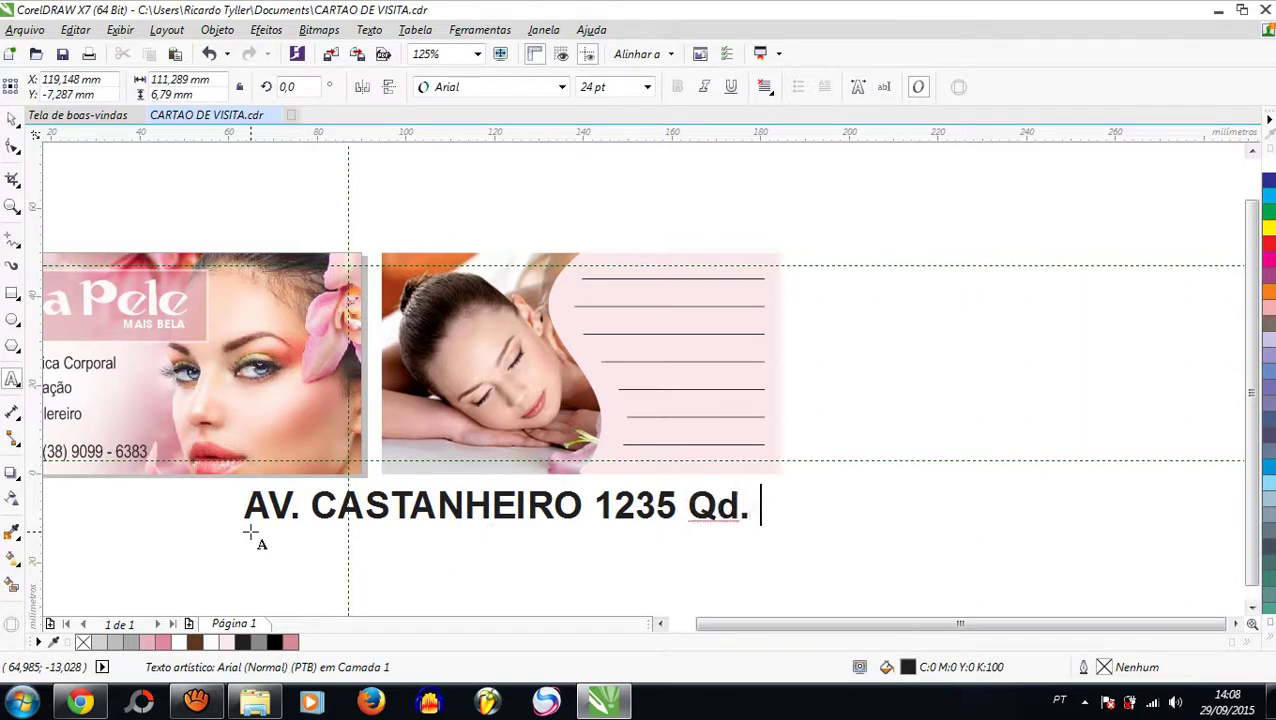
scroll(251, 536, up, 2)
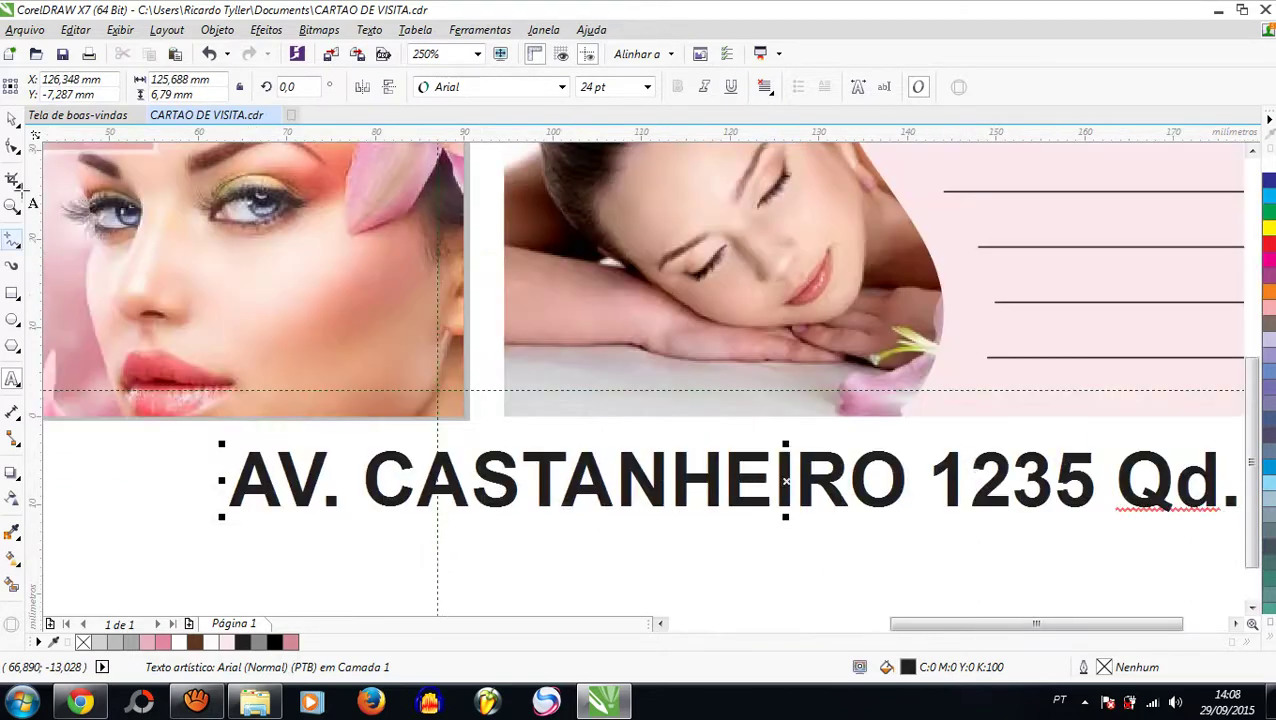
click(13, 120)
scroll(480, 360, down, 2)
scroll(484, 364, up, 1)
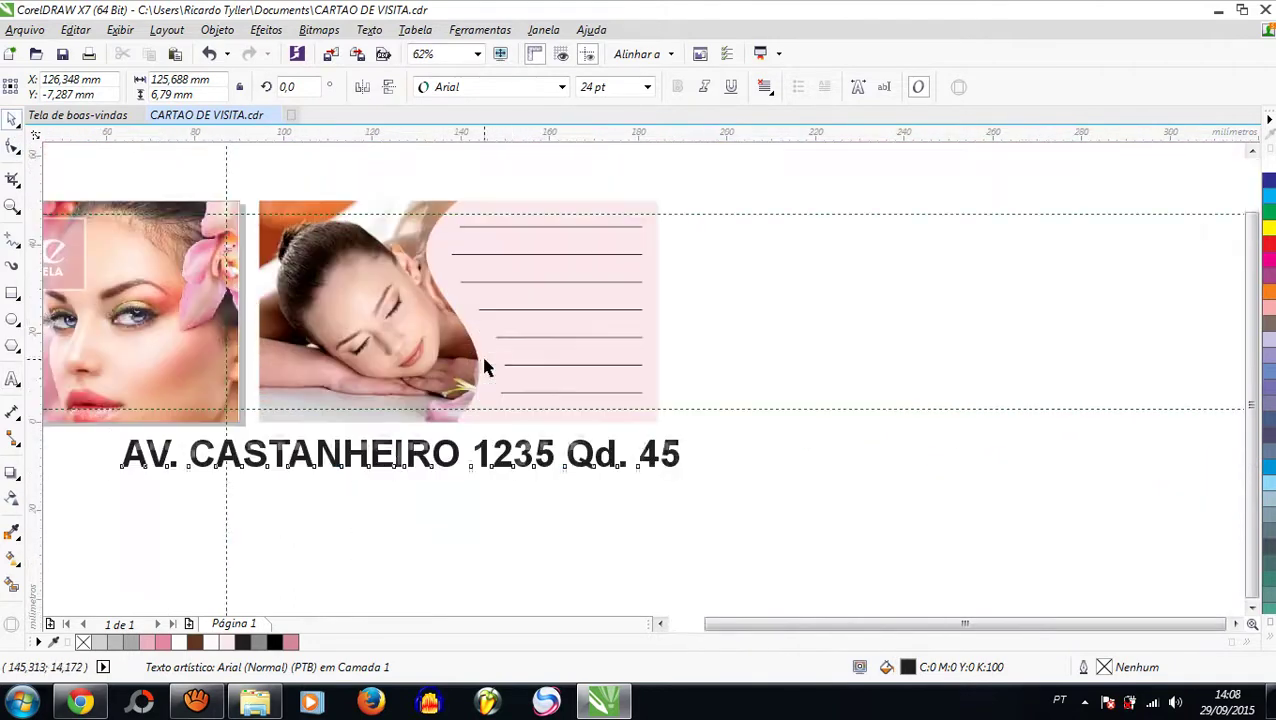
Step: Set the address to Arial Narrow and shrink it to about 14 pt
click(562, 87)
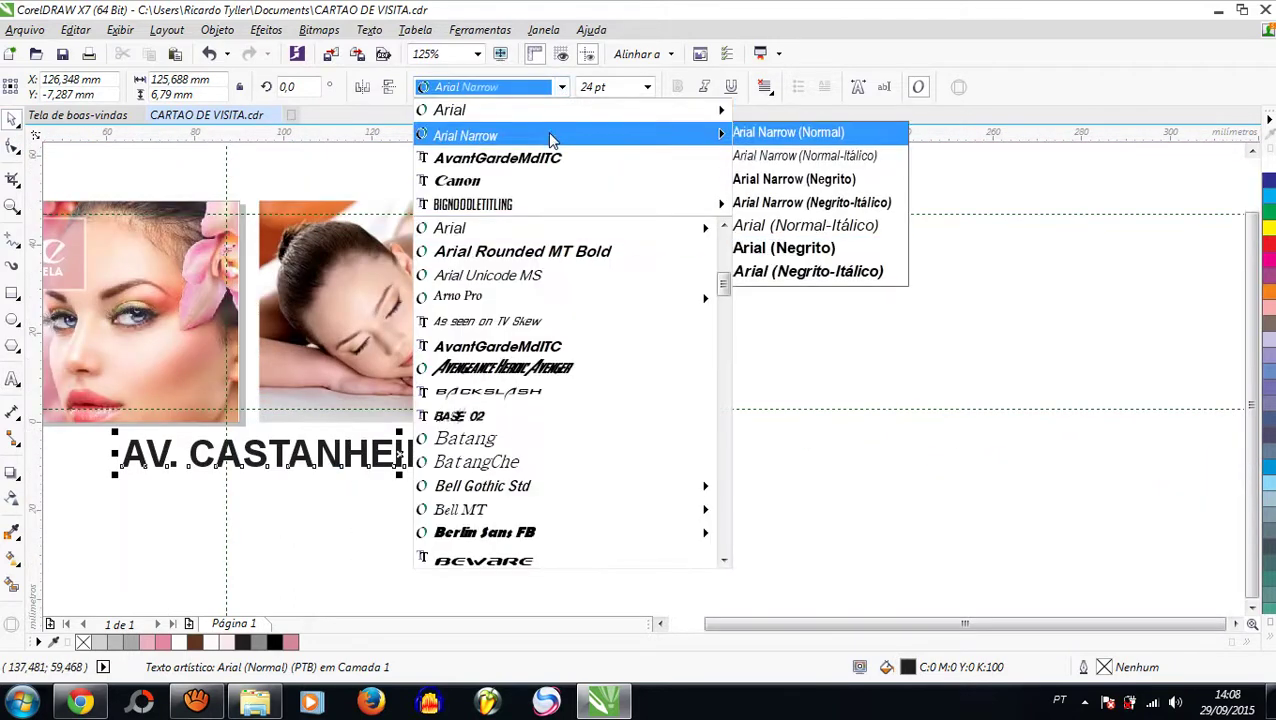
click(550, 136)
drag(580, 436, 441, 444)
drag(205, 456, 340, 402)
Step: Shrink the address to about 7.5 pt and place it along the photo's bottom-left
scroll(295, 410, up, 3)
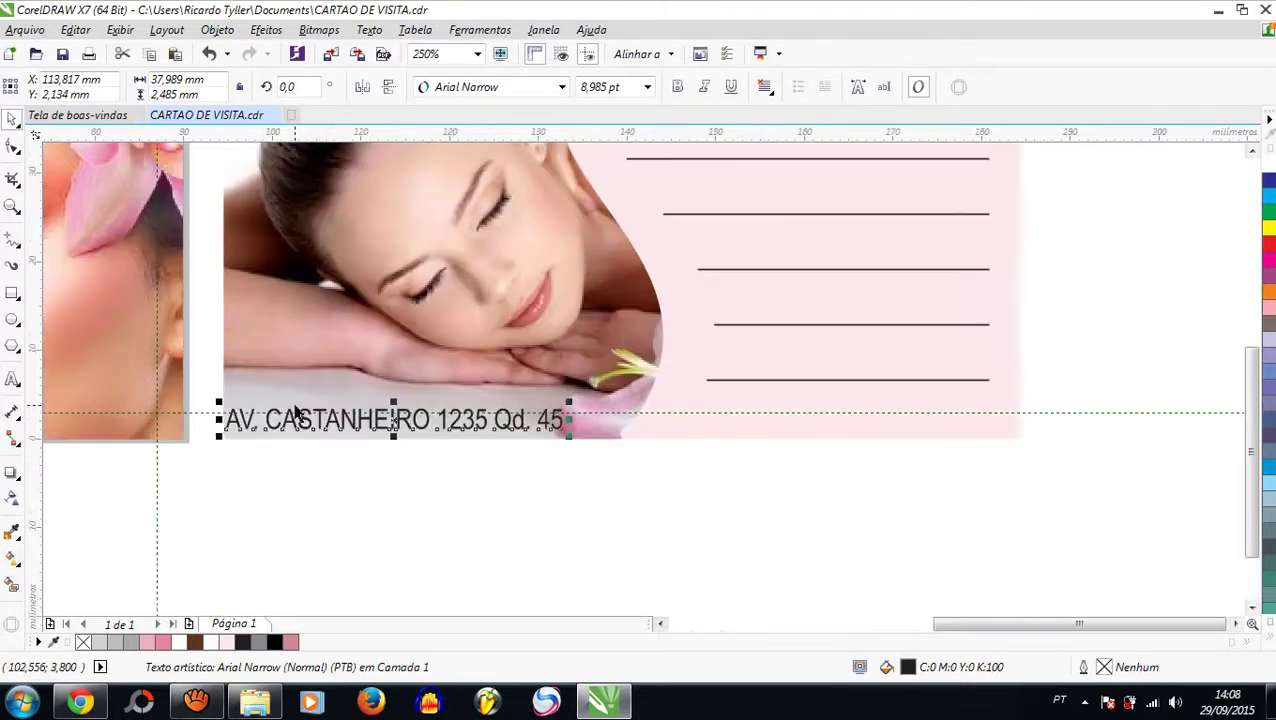
drag(150, 406, 167, 418)
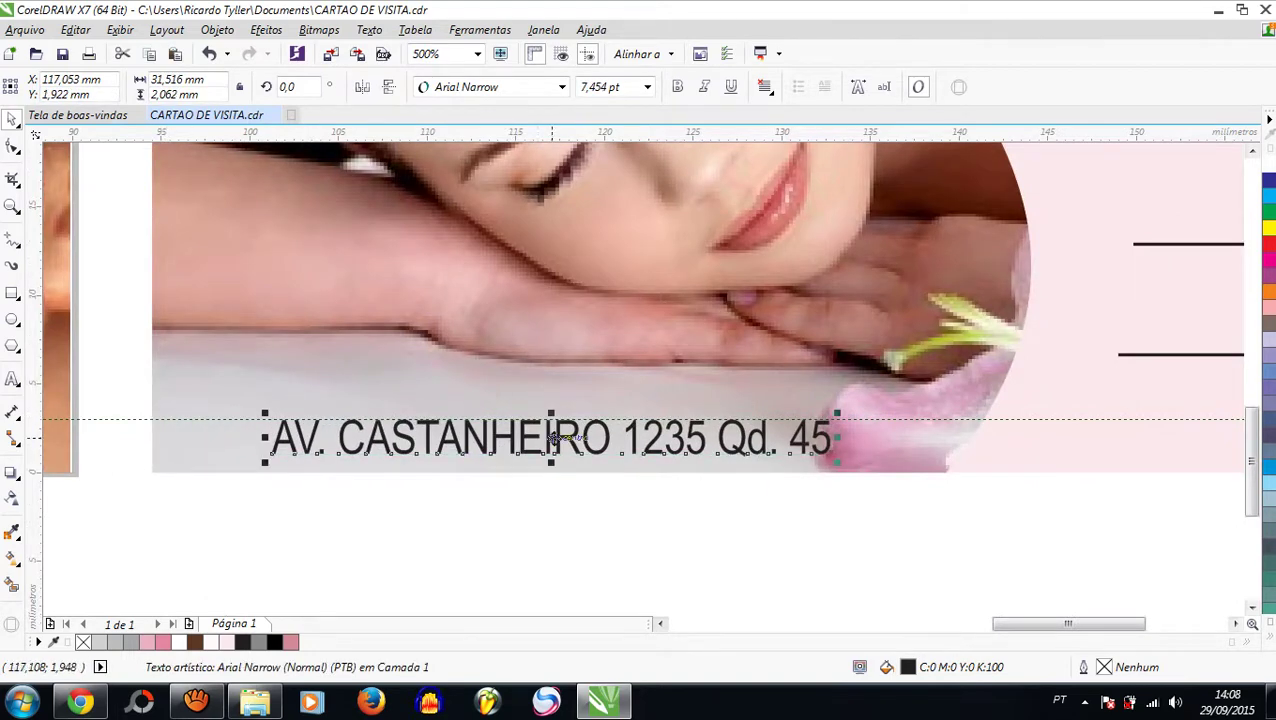
drag(548, 438, 496, 396)
scroll(496, 396, down, 1)
click(554, 526)
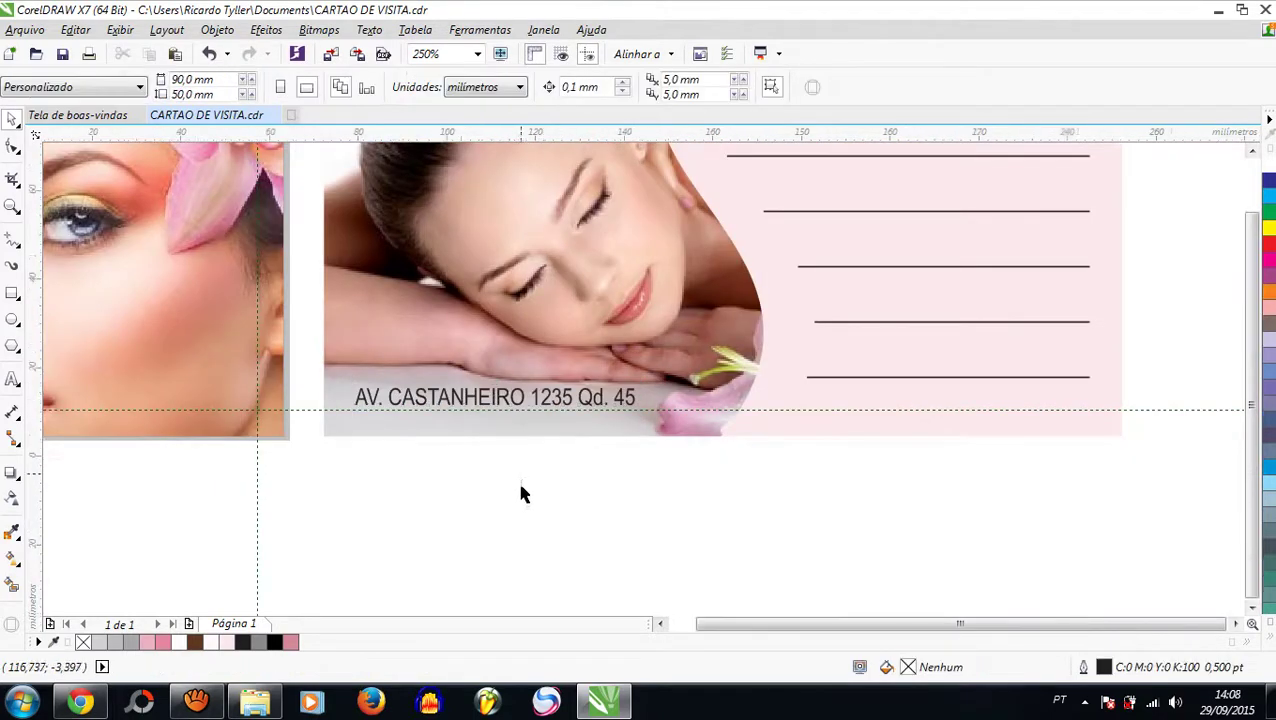
scroll(516, 478, down, 1)
scroll(475, 428, up, 2)
scroll(480, 492, down, 2)
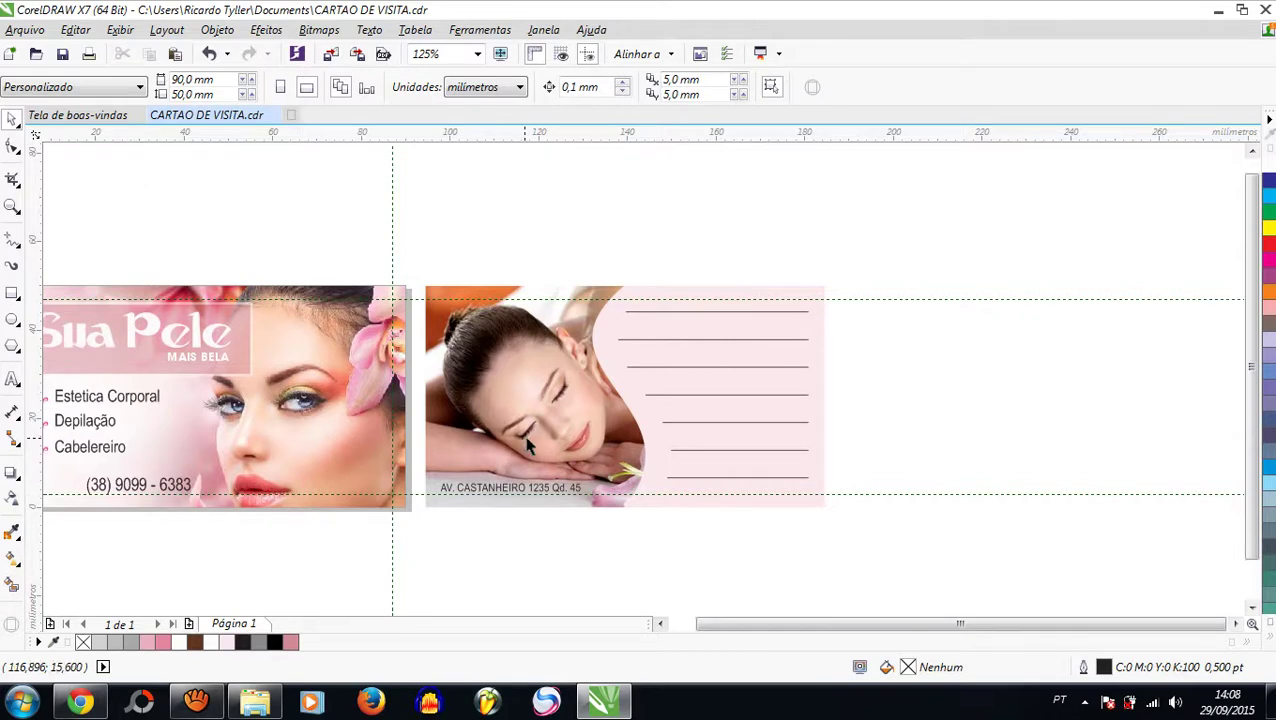
Step: Drag the address right onto the pink panel's bottom-right, beneath the seven ruled lines
scroll(531, 505, up, 1)
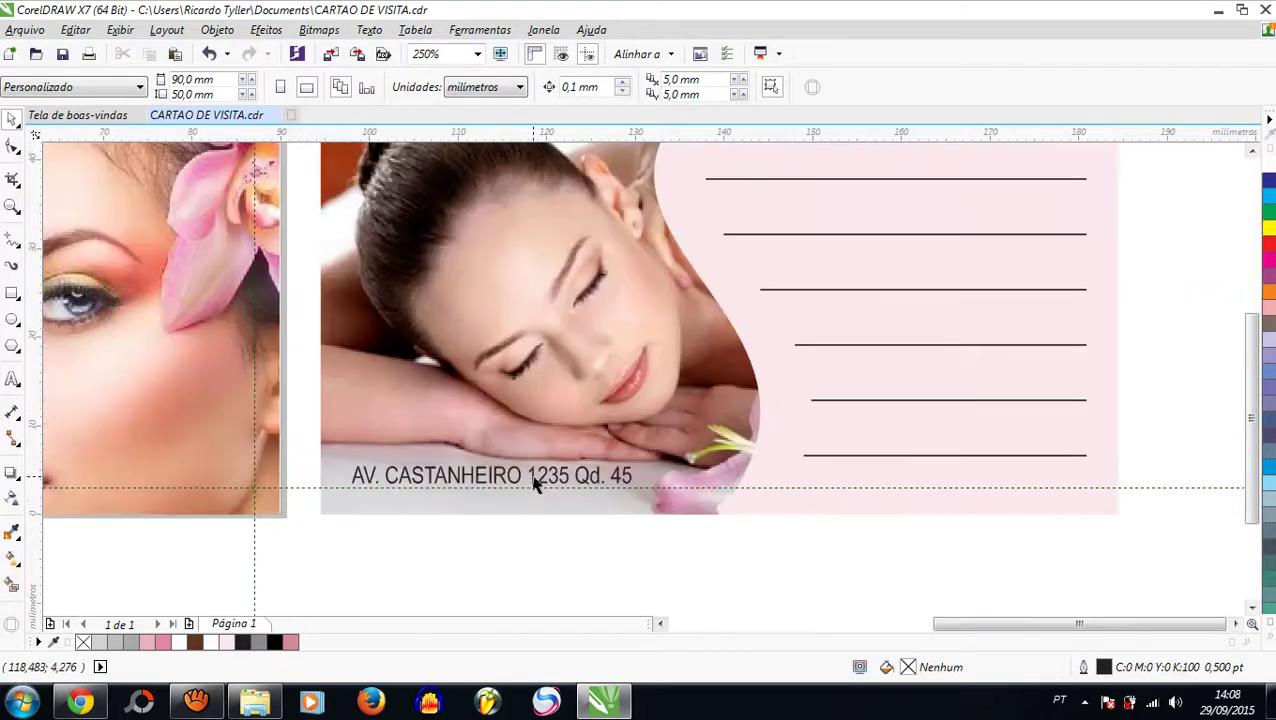
click(535, 484)
drag(535, 484, 990, 475)
scroll(755, 490, down, 1)
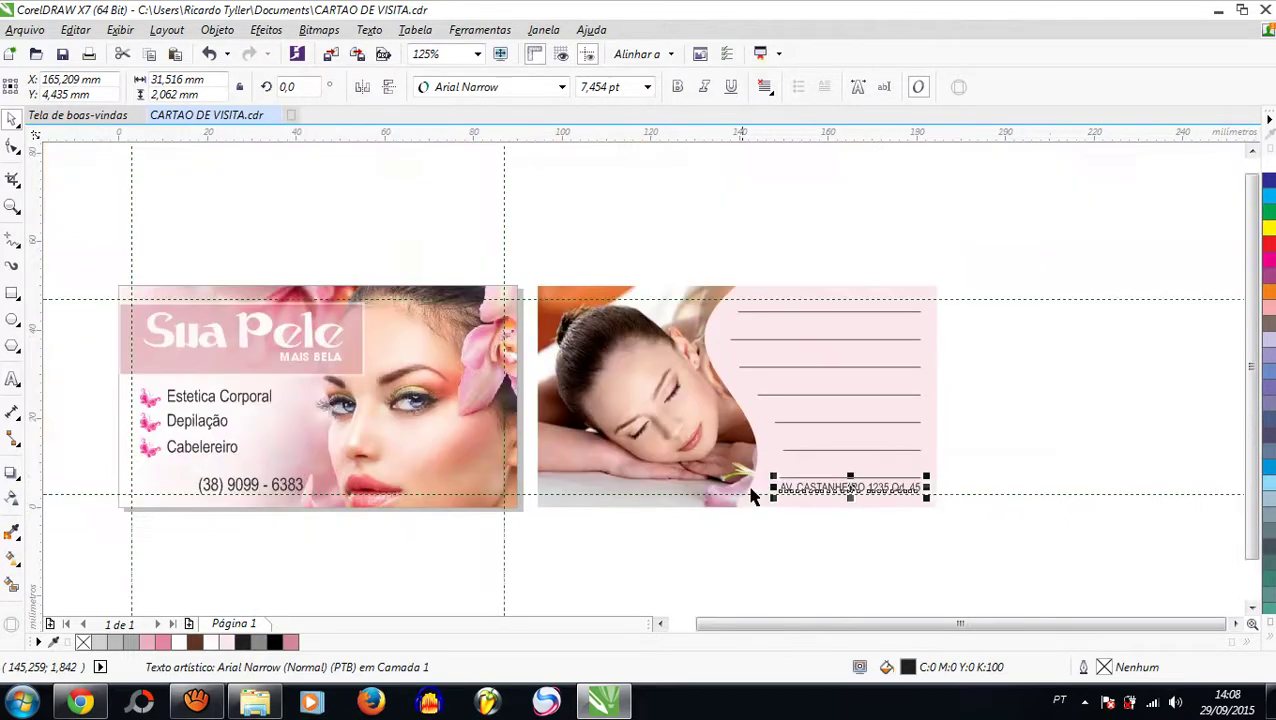
click(1012, 415)
scroll(880, 492, up, 1)
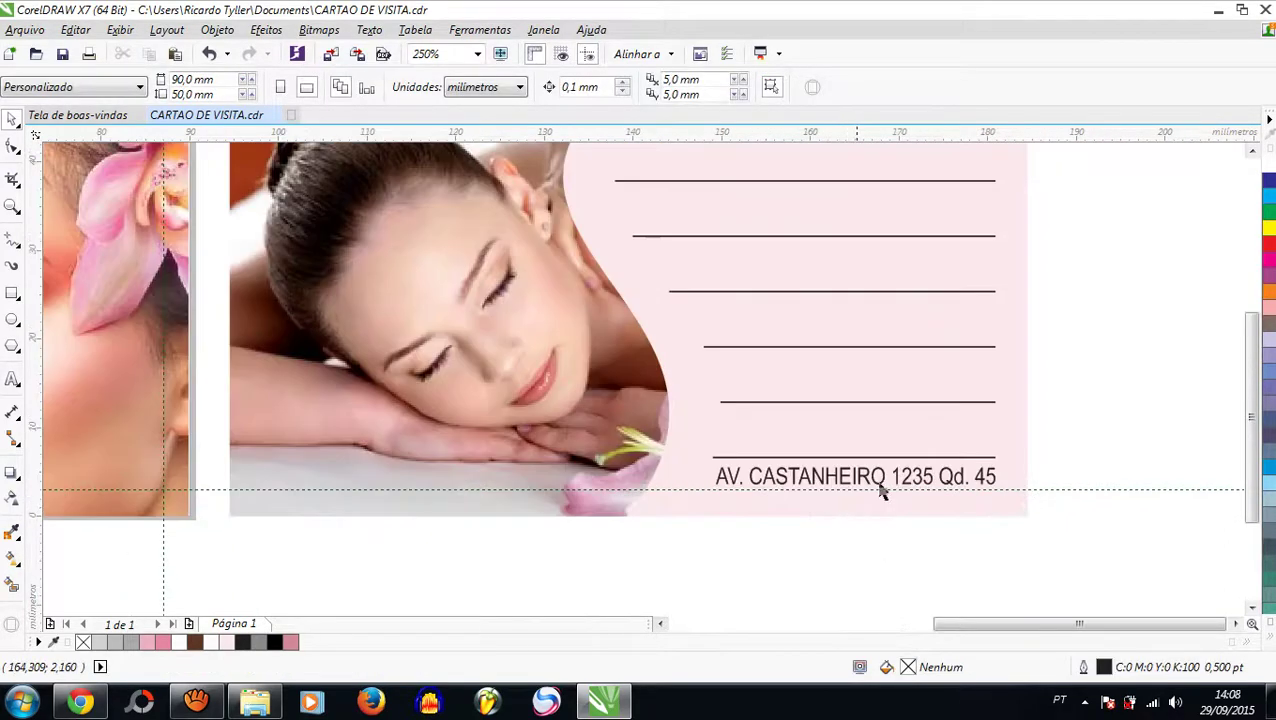
drag(1122, 441, 676, 503)
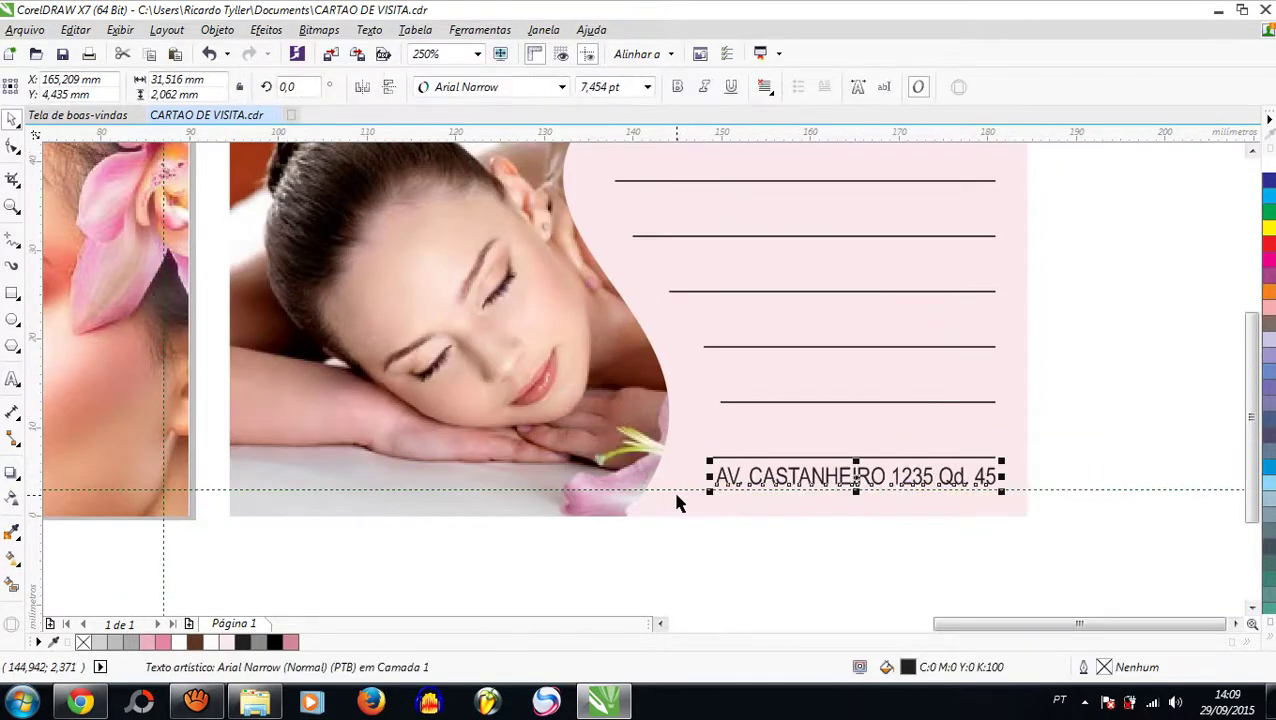
scroll(661, 464, down, 2)
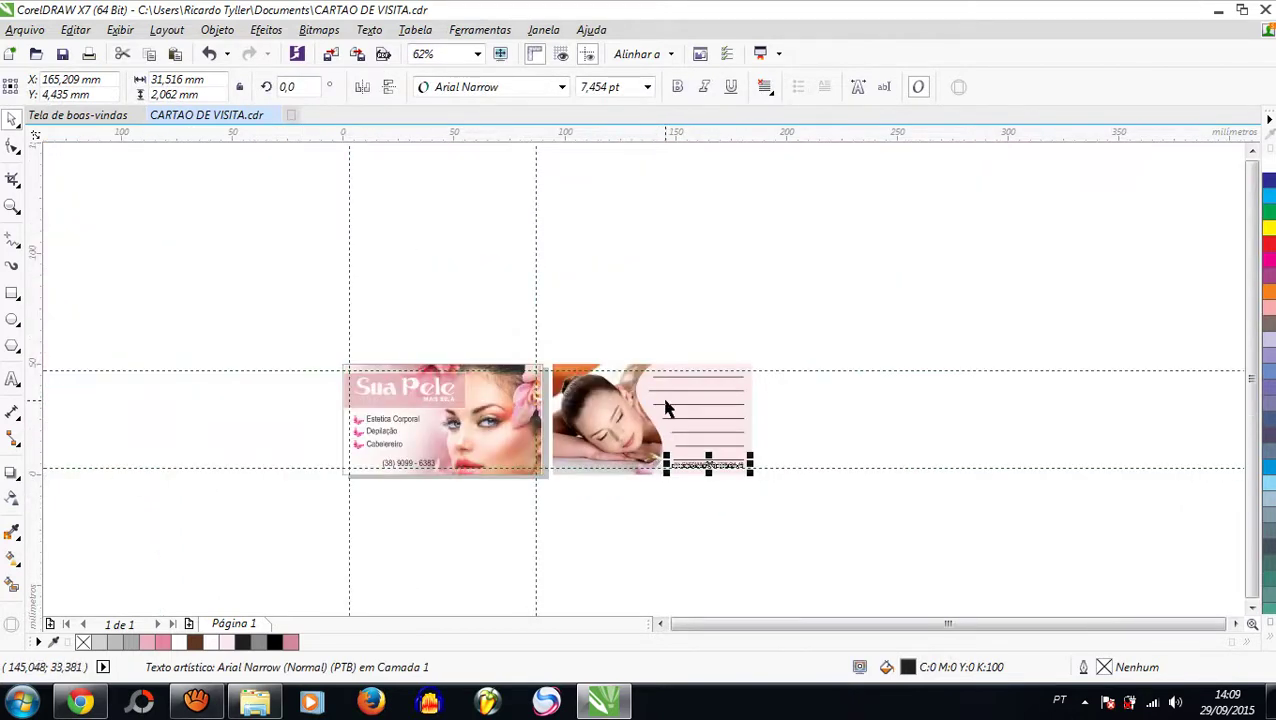
click(436, 361)
scroll(436, 362, up, 1)
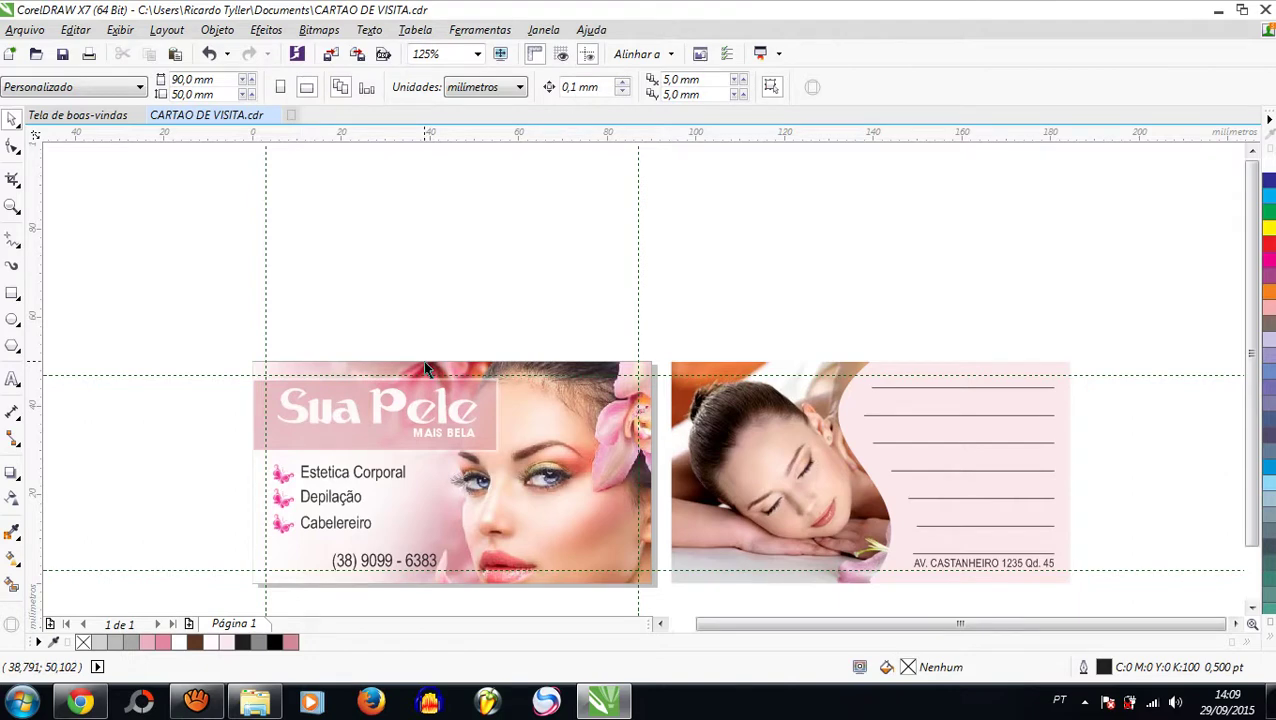
scroll(399, 456, down, 1)
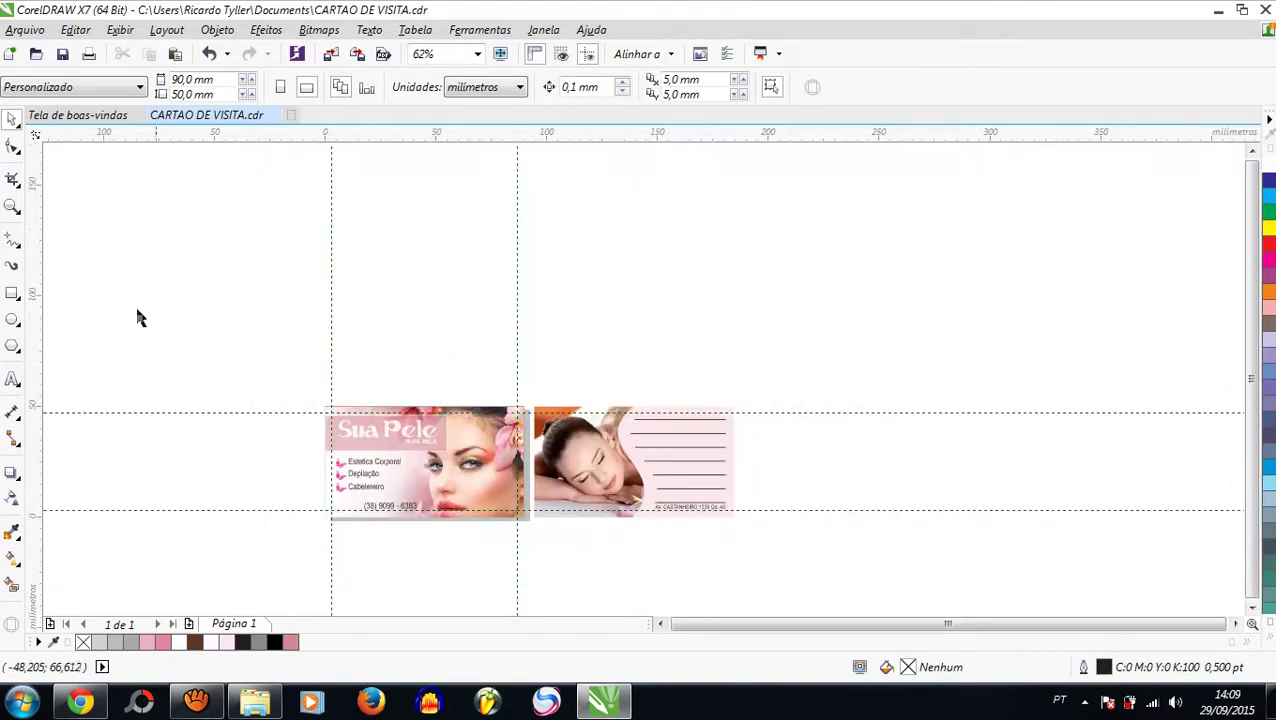
click(12, 207)
Step: Preview both cards full screen, then select the group of three service lines with their flower bullets
double_click(12, 207)
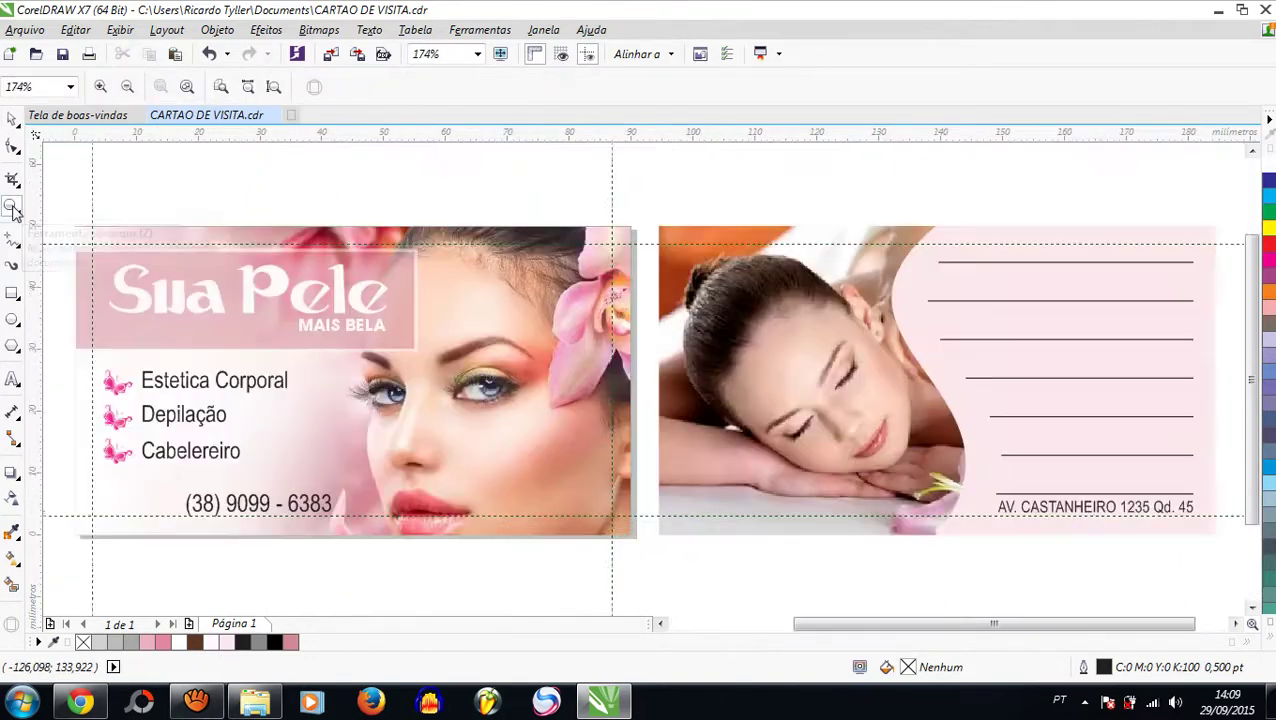
click(500, 54)
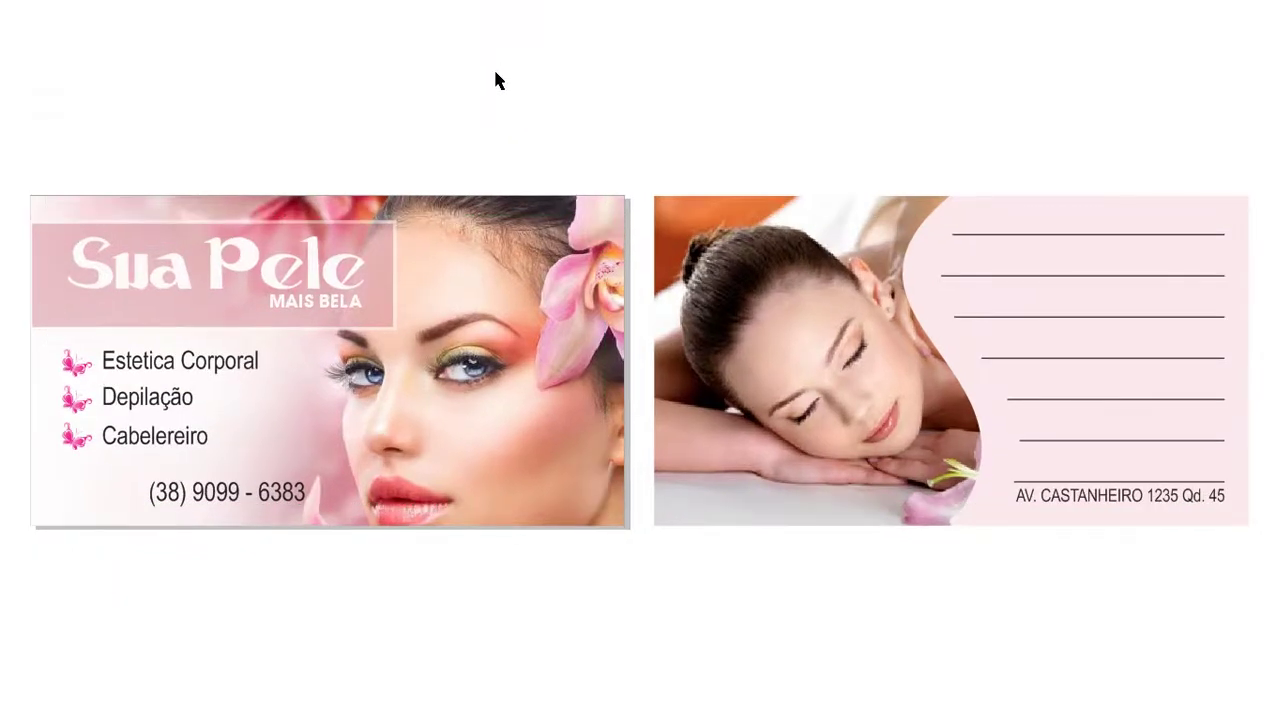
click(497, 80)
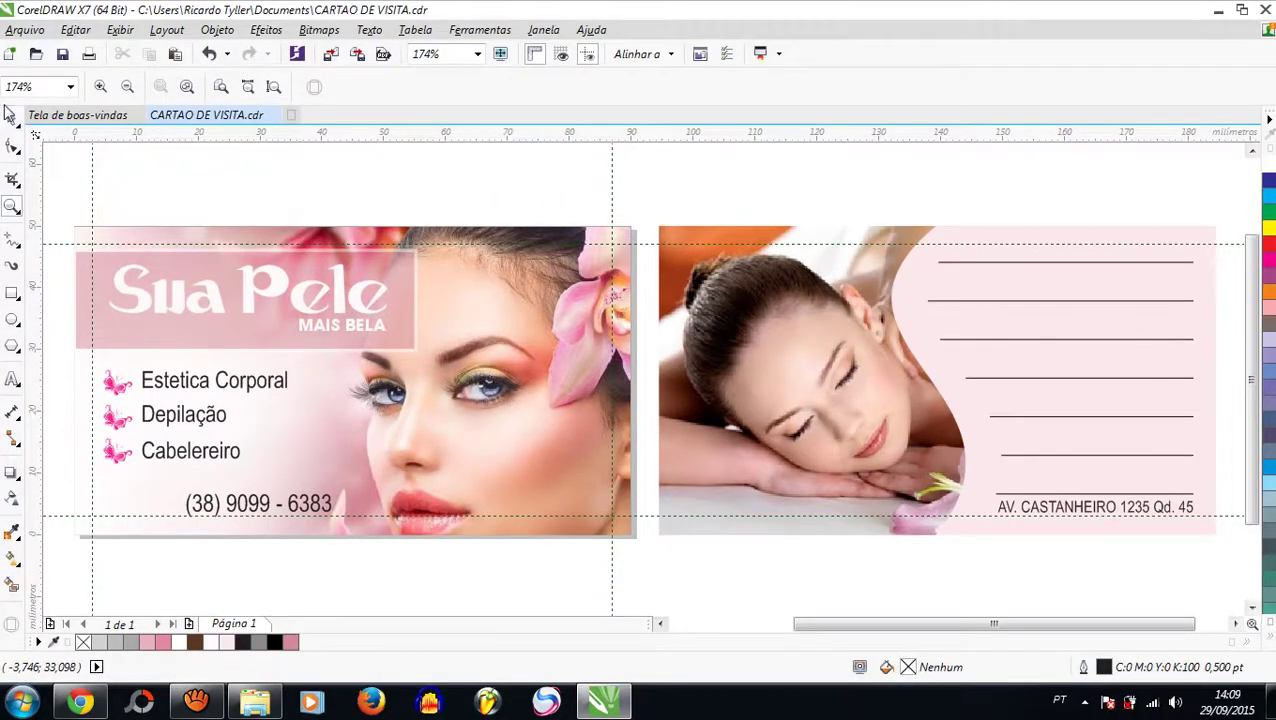
click(11, 118)
click(165, 388)
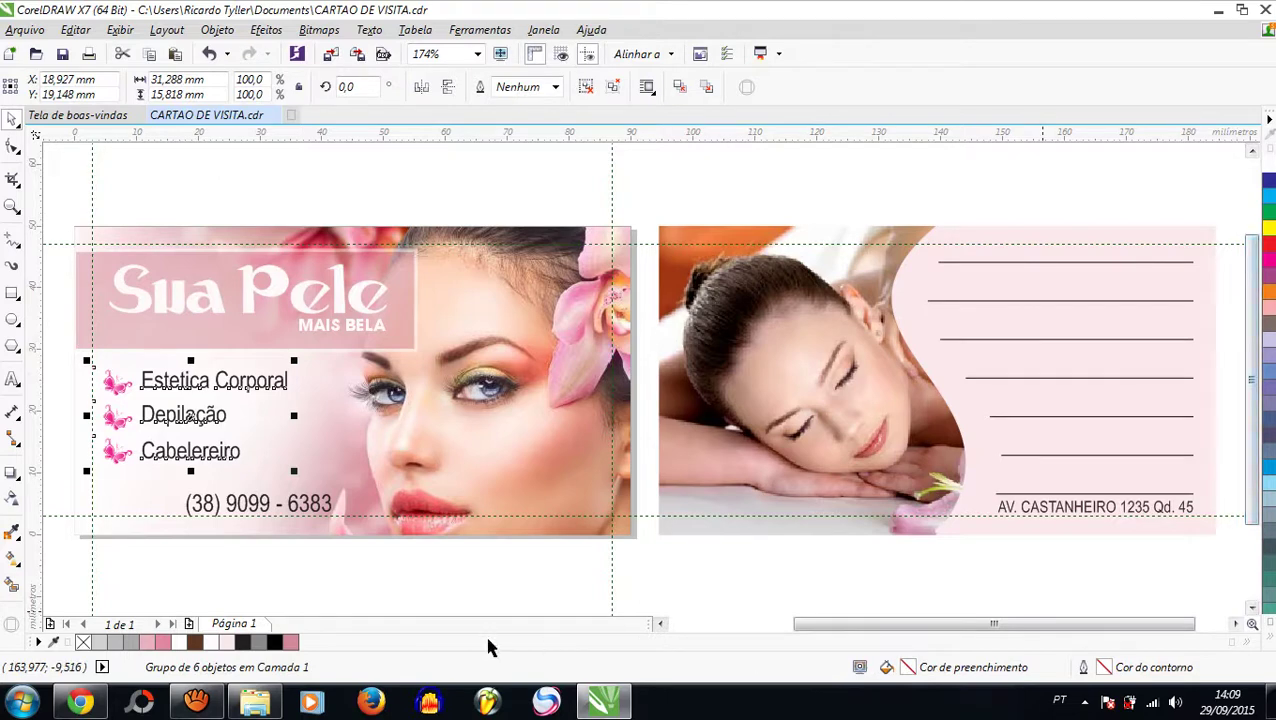
Step: Recolour the Estetica Corporal, Depilação and Cabelereiro lines to 70% black after trying grey and 60%
click(258, 641)
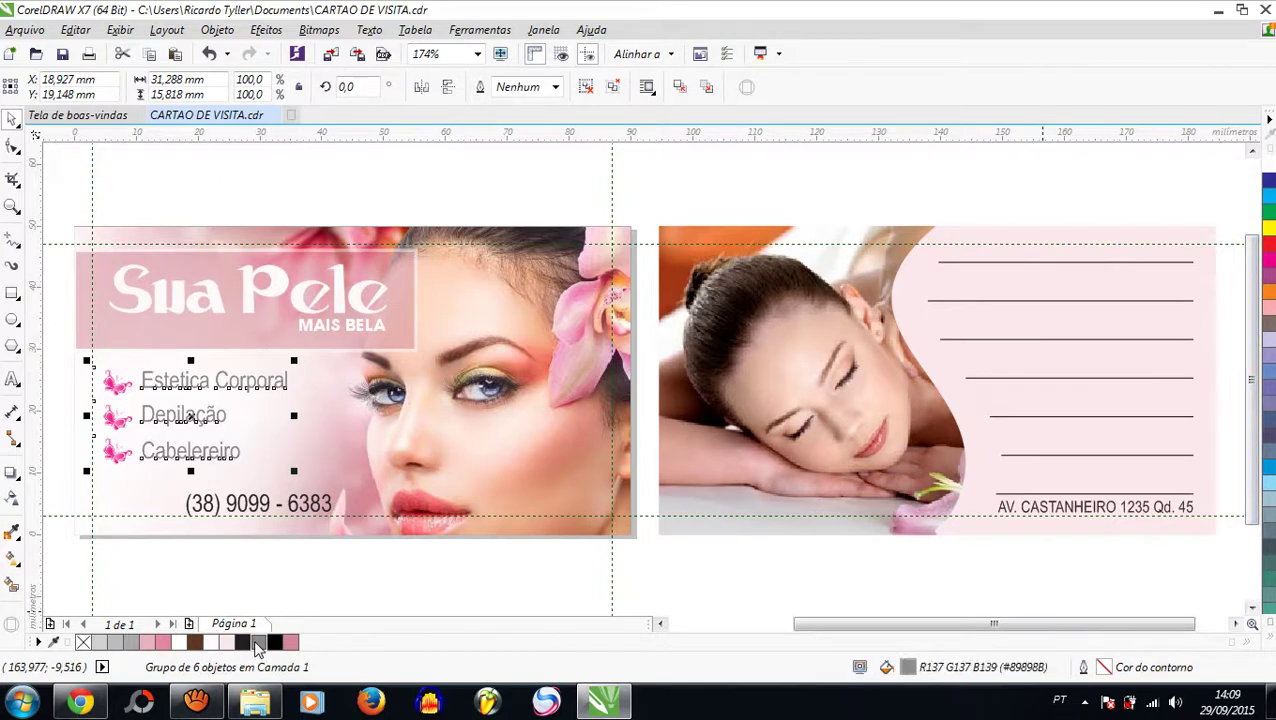
click(472, 595)
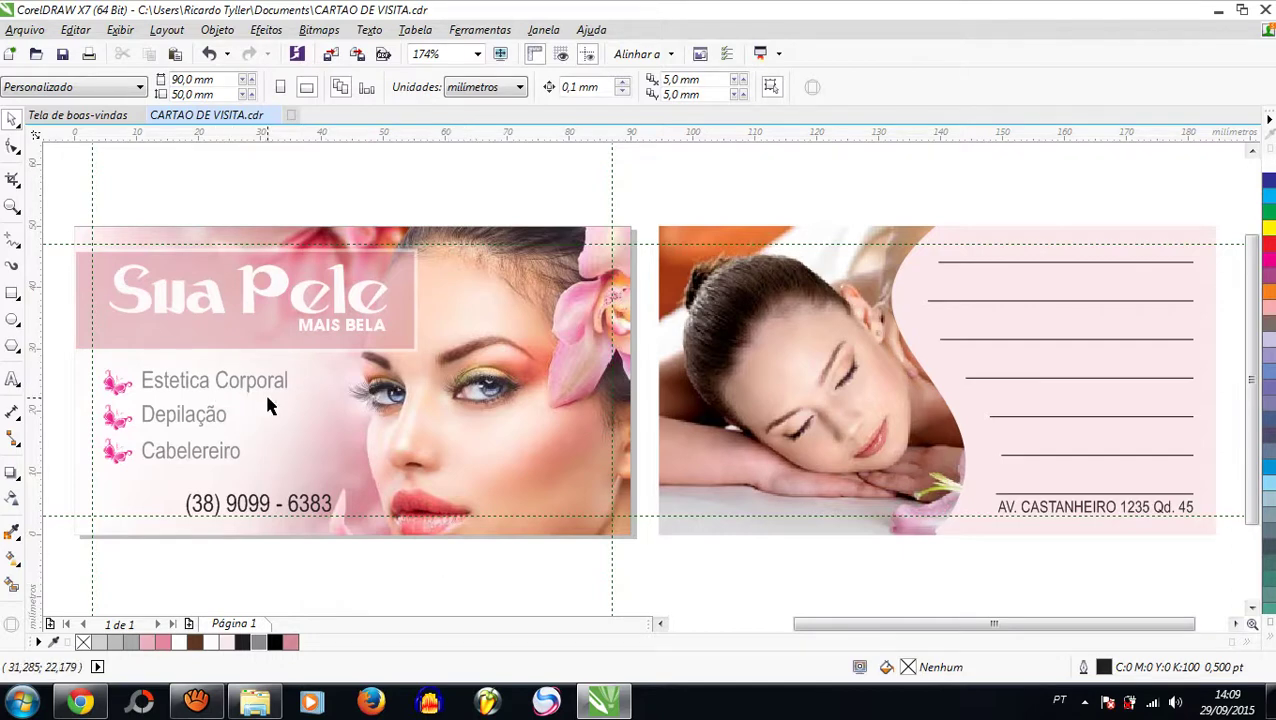
click(207, 386)
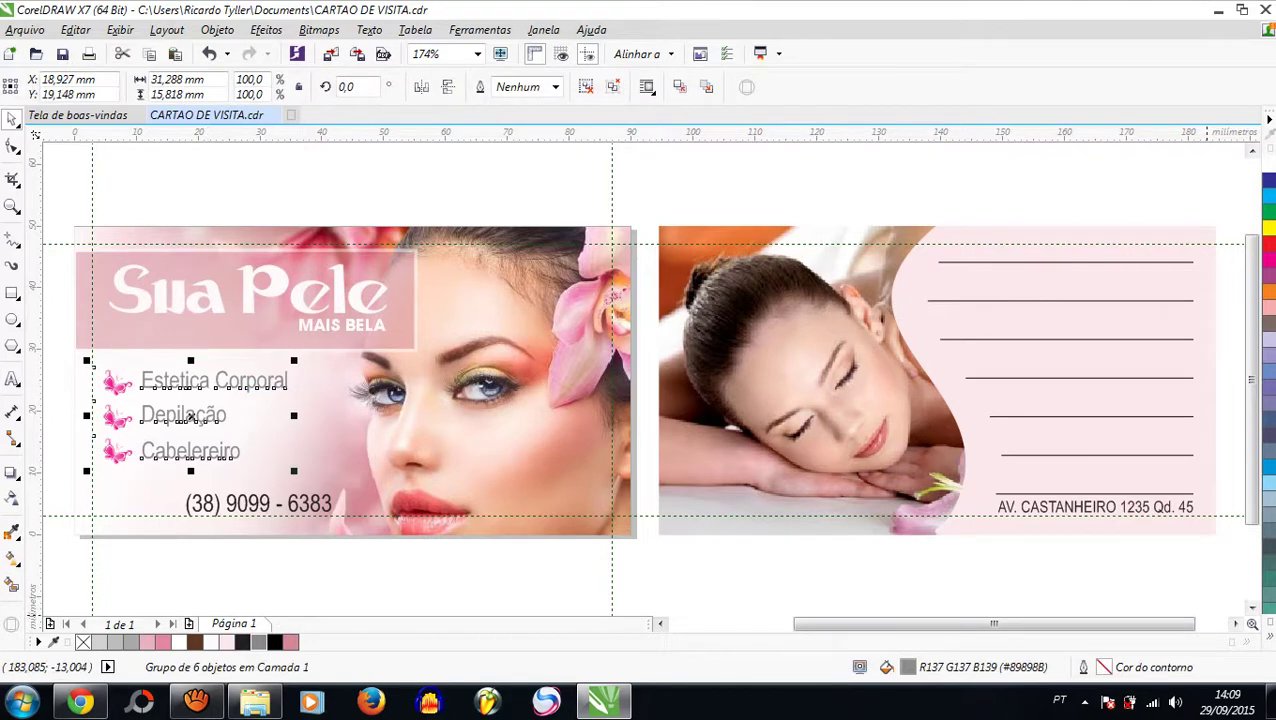
click(1268, 636)
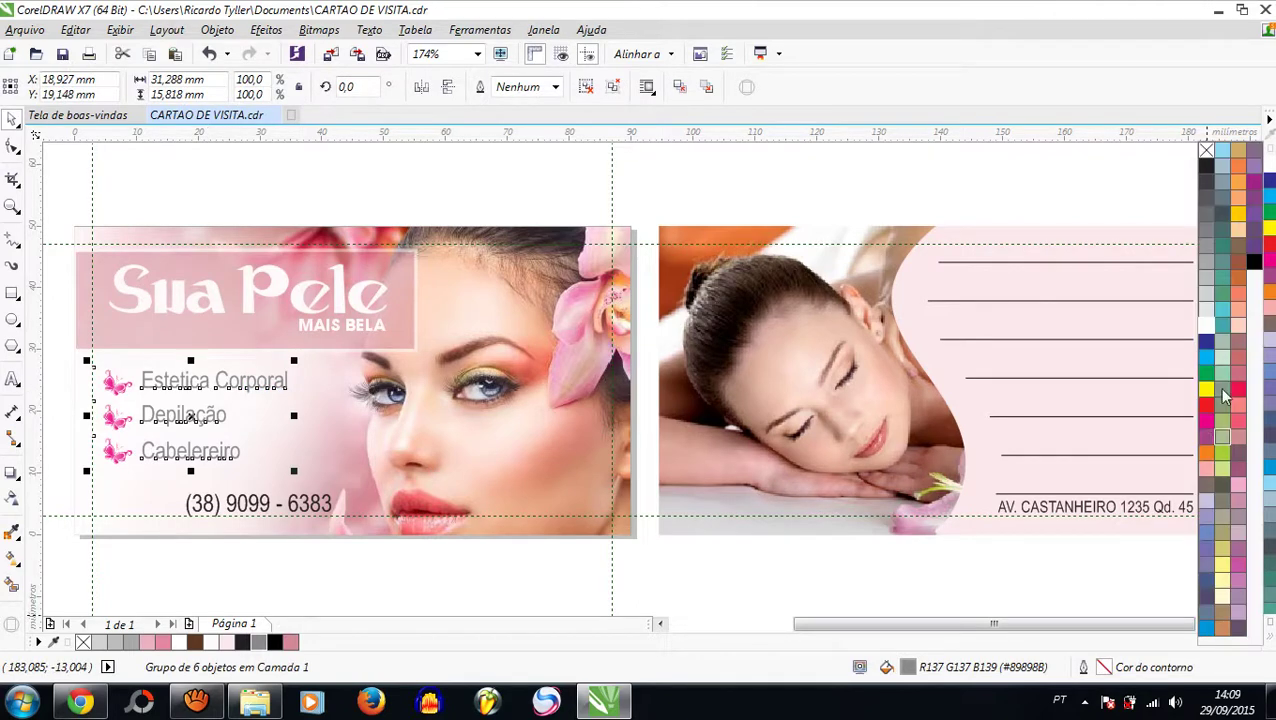
click(1206, 233)
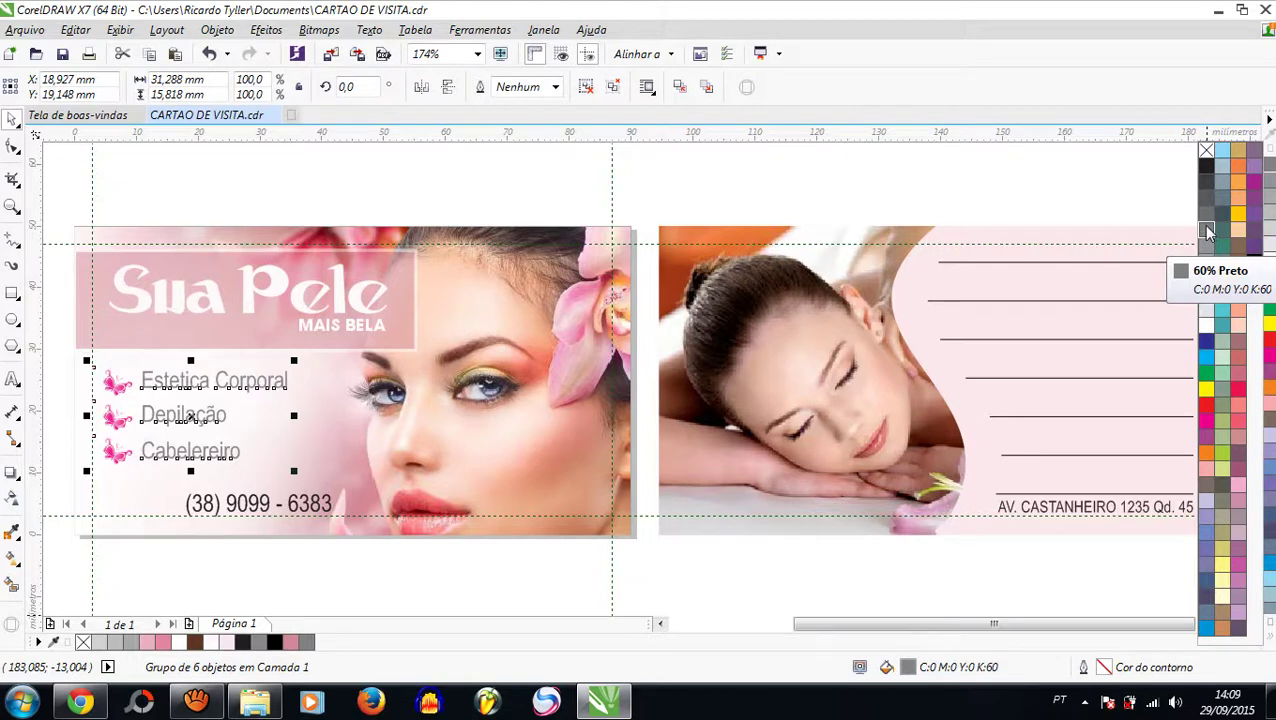
click(1207, 213)
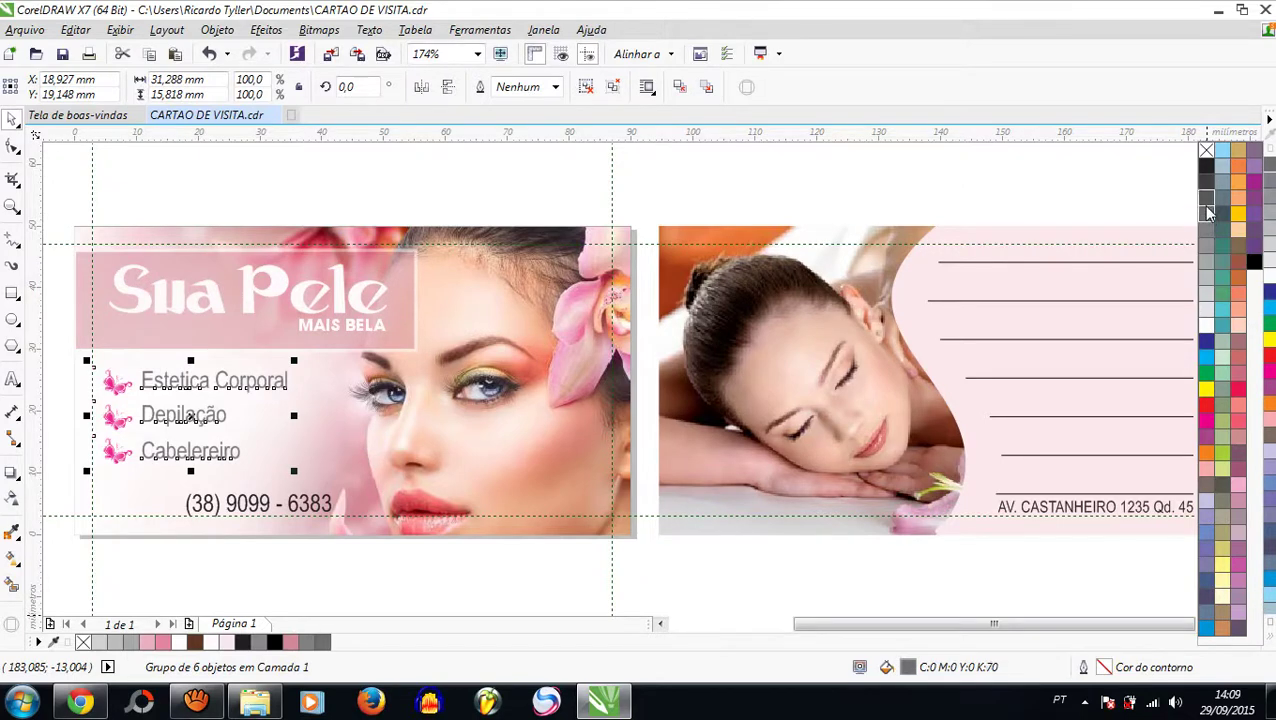
click(601, 572)
click(533, 576)
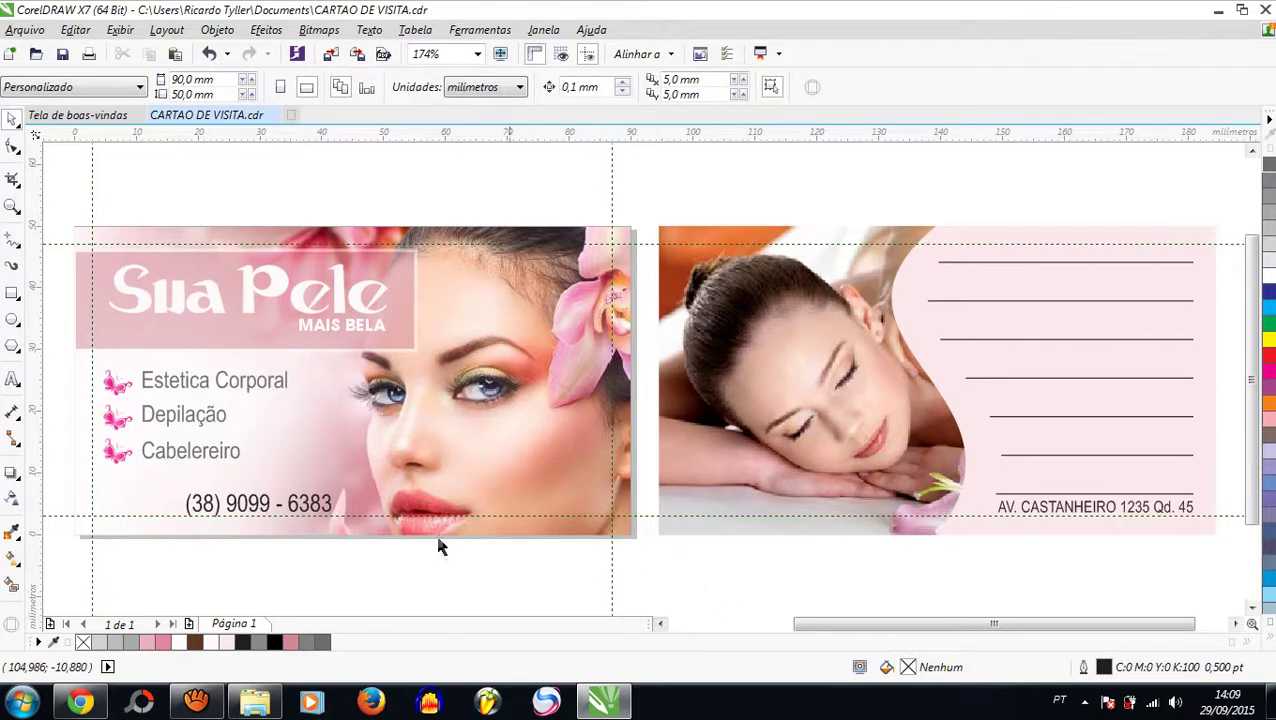
click(12, 206)
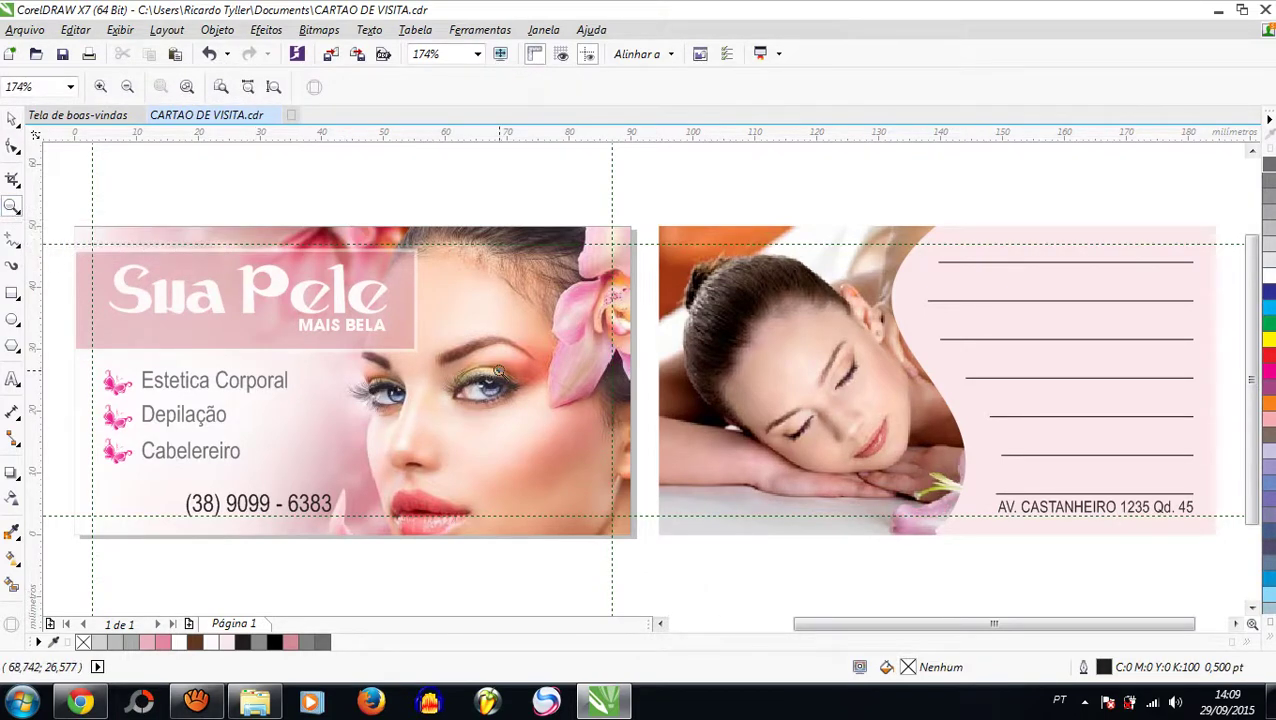
click(12, 120)
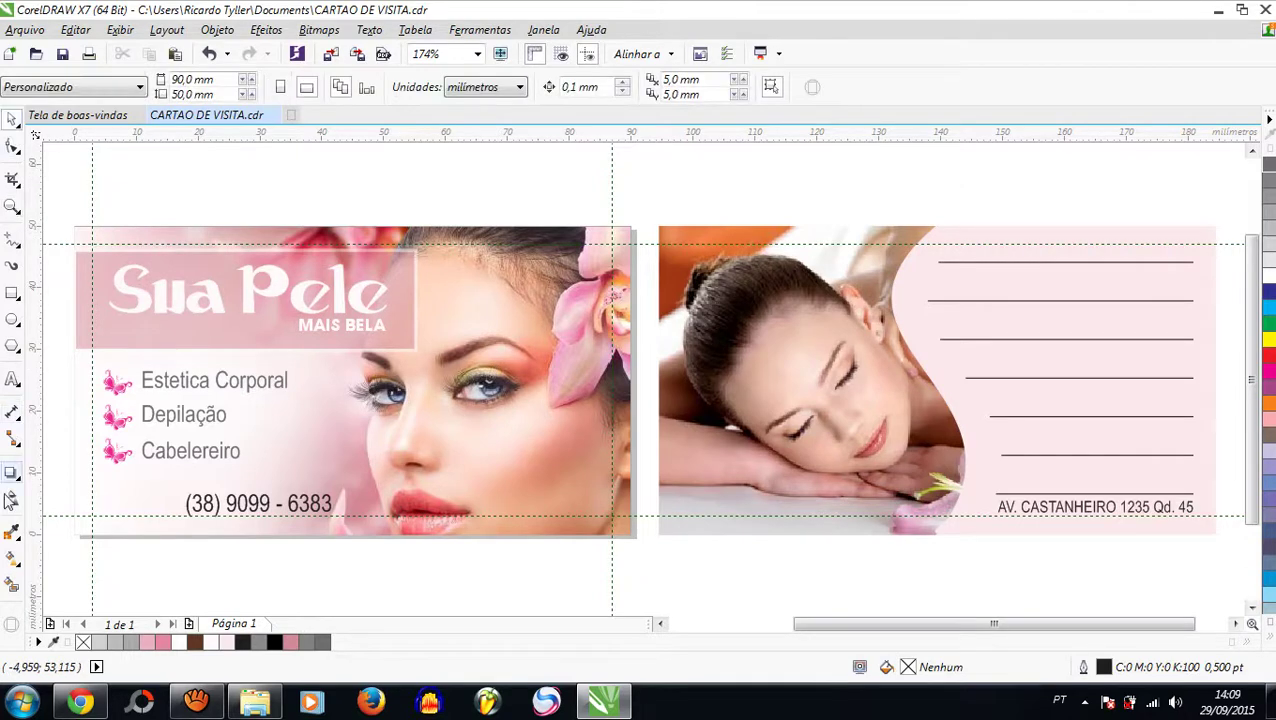
click(12, 533)
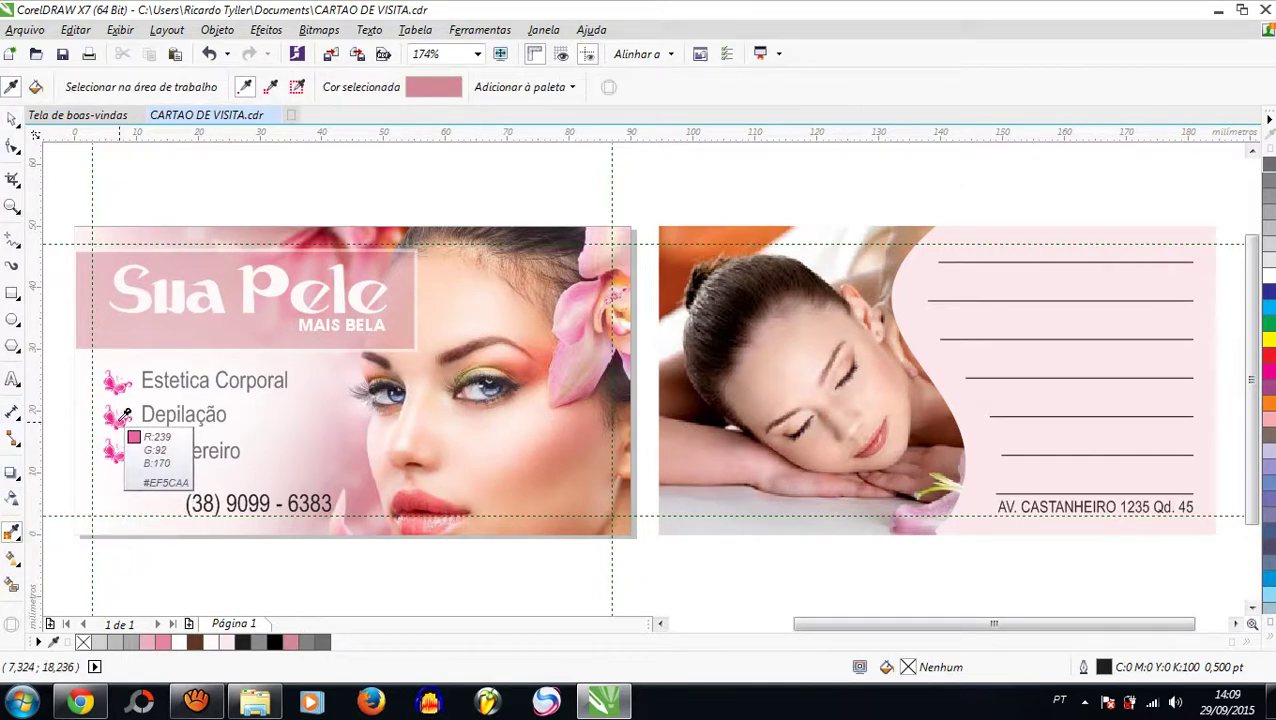
click(118, 416)
click(12, 120)
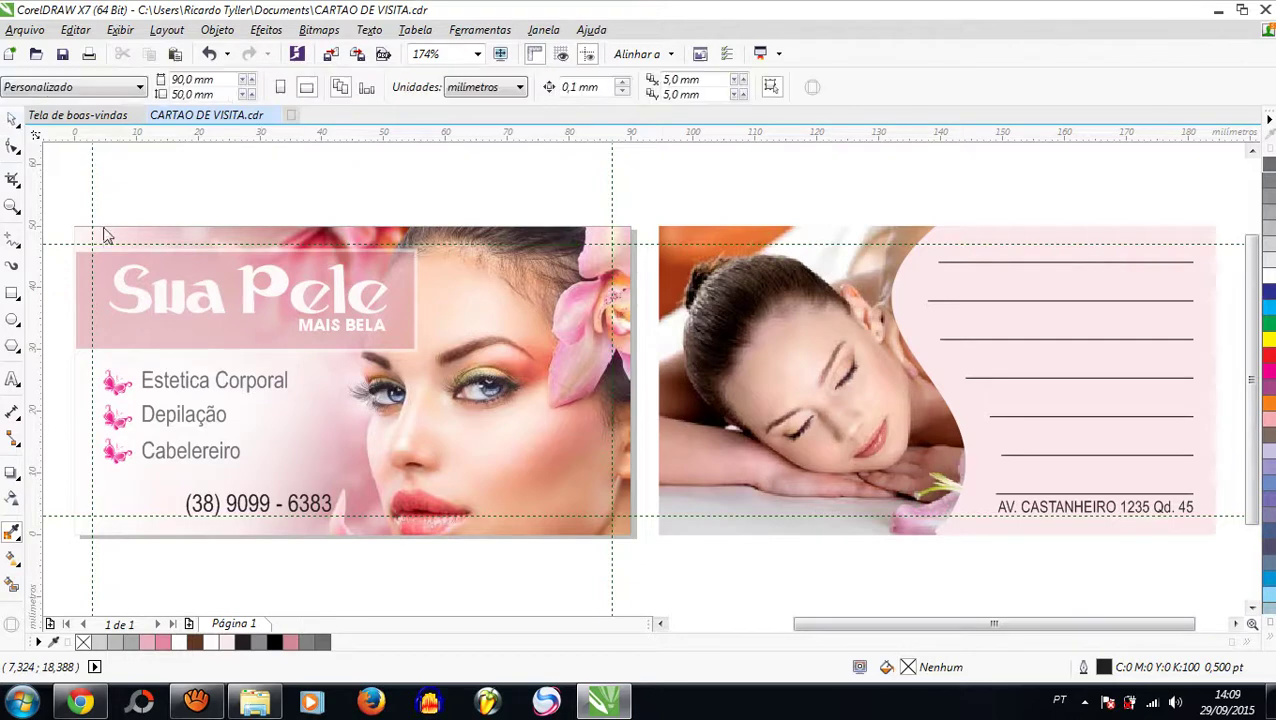
click(237, 506)
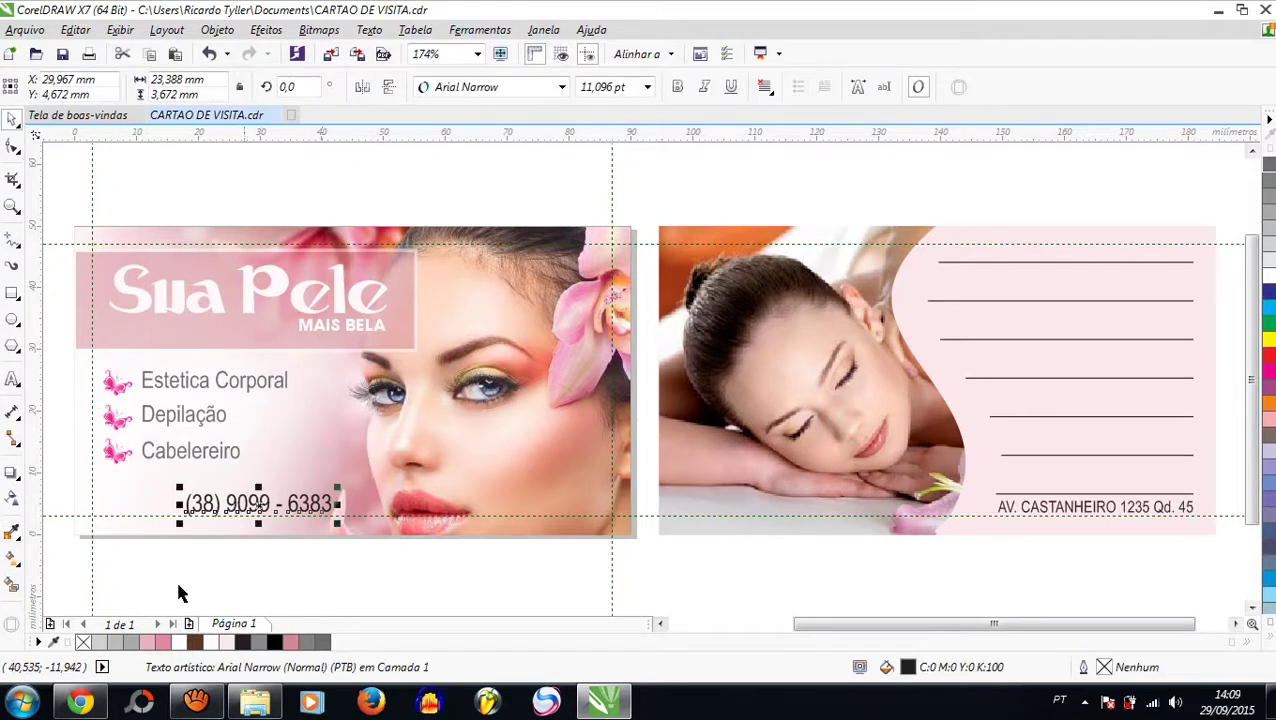
click(12, 533)
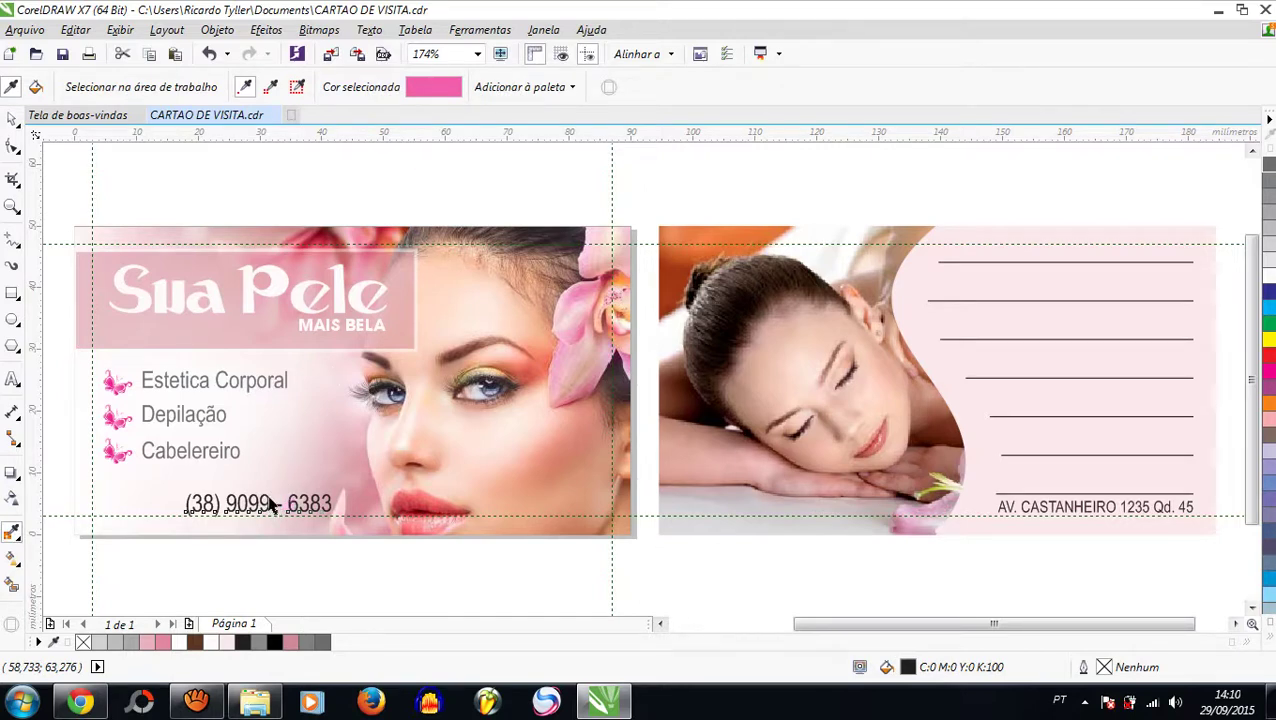
click(270, 505)
click(12, 119)
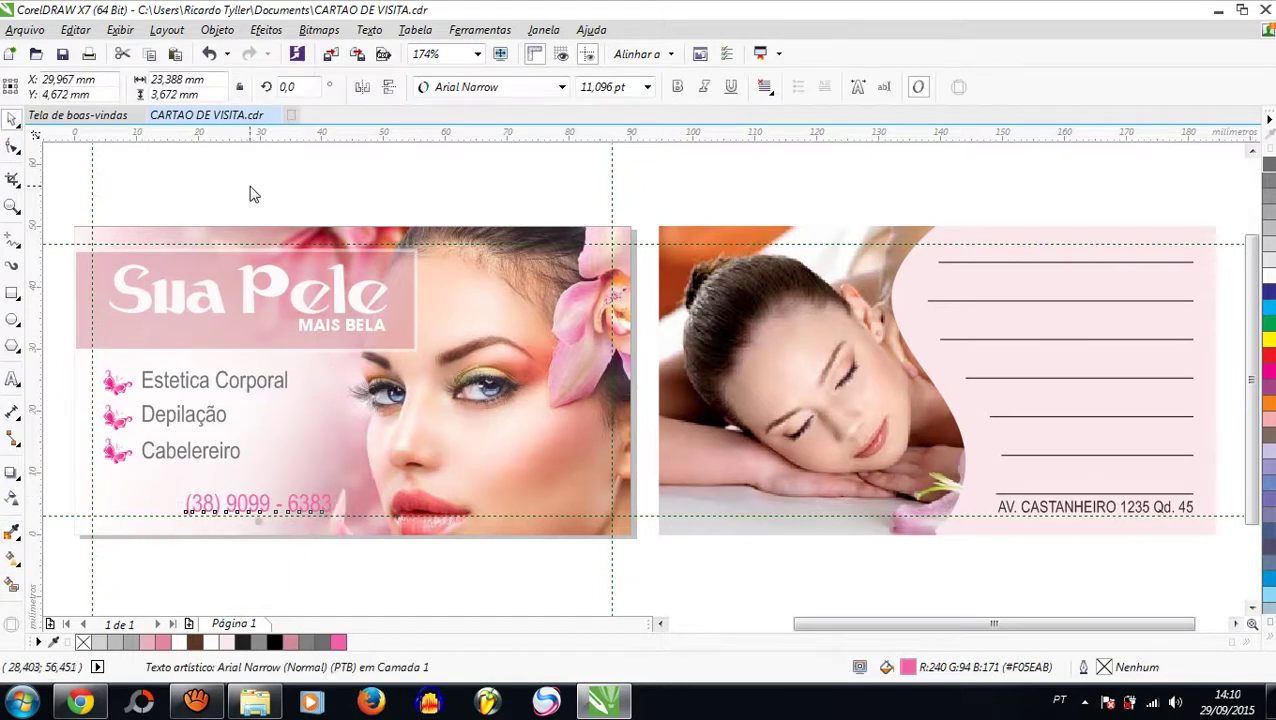
click(250, 193)
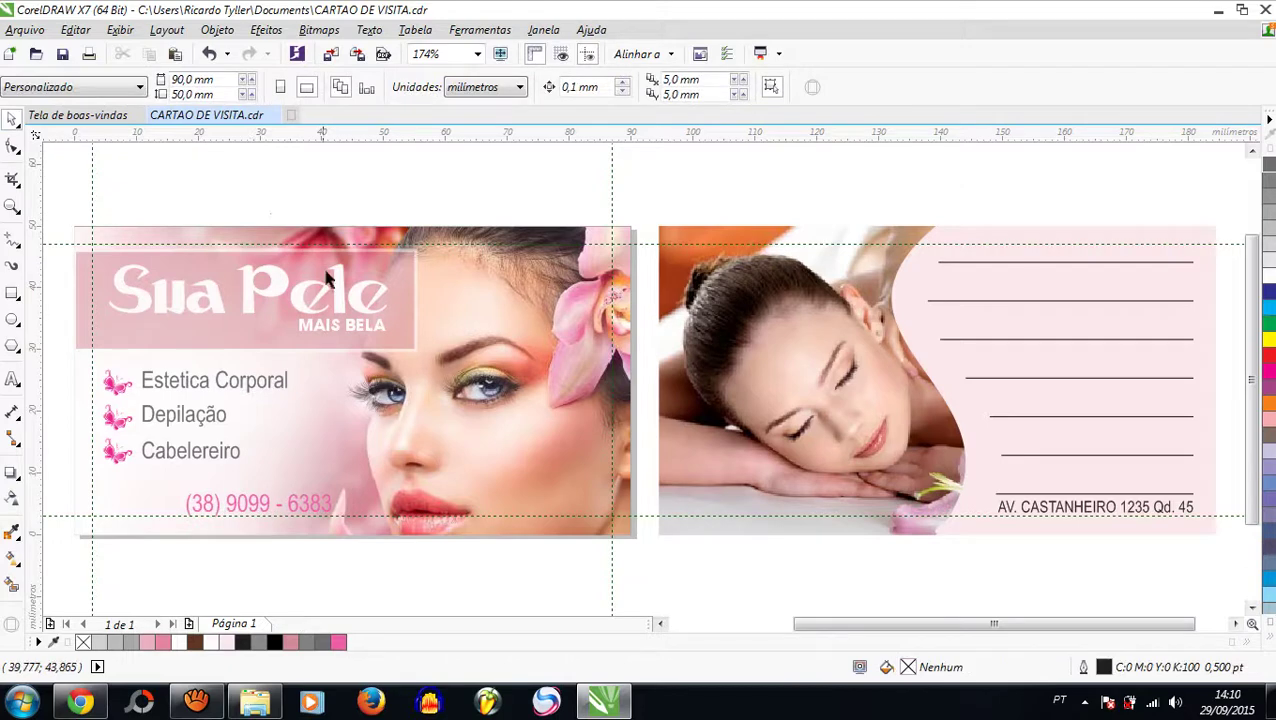
click(318, 518)
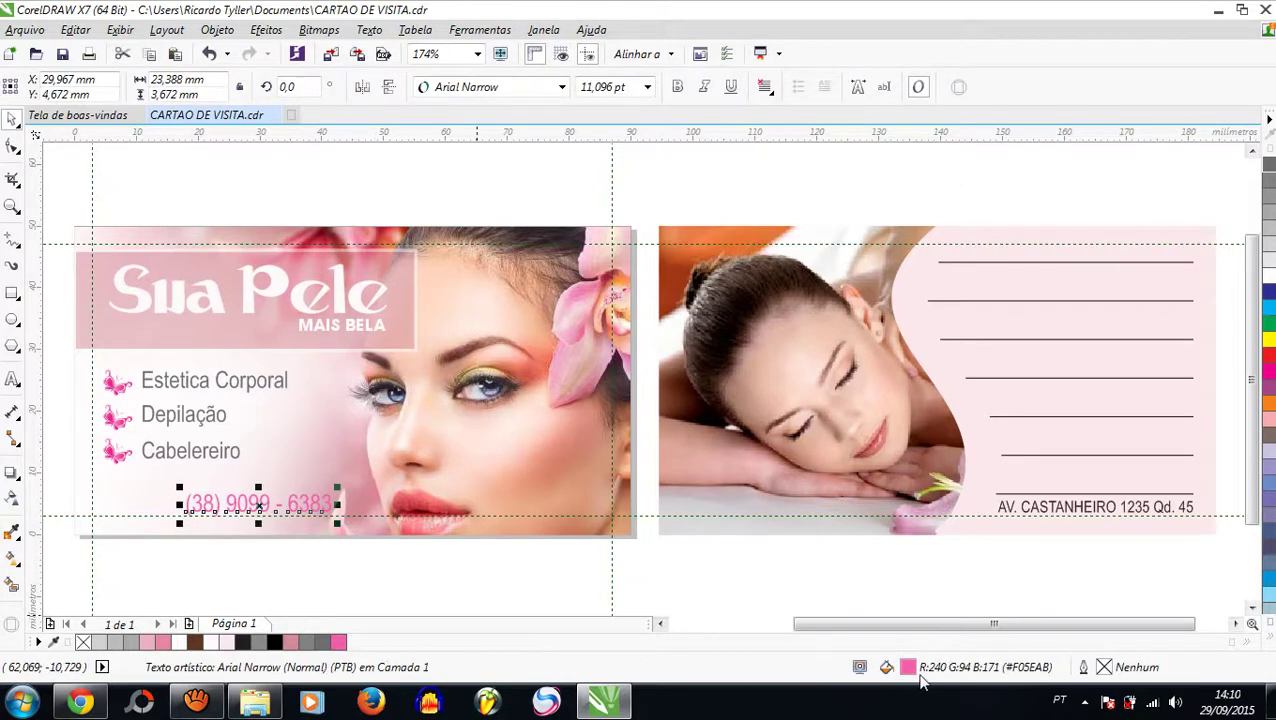
Step: Try a darker pink fill on the phone number, then undo back to solid black
double_click(907, 668)
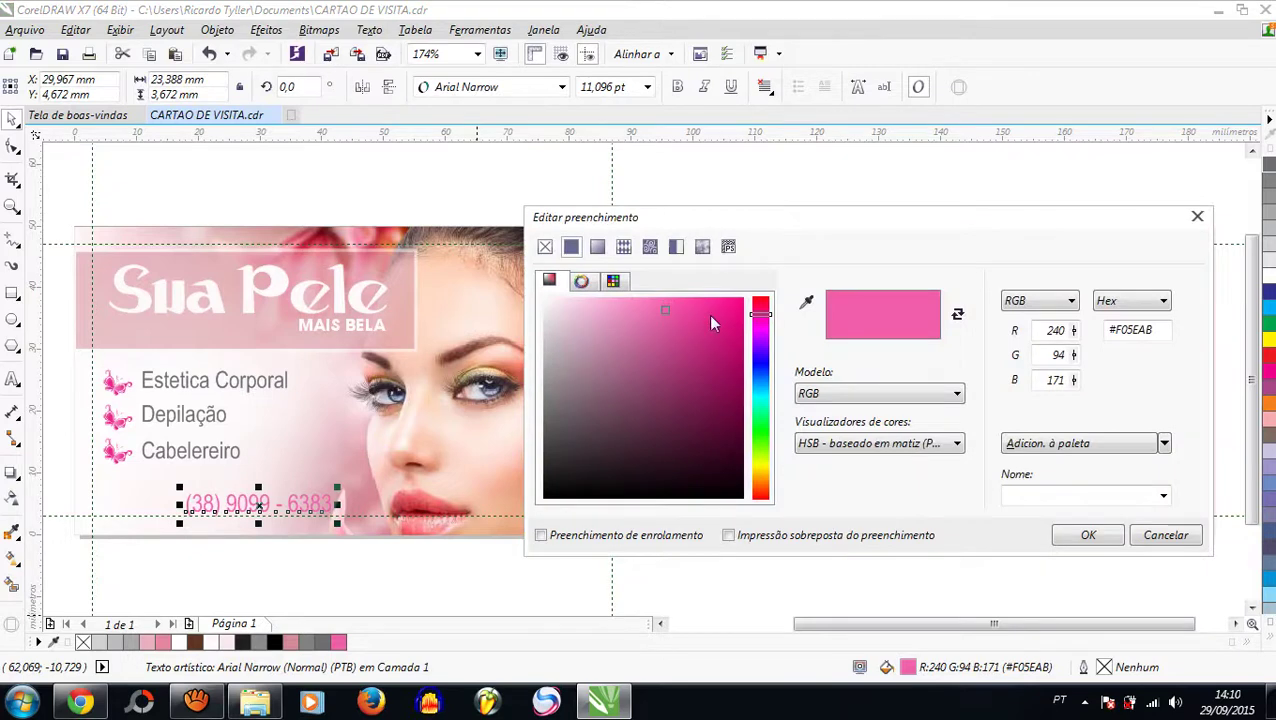
drag(720, 323, 719, 359)
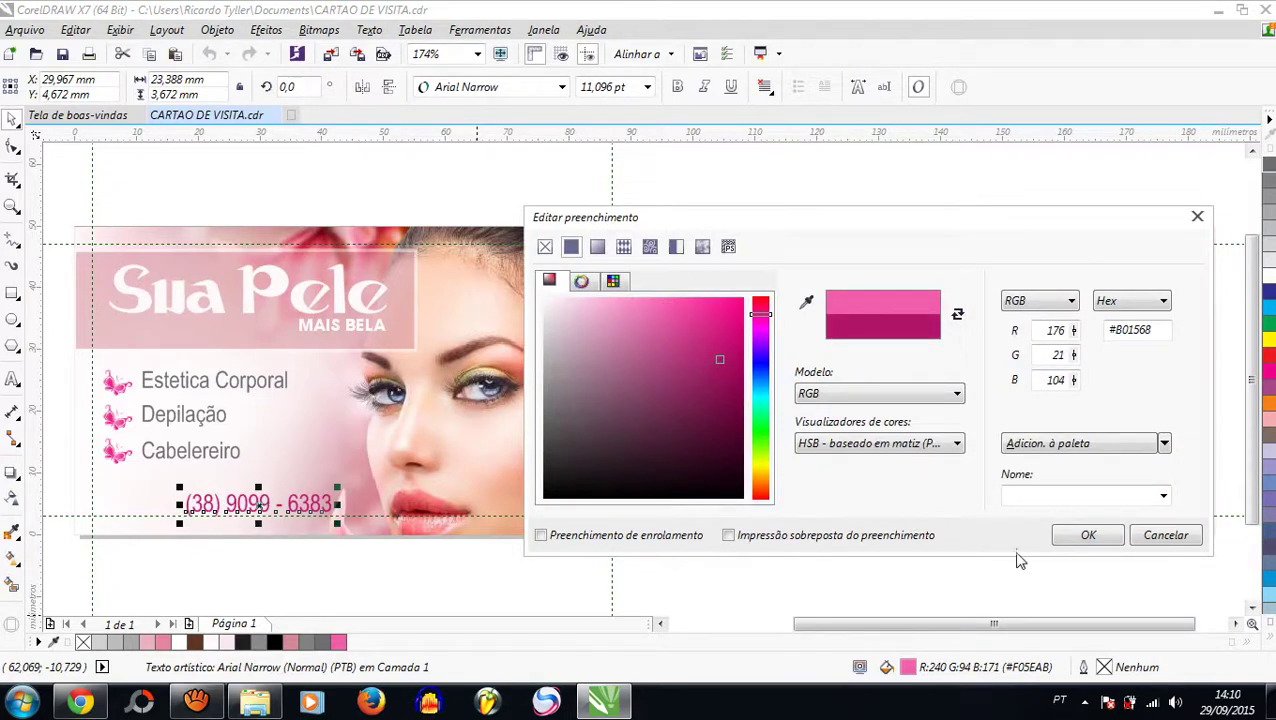
click(1086, 535)
click(738, 572)
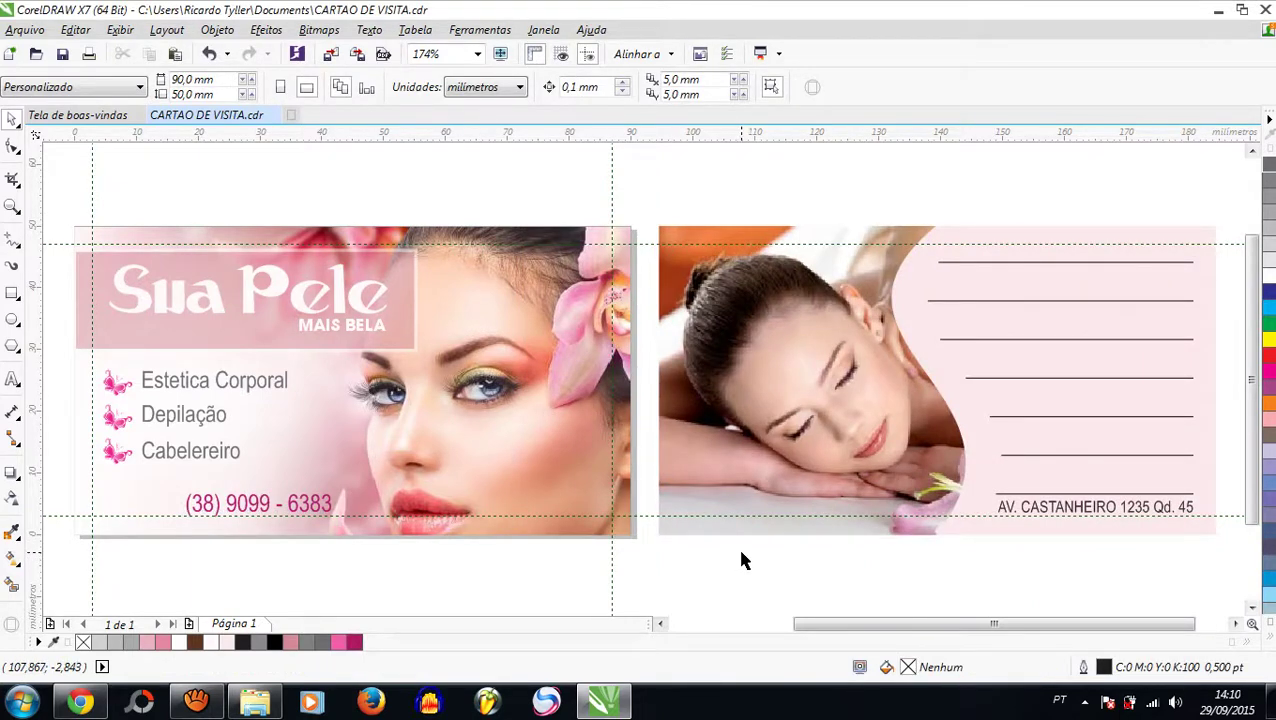
key(ctrl+z)
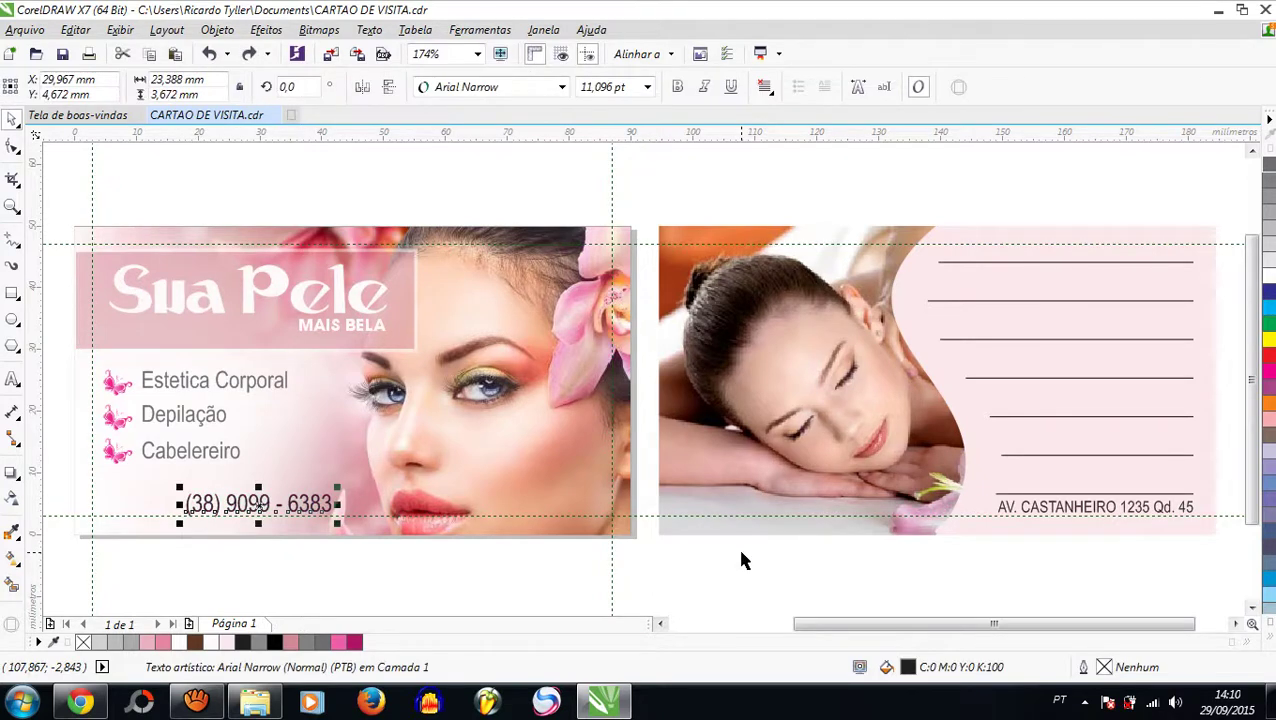
click(741, 560)
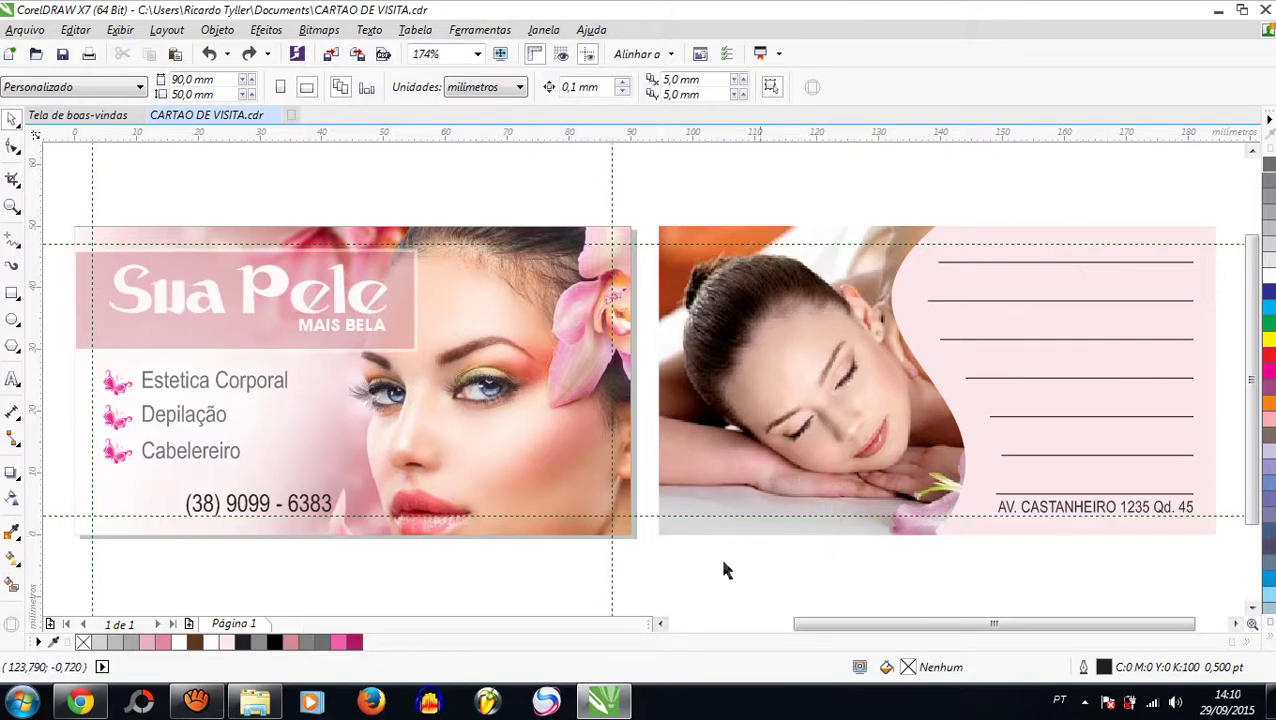
click(12, 206)
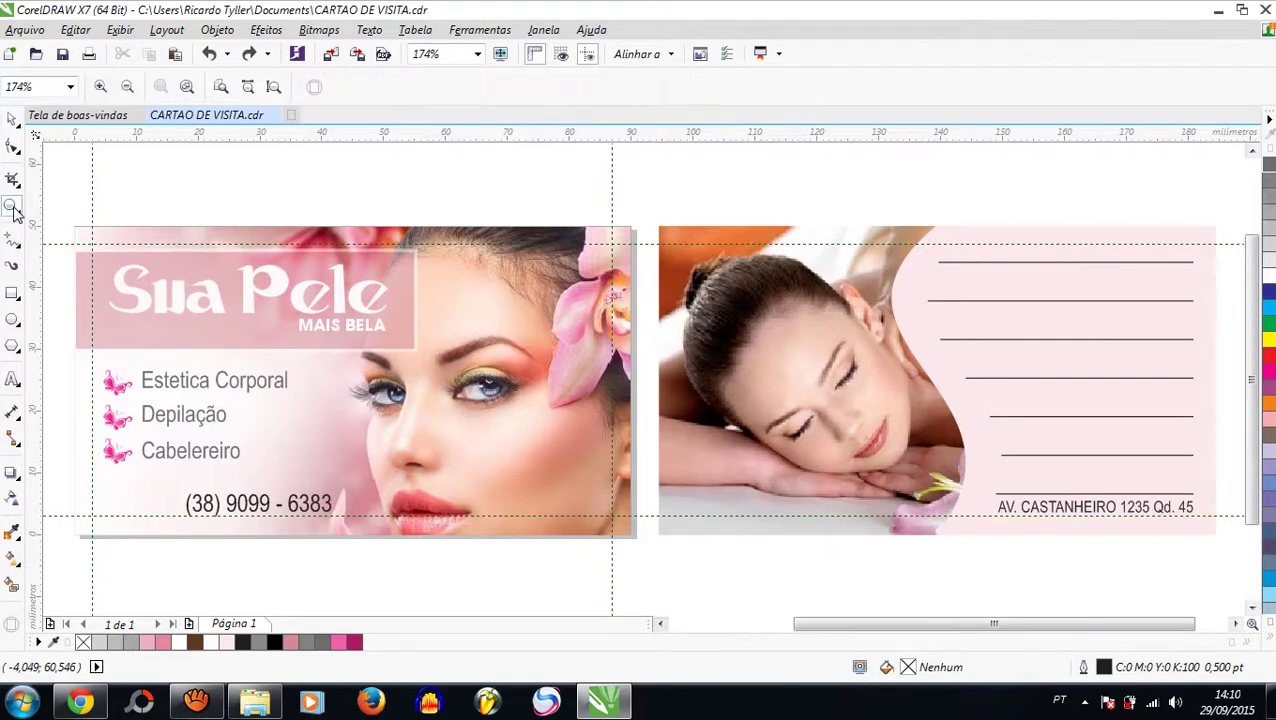
click(501, 53)
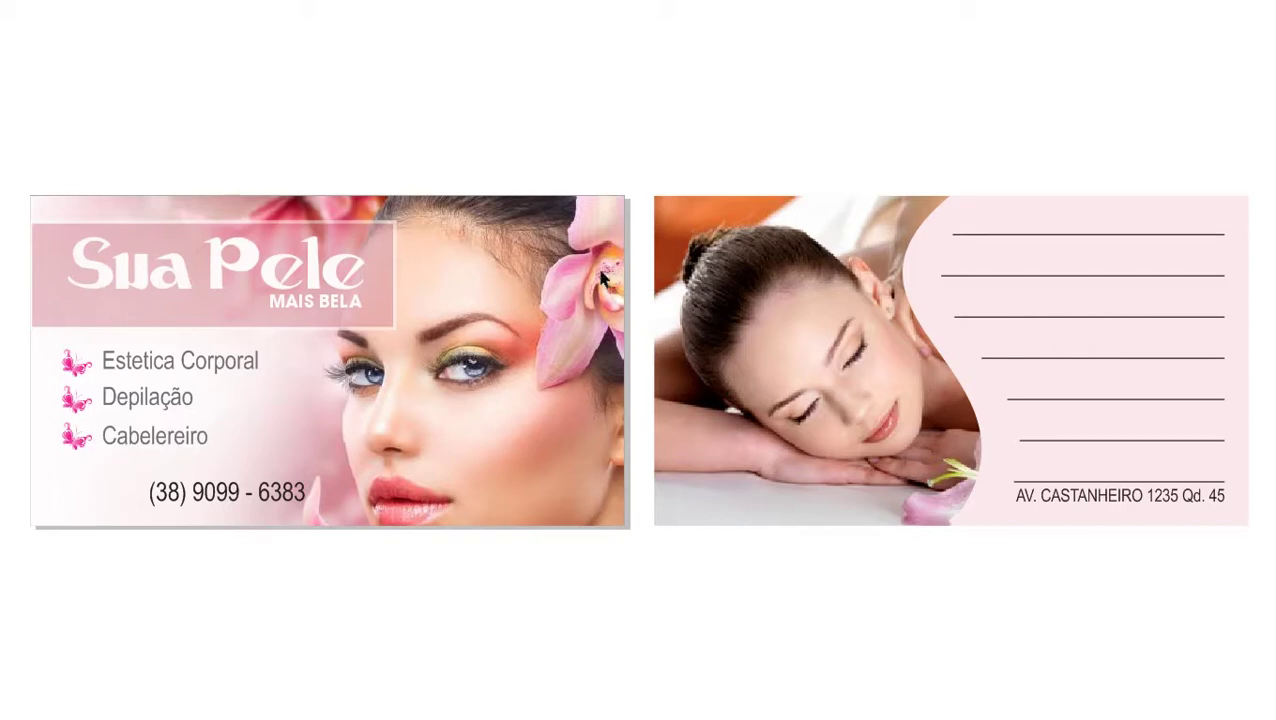
click(448, 249)
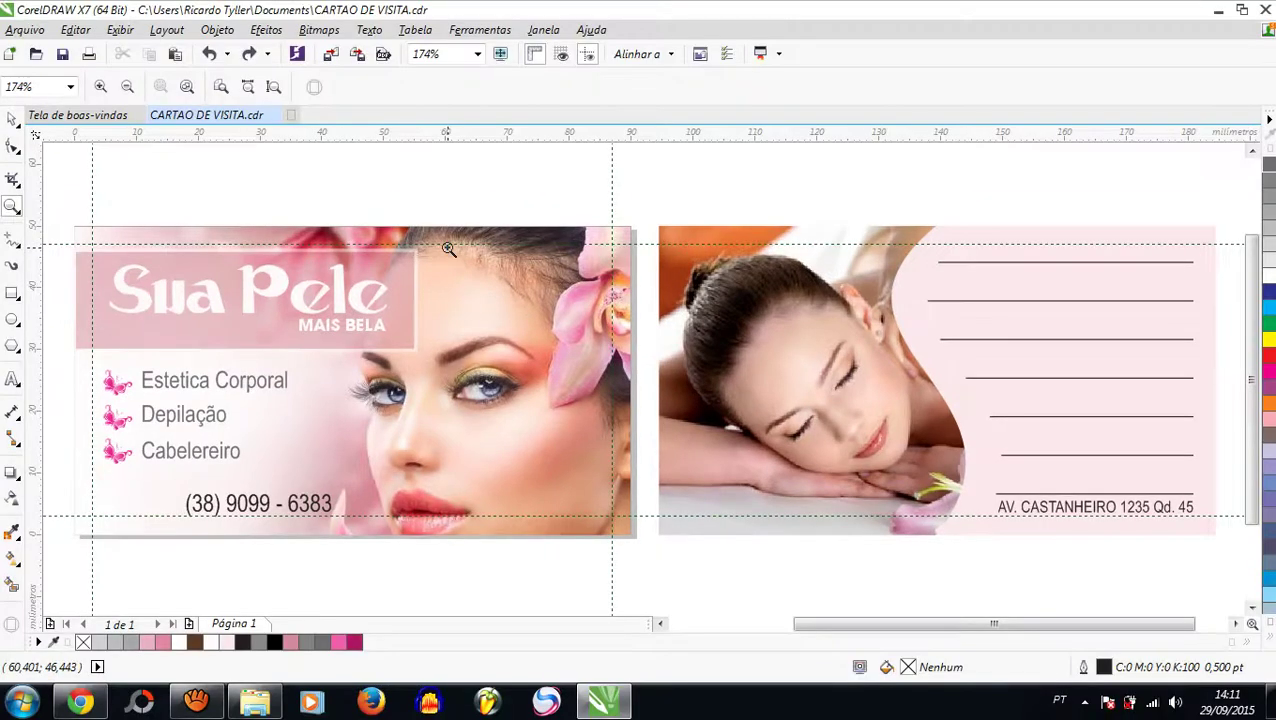